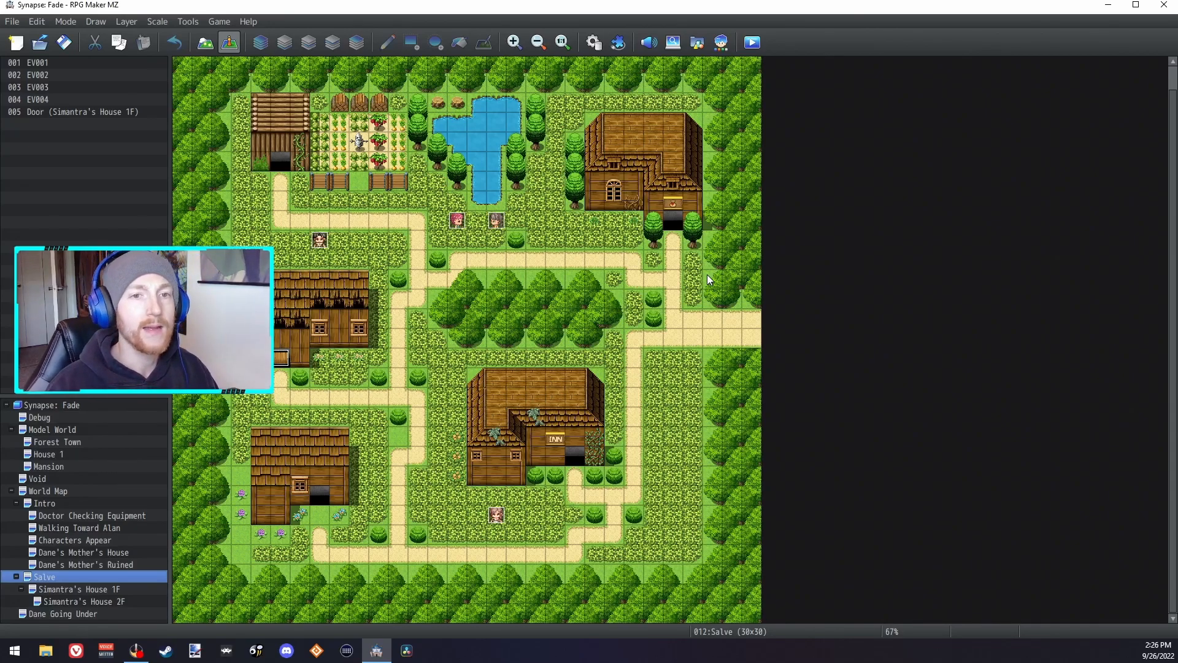
Step: Disable every plugin still enabled in the Plugin Manager, from AltMenuScreen2MZ through StartTPBactorcommand, and accept the change
left_click(618, 43)
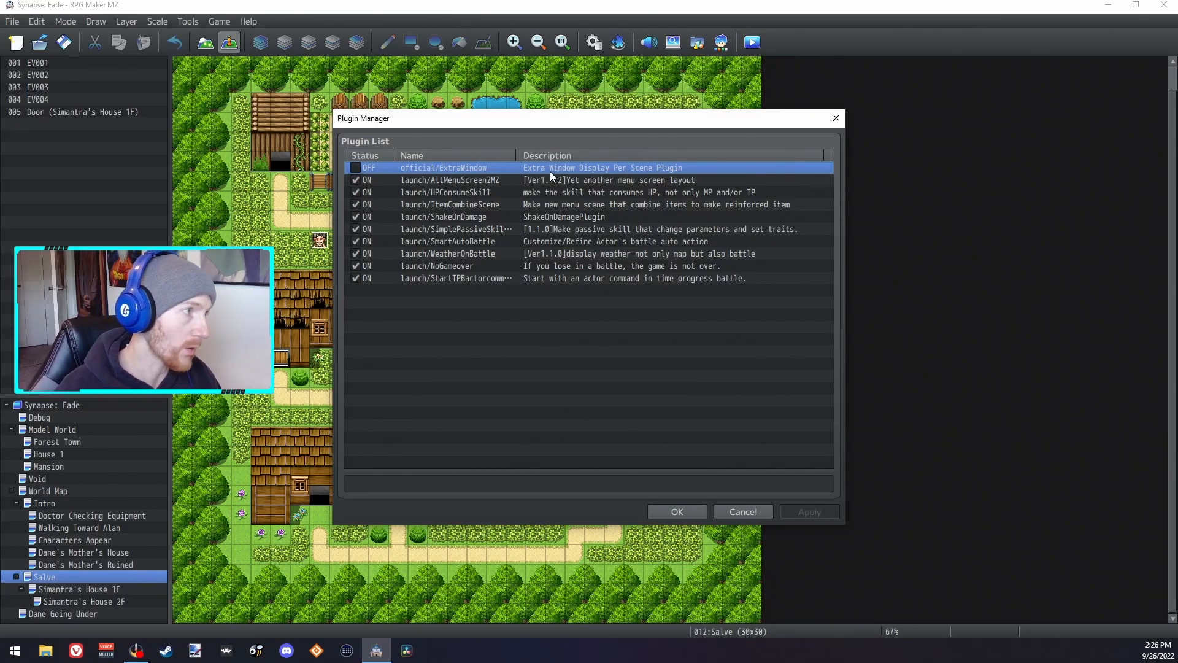
left_click(355, 181)
left_click(355, 193)
left_click(356, 205)
left_click(356, 217)
left_click(357, 229)
left_click(356, 241)
left_click(356, 254)
left_click(356, 266)
left_click(355, 281)
left_click(356, 280)
left_click(828, 512)
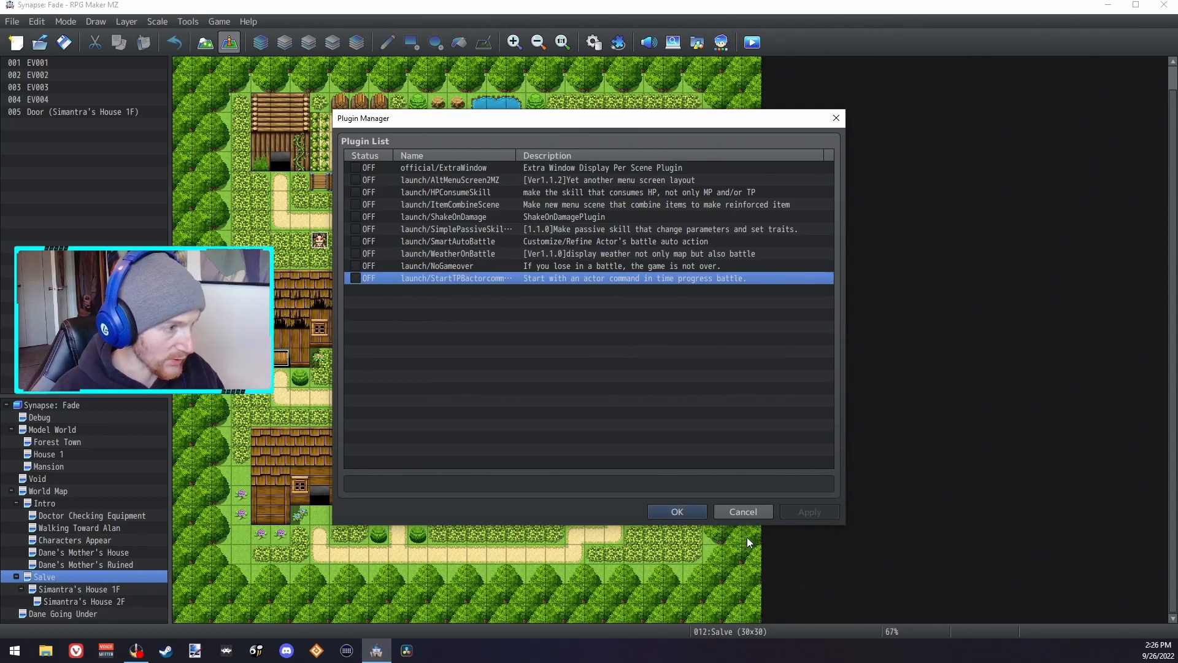
left_click(687, 511)
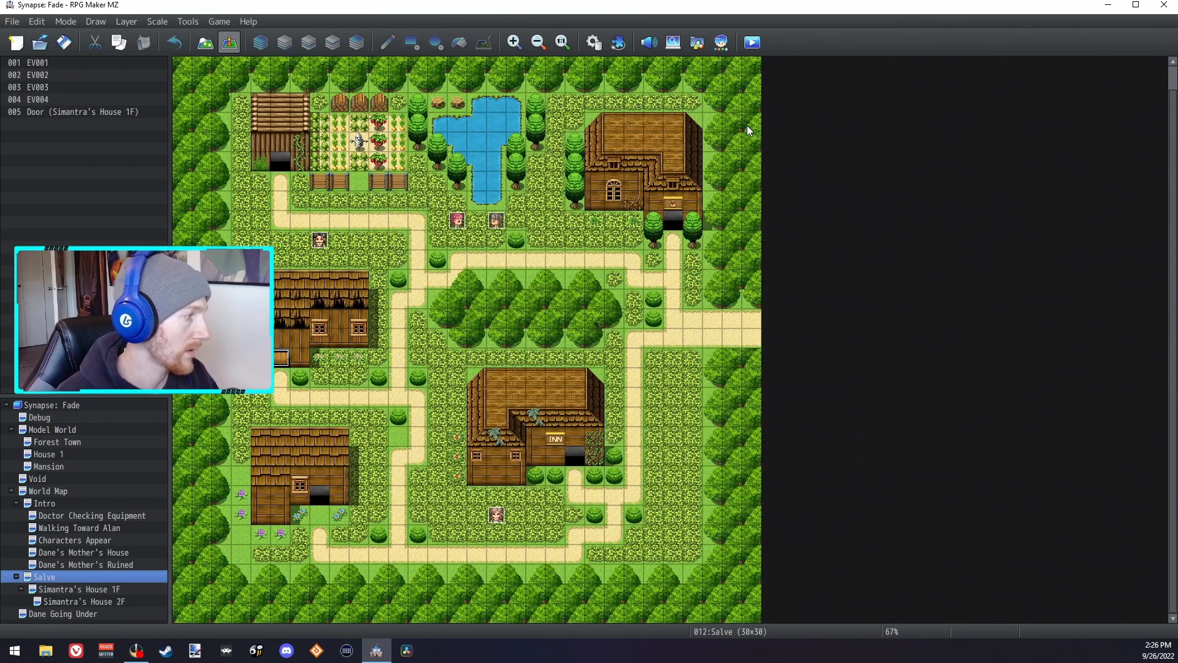
Step: Set the player's starting position on the Intro map at tile 8,6
left_click(40, 430)
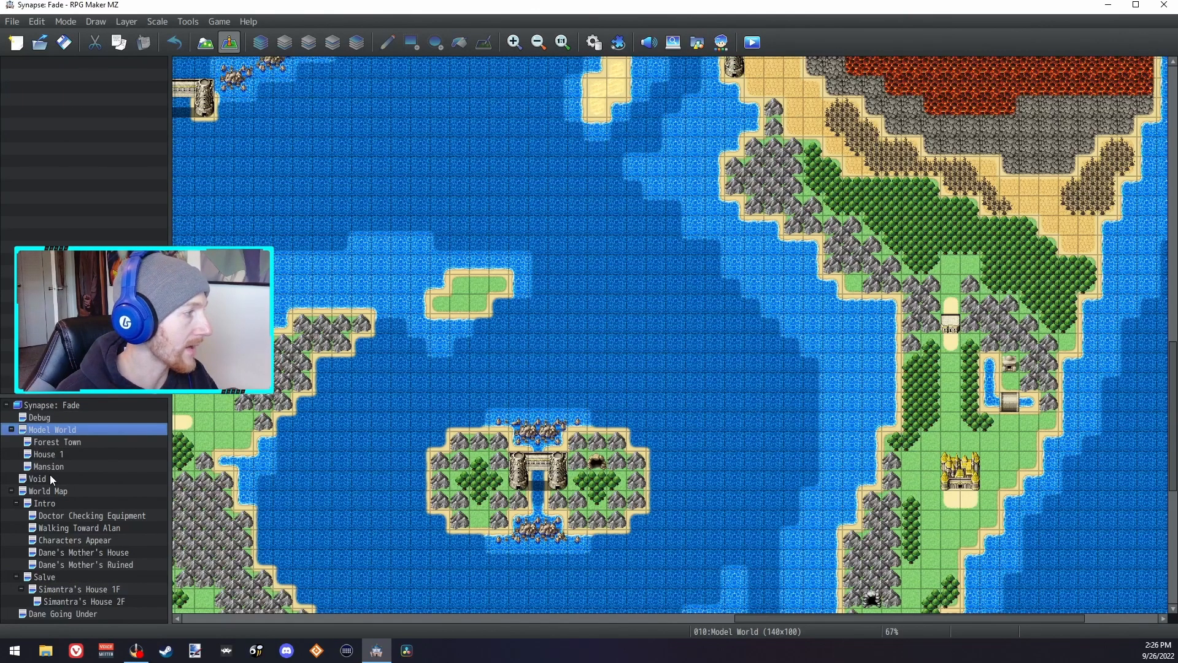
left_click(49, 476)
left_click(51, 492)
left_click(44, 503)
right_click(339, 185)
mouse_move(389, 370)
left_click(516, 369)
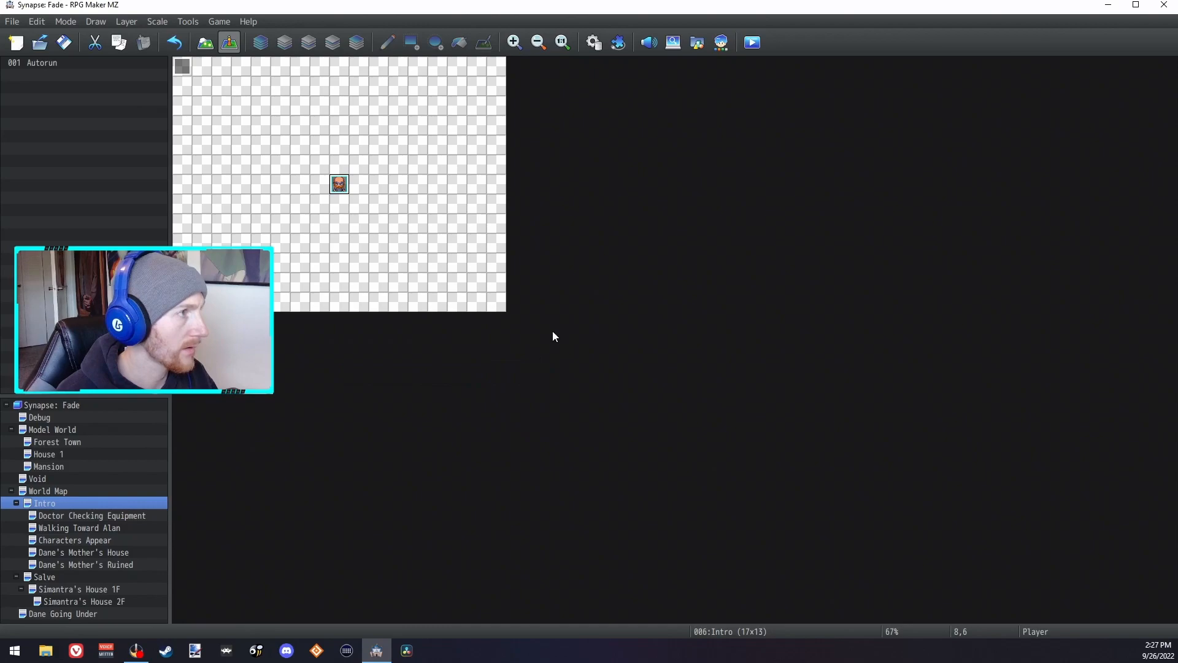
Step: Playtest the game up to the Salve village and look through the commands of the in-game main menu
left_click(760, 45)
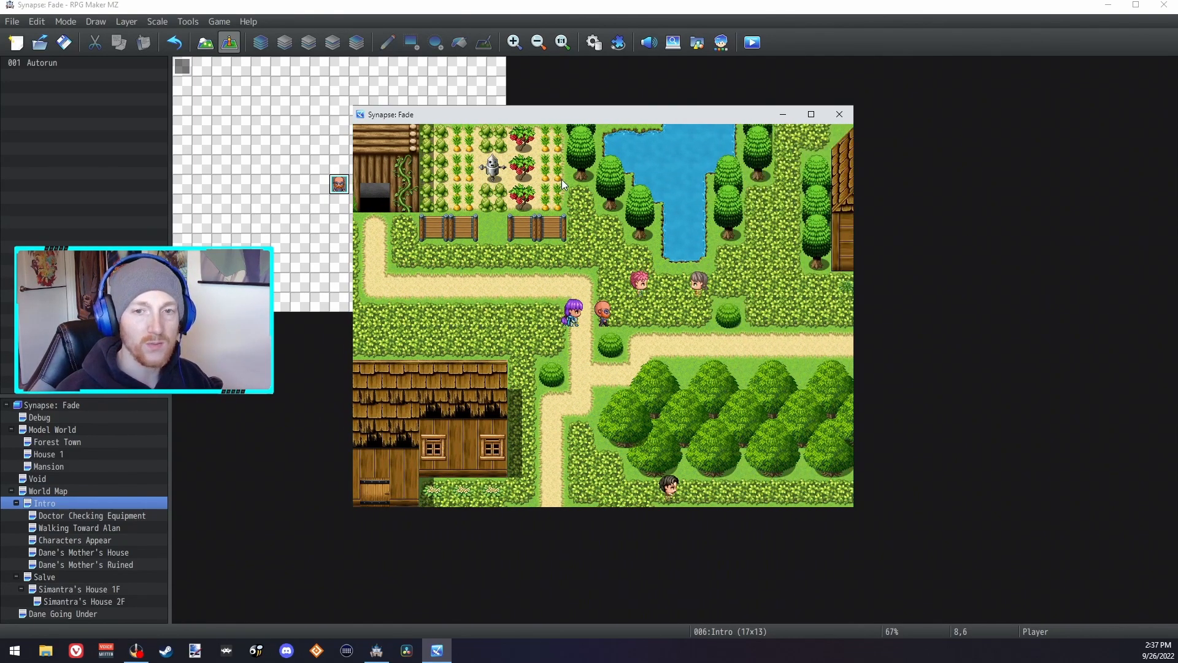
key("Escape")
key("Down")
key("Down")
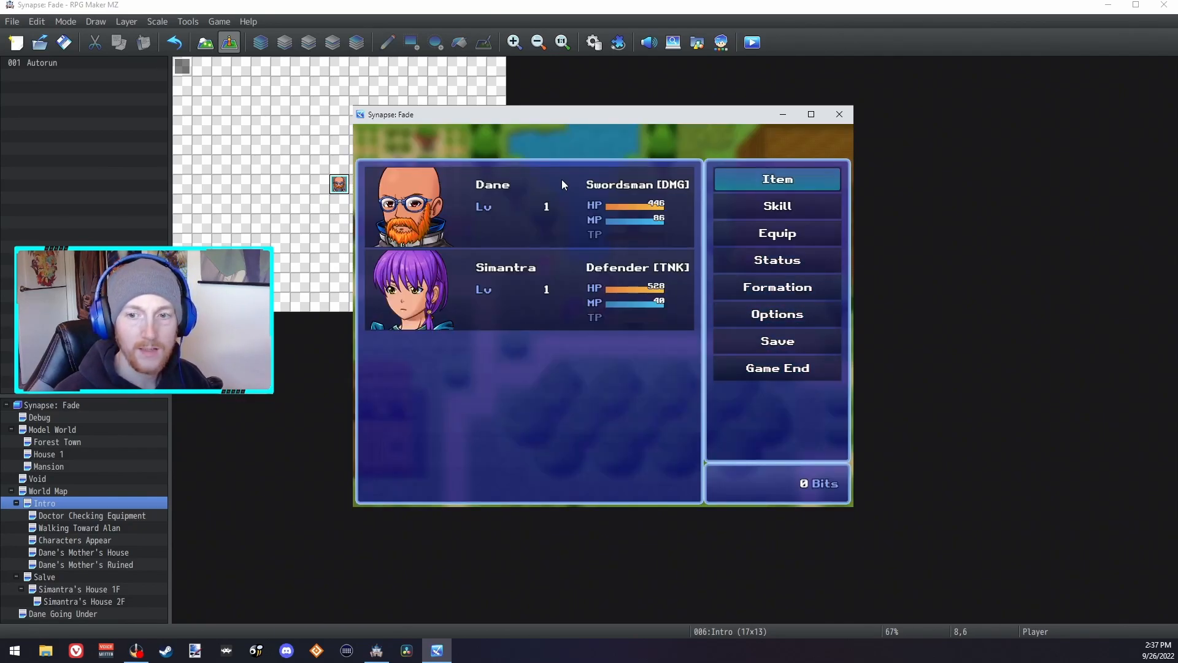
key("Up")
key("Up")
key("Up")
key("Up")
key("Up")
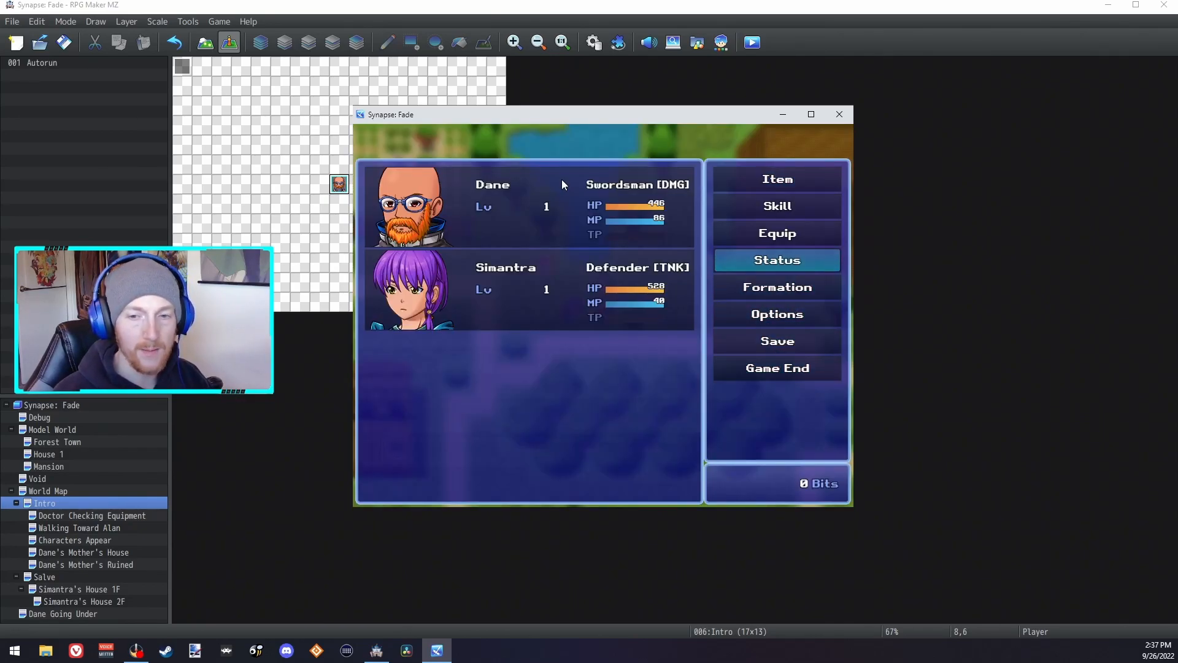
key("Up")
key("Up")
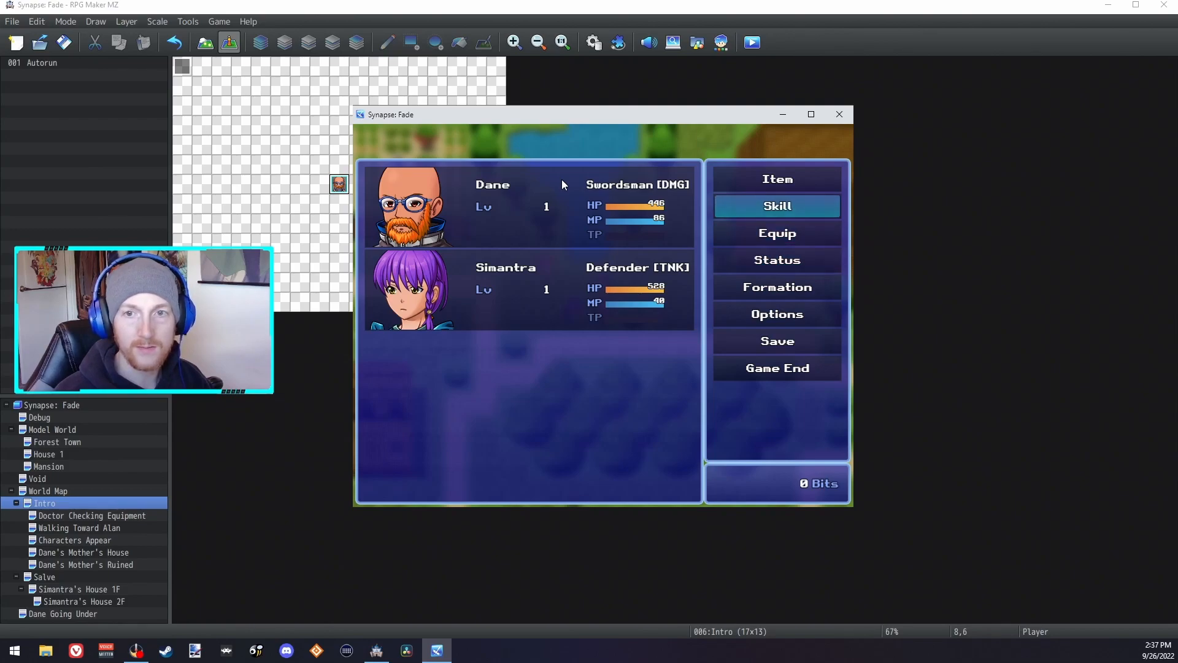
Step: Check Dane's Equip and Skill screens in the playtest, and close the game
key("Down")
key("Return")
key("Return")
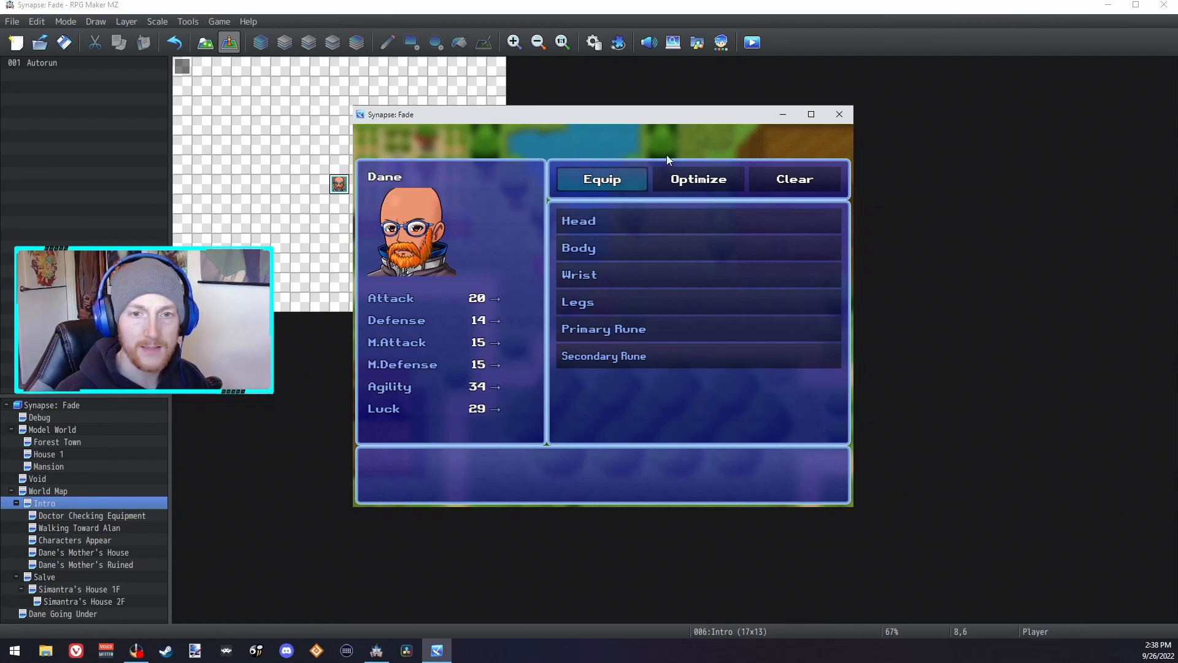
key("Escape")
key("Up")
key("Return")
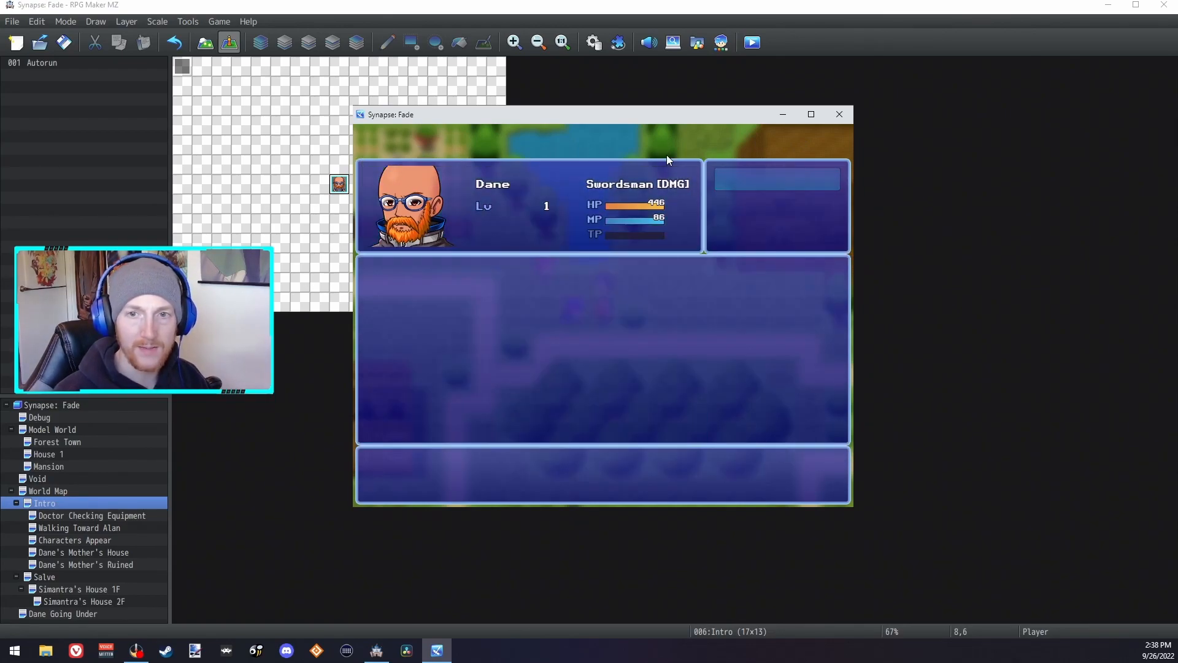
key("Escape")
key("Down")
key("Down")
key("Down")
key("alt+F4")
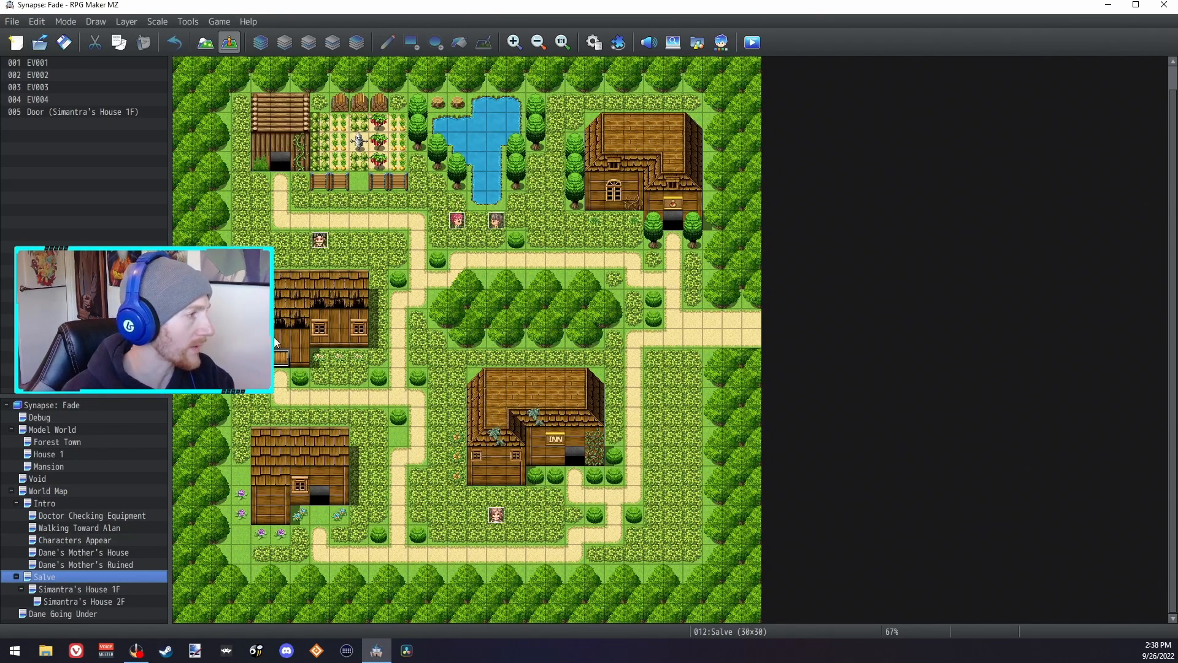
Step: Switch the Salve map from event editing to map tile editing
left_click(675, 207)
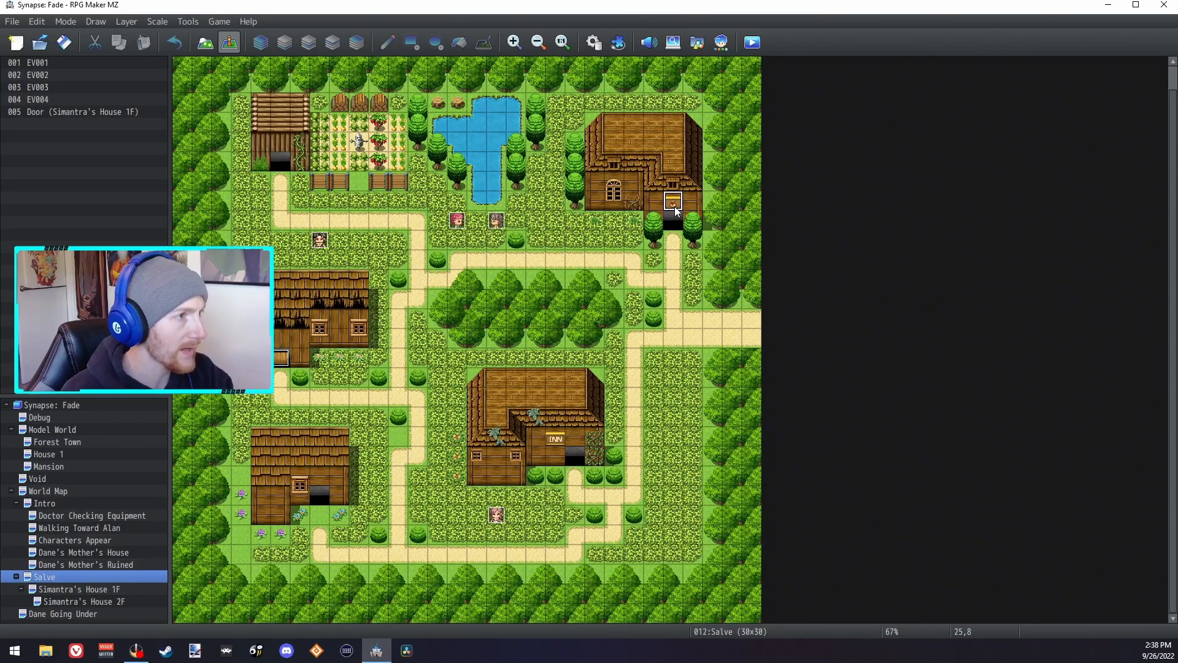
left_click(205, 42)
left_click(97, 209)
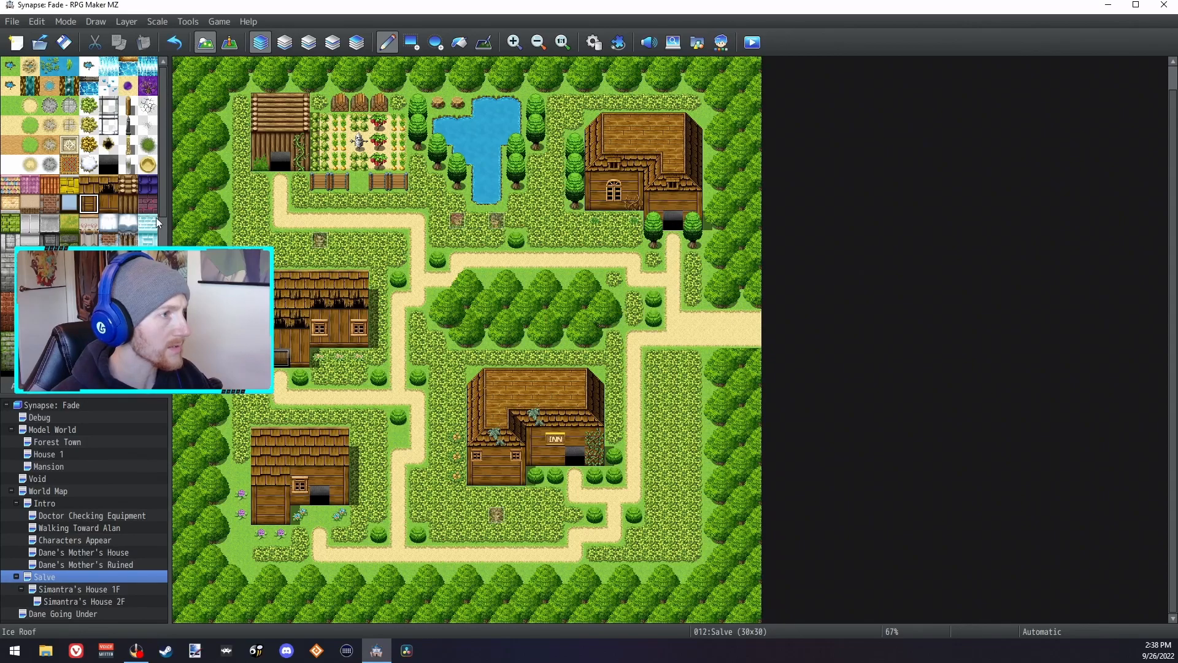
Step: Create a new map named House 1 under Salve, using the 0003 Inside tileset
right_click(94, 575)
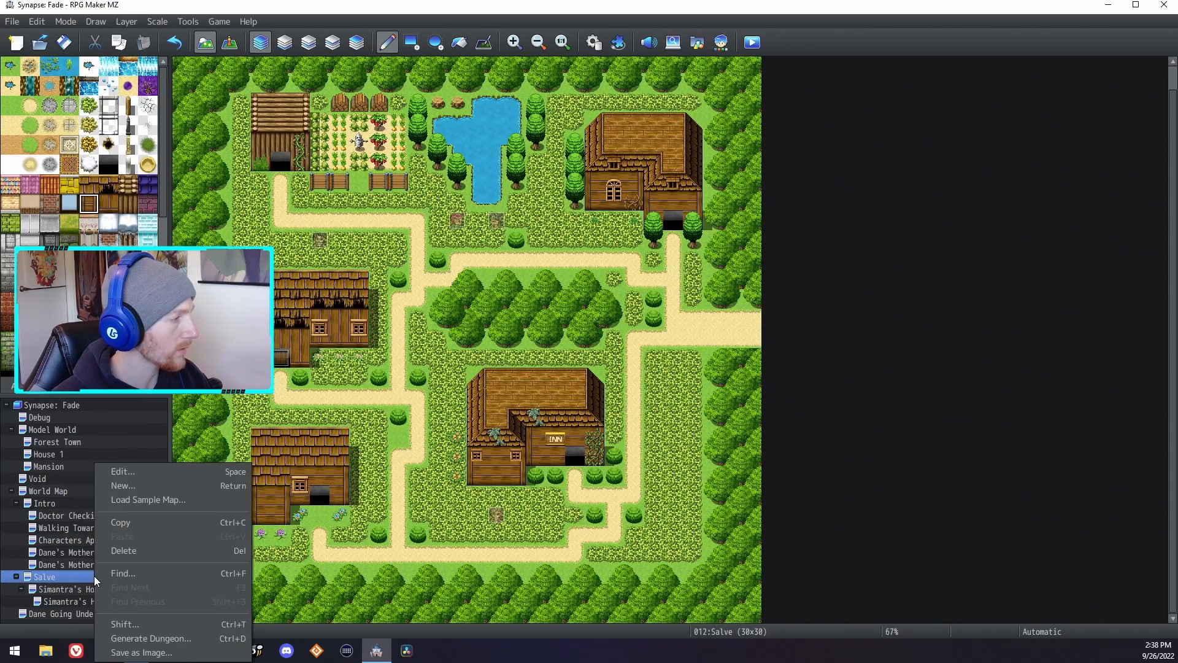
left_click(156, 489)
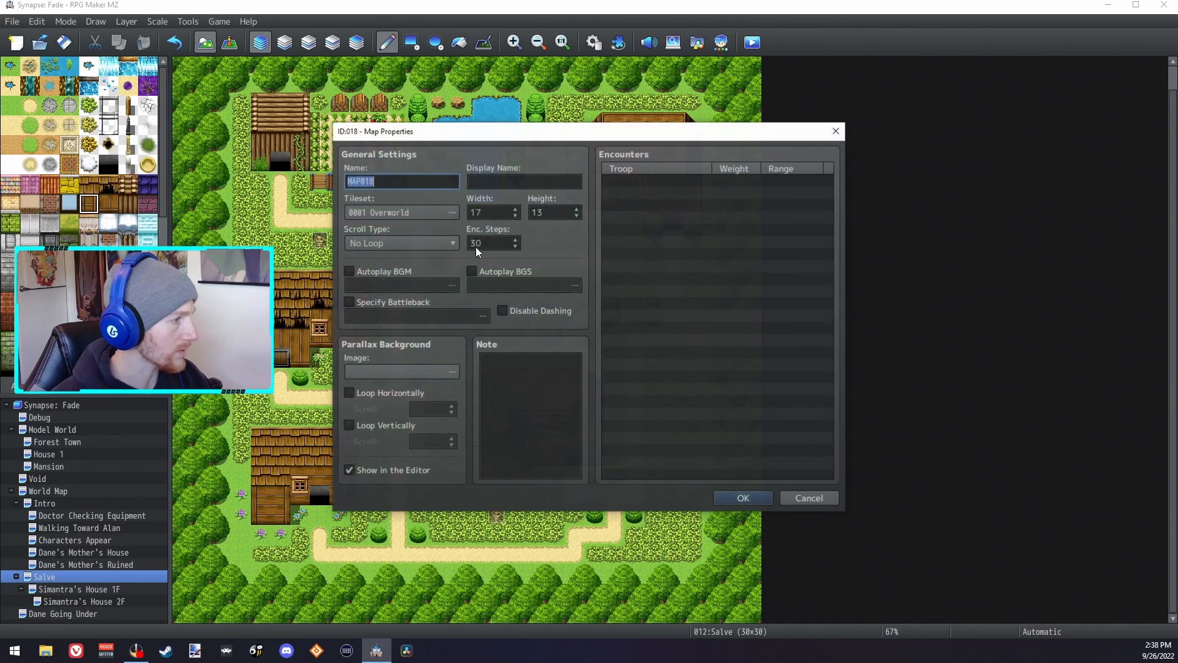
type("House 1")
key("Tab")
key("Tab")
key("Tab")
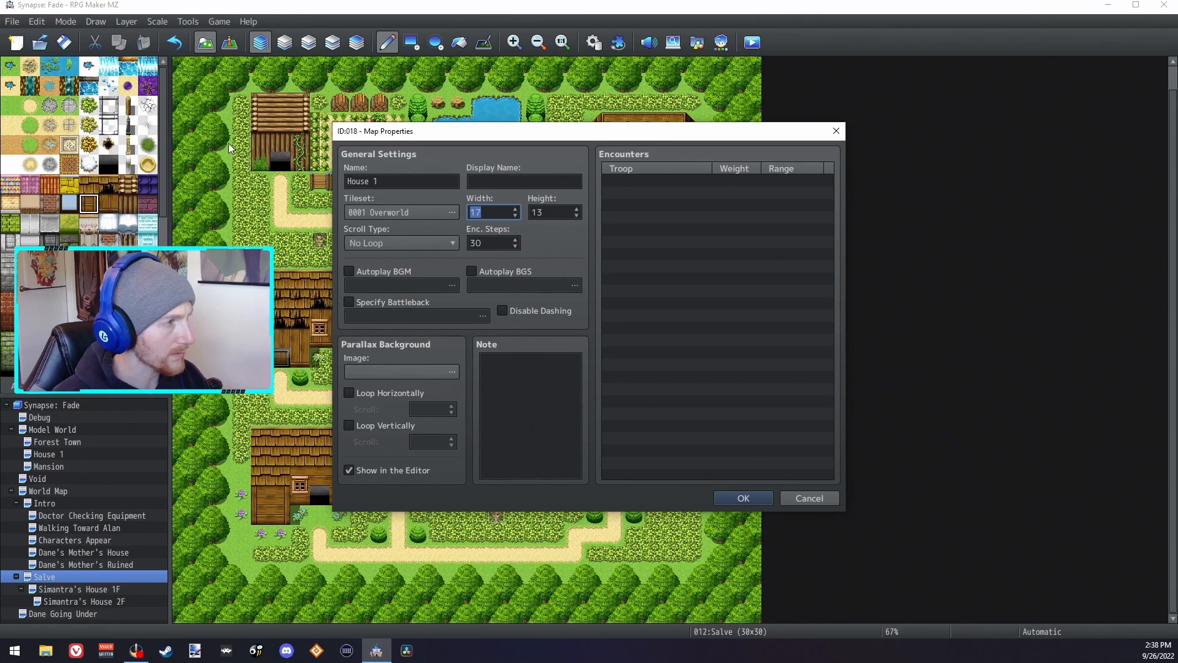
left_click(387, 212)
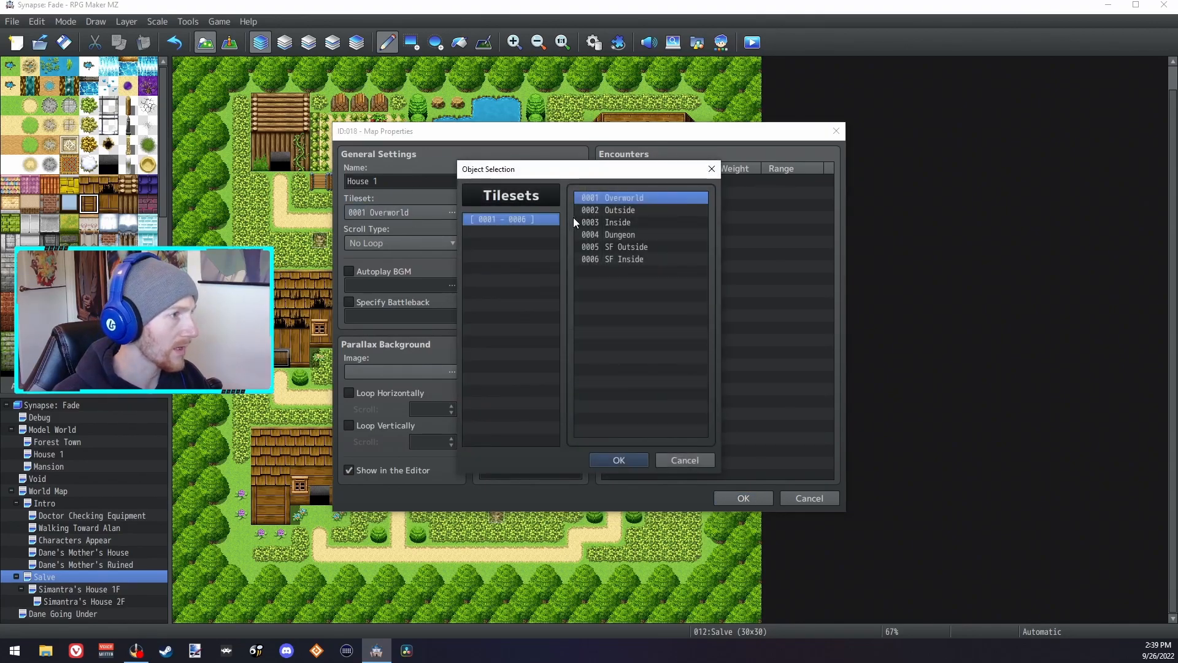
left_click(624, 222)
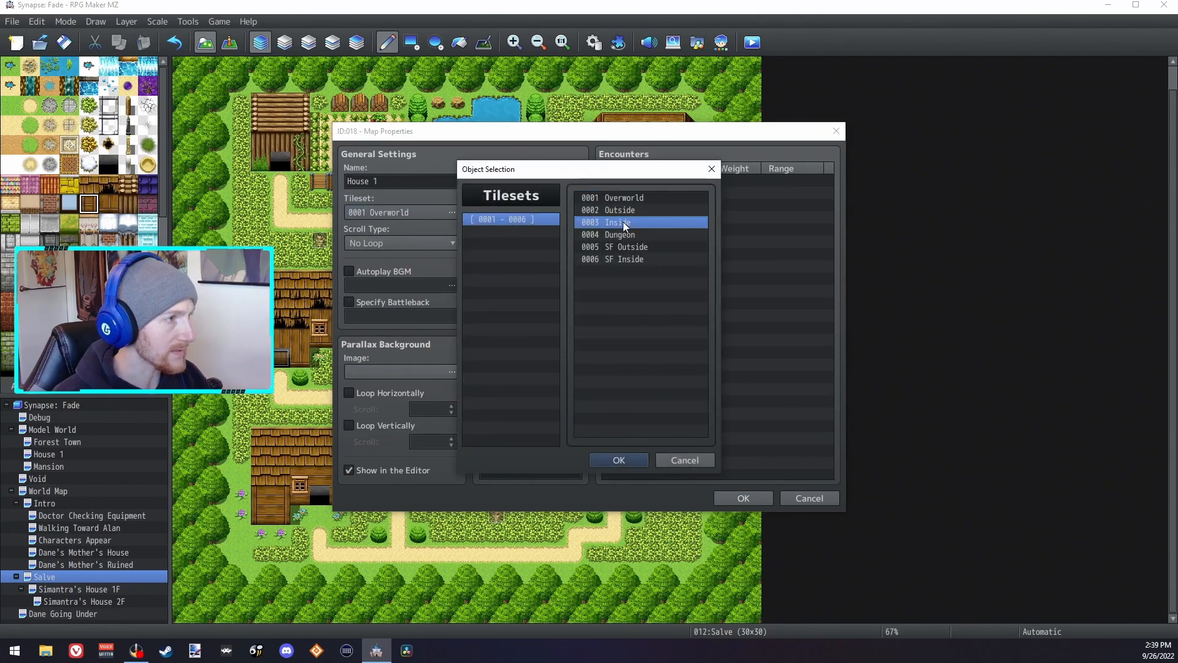
left_click(612, 457)
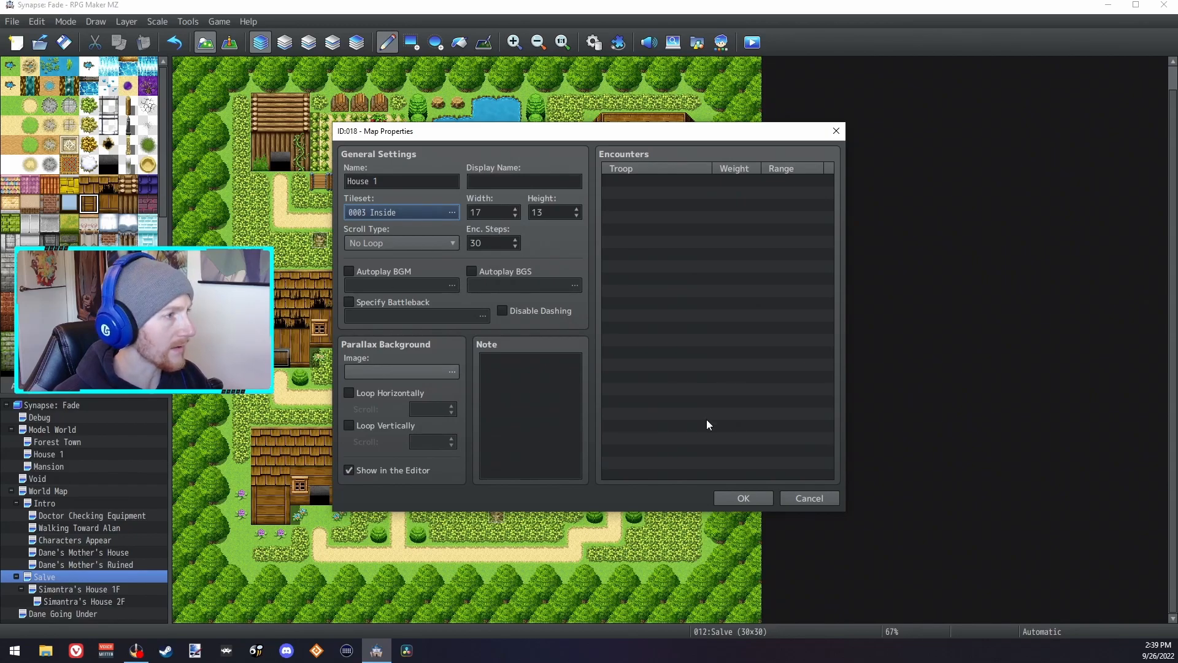
left_click(742, 500)
Step: Paint a one-tile wooden wall border around the entire edge of the new House 1 map
left_click(87, 593)
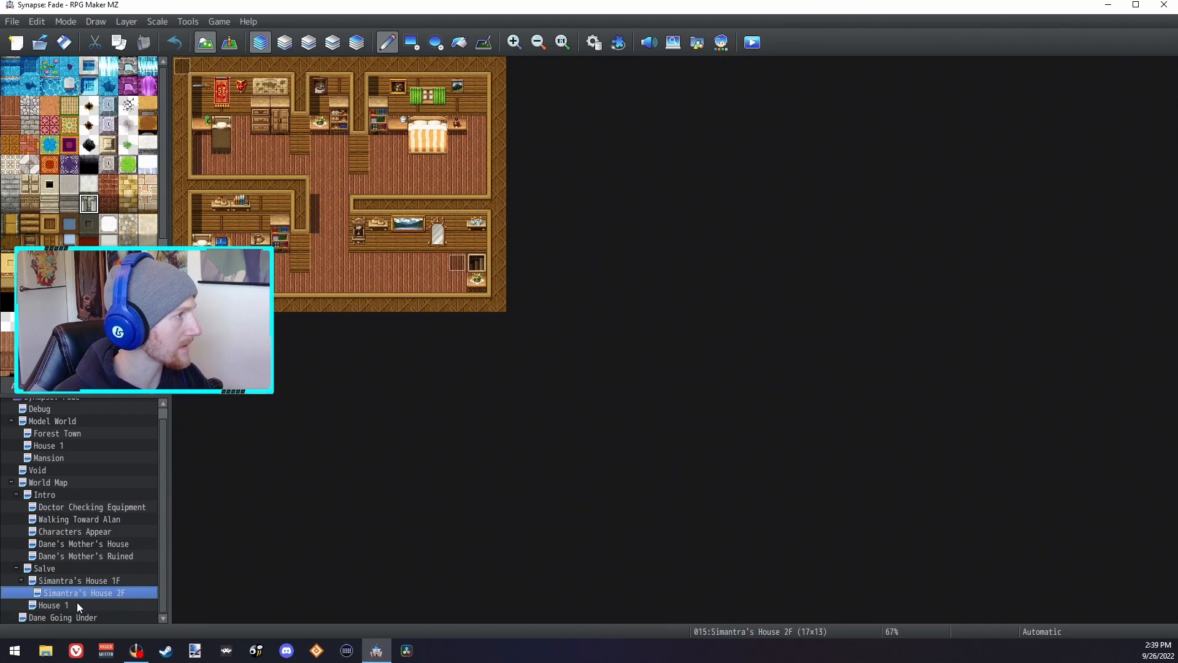
left_click(79, 605)
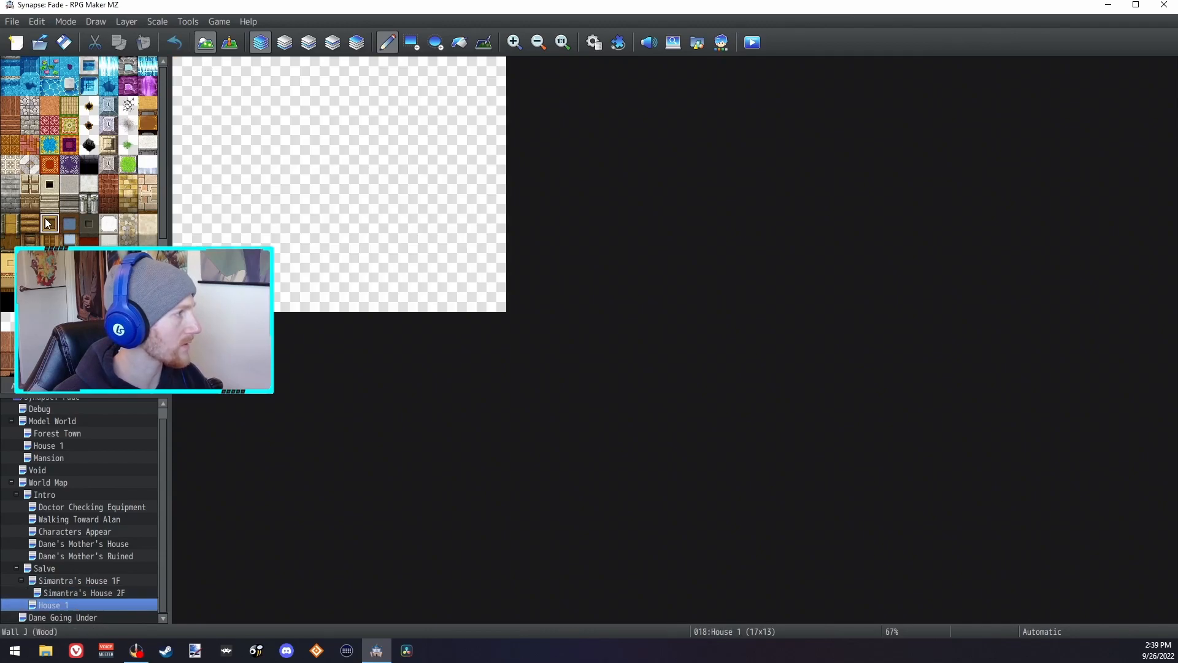
left_click_drag(176, 72, 182, 302)
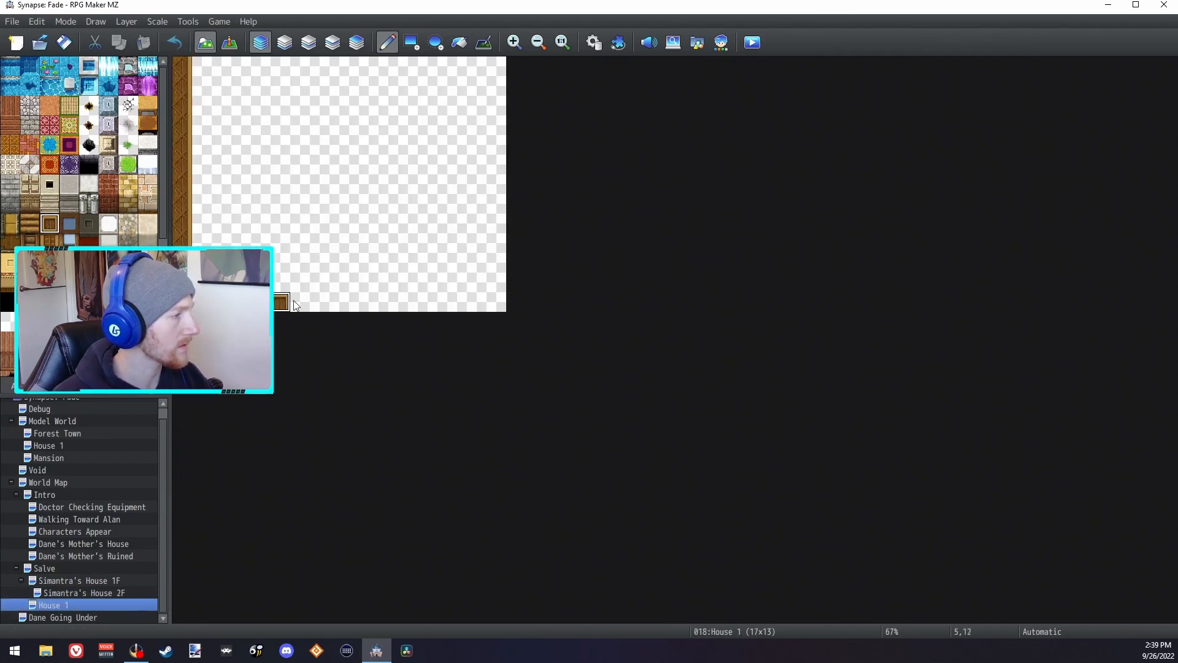
left_click_drag(294, 305, 184, 64)
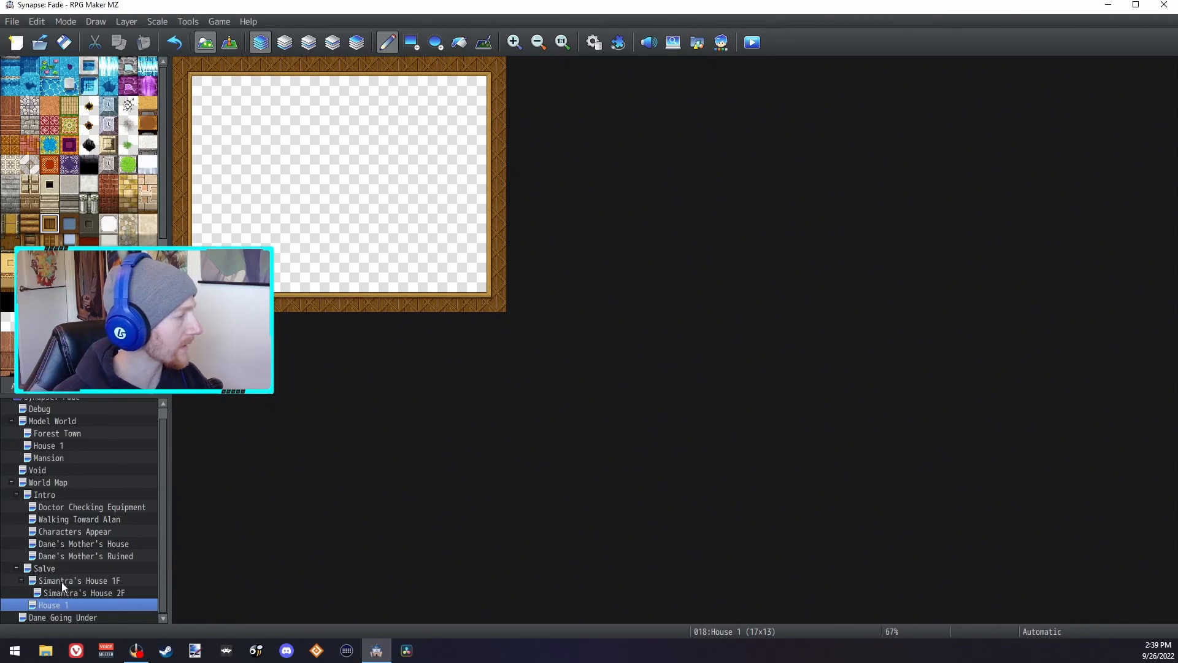
Step: Paint interior walls in House 1, enclosing a lower-right room with a doorway and adding a horizontal wall from the left border to column 8
left_click(38, 569)
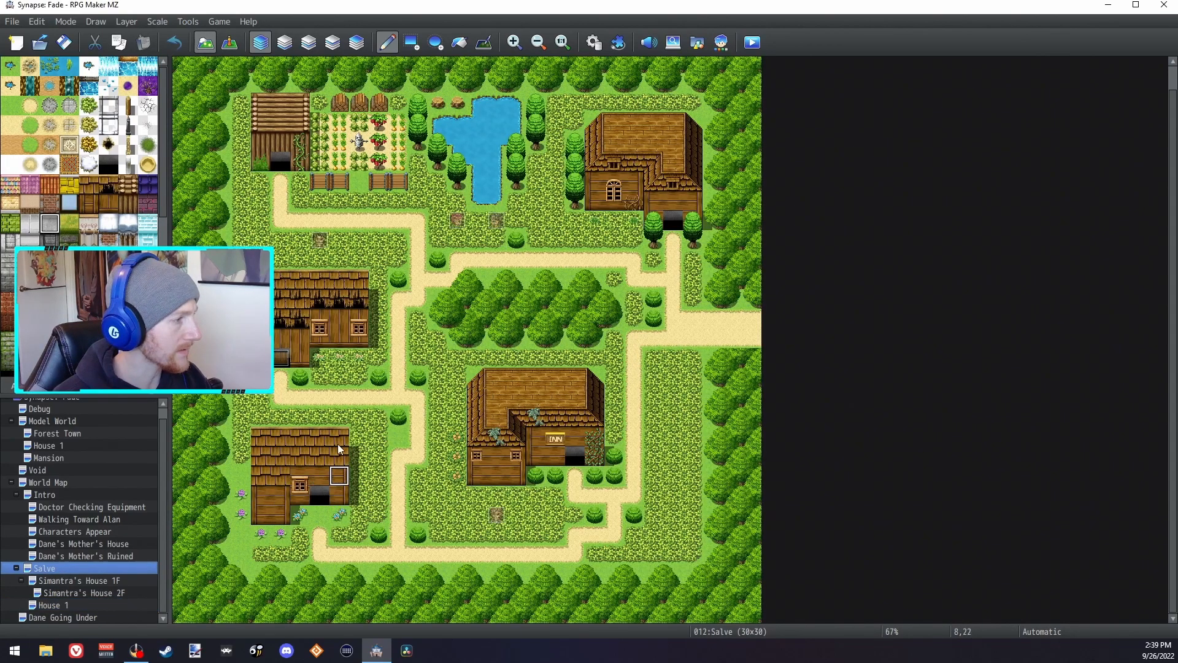
left_click(81, 603)
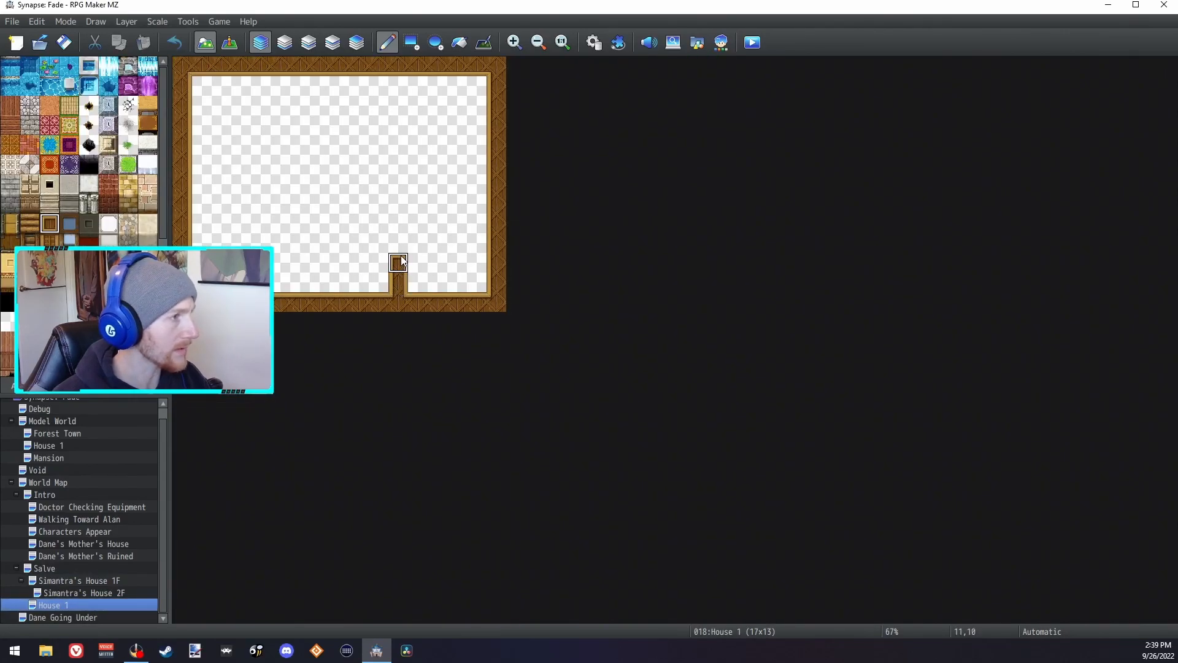
key("ctrl+z")
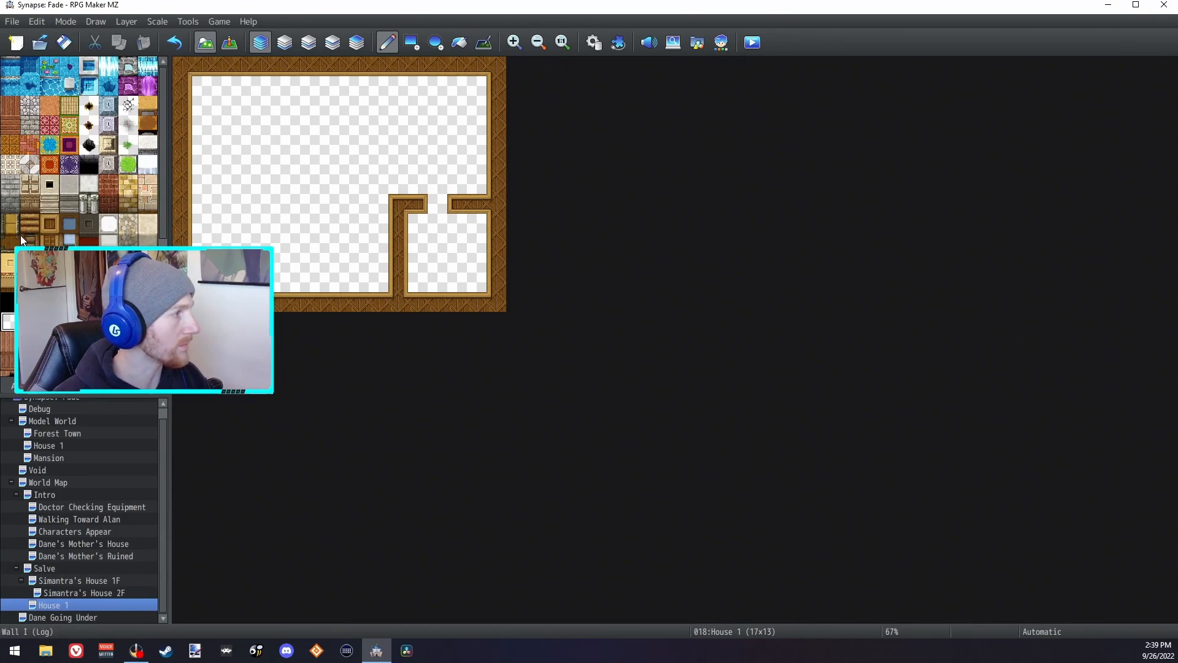
left_click(41, 227)
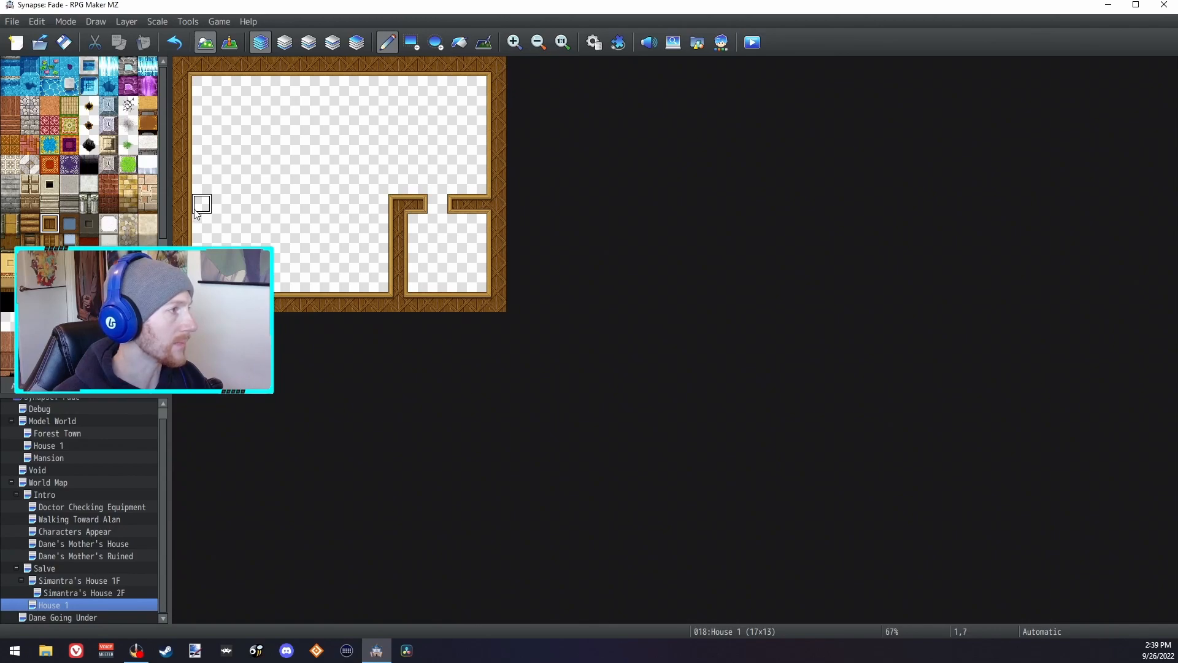
mouse_move(305, 212)
left_mouse_down()
mouse_move(321, 205)
mouse_move(340, 231)
left_mouse_up()
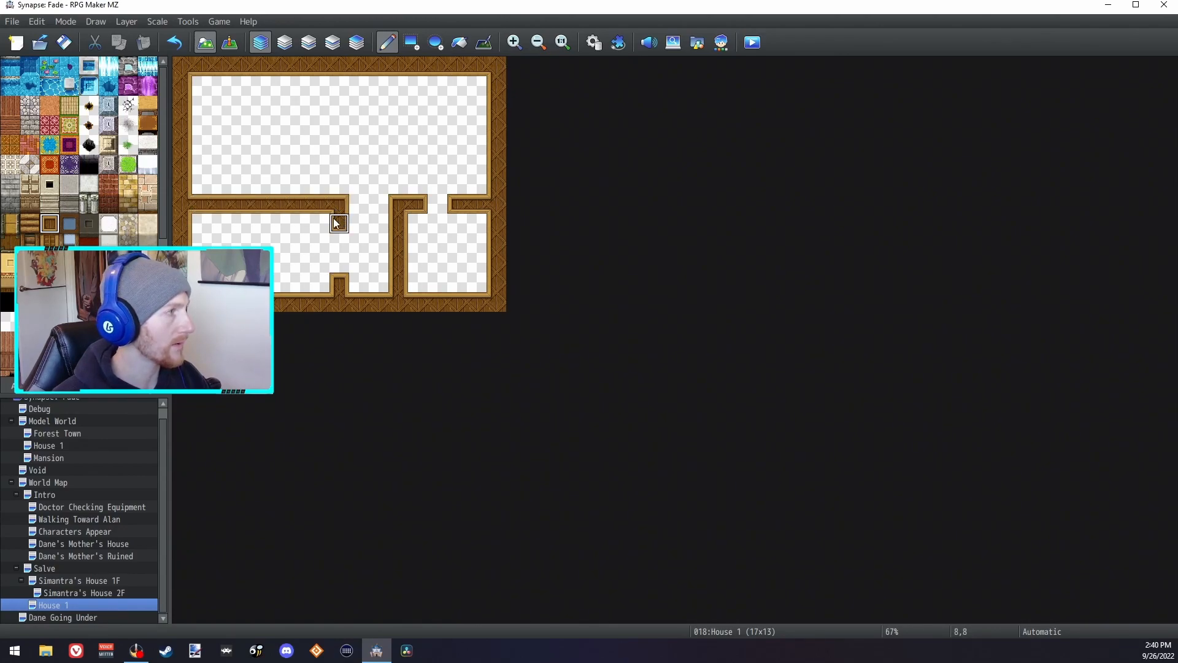
Step: Remove the wall stub below the horizontal wall at tile 8,8 and open a doorway in that wall at tile 2,7
left_click(59, 583)
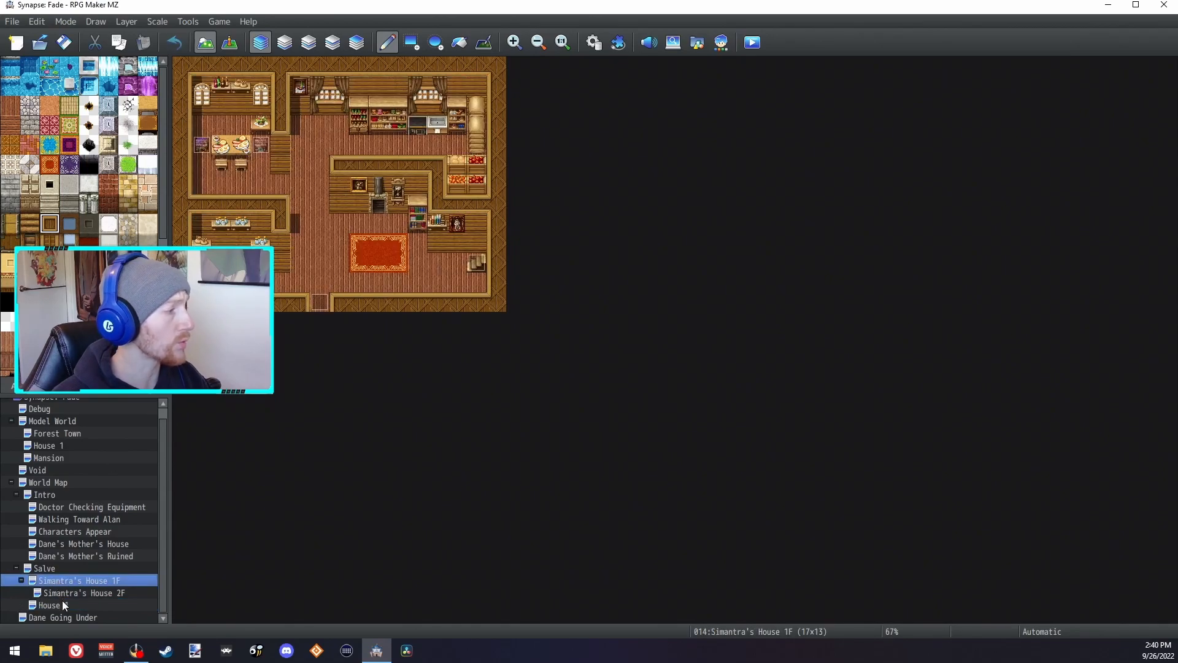
left_click(65, 606)
right_click(325, 227)
left_click(338, 224)
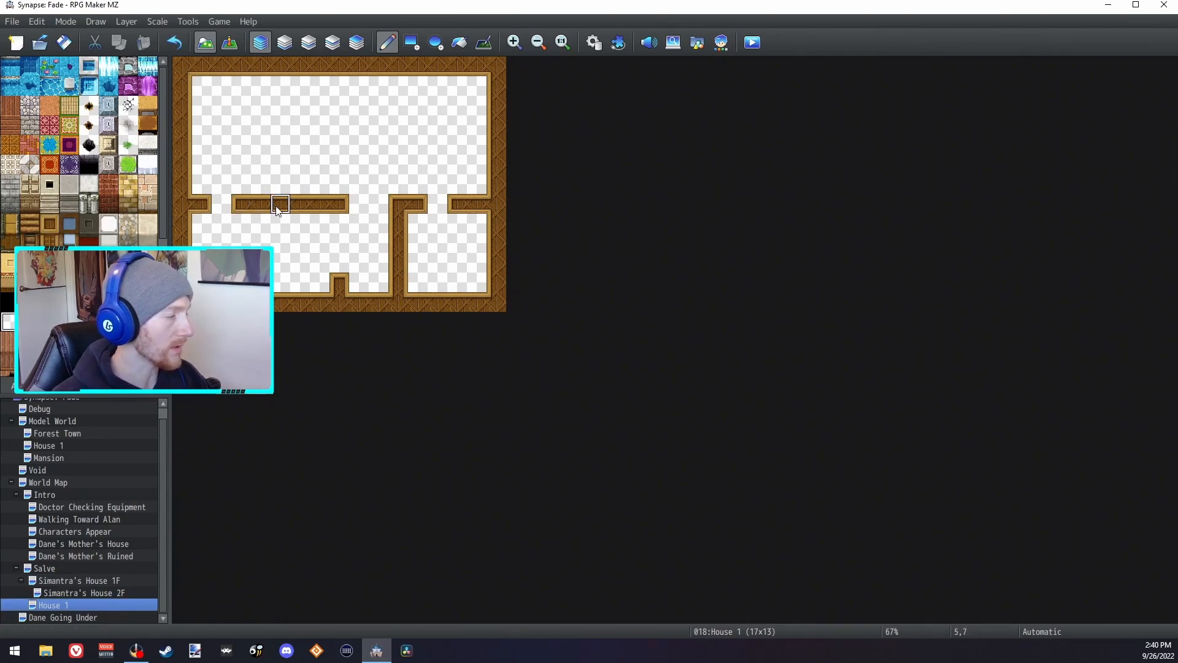
Step: Add a short divider under the upper border and paint two-tile-high wooden wall faces beneath the upper border, the divider and the horizontal interior walls
left_click(50, 241)
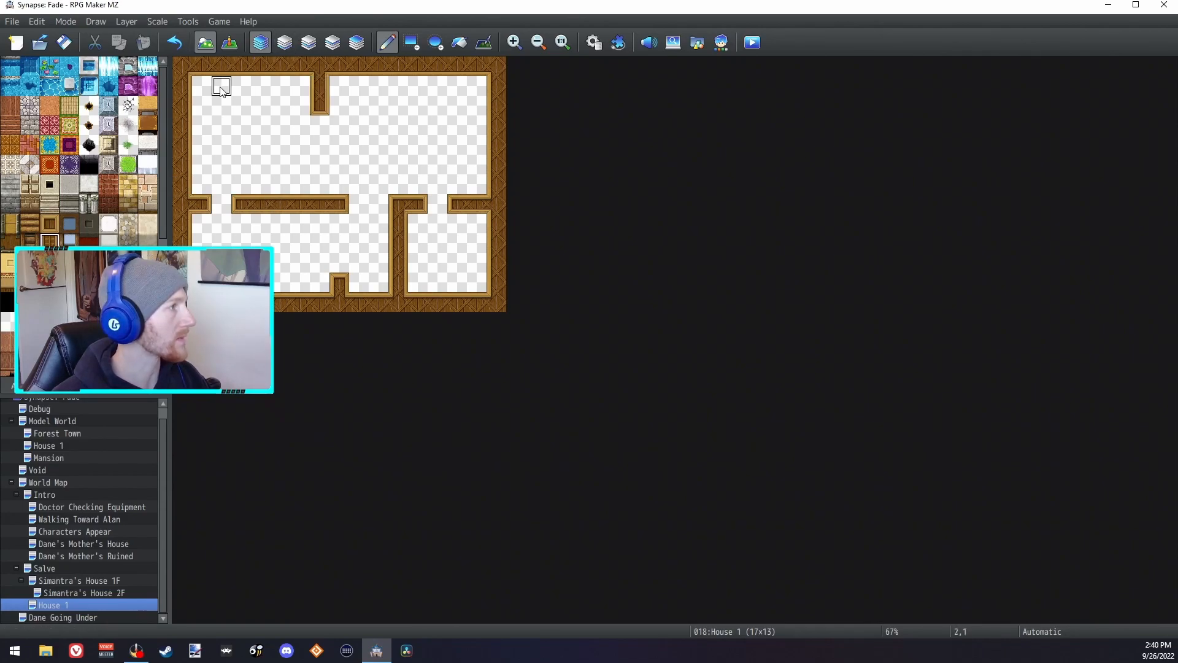
left_click_drag(200, 86, 472, 87)
mouse_move(455, 222)
left_mouse_down()
mouse_move(473, 239)
mouse_move(415, 221)
mouse_move(424, 241)
left_mouse_up()
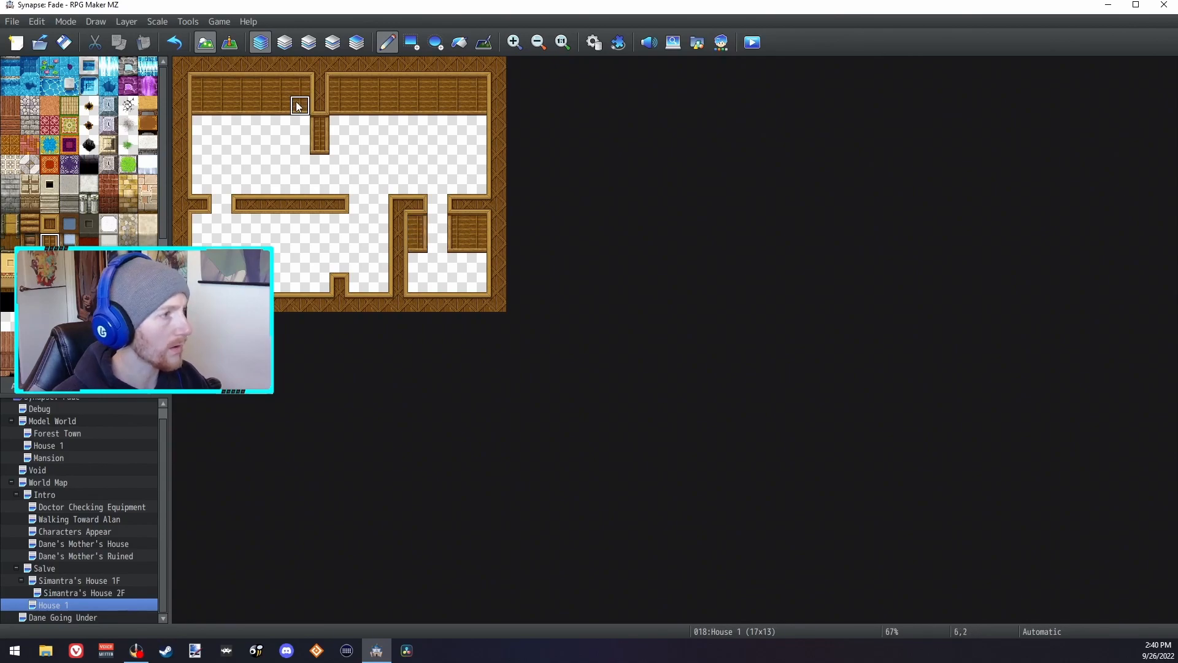
mouse_move(339, 221)
left_mouse_down()
mouse_move(339, 243)
mouse_move(211, 228)
left_mouse_up()
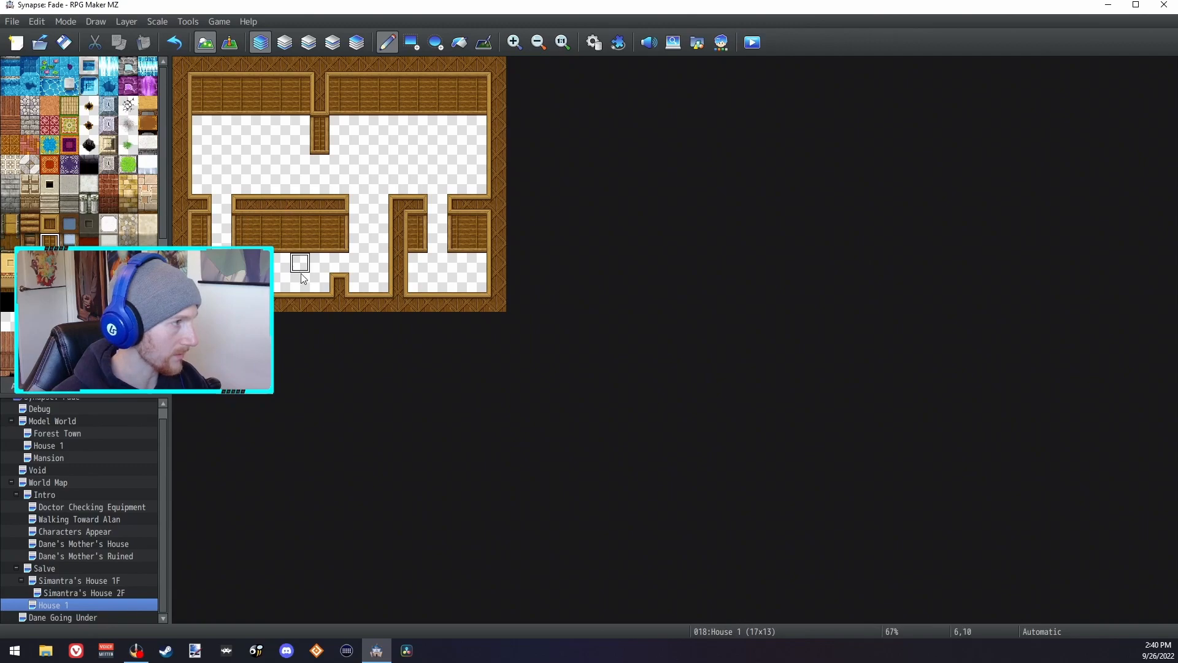
Step: Paint a vertical wall at column 5 dividing the lower-left area, from the horizontal wall down to the lower border
mouse_move(298, 284)
left_mouse_down()
mouse_move(276, 224)
mouse_move(302, 229)
mouse_move(299, 204)
left_mouse_up()
right_click(299, 204)
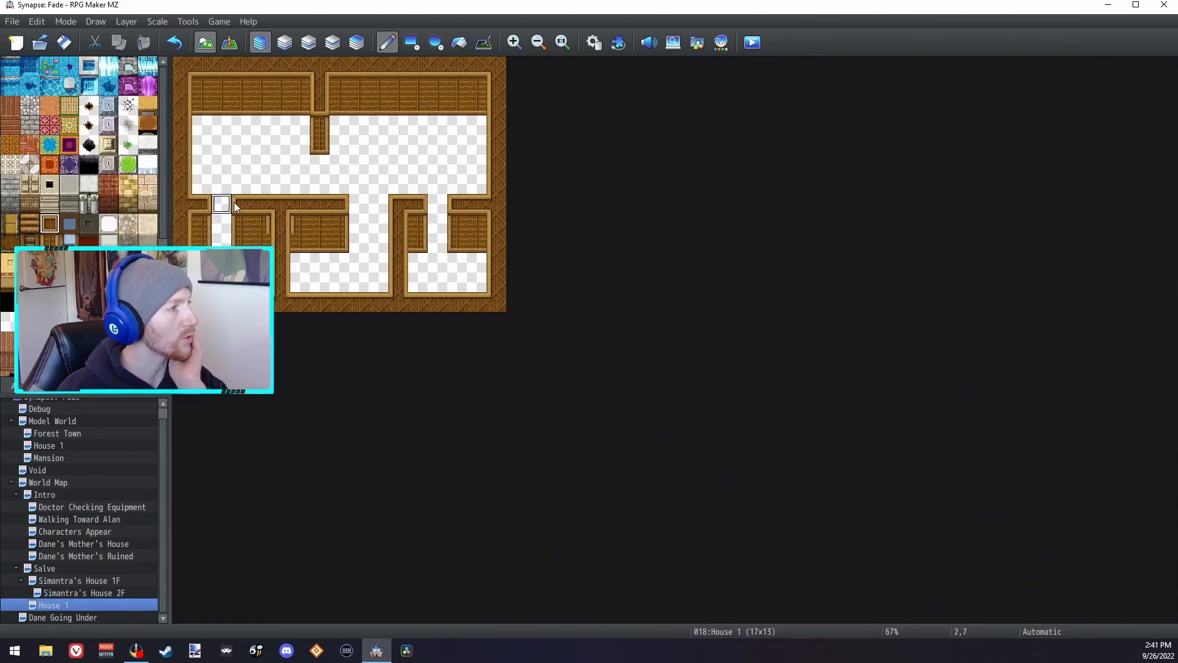
Step: Rebuild the lower-left room's wall along row 6 to column 7 with wooden wall faces beneath, and erase the shadows beside it
left_click_drag(316, 187, 318, 227)
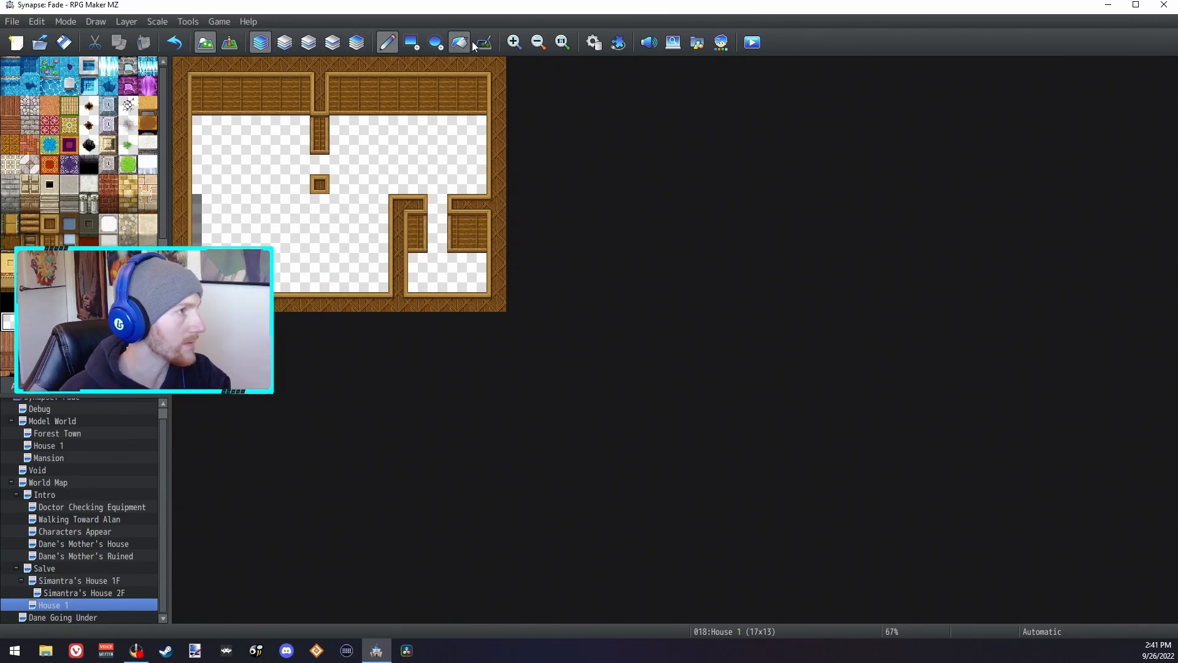
left_click(482, 43)
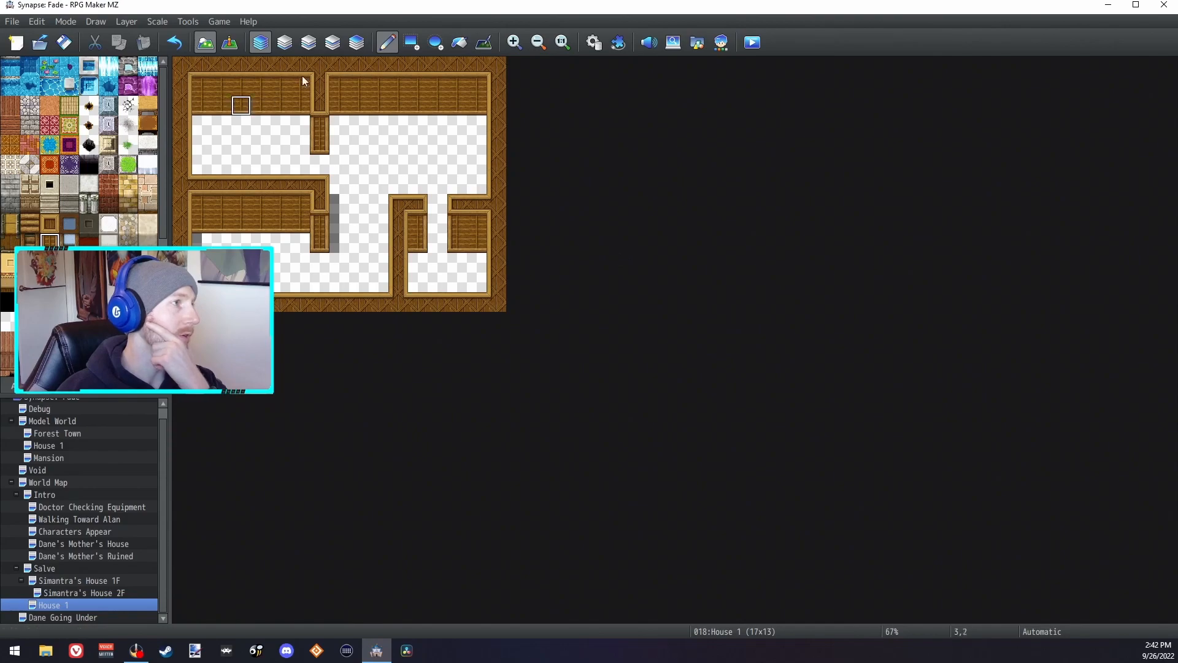
left_click(483, 42)
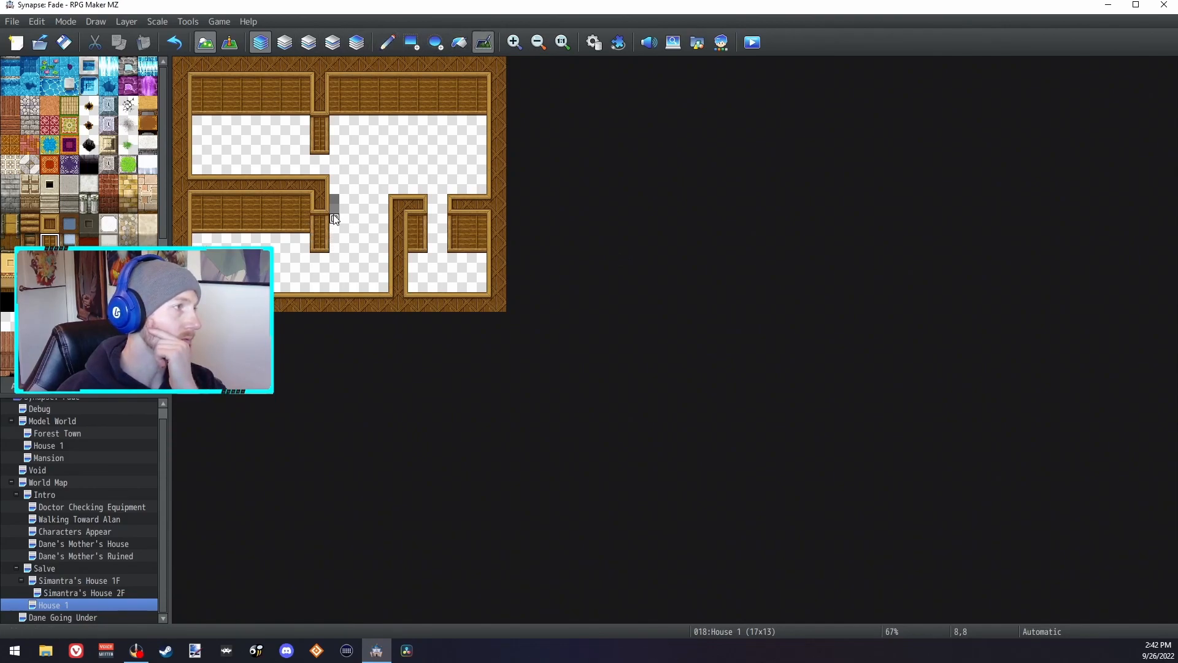
Step: Check Simantra's House 1F for reference, then flood-fill the House 1 rooms and the lower-right doorway with reddish wooden plank floor
left_click(53, 580)
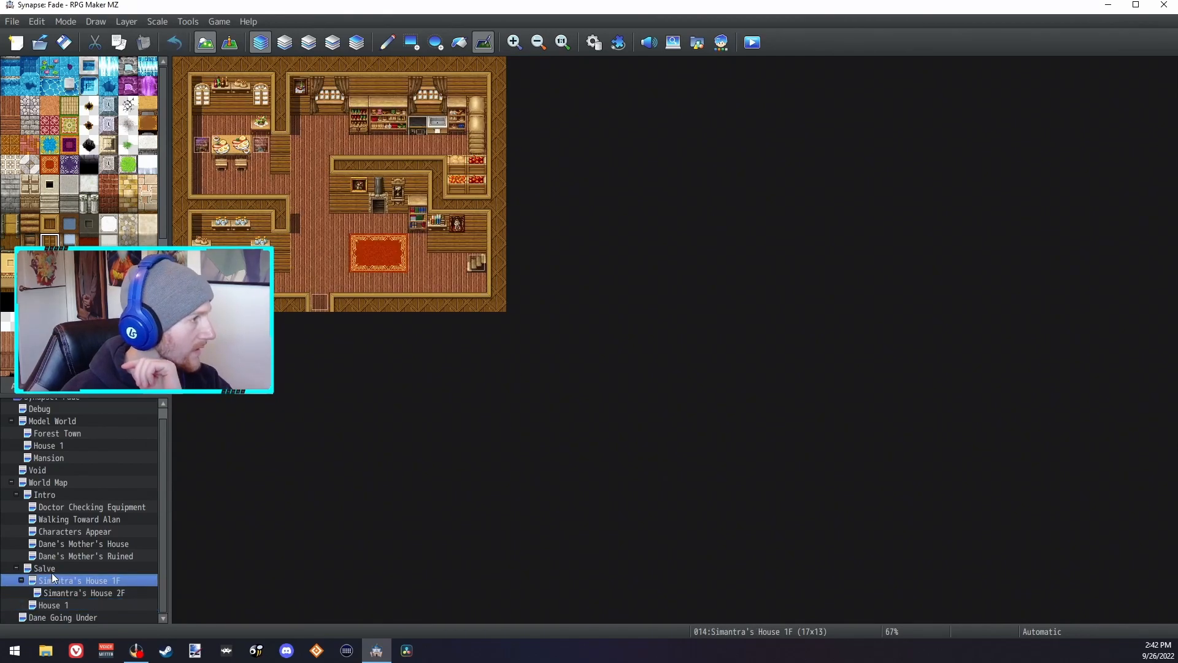
left_click(59, 606)
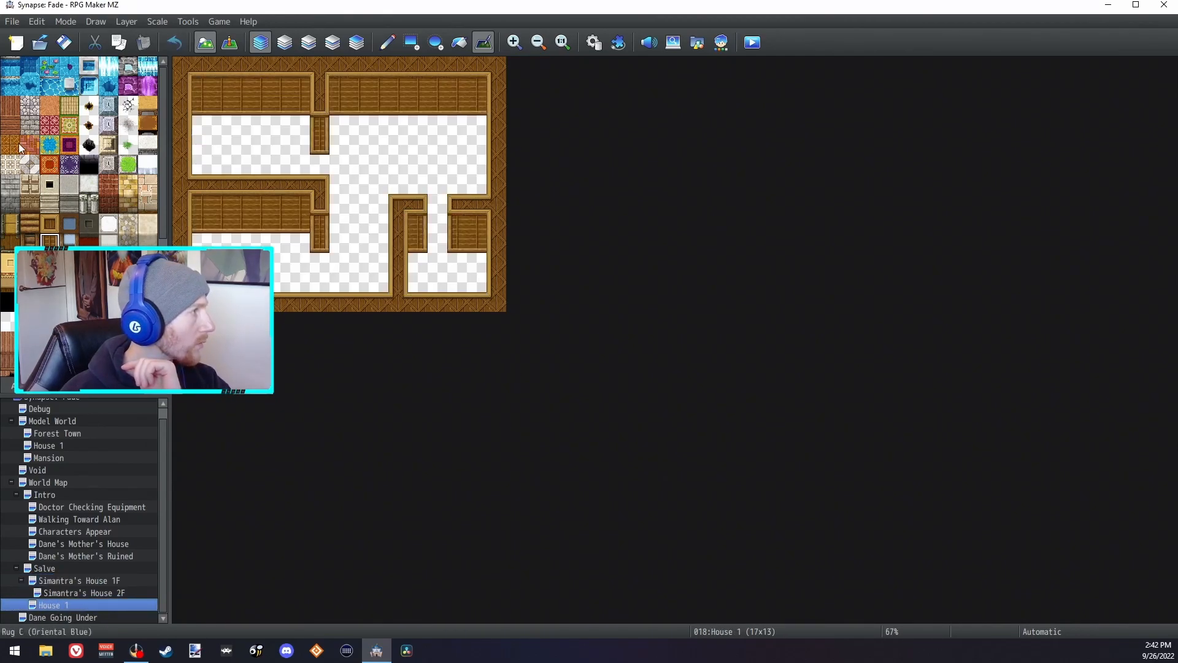
left_click(11, 127)
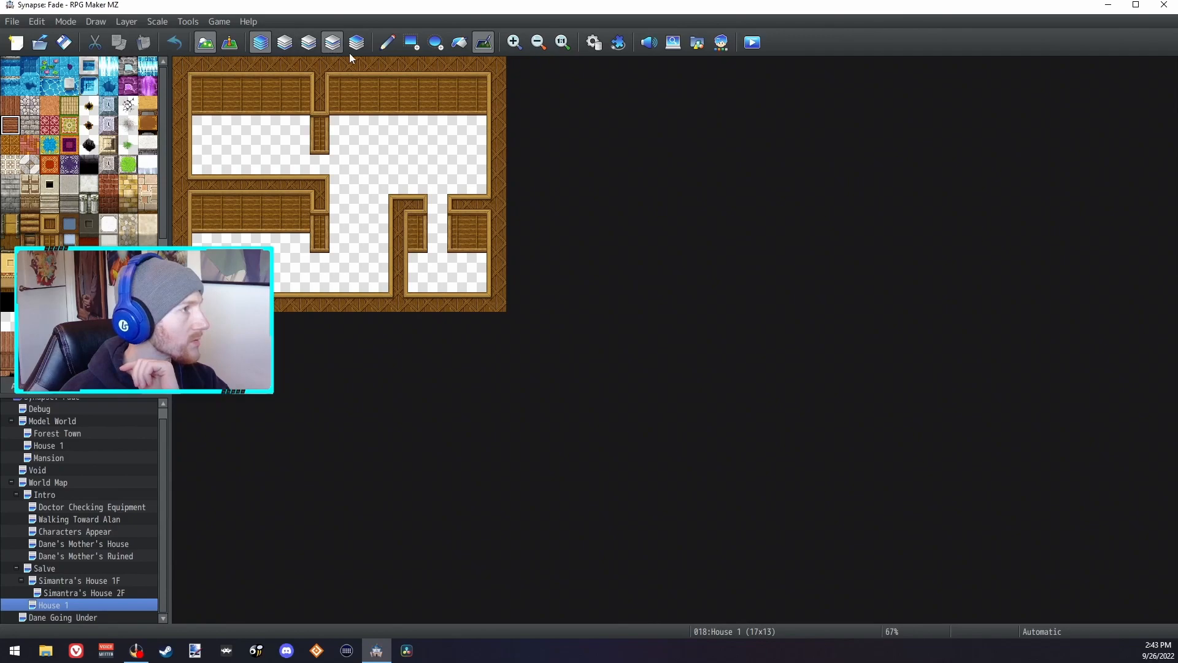
left_click(459, 42)
left_click(319, 283)
left_click(261, 263)
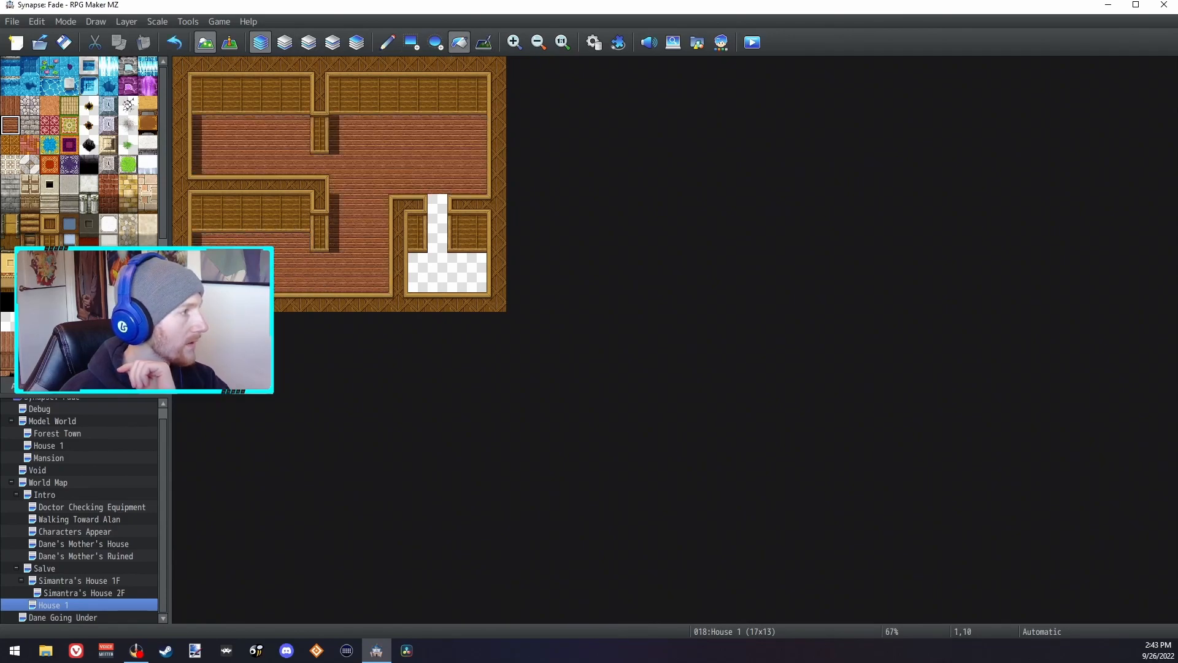
left_click(437, 205)
left_click(438, 229)
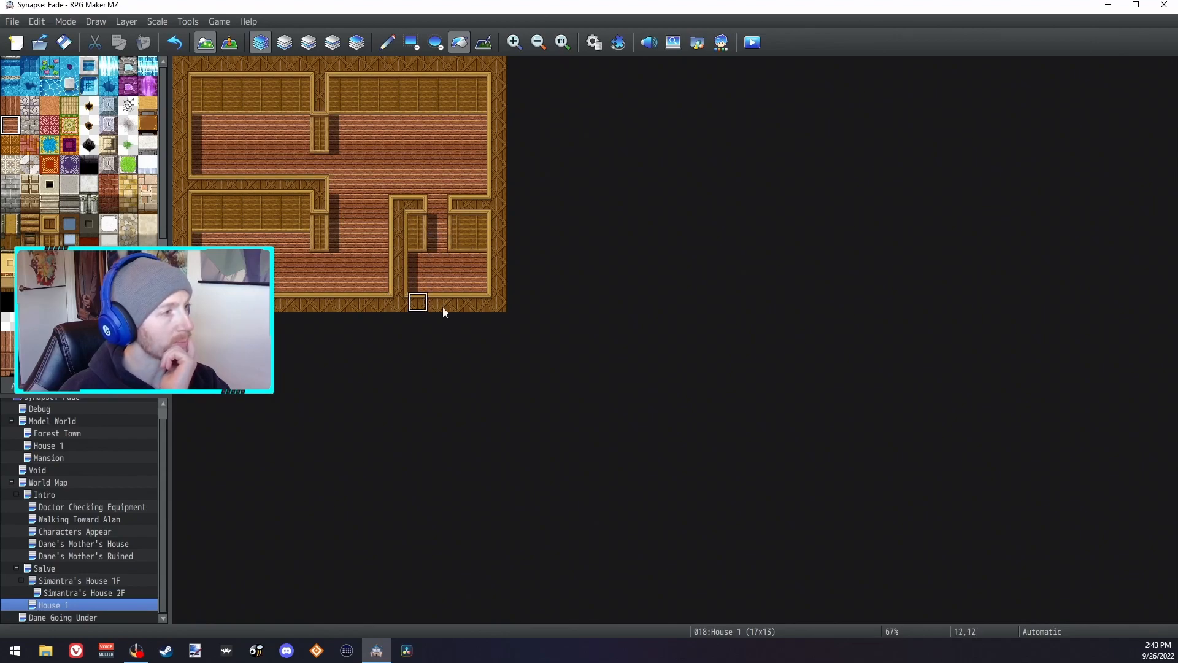
left_click(11, 322)
left_click(433, 305)
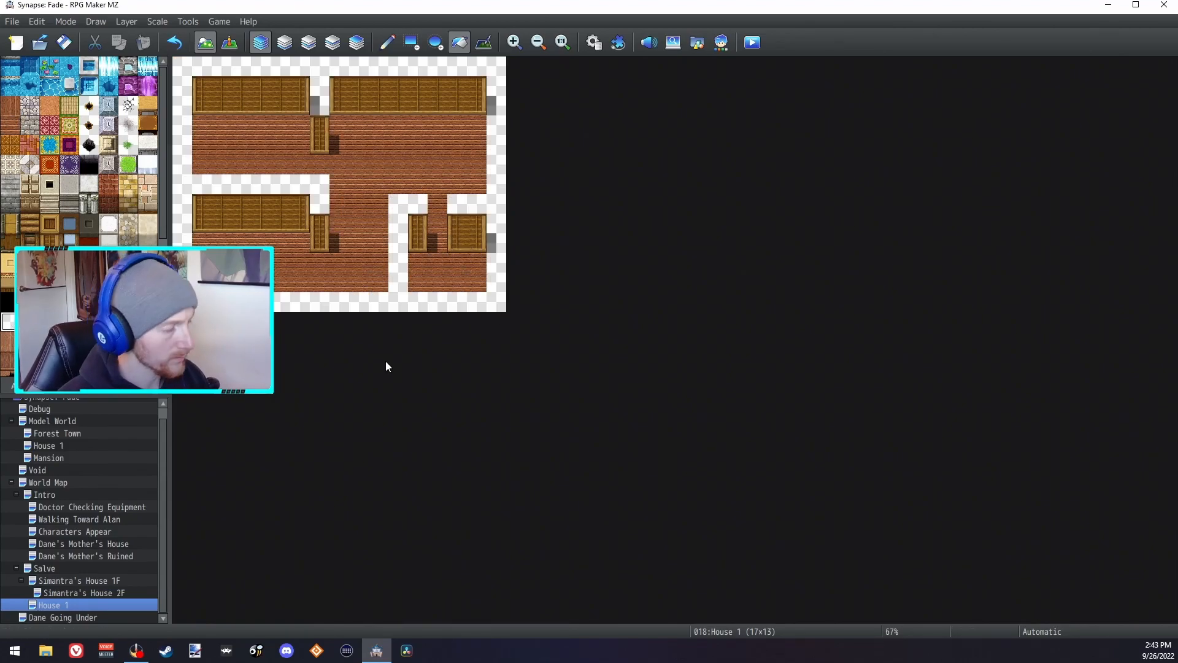
key("ctrl+z")
Step: Paint a floor tile at 13,12 in House 1's lower border as an exit from the lower-right room
left_click(387, 42)
right_click(438, 284)
left_click(438, 302)
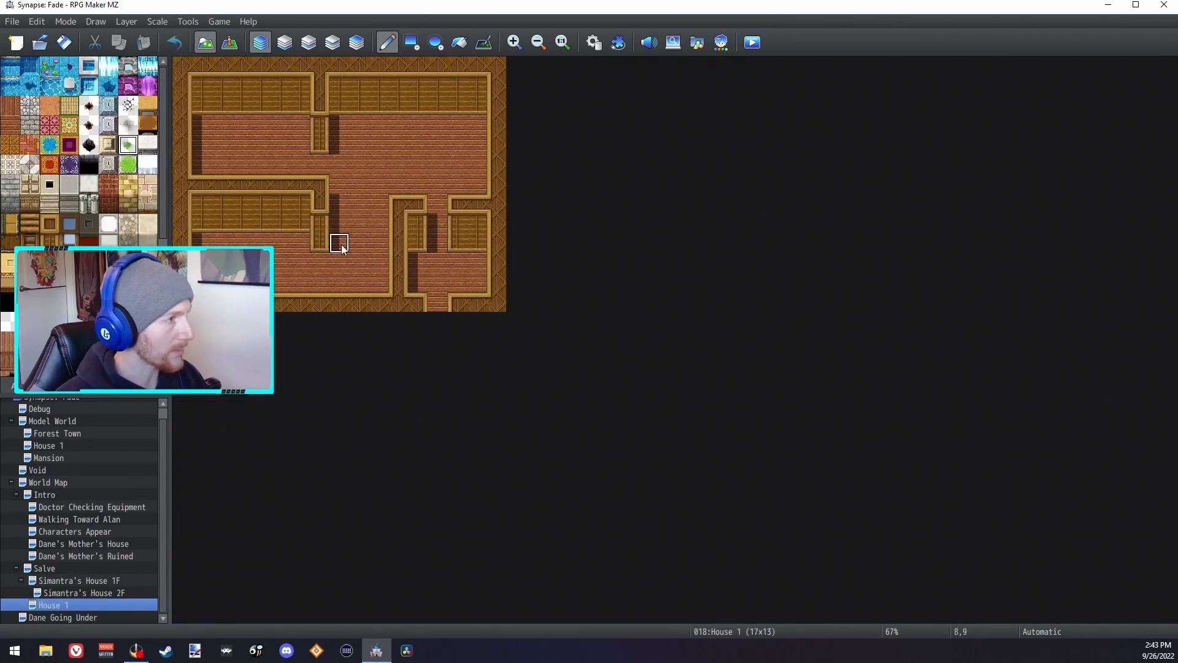
Step: Turn the lower-right room into an outdoor grass area and repaint the house walls and wall faces along its upper edge
left_click(127, 144)
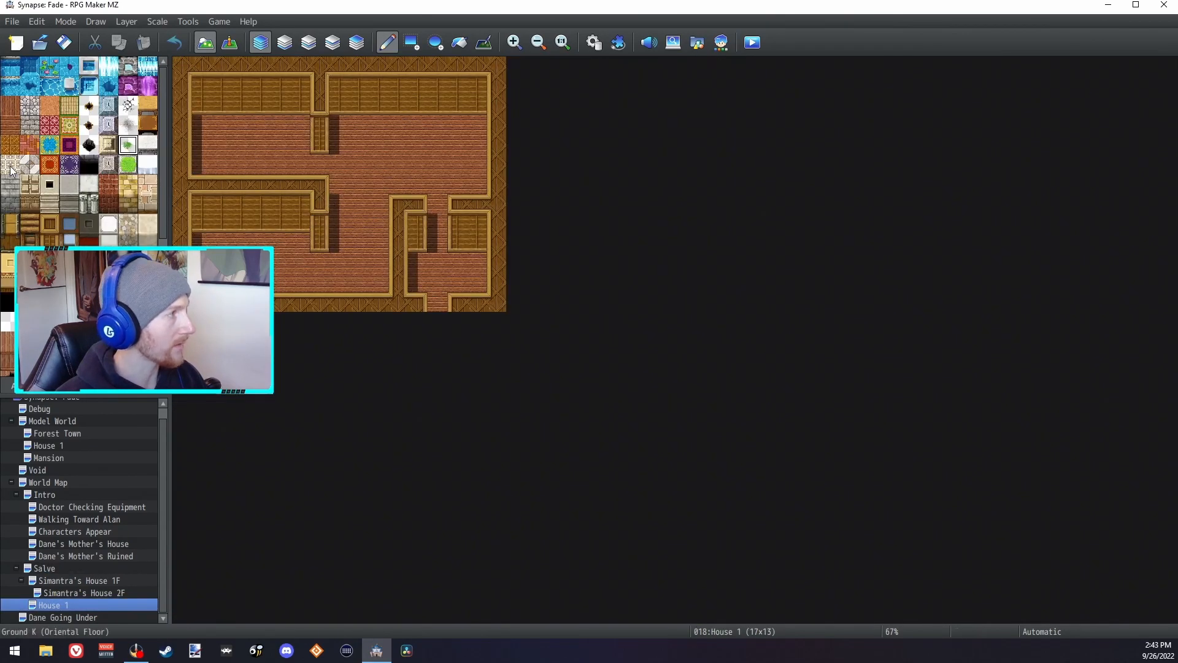
left_click(50, 228)
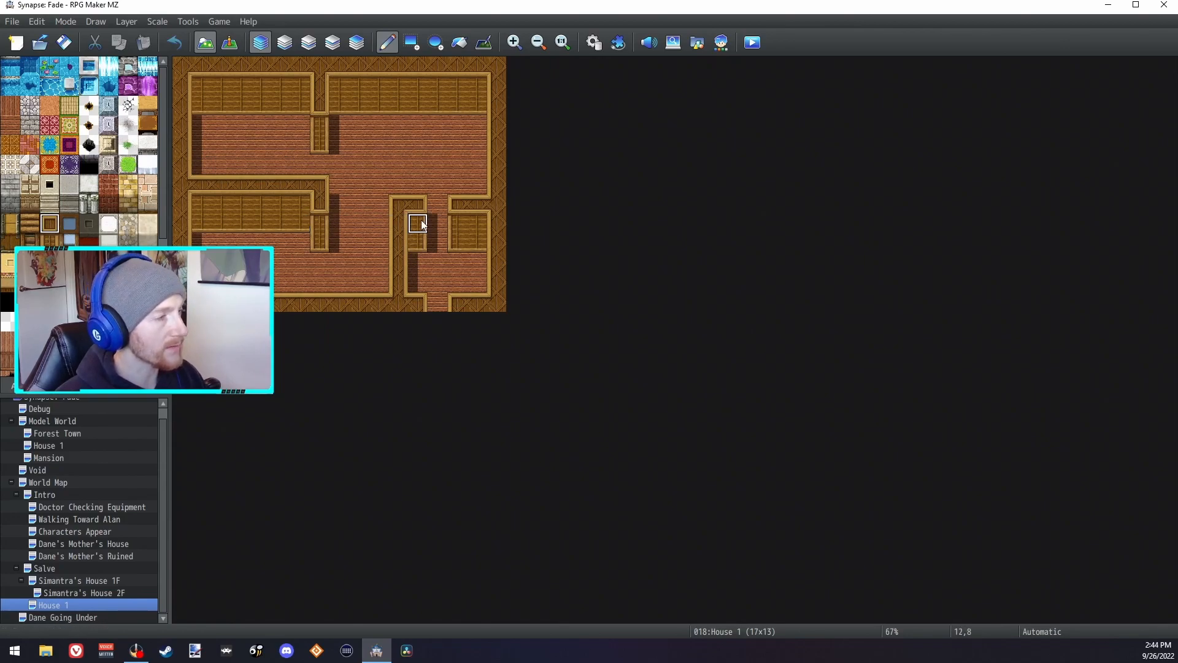
mouse_move(416, 228)
left_mouse_down()
mouse_move(456, 250)
mouse_move(457, 229)
mouse_move(421, 250)
mouse_move(428, 310)
left_mouse_up()
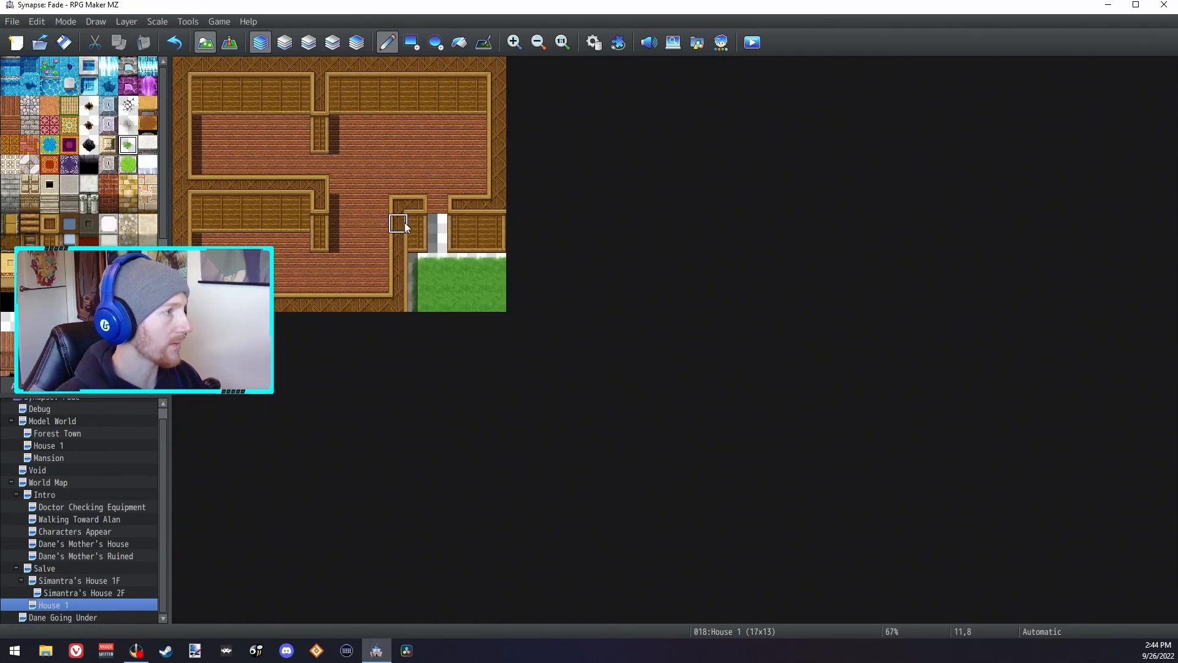
left_click(285, 44)
mouse_move(440, 269)
left_mouse_down()
mouse_move(475, 297)
mouse_move(493, 253)
left_mouse_up()
Step: Repaint the lower border, the row 6 wall and the wooden wall faces beneath the upper border on layer 2
left_click_drag(324, 303, 370, 303)
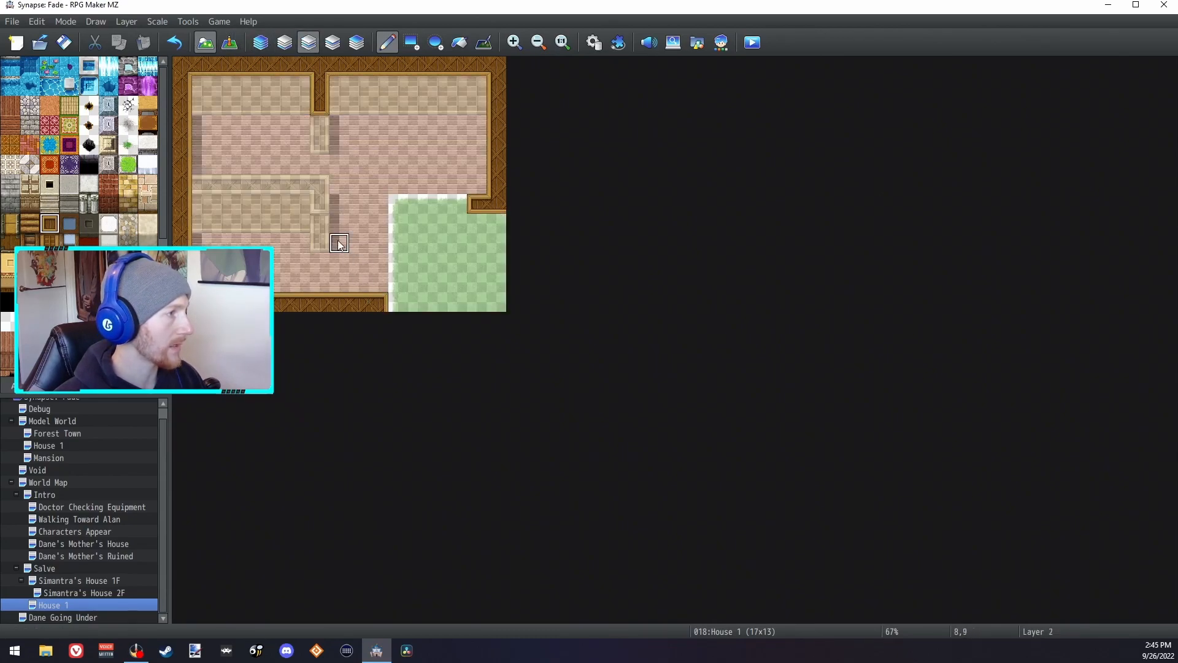
left_click_drag(319, 195, 193, 183)
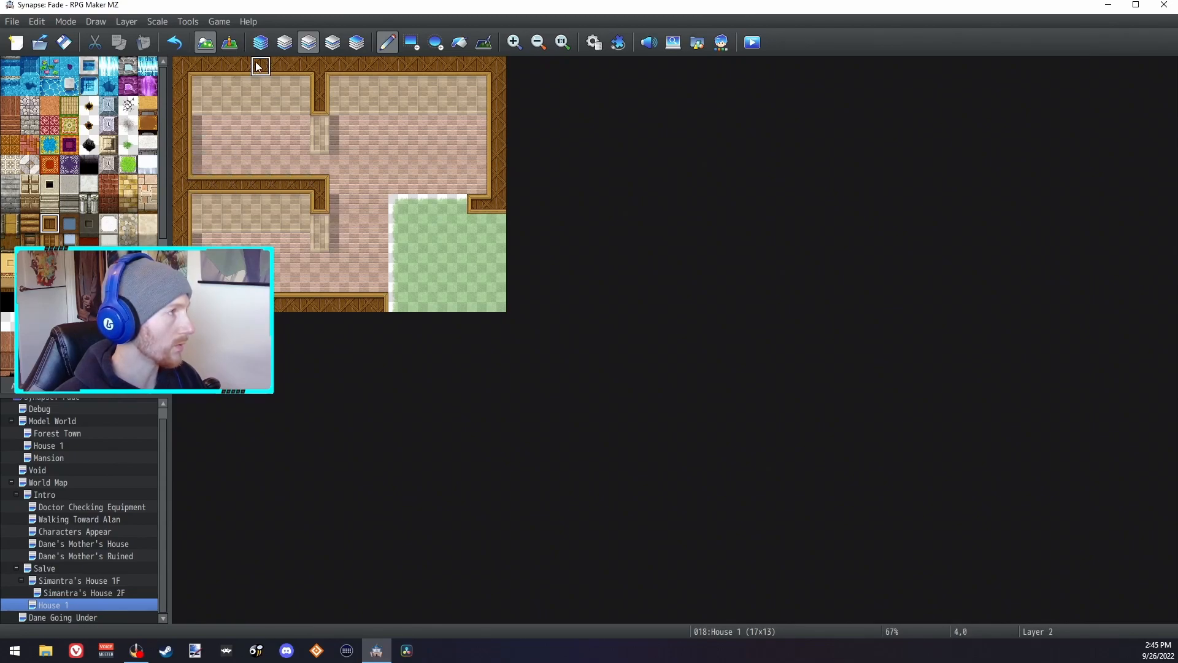
left_click(49, 244)
mouse_move(200, 85)
left_mouse_down()
mouse_move(209, 104)
mouse_move(240, 97)
left_mouse_up()
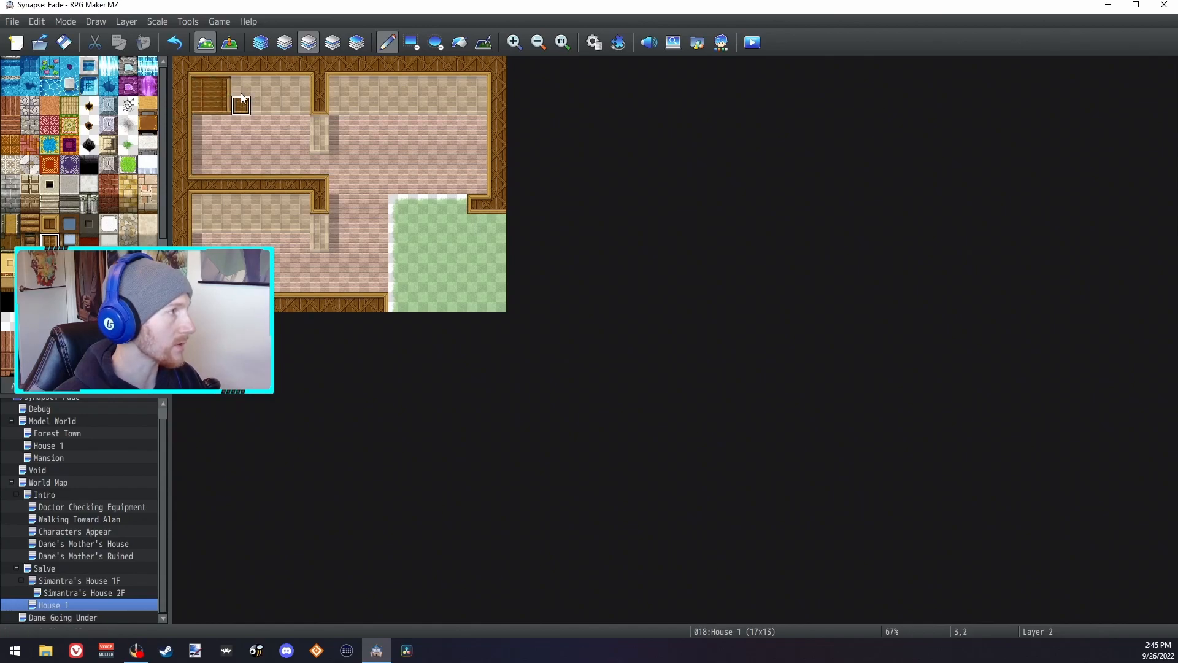
left_click_drag(240, 97, 240, 86)
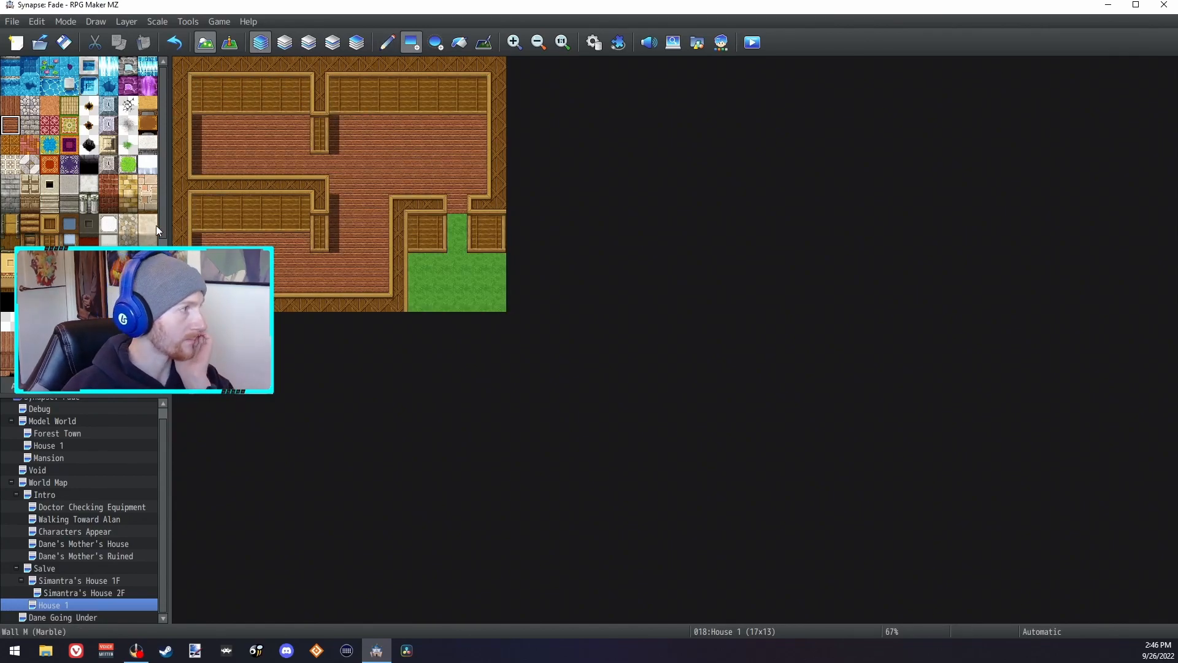
Step: Create a wooden door event named Door (House 1) at tile 7,23 on the Salve map, transferring the player to House 1 (14,7)
left_click(44, 568)
left_click(388, 42)
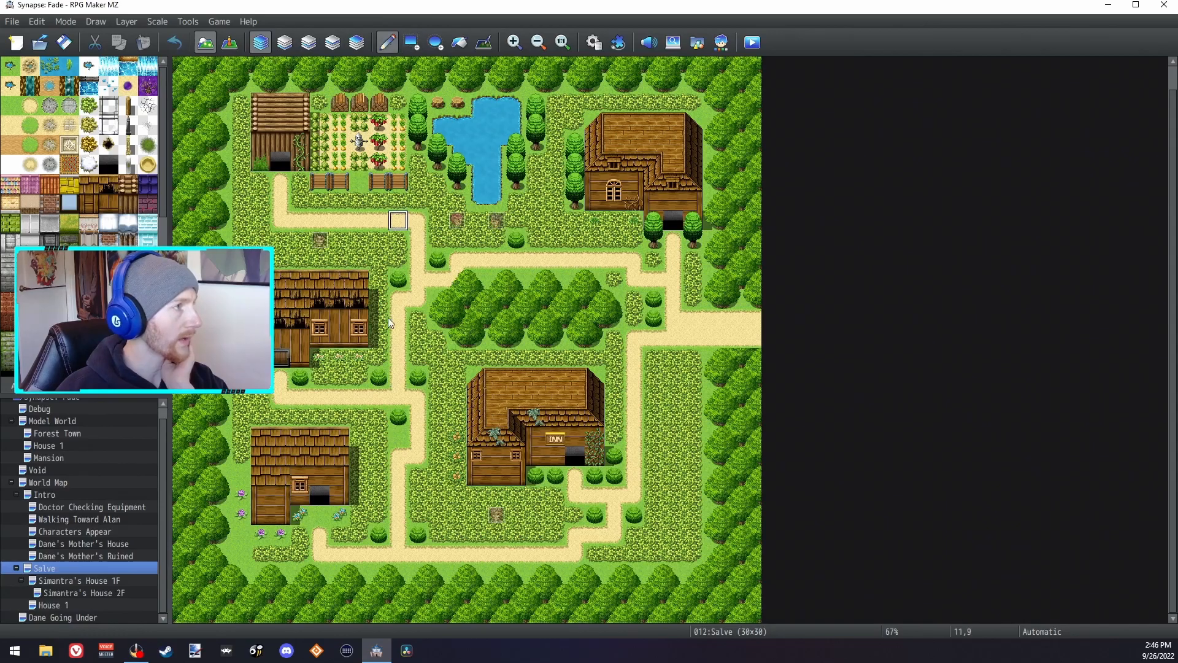
left_click(229, 42)
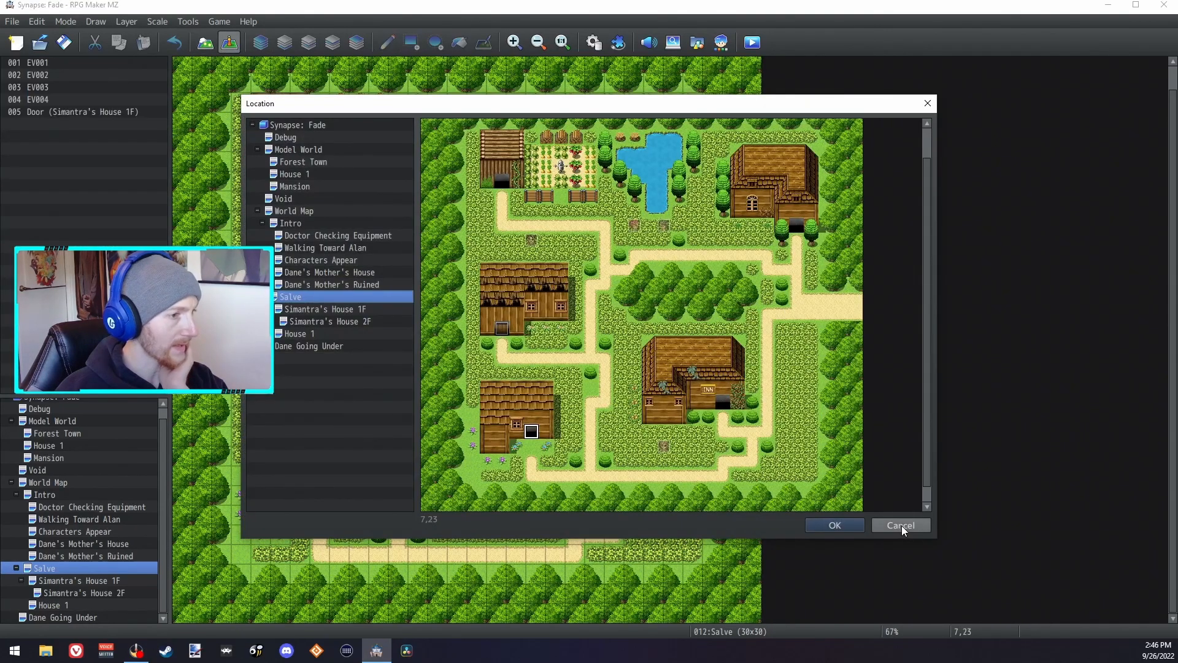
left_click(902, 524)
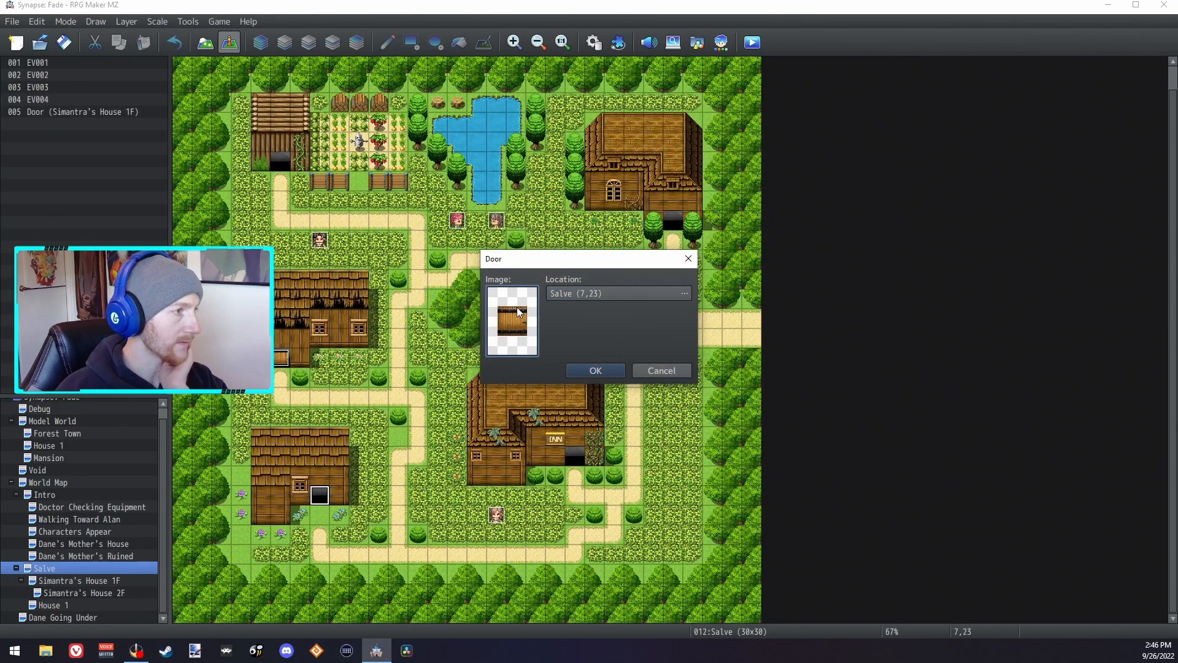
double_click(519, 312)
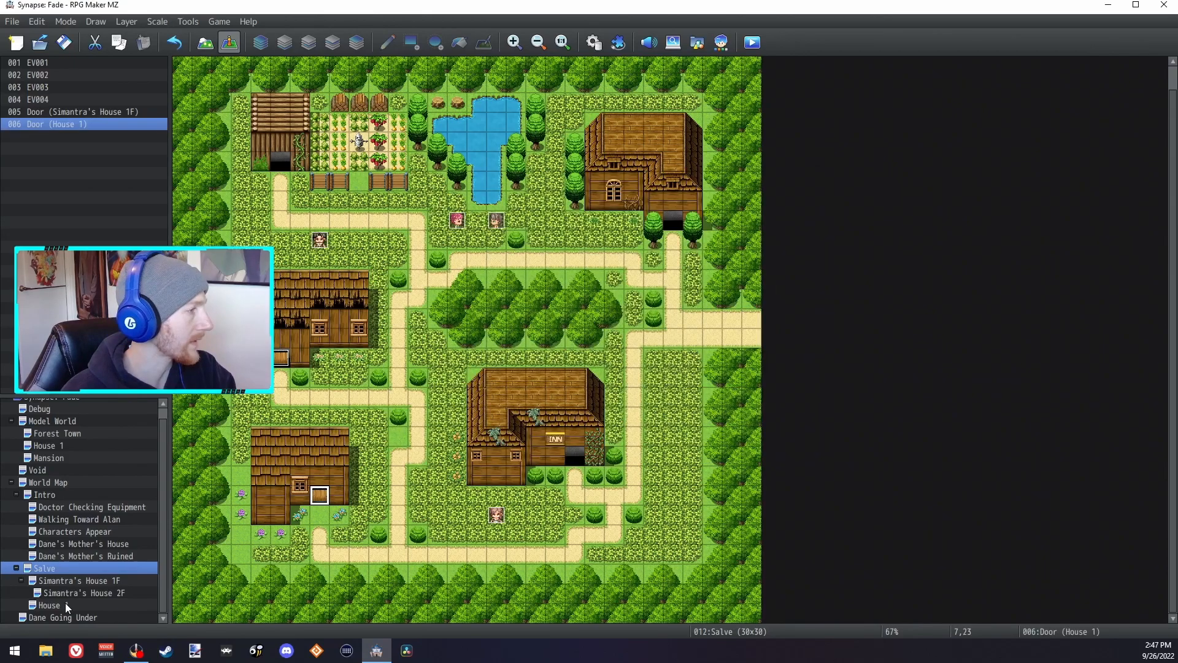
Step: Extend the reddish wooden floor through House 1's column 14 doorway down to tile 14,8
left_click(65, 603)
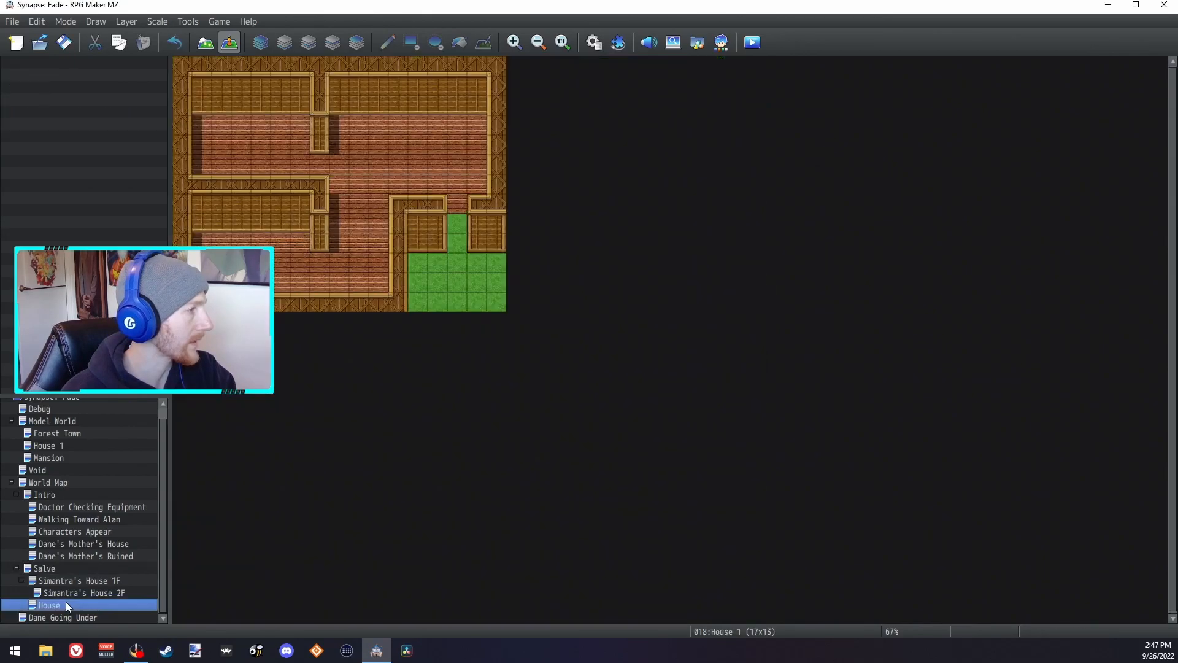
left_click(290, 44)
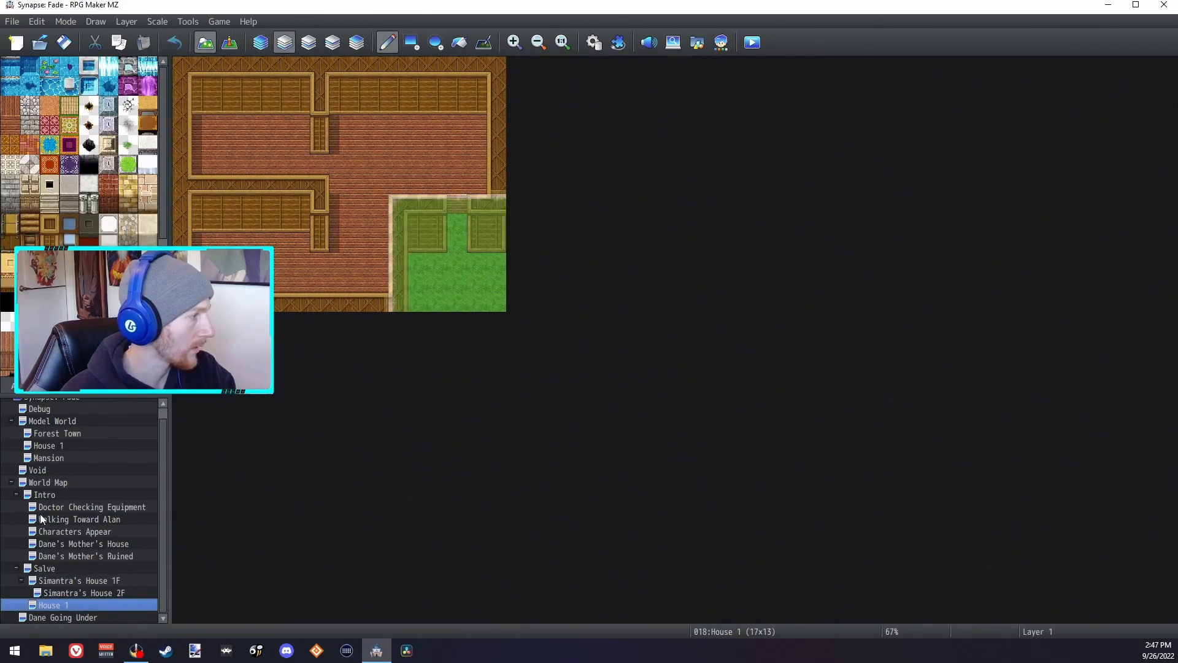
left_click(9, 126)
left_click(459, 225)
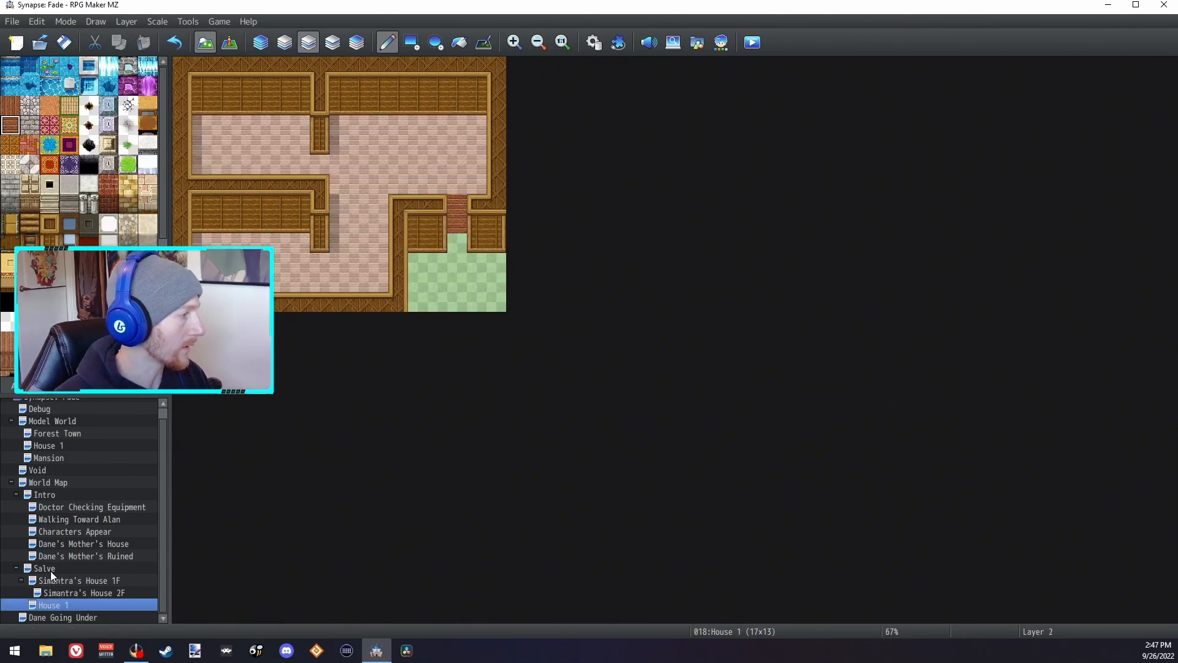
Step: Copy the House 1 door event from Salve to tile 14,9 in House 1 and set its player transfer to Salve (7,24)
left_click(49, 569)
left_click(231, 45)
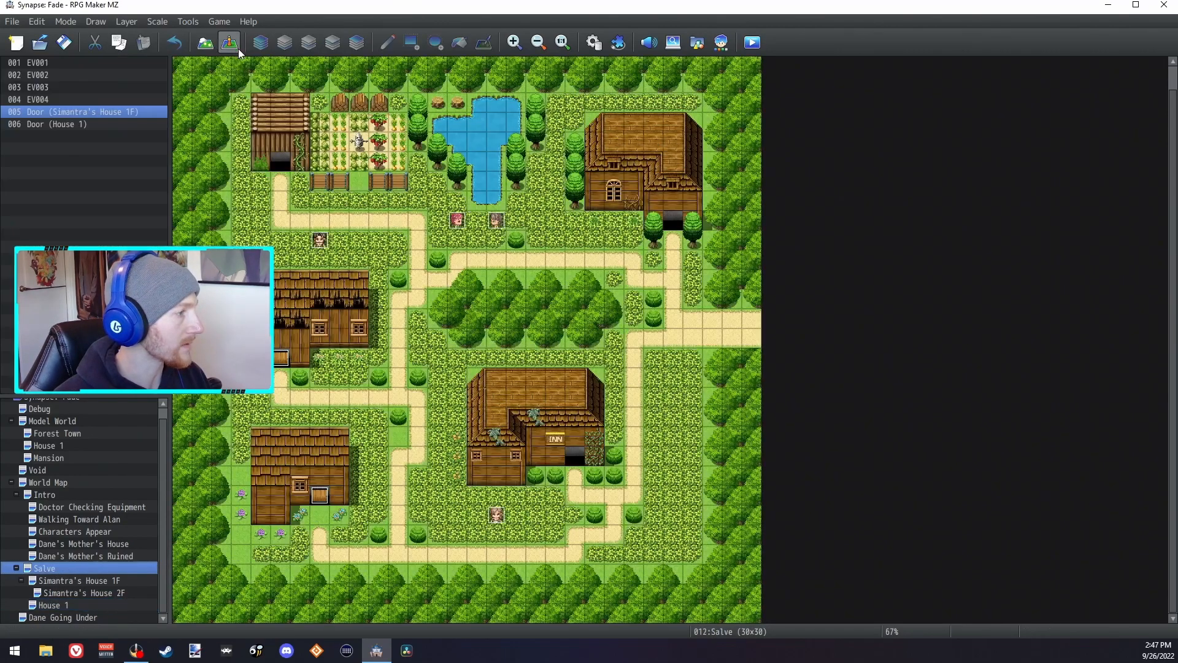
right_click(325, 496)
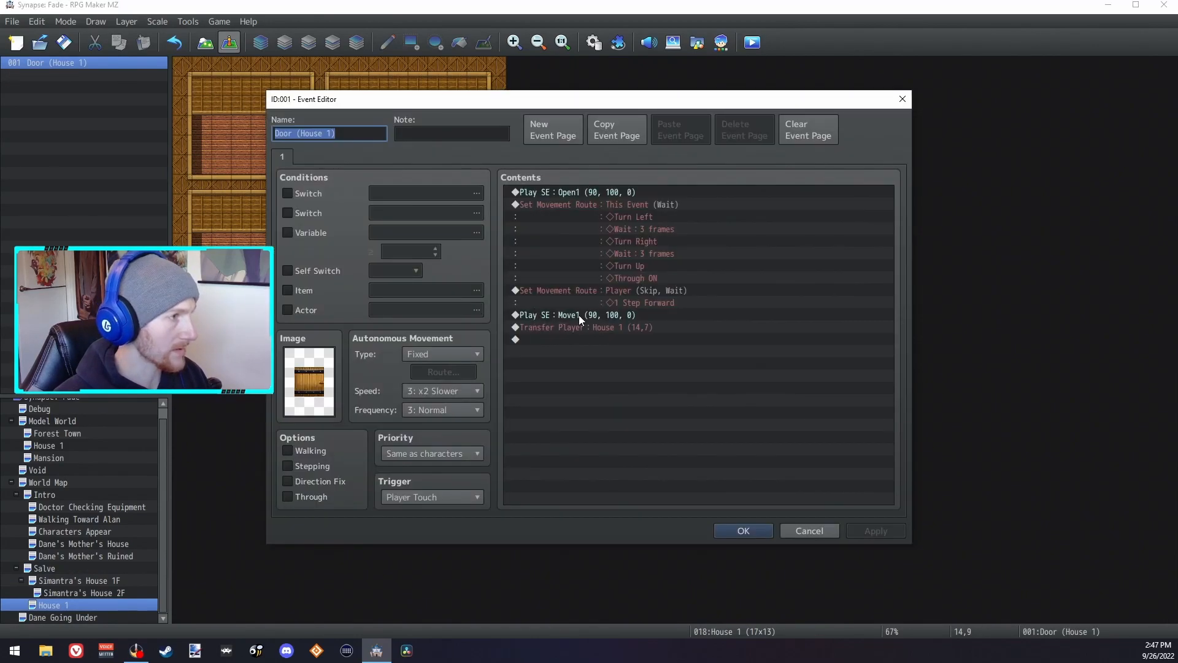
double_click(591, 328)
left_click(694, 286)
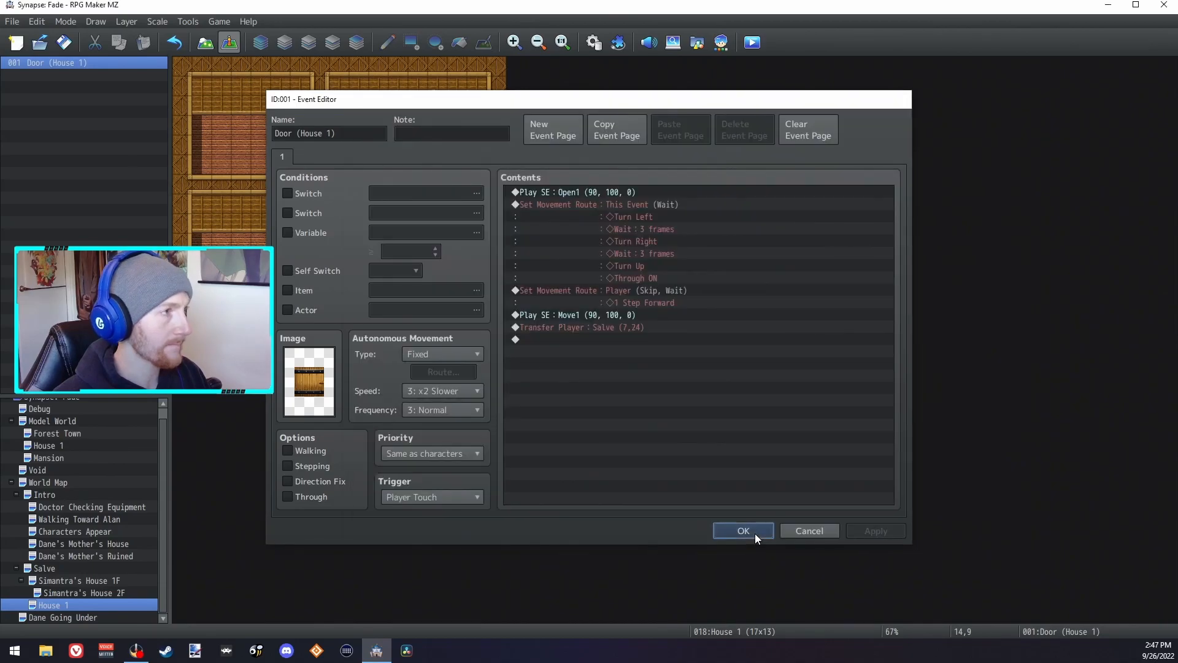
left_click(754, 534)
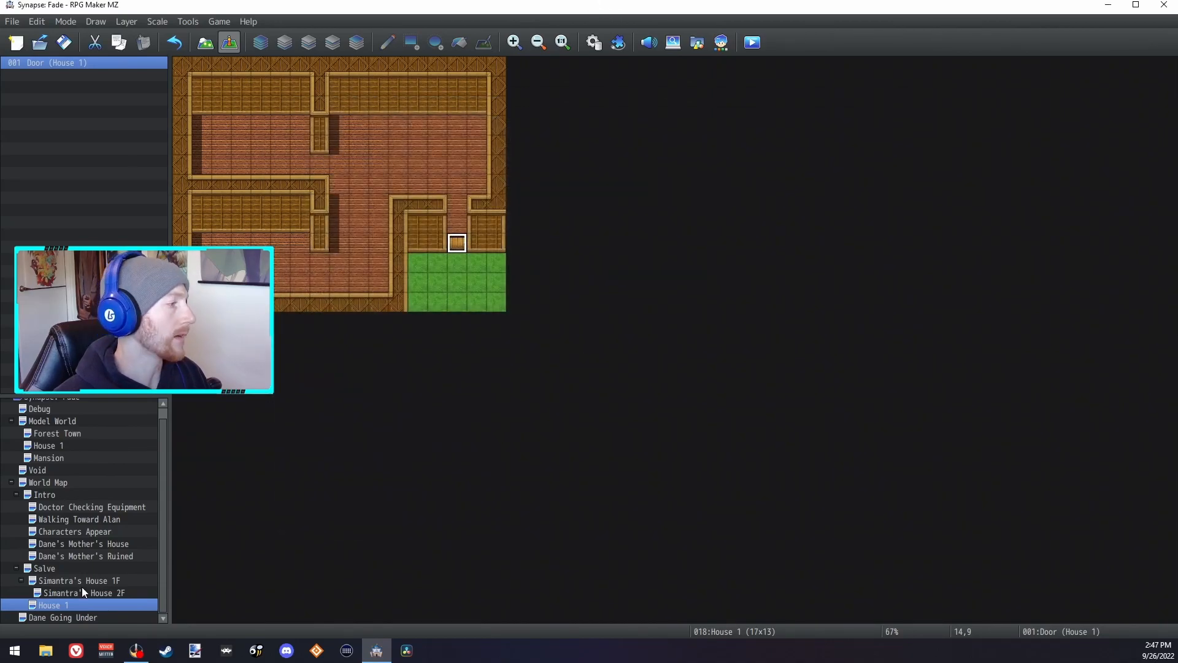
Step: Set the player's starting position to tile 27,14 on the path at the Salve map's eastern entrance
left_click(37, 570)
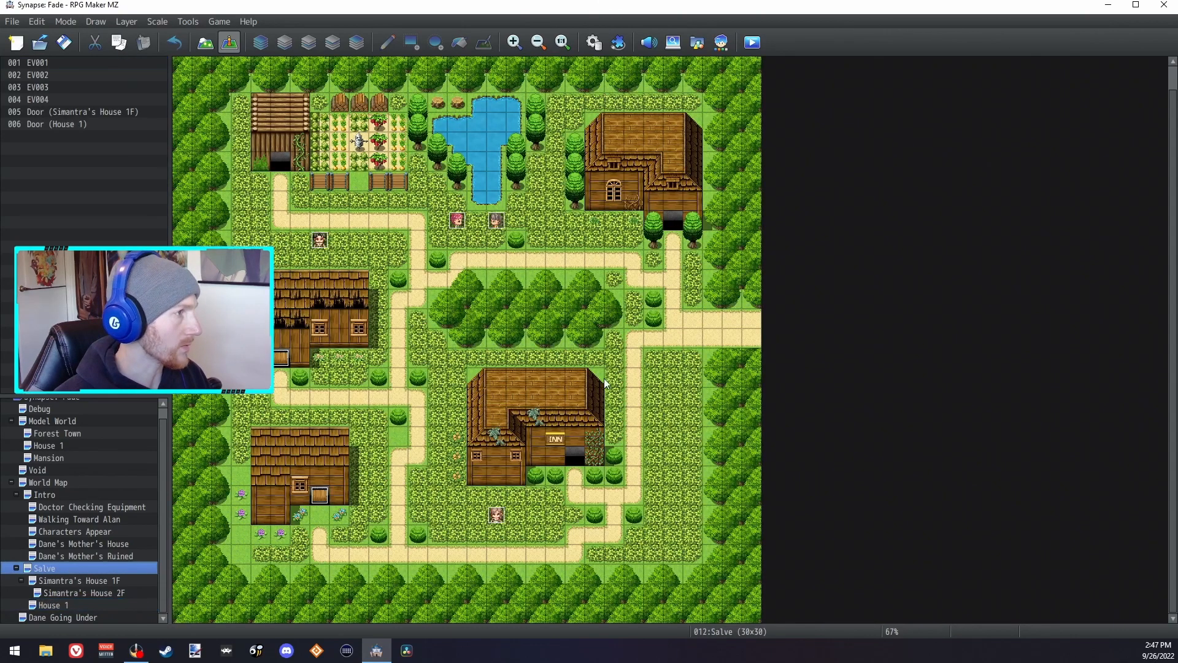
right_click(712, 327)
mouse_move(797, 510)
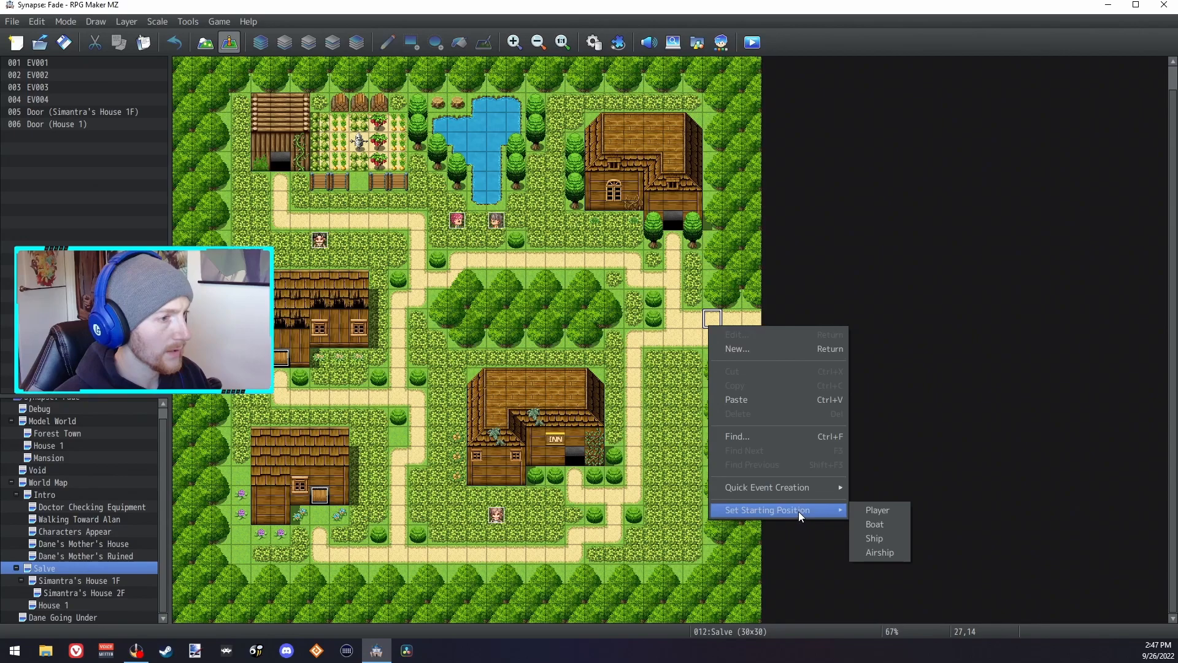
left_click(867, 509)
Step: Create an event named Test at tile 0,0 on the Salve map and add a player movement route that sets opacity to 255
double_click(182, 67)
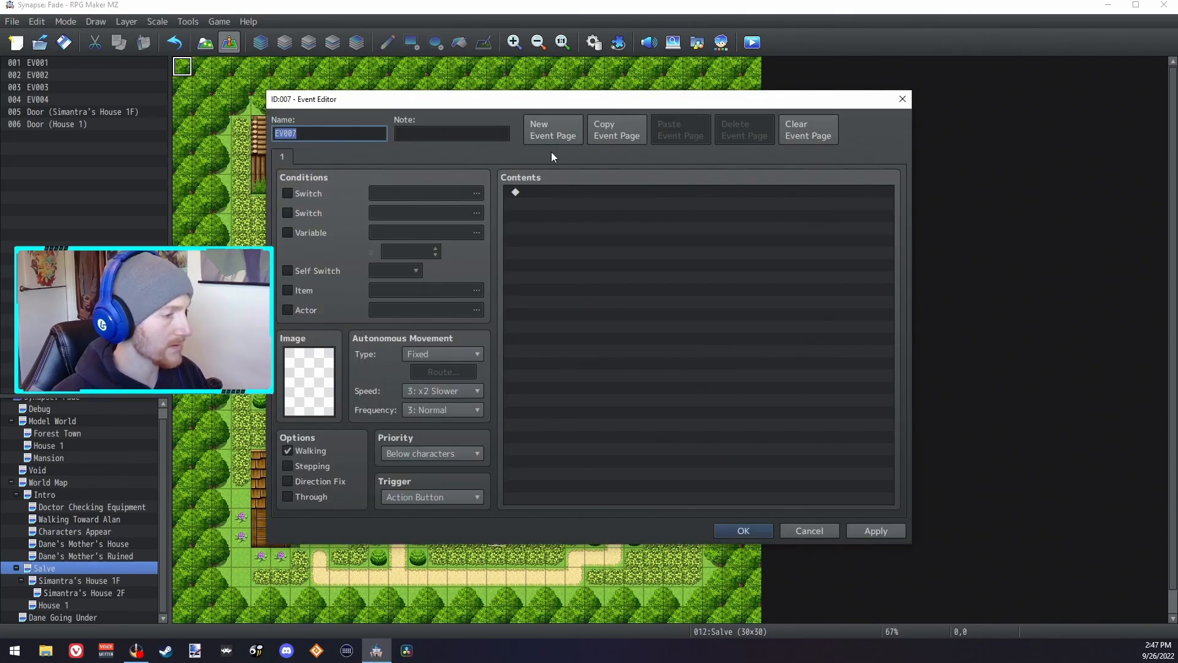
type("Test")
double_click(659, 362)
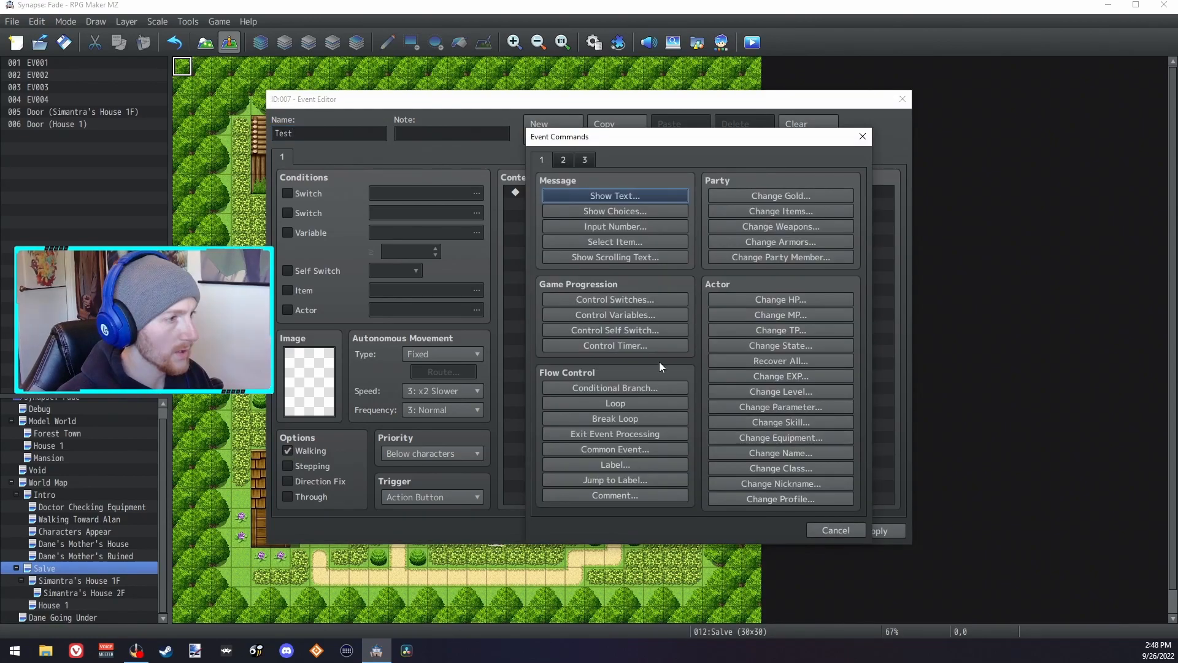
left_click(564, 161)
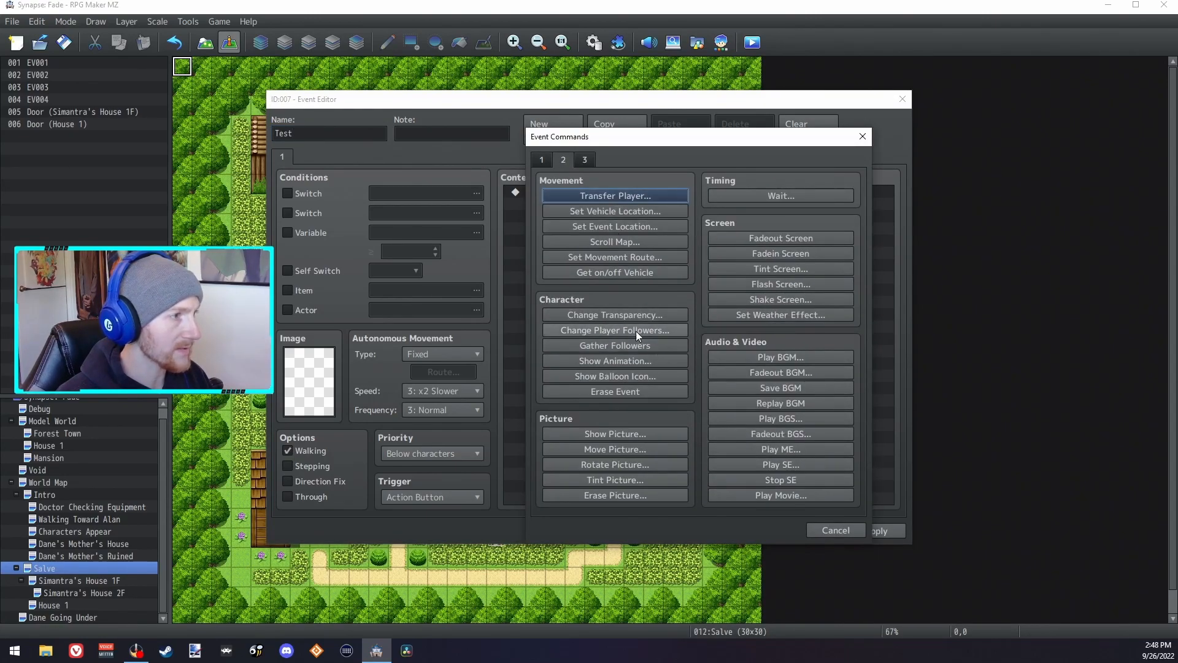
left_click(612, 258)
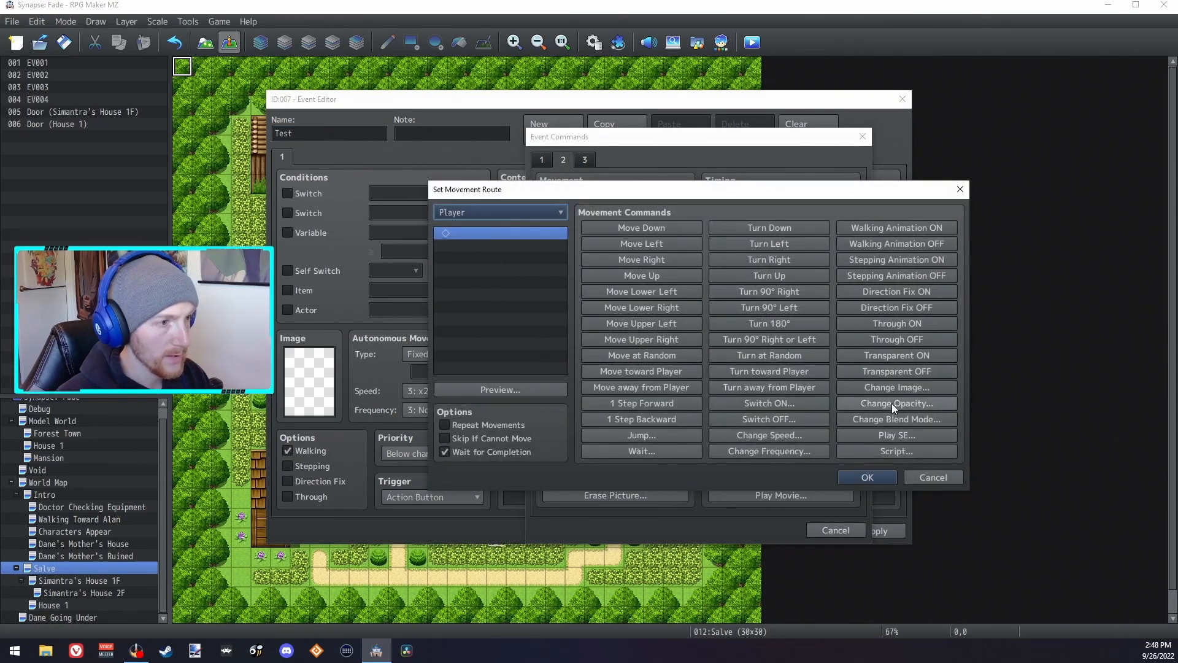
left_click(893, 403)
left_click(671, 362)
left_click(865, 478)
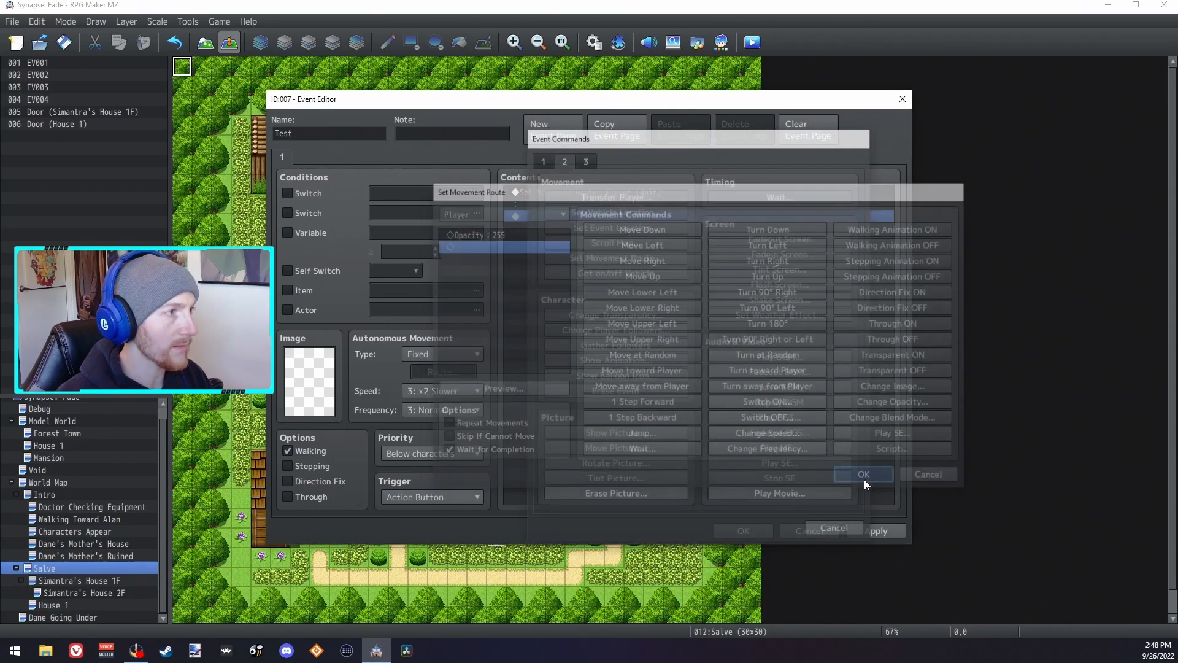
Step: Add a Change Transparency command set to OFF after the Test event's movement route and save the event
double_click(583, 216)
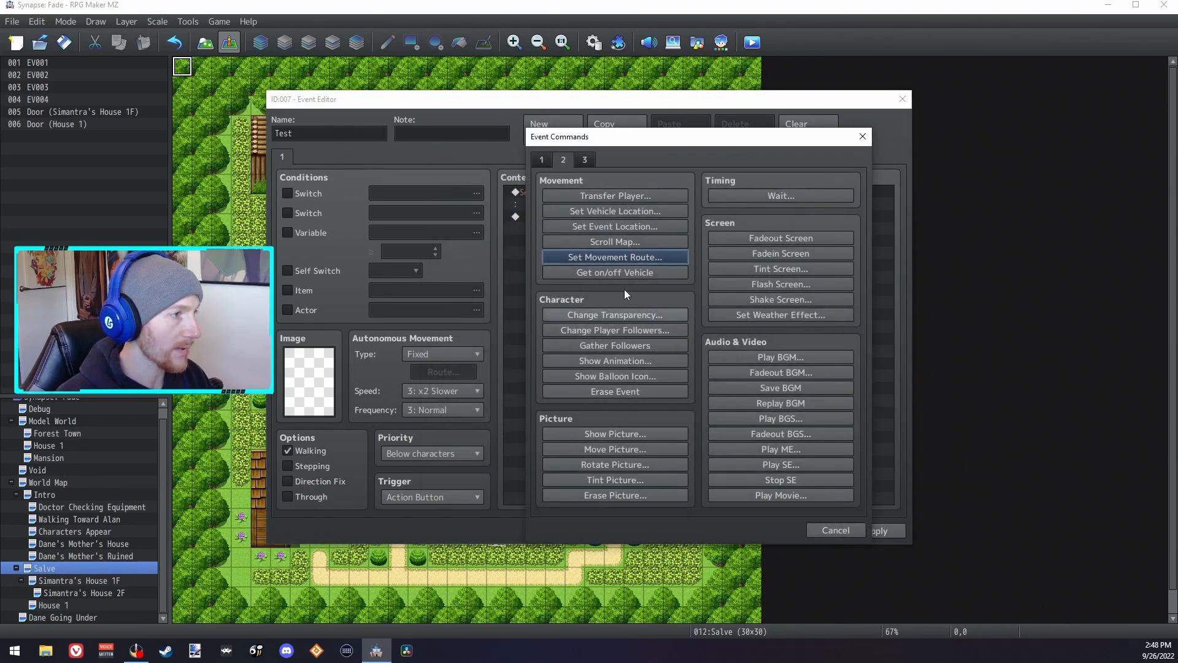
left_click(620, 315)
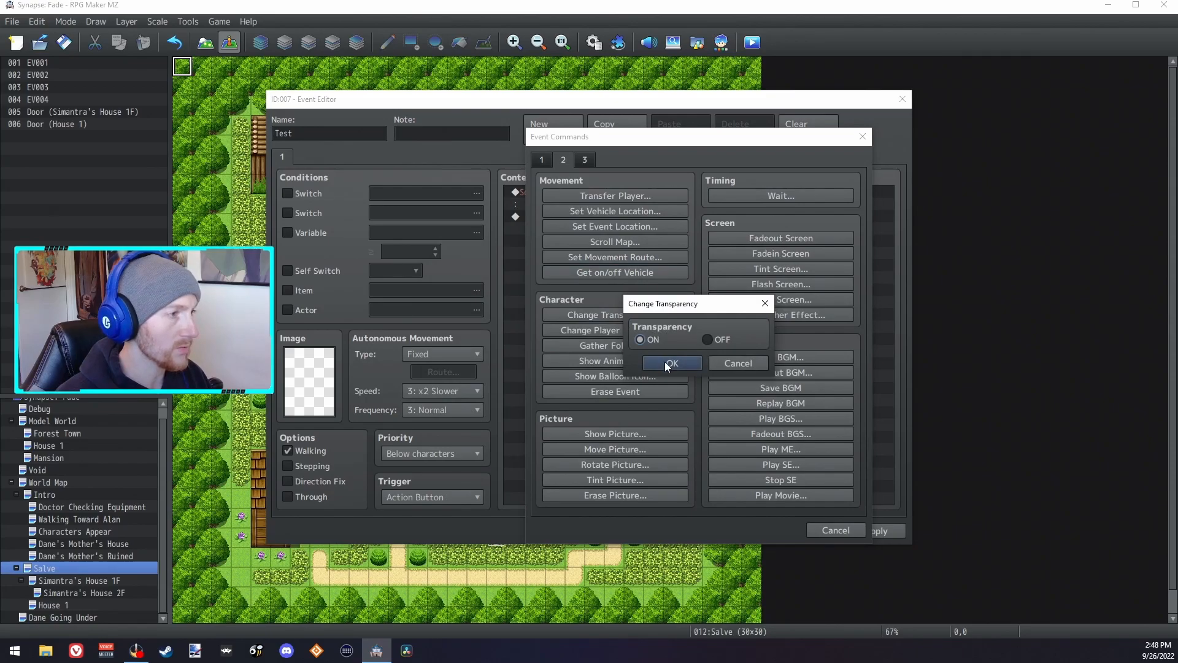
left_click(664, 362)
double_click(620, 219)
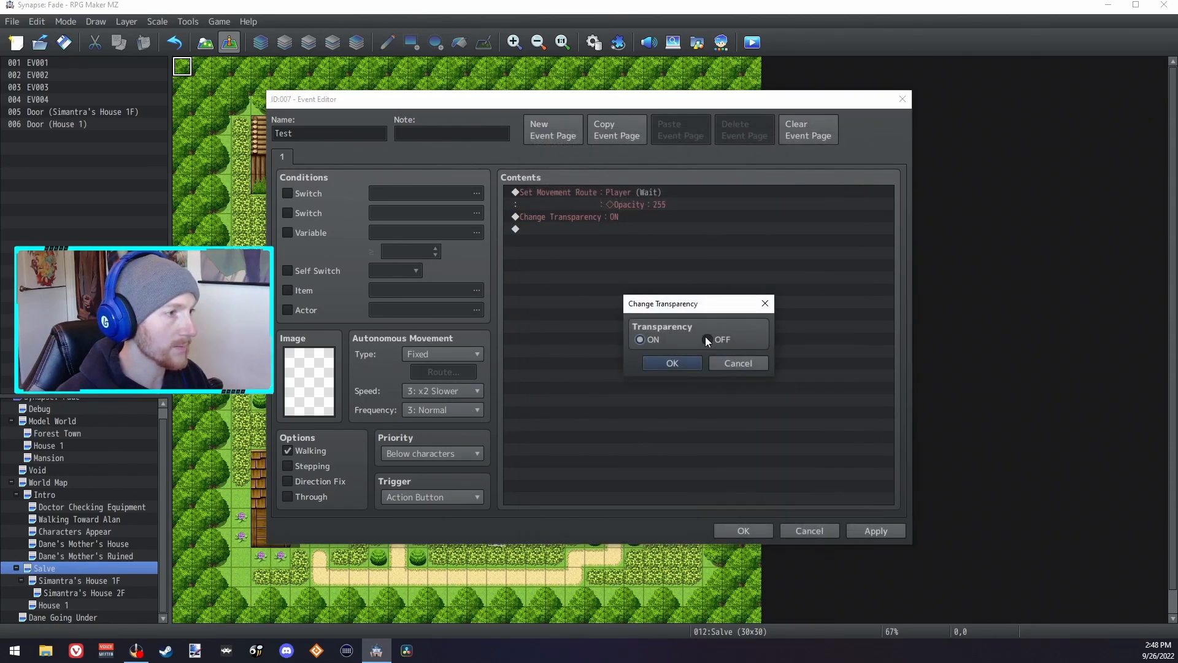
left_click(672, 362)
left_click(876, 530)
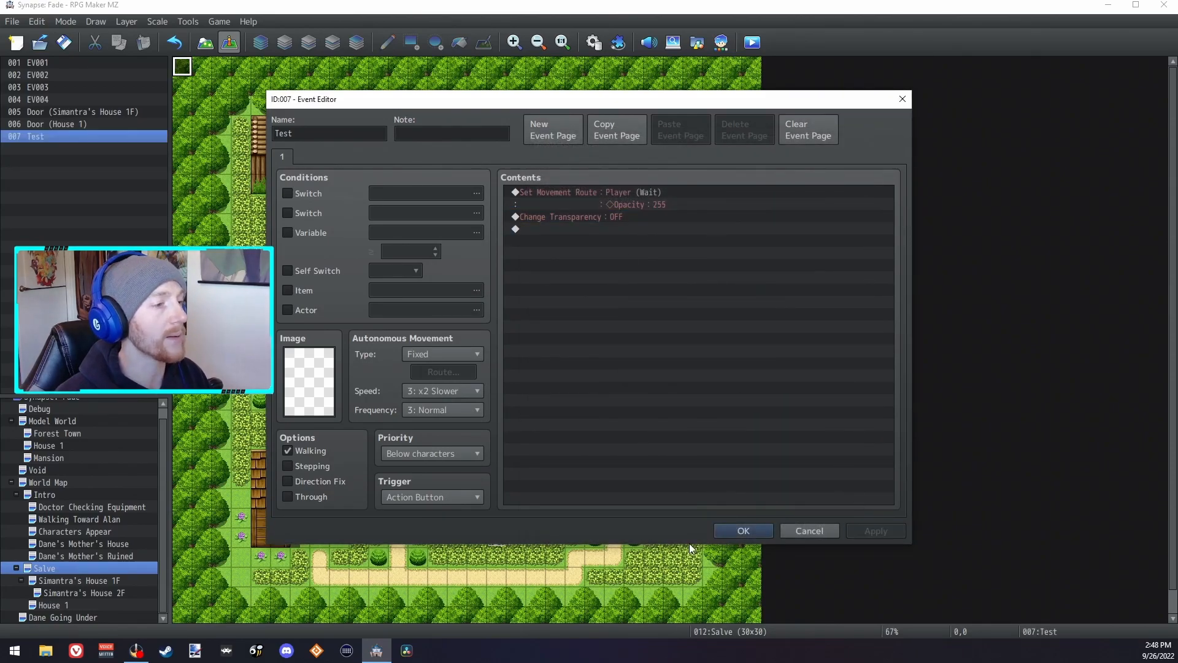
left_click(740, 530)
Step: Playtest the Salve map briefly and inspect the database's System 1 and Actors settings
key("ctrl+r")
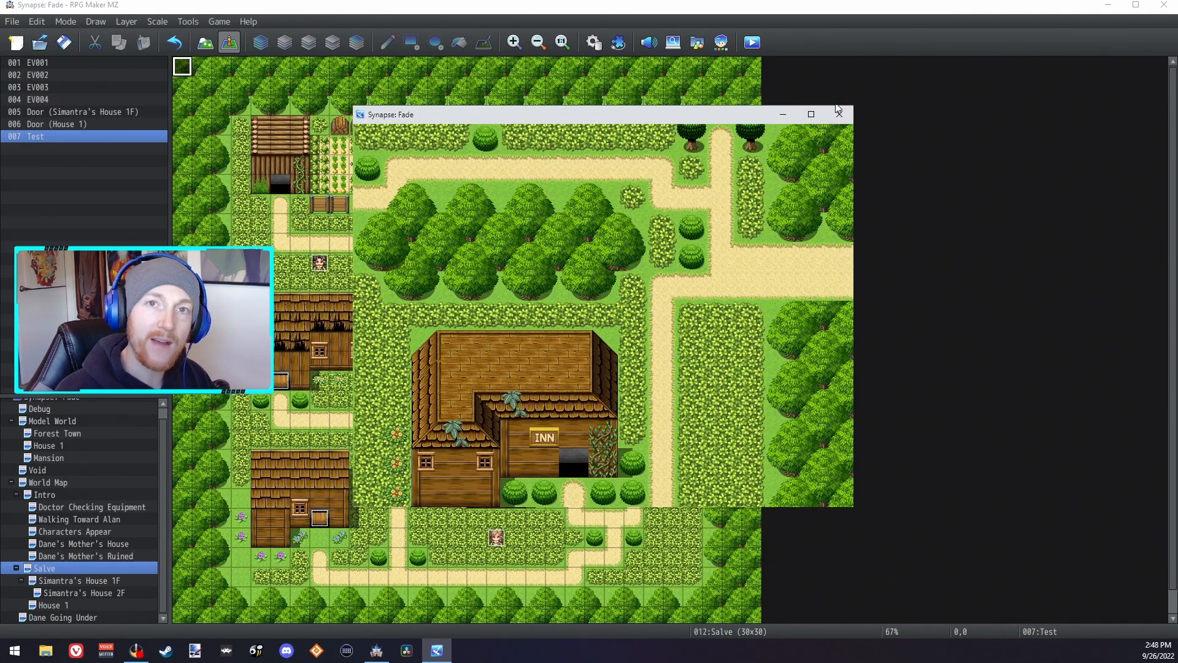
left_click(838, 110)
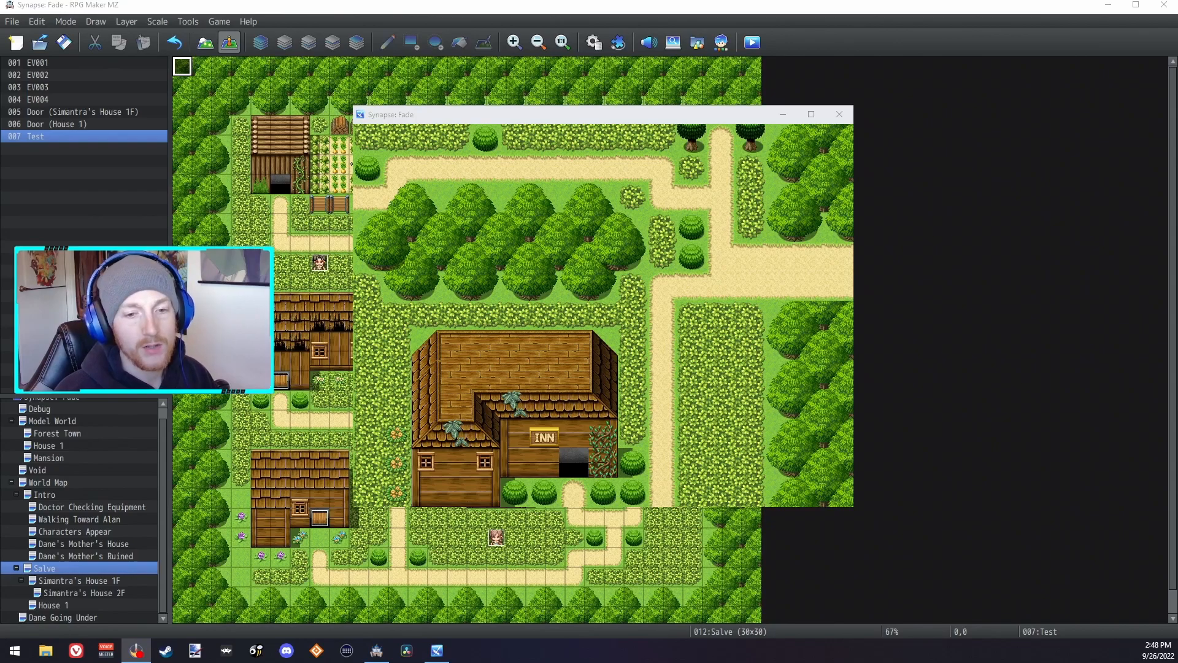
key("F9")
left_click(849, 530)
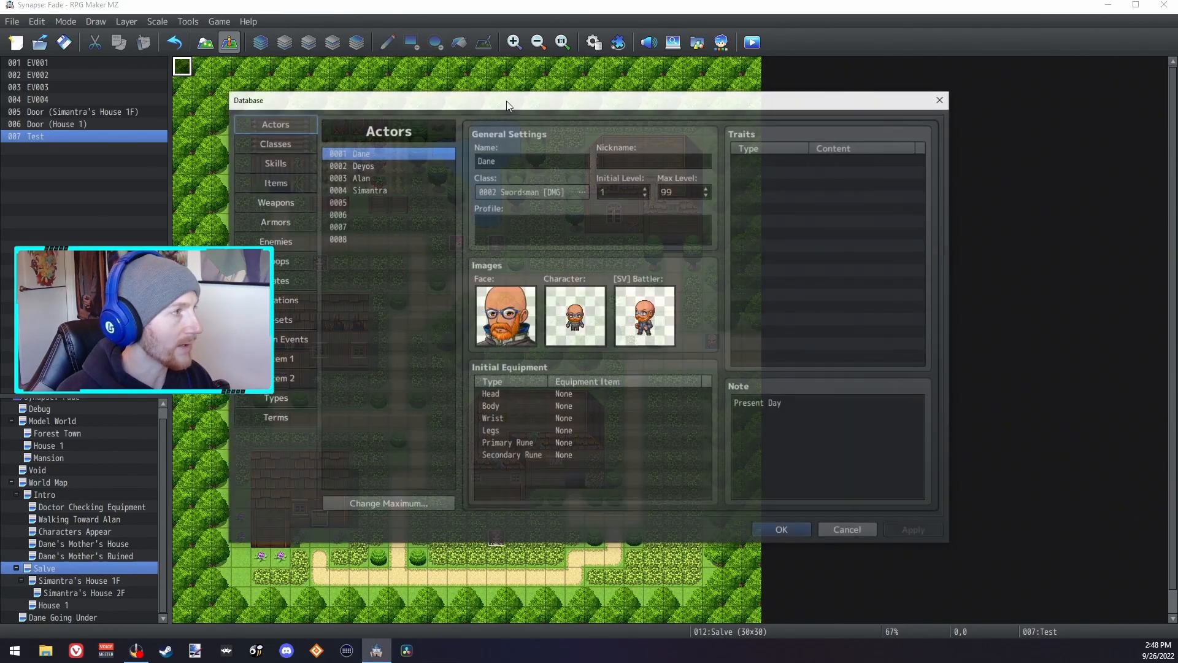
key("F9")
left_click(296, 366)
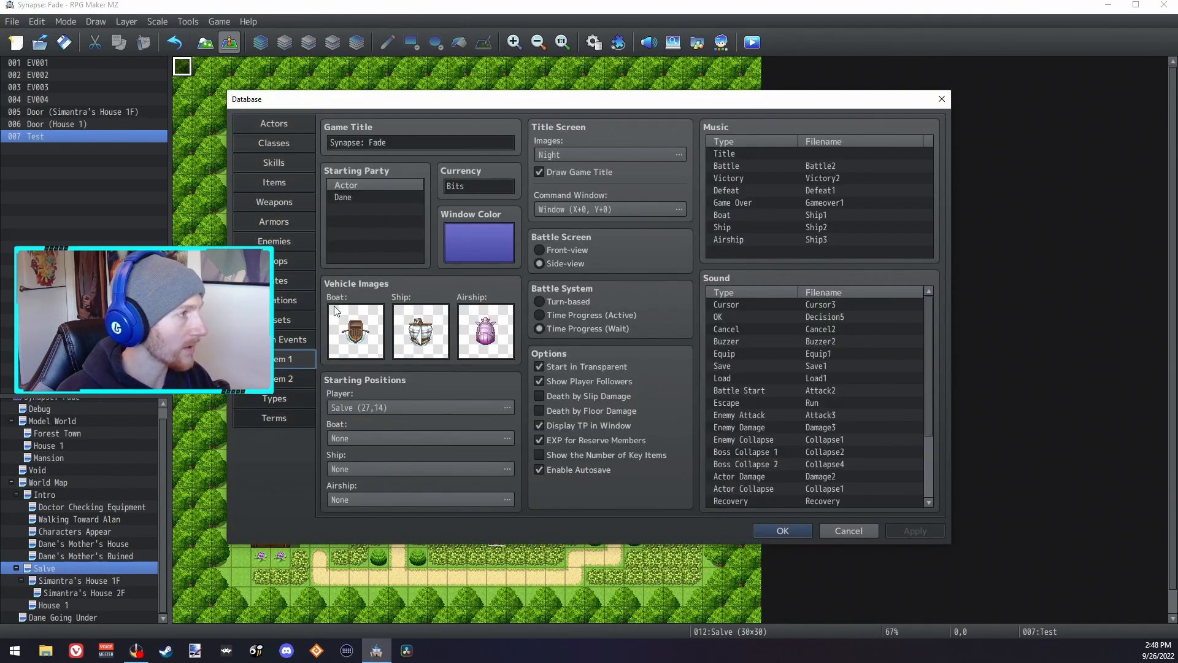
left_click(296, 131)
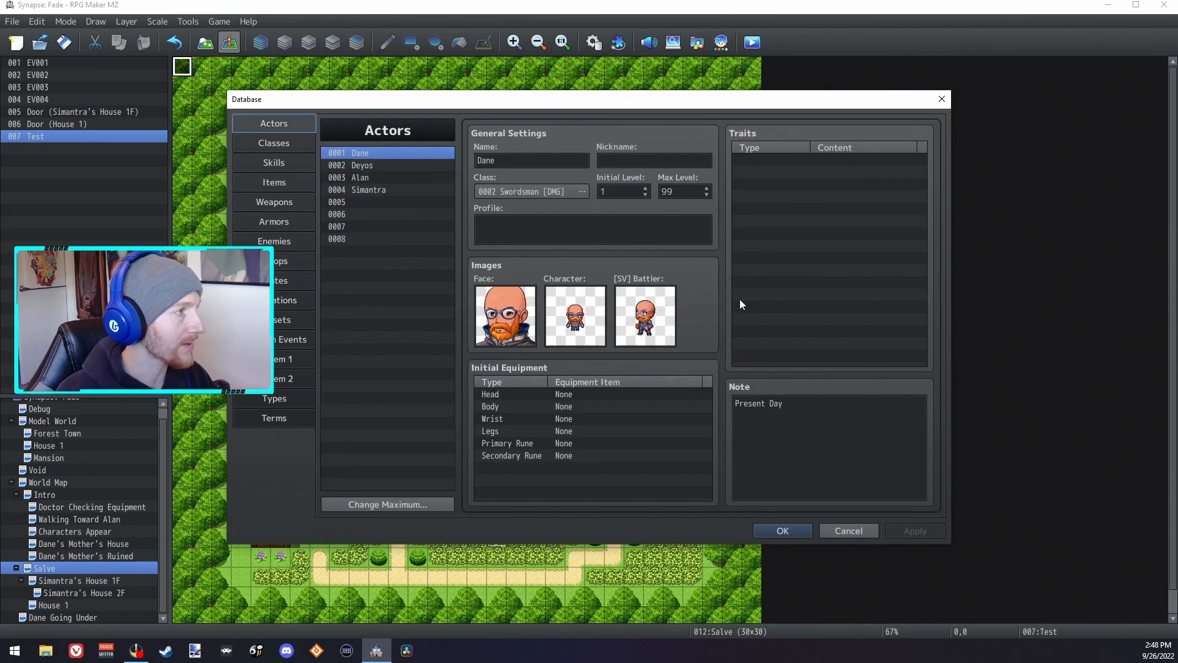
left_click(847, 530)
Step: Set the Test event's trigger to Autorun and append a Control Self Switch command that turns A ON
left_click(476, 234)
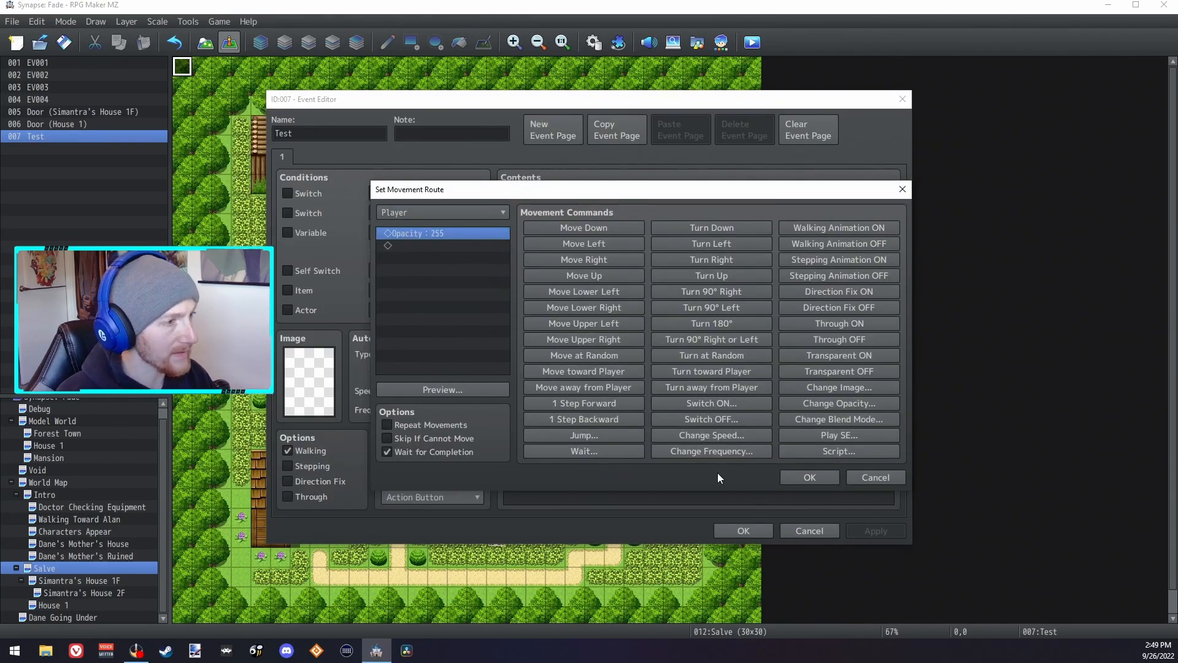
left_click(810, 477)
left_click(433, 497)
left_click(432, 541)
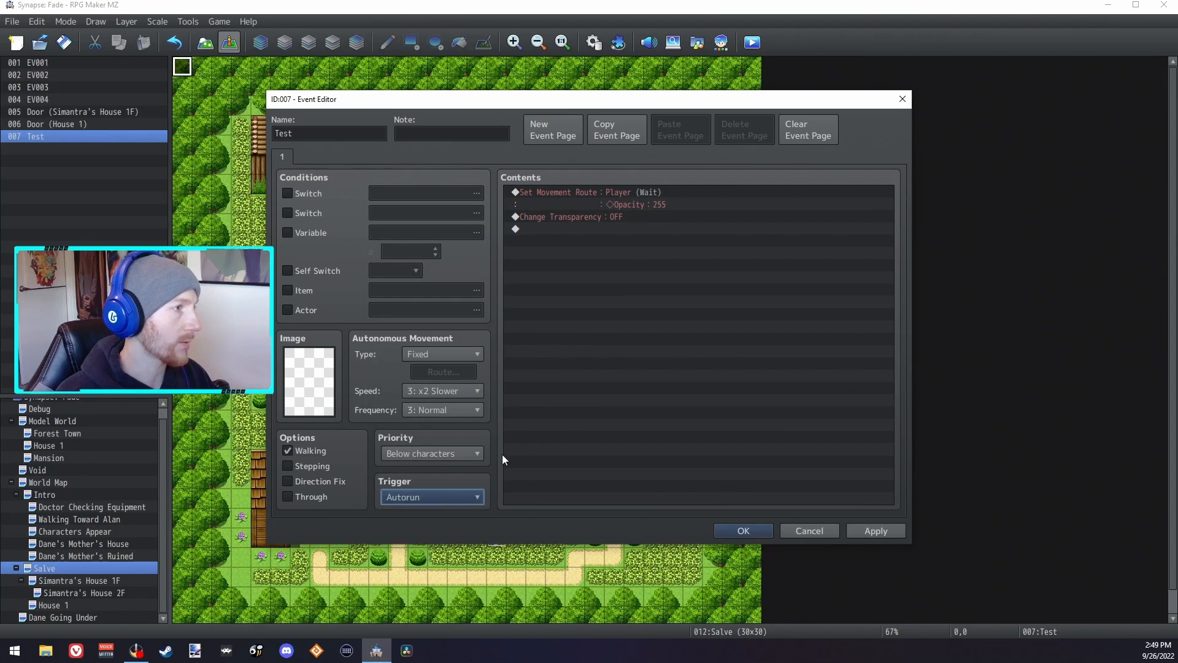
double_click(562, 226)
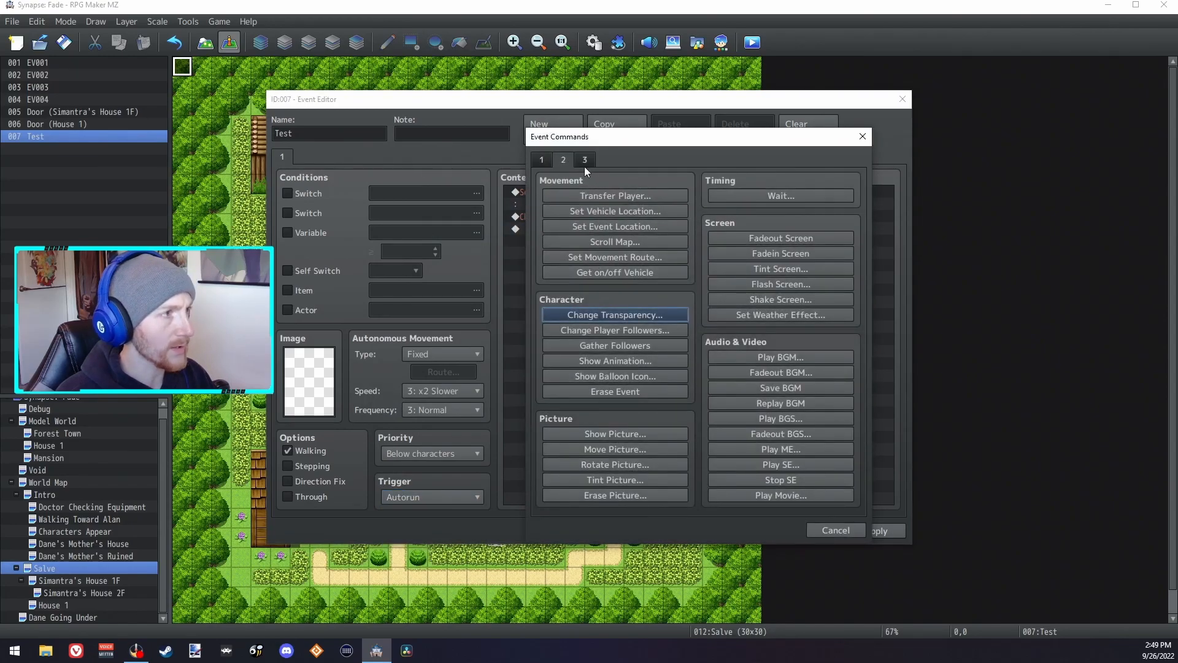
left_click(613, 330)
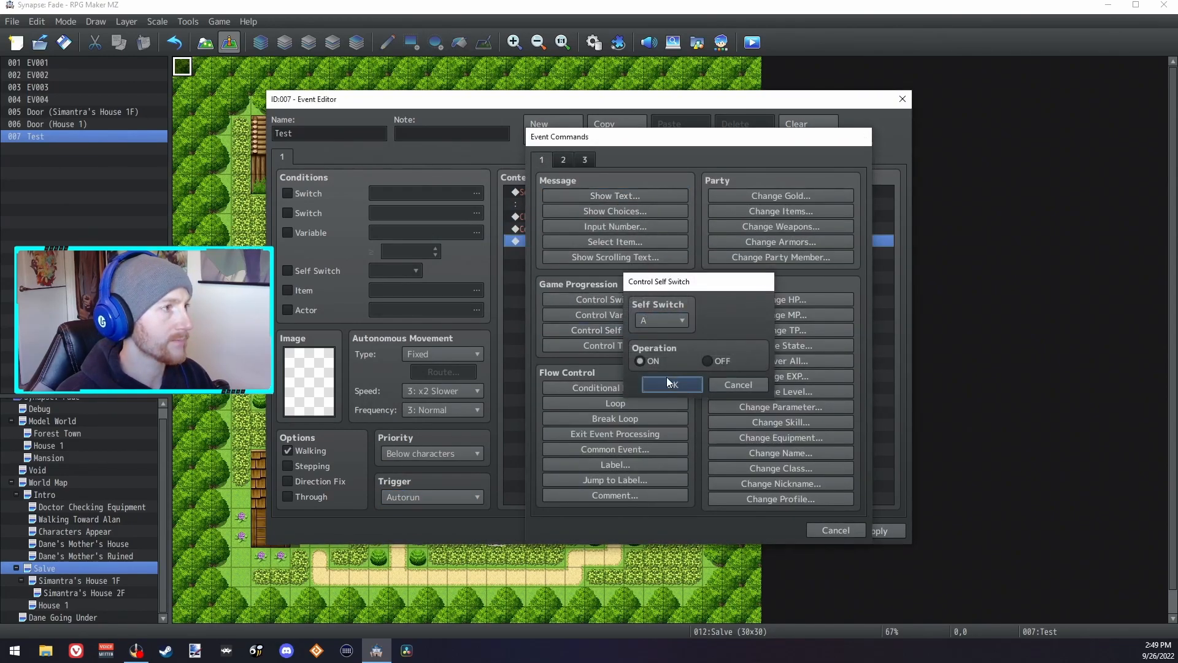
left_click(670, 384)
Step: Add a blank second page to the Test event with Self Switch A as its condition and save the event
left_click(564, 137)
left_click(305, 312)
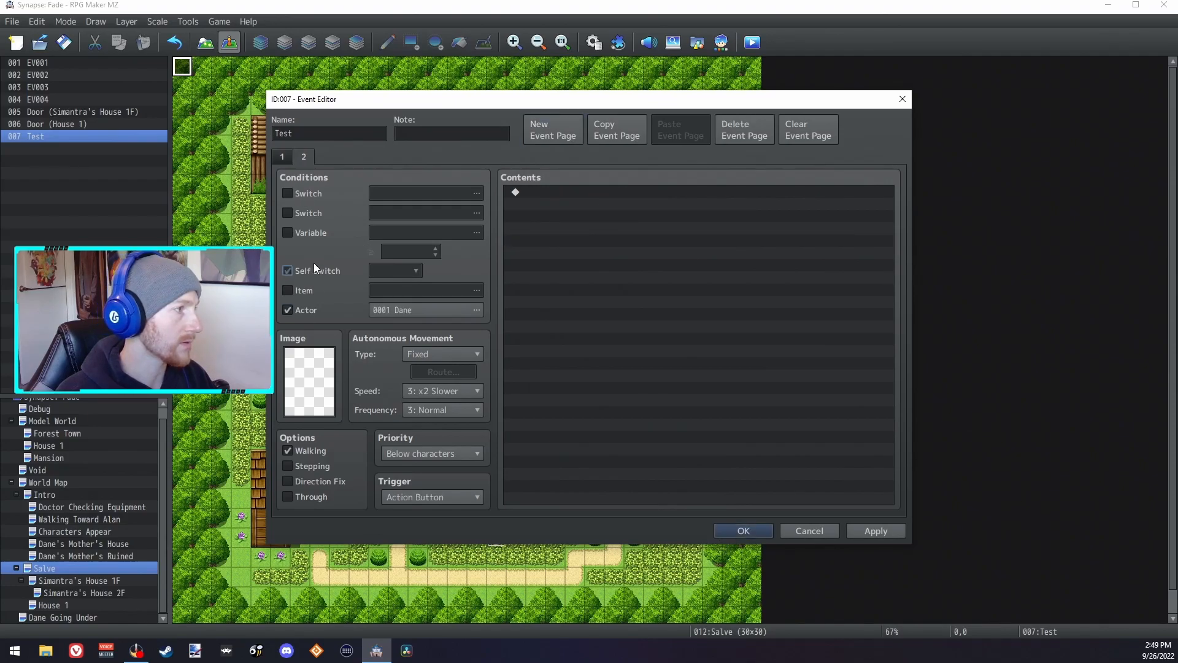
left_click(314, 268)
left_click(307, 311)
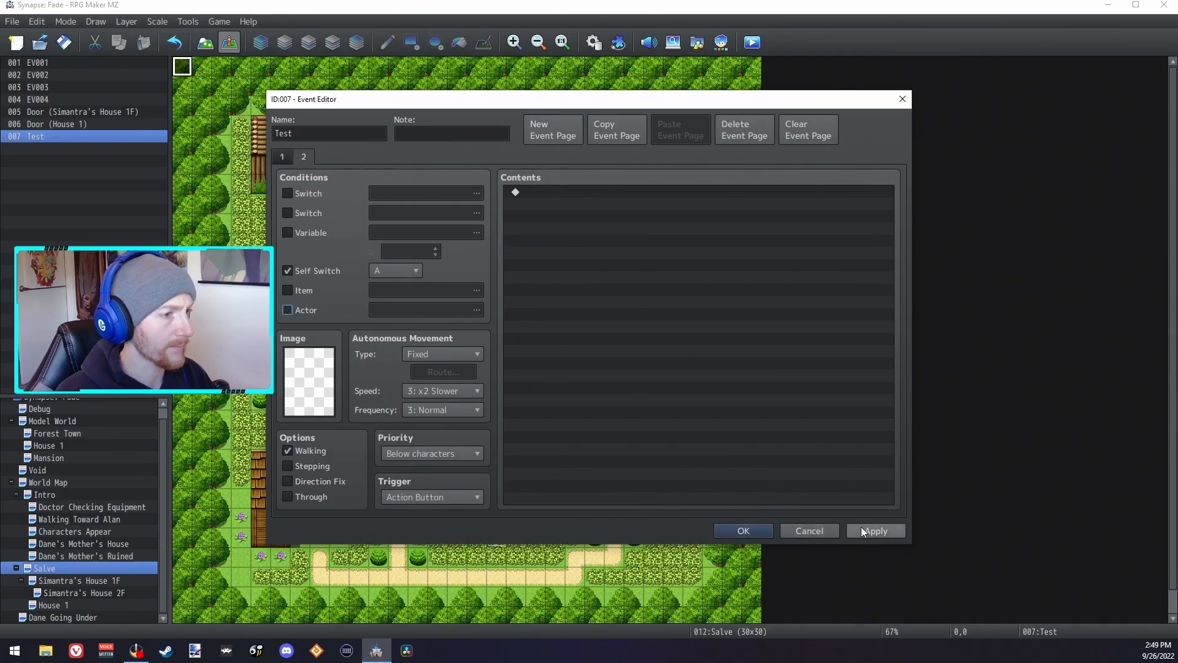
left_click(761, 533)
Step: Save the changes and playtest the route from Salve's eastern entrance to House 1, entering and leaving through its door
left_click(756, 45)
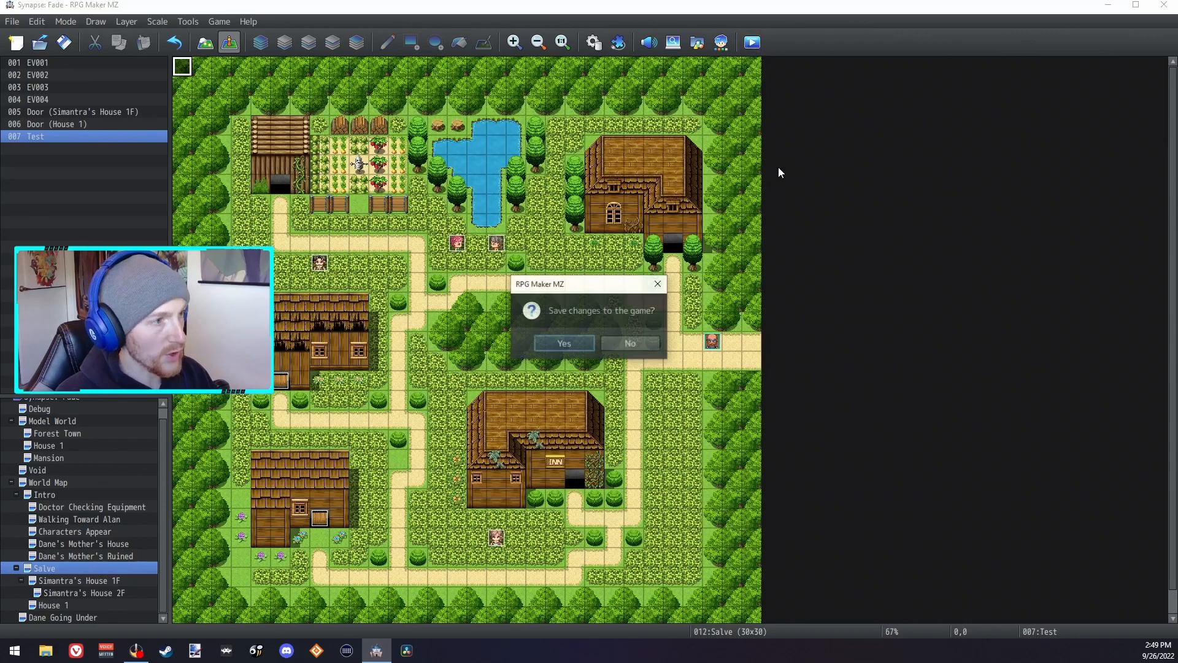
left_click(569, 348)
key("Left")
key("Up")
key("Up")
key("Down")
key("Left")
key("Up")
key("Down")
key("Down")
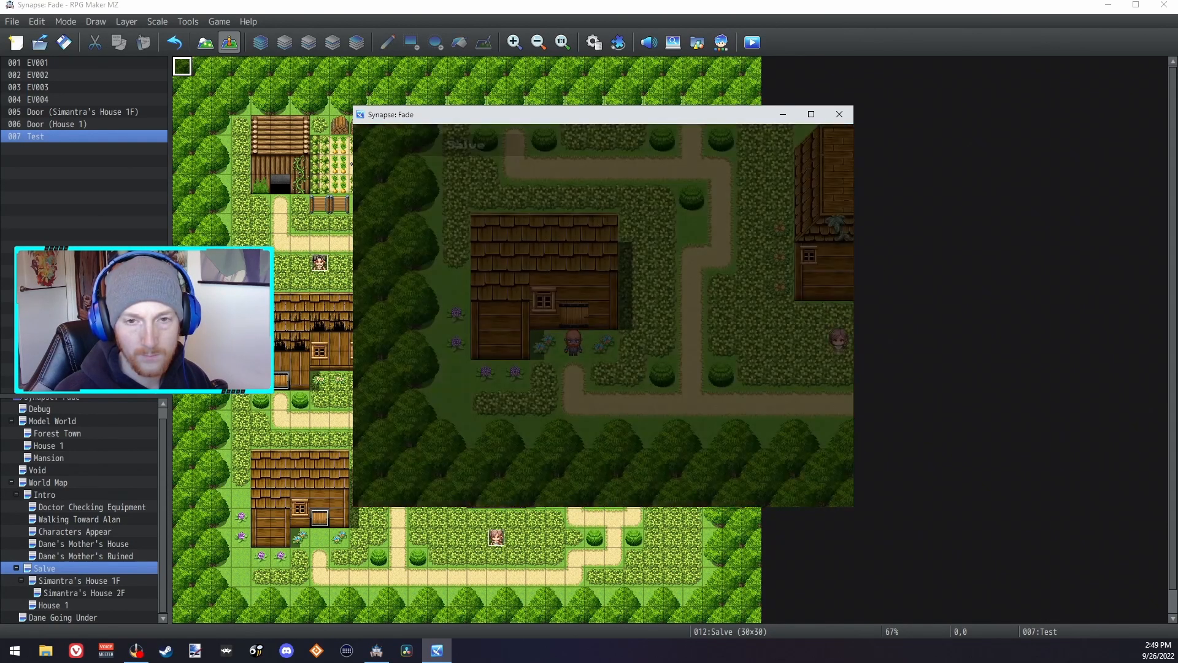
key("Up")
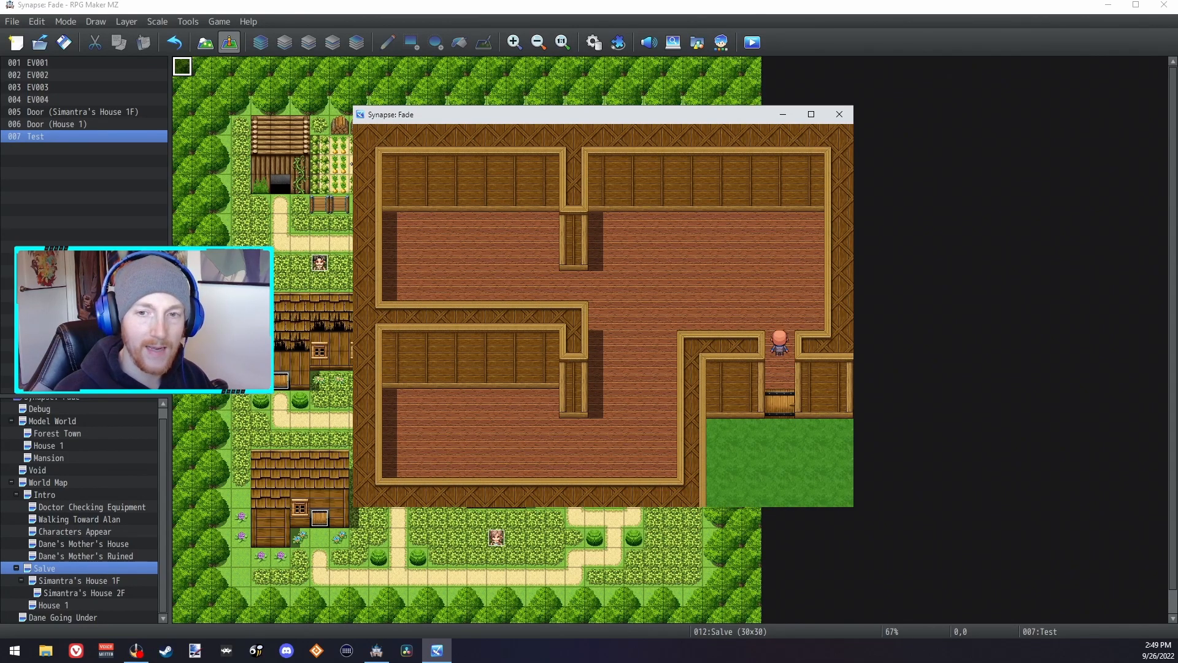
key("Up")
key("Down")
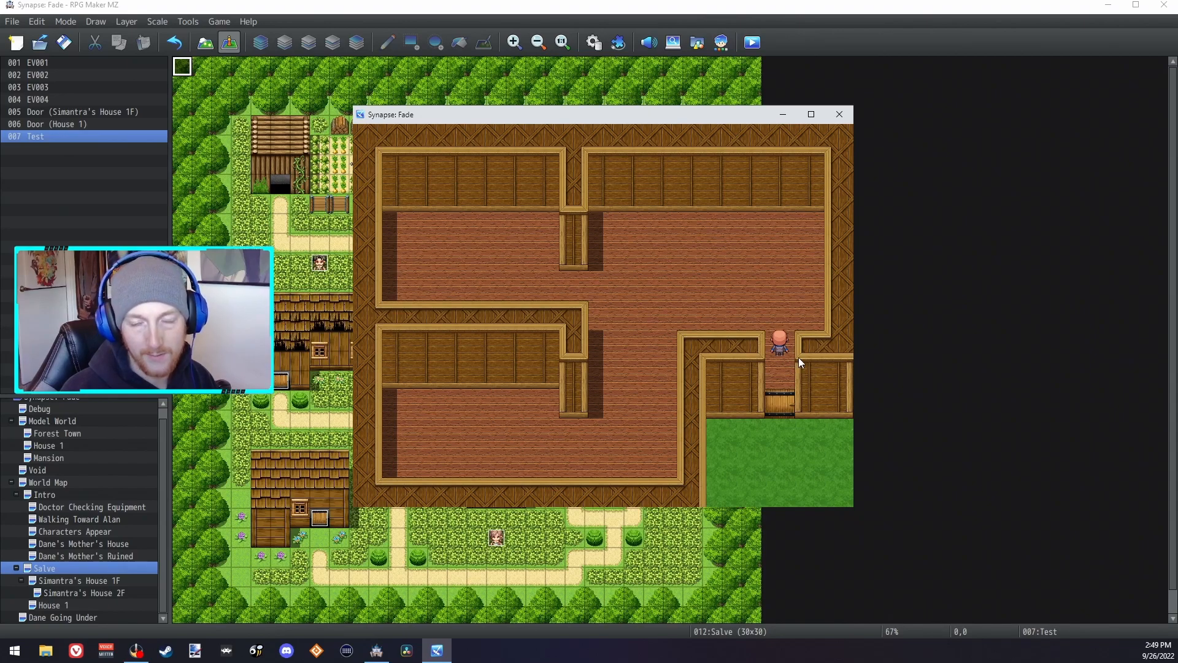
left_click(839, 114)
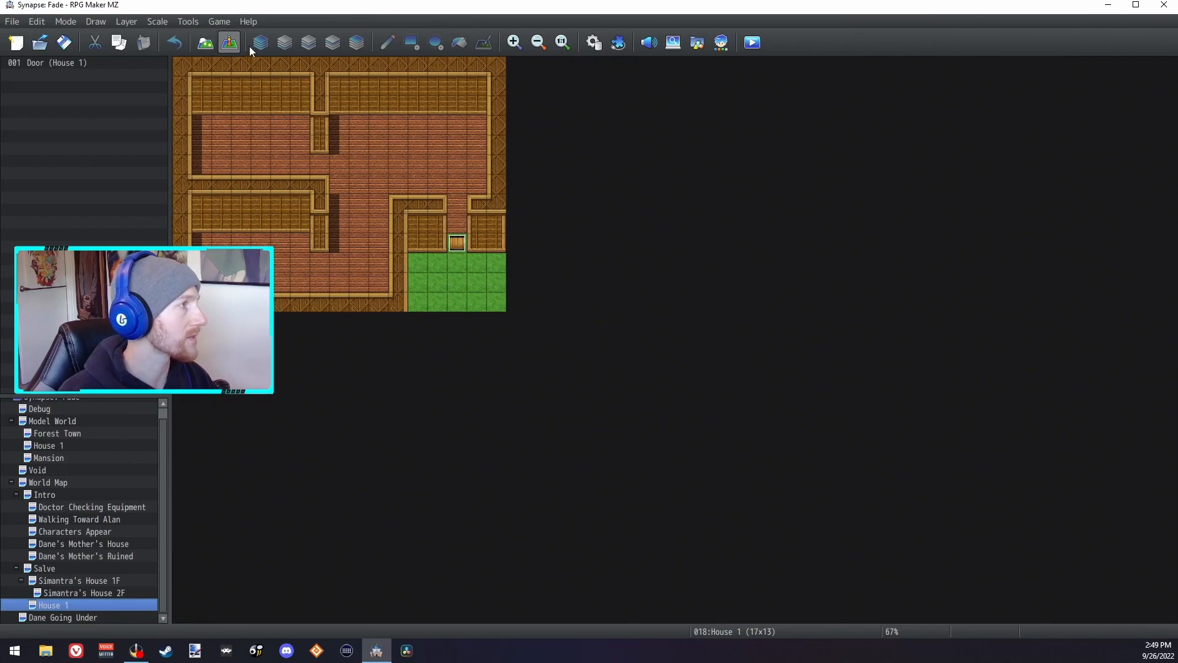
Step: Seal House 1's column 14 doorway with wooden ceiling and wall tiles
left_click(207, 43)
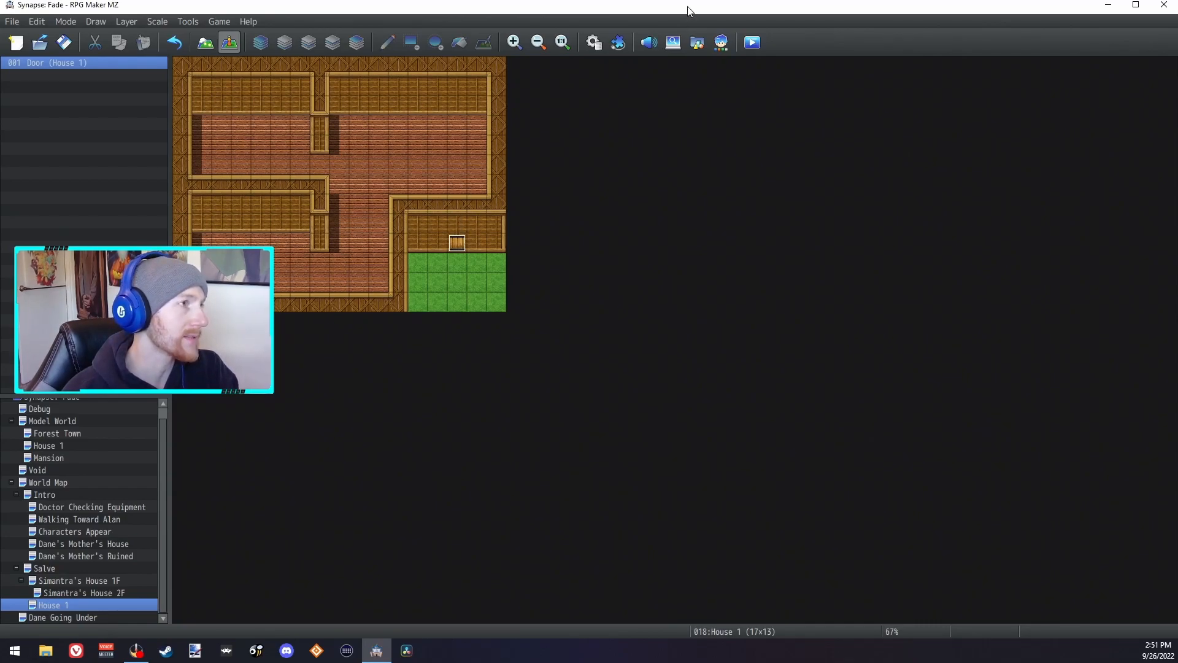
double_click(453, 209)
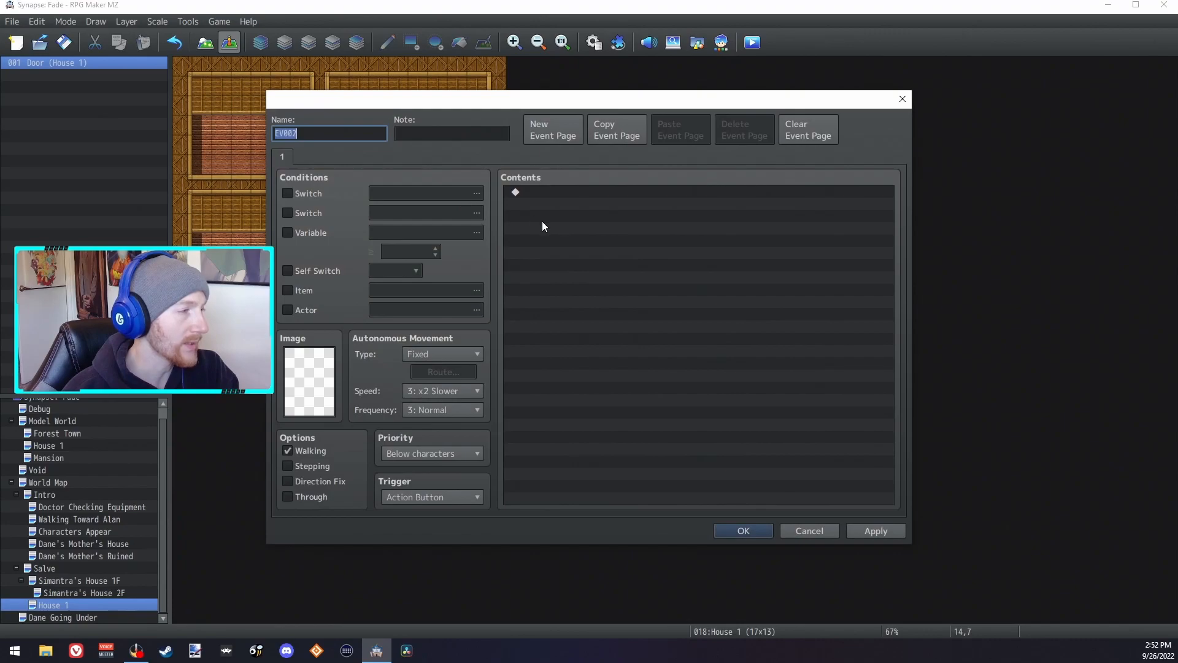
left_click(403, 454)
left_click(403, 454)
left_click(418, 491)
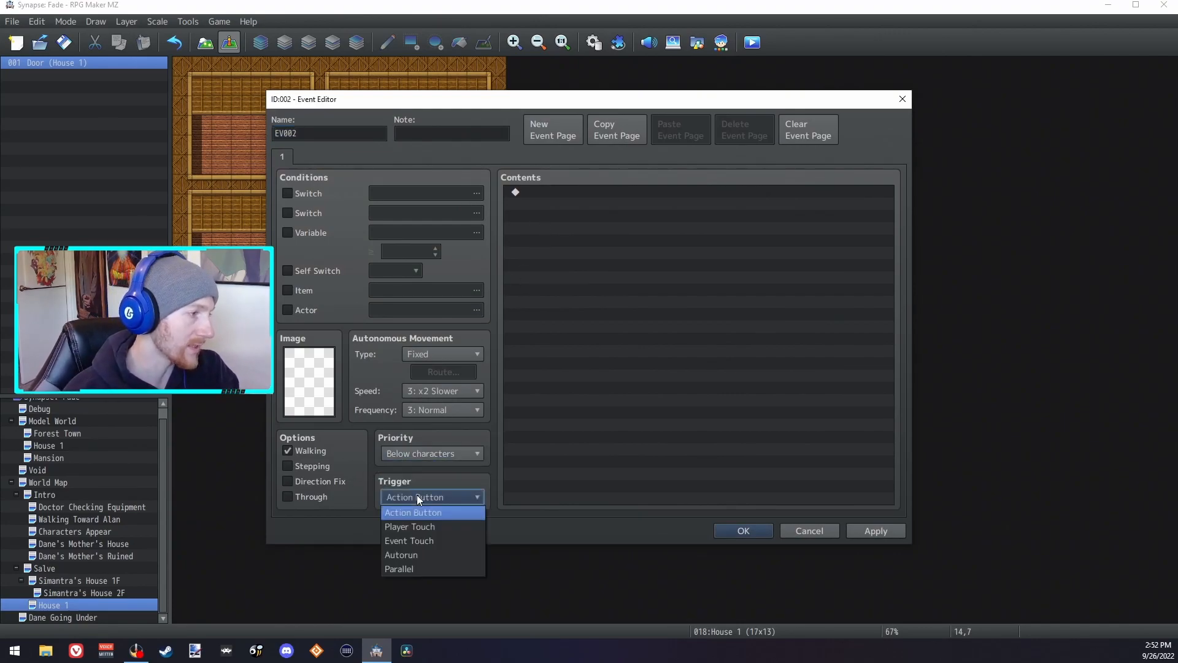
left_click(417, 495)
left_click(810, 530)
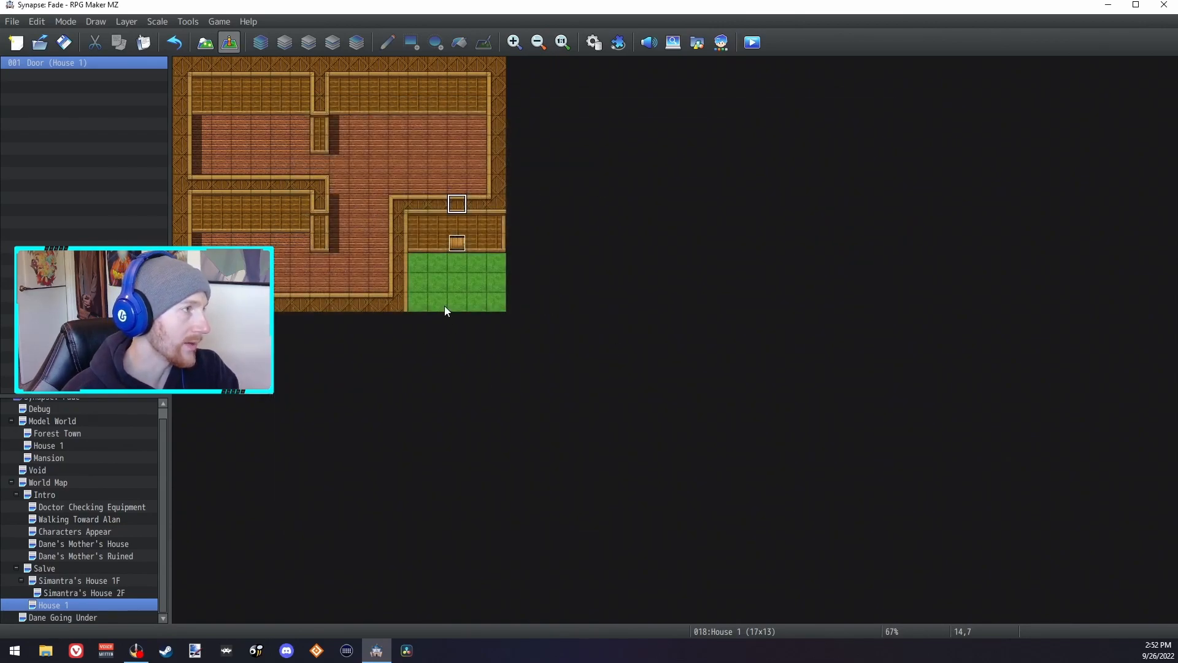
Step: Delete House 1's door event at tile 14,9 and replace the grass and walls in the map's southeast corner with bordered floor
key("Delete")
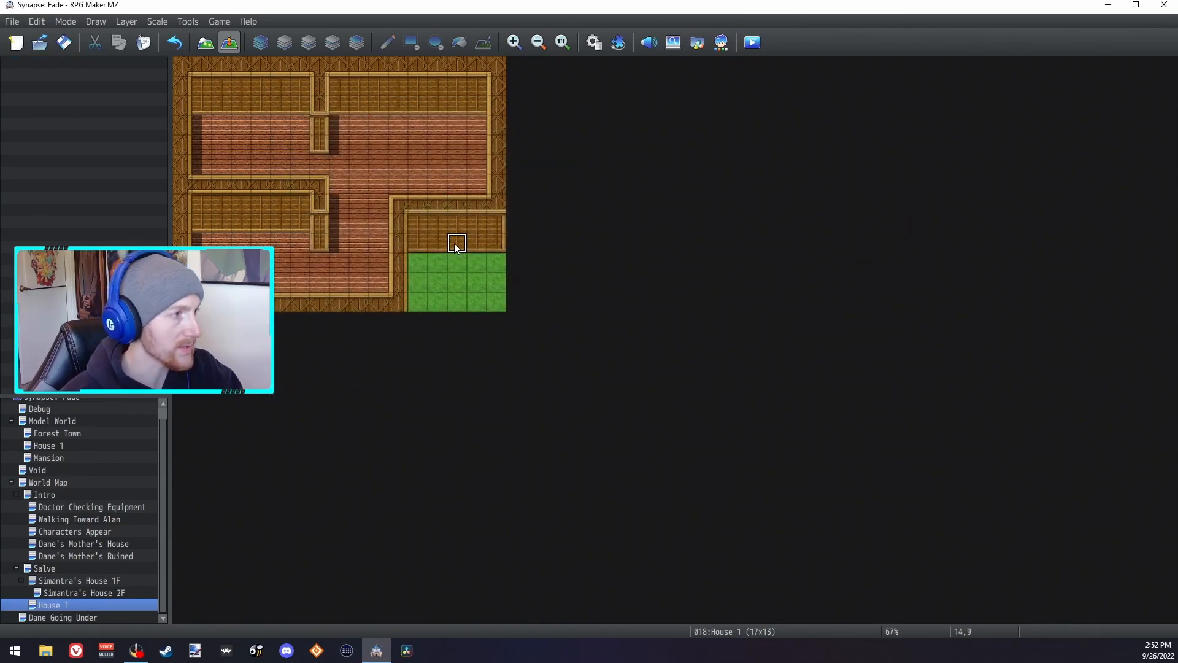
left_click(217, 46)
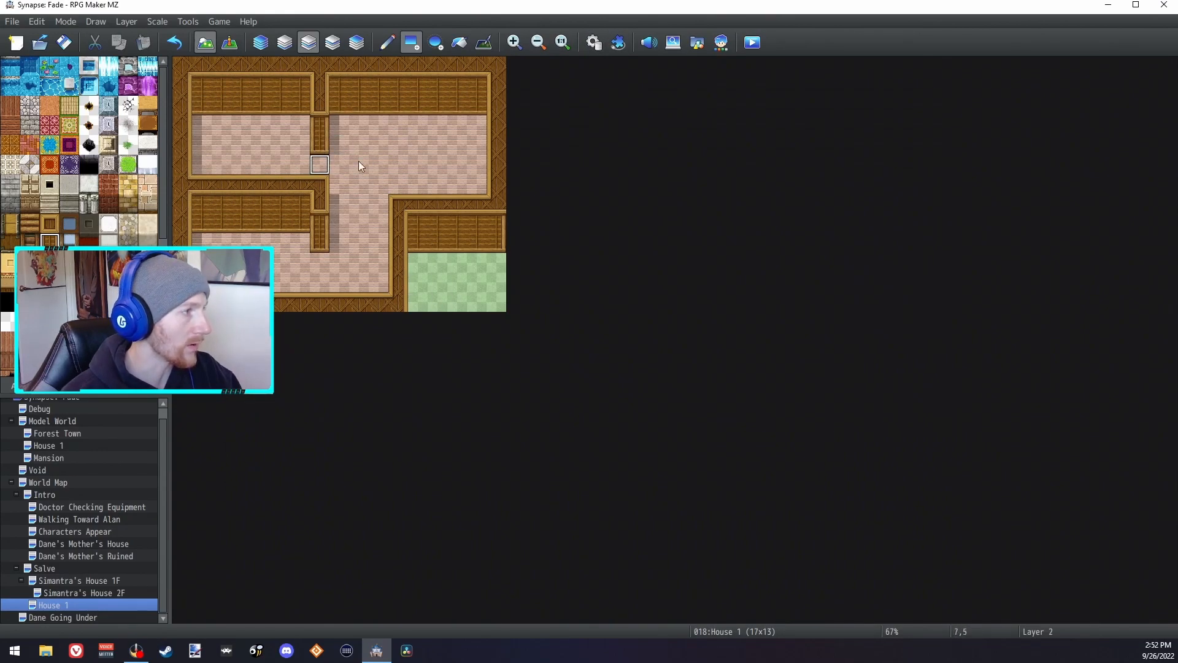
left_click(328, 166)
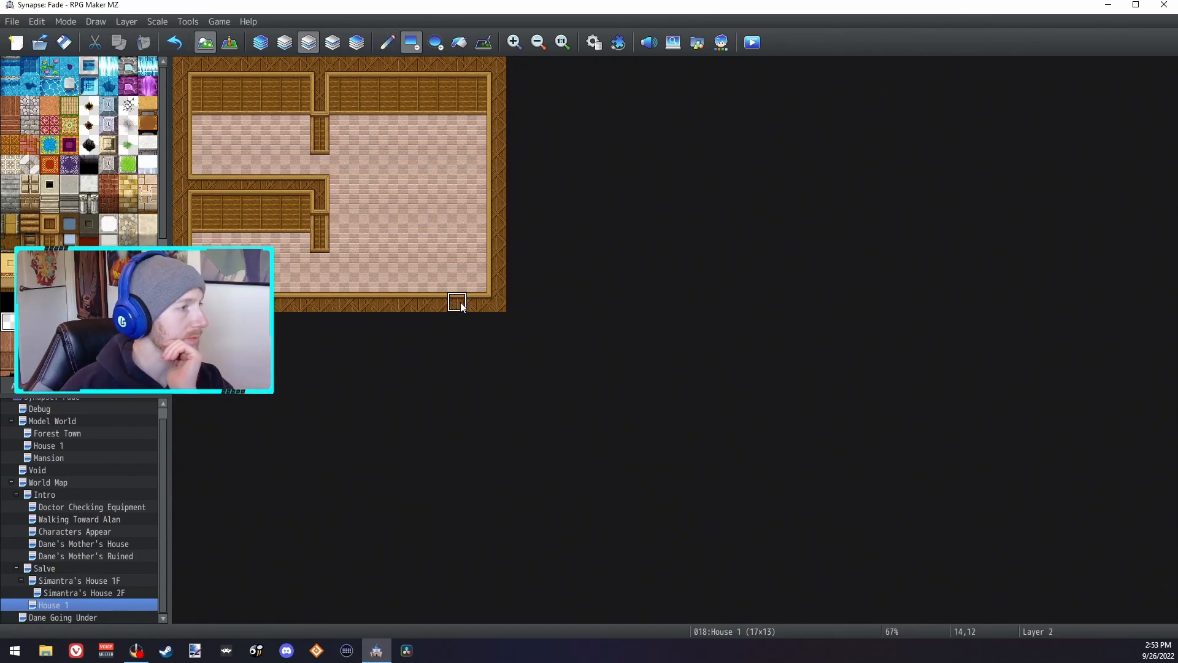
Step: Open an exit at tile 14,12 and partition an entry room with ceiling tiles along column 12 and row 7, leaving column 14 open
left_click(50, 225)
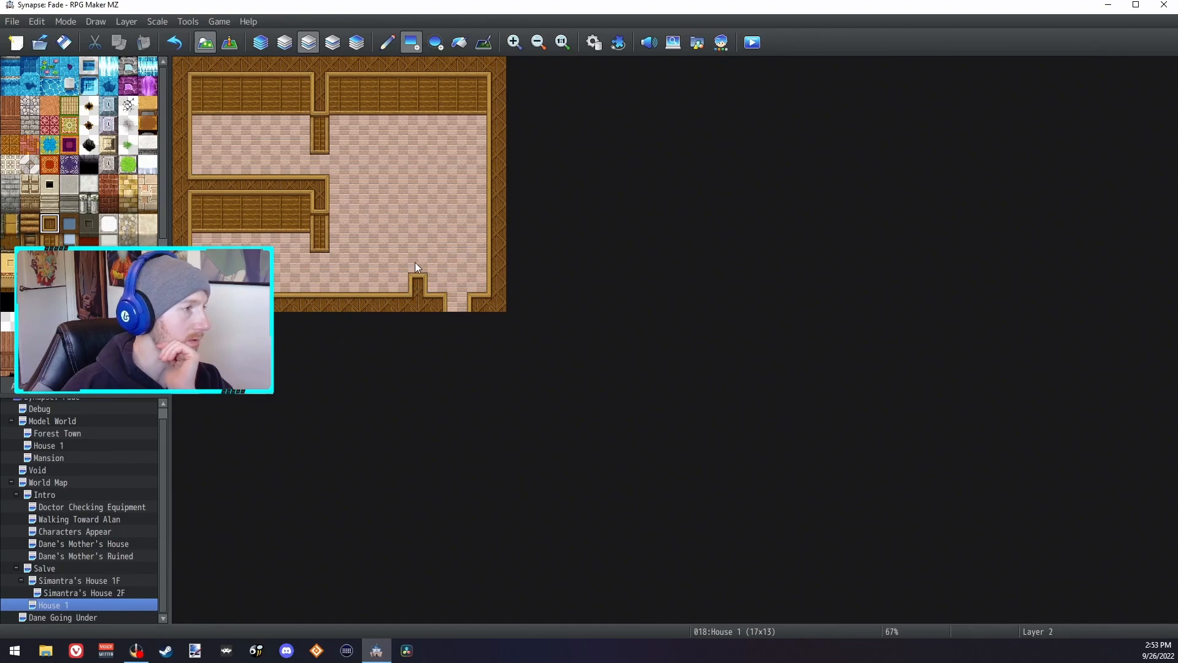
left_click_drag(417, 225, 419, 204)
left_click(477, 204)
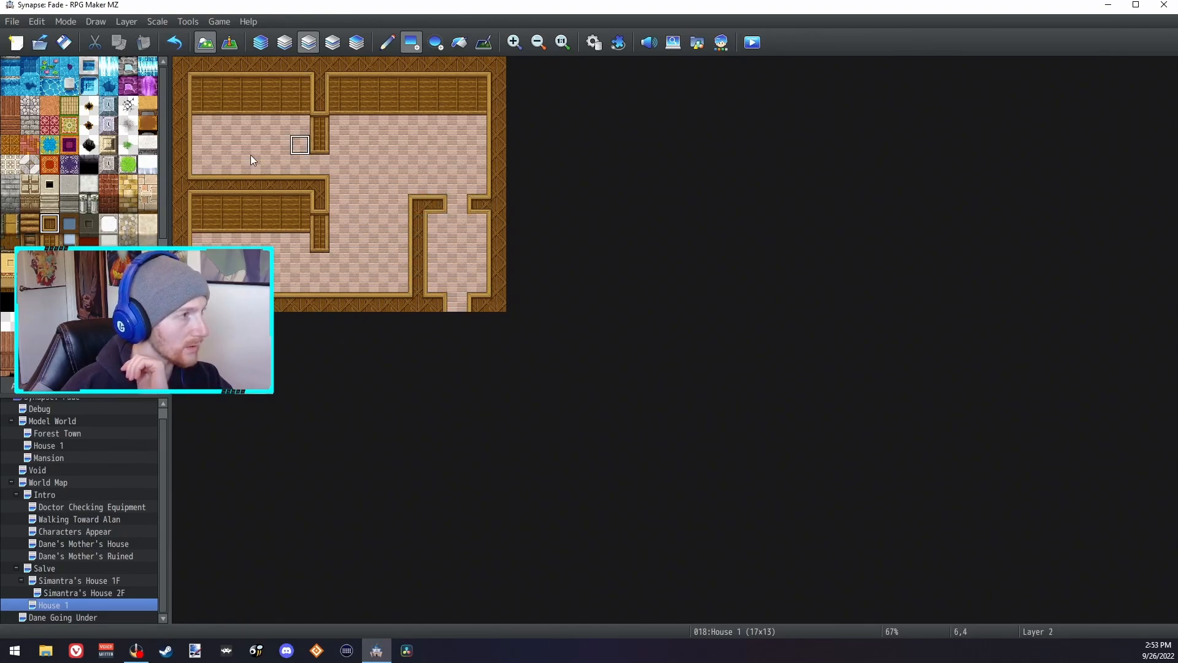
Step: Paint wooden wall tiles in rows 8 and 9 of columns 13 and 15, flanking the entry room's inner doorway
left_click(50, 239)
left_click(442, 244)
left_click_drag(476, 244, 476, 226)
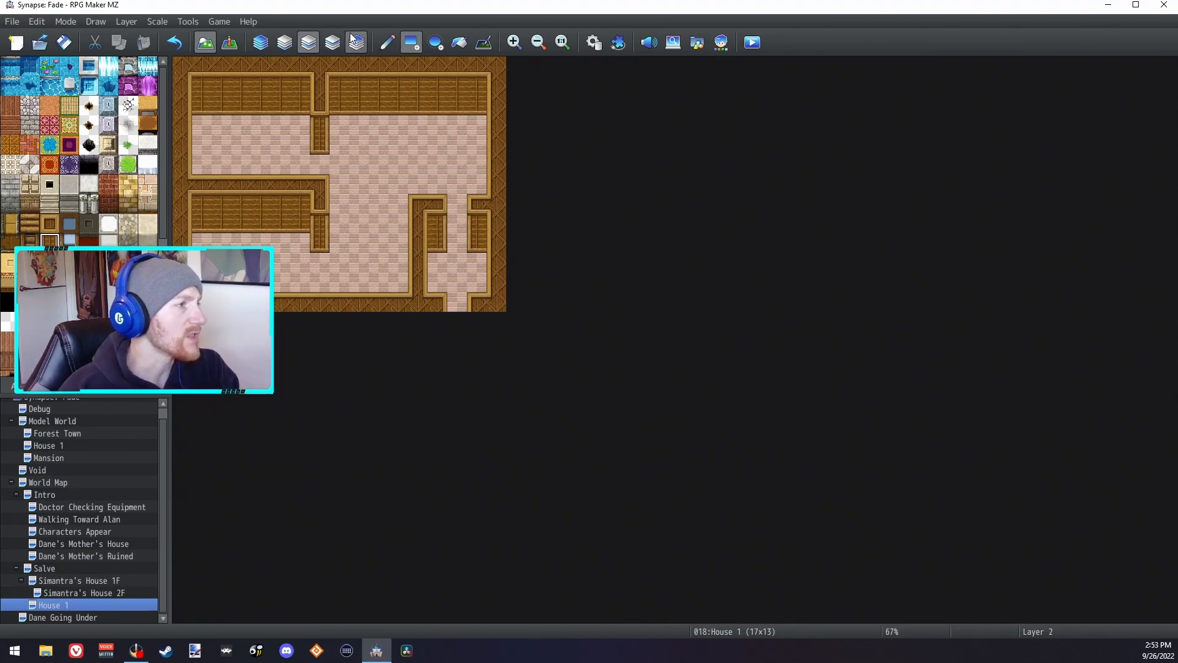
Step: Decorate House 1's entry room on layer 3 with a portrait at tile 13,8 and flower tables at 13,10 and 15,10
left_click(332, 42)
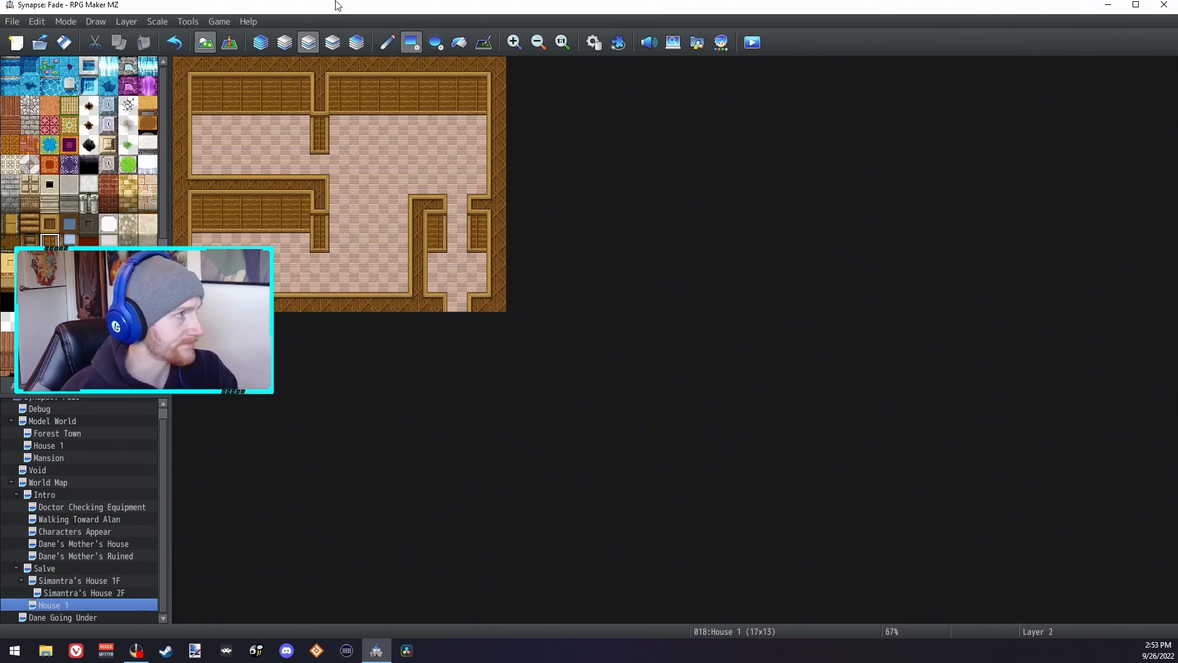
left_click(45, 568)
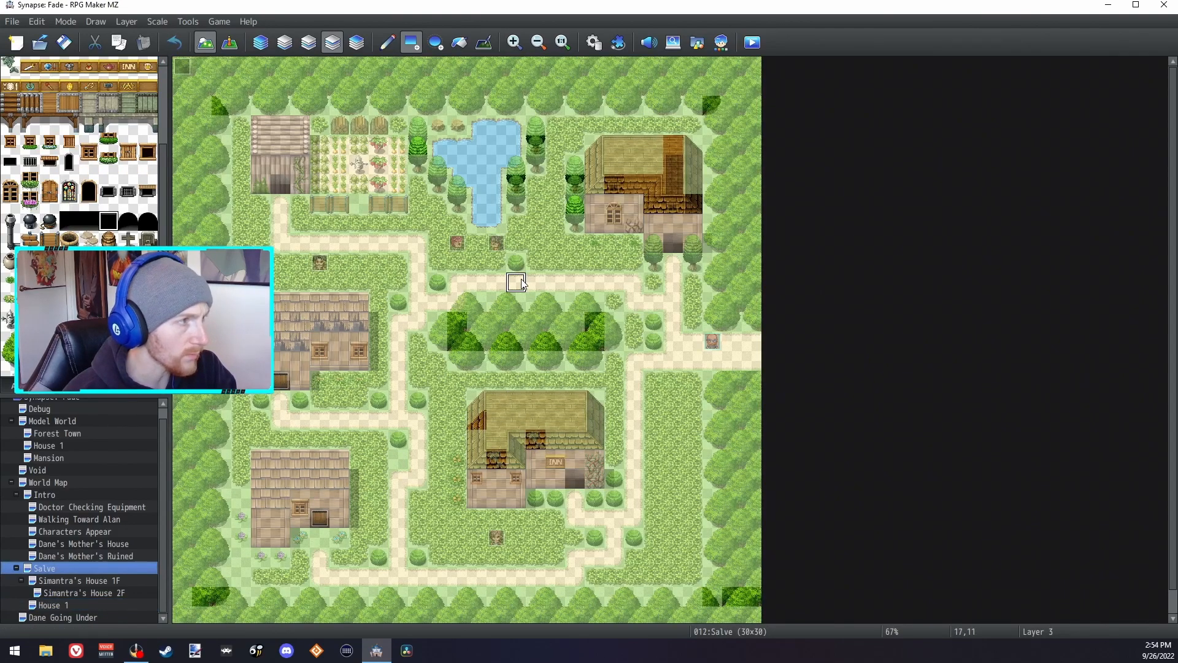
left_click(228, 42)
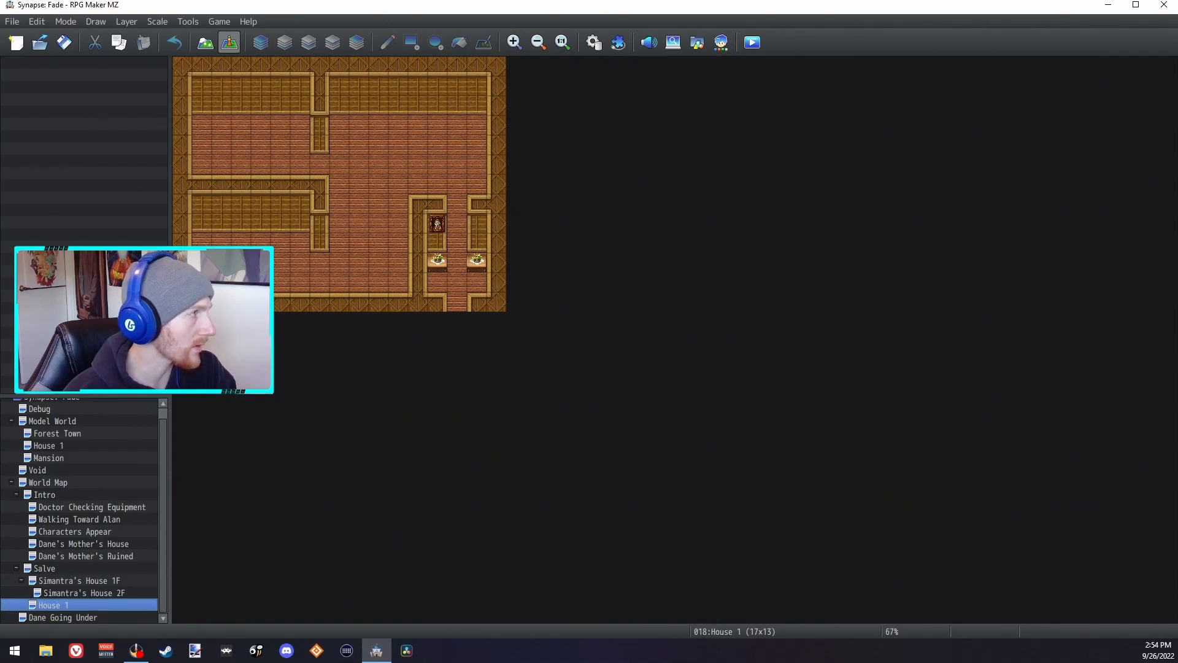
key("F5")
Step: Furnish House 1's northwest room with a bed, cabinet and wall mirror, and add windows to the north wall at columns 9 and 14
left_click(202, 126)
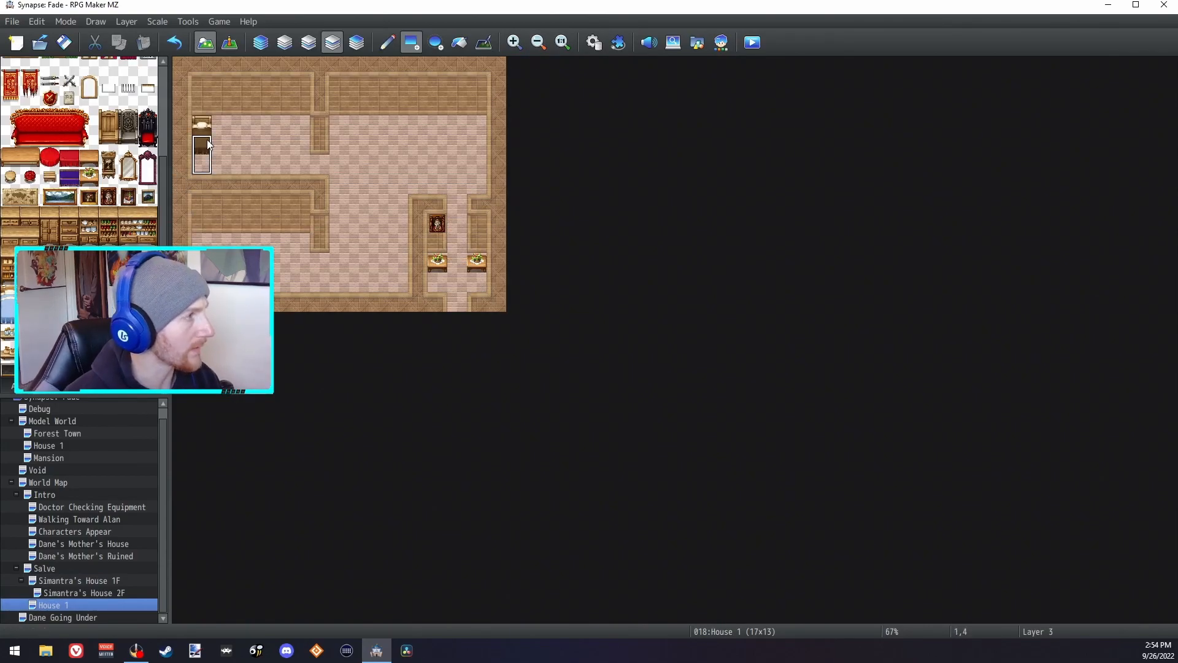
left_click(10, 216)
left_click(221, 125)
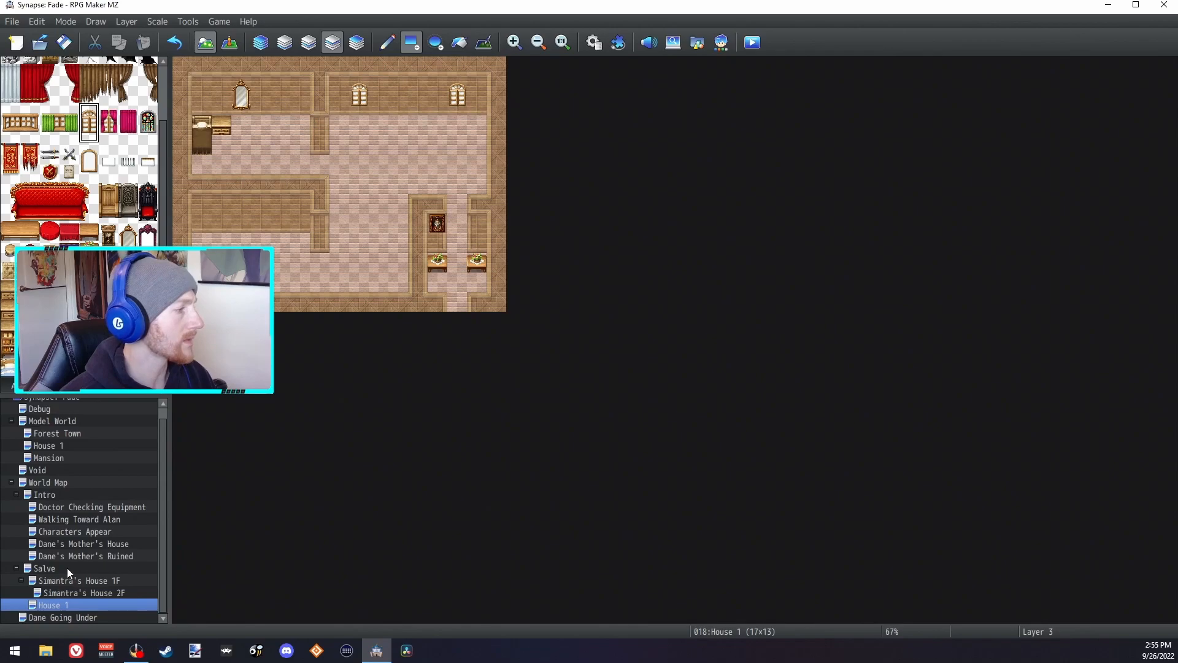
Step: Check the Salve map, add a kitchen counter to House 1, and place a wooden table at tiles 9,4–10,4 with stools at 9,3 and 10,3
left_click(66, 568)
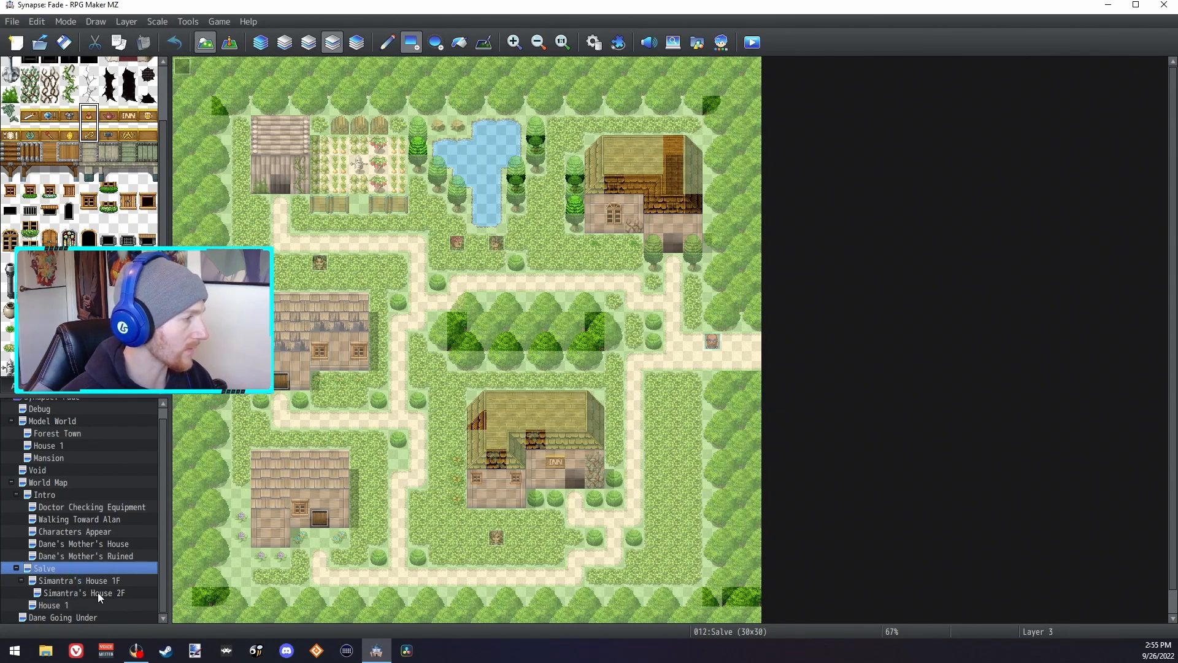
left_click(69, 603)
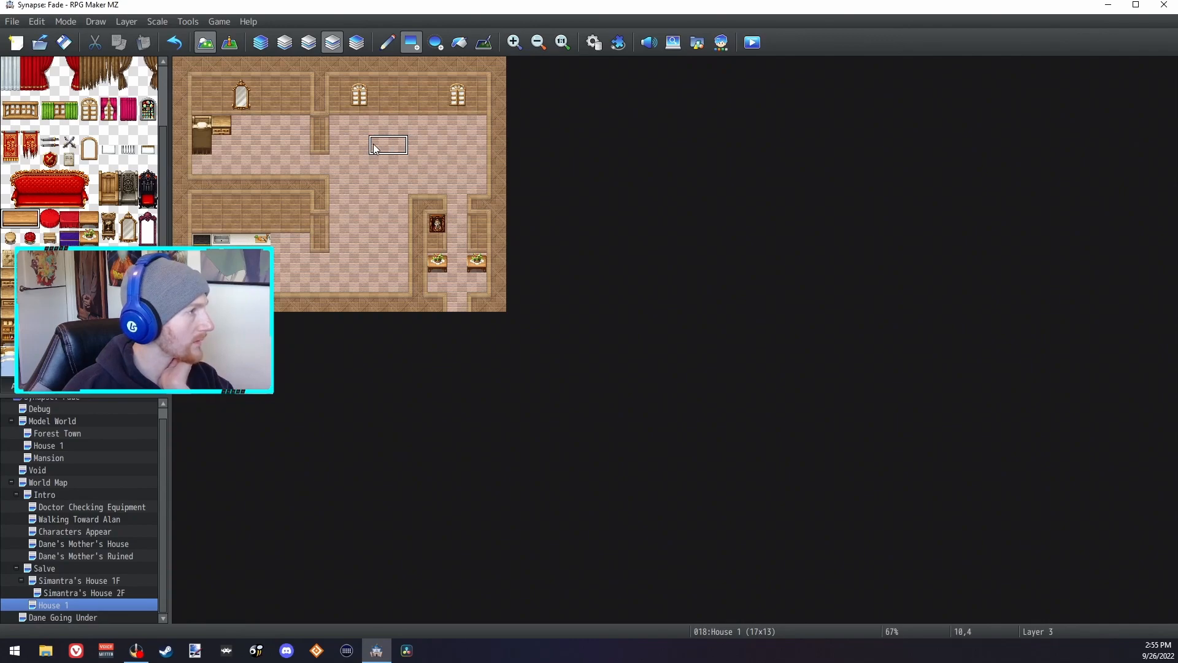
left_click(375, 145)
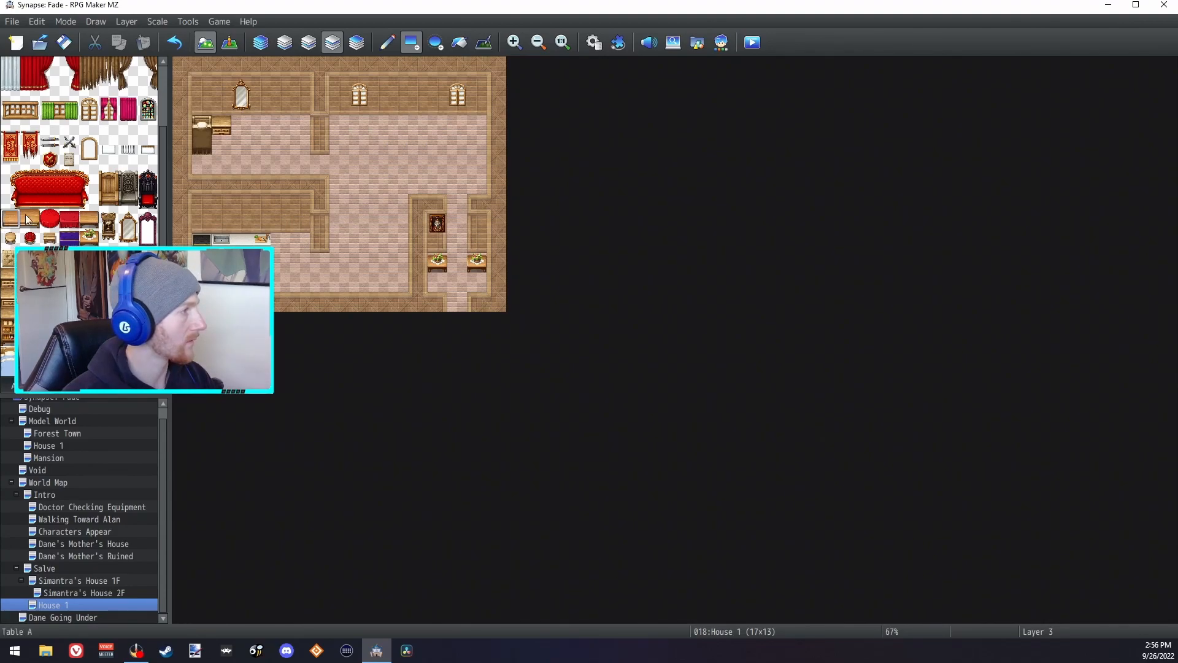
left_click(11, 237)
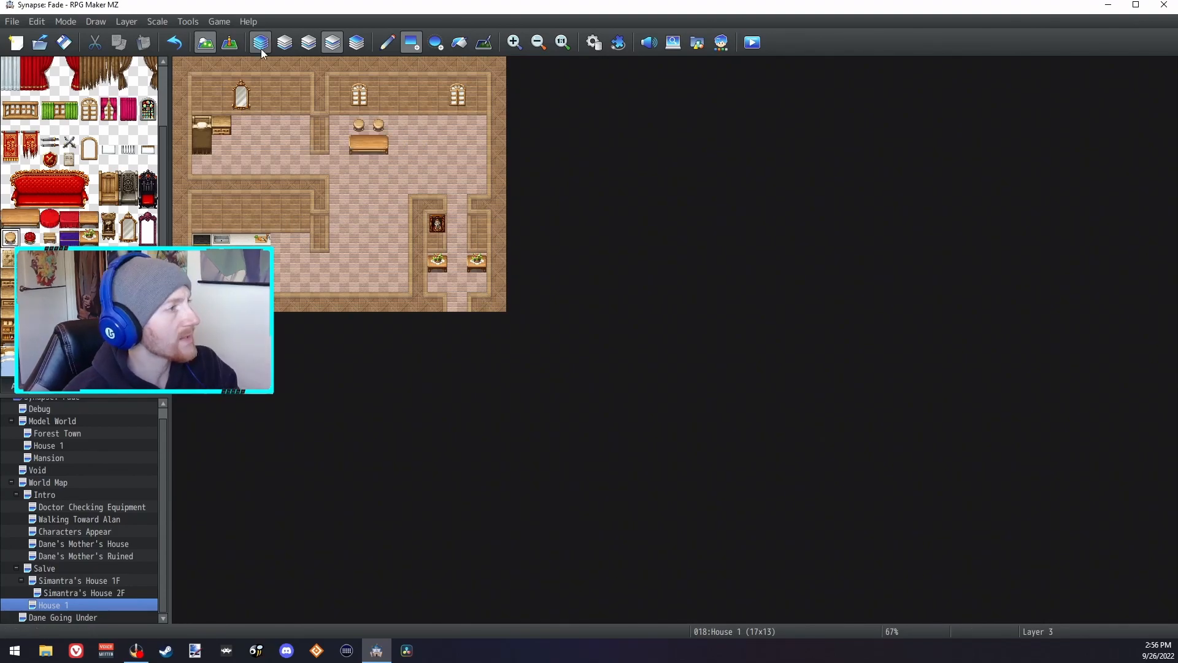
Step: Undo the shelf covering the northeast window, move that window to column 12 and place the stocked shelf at columns 14 and 15
left_click(260, 47)
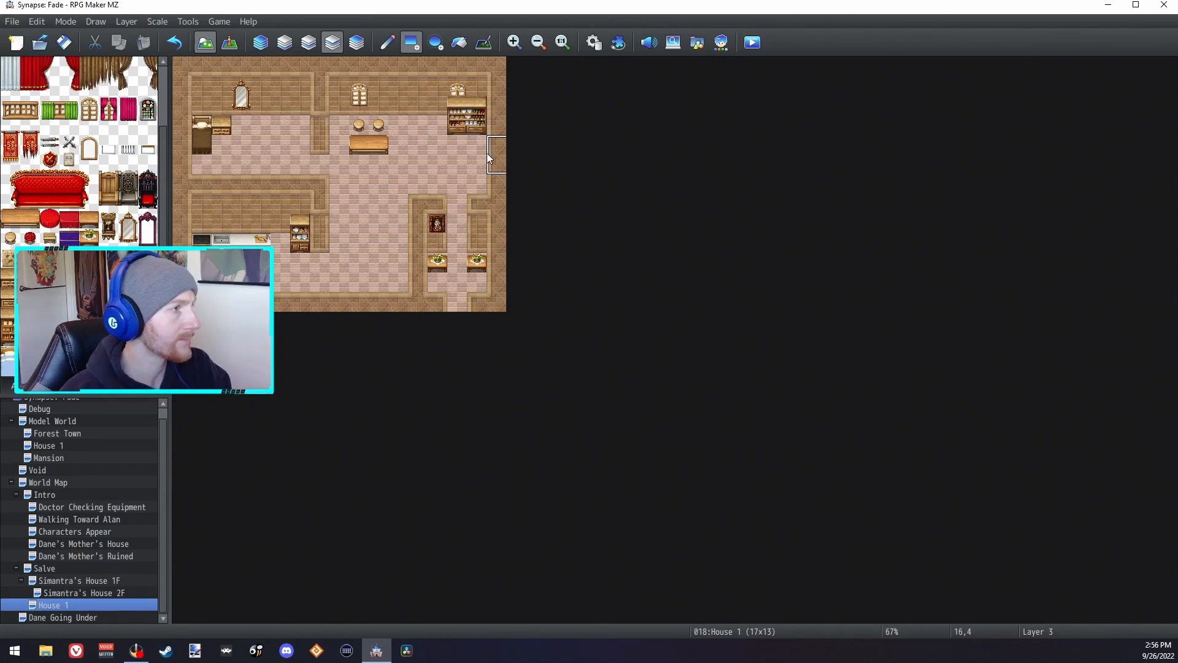
left_click(463, 112)
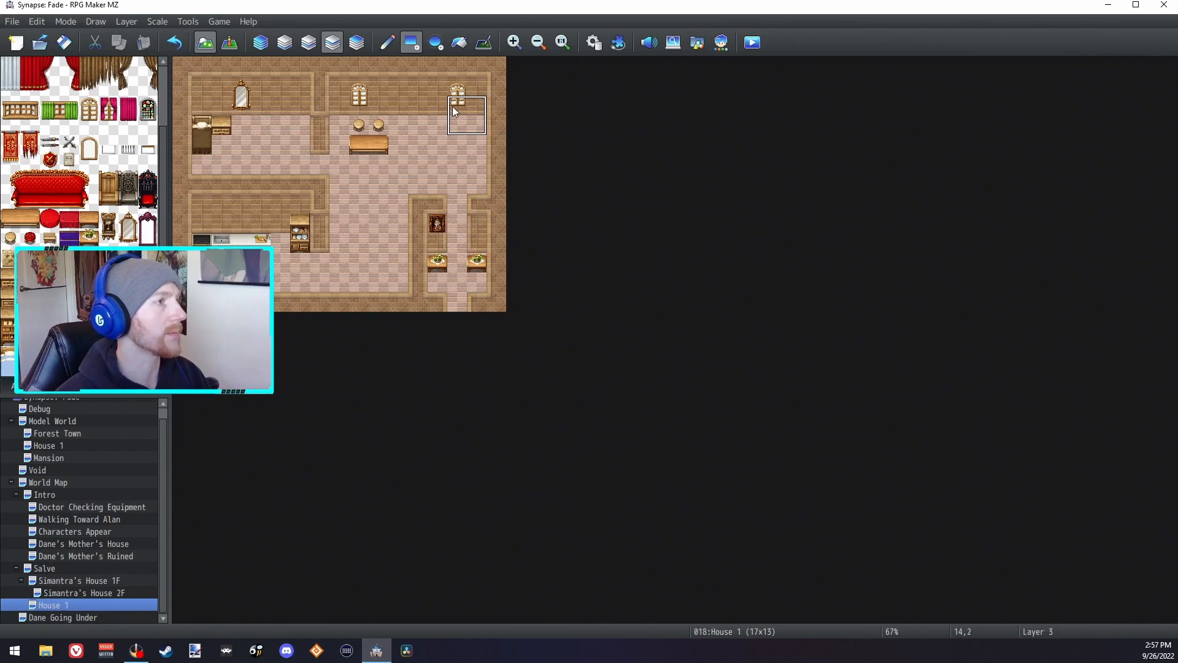
key("ctrl+z")
scroll(19, 211, "up", 3)
scroll(22, 211, "up", 1)
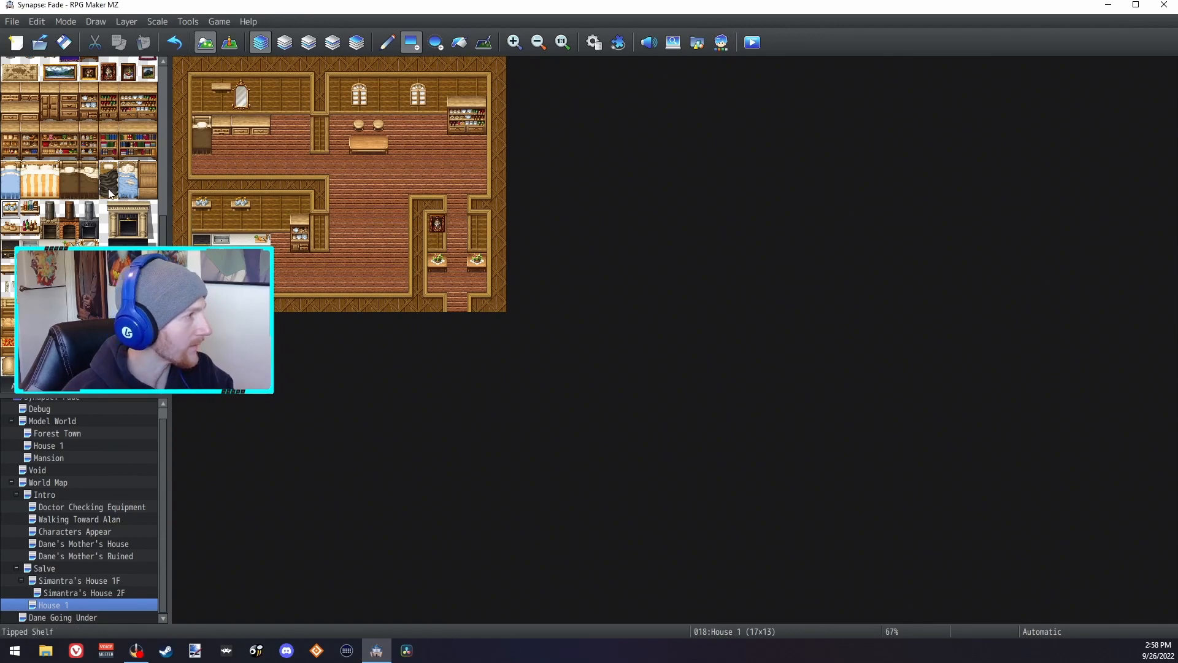
Step: Hang paintings at tiles 5,1 and 8,1 and, consulting Model World's House 1, lay a purple carpet under the table across columns 8–11
scroll(8, 232, "down", 10)
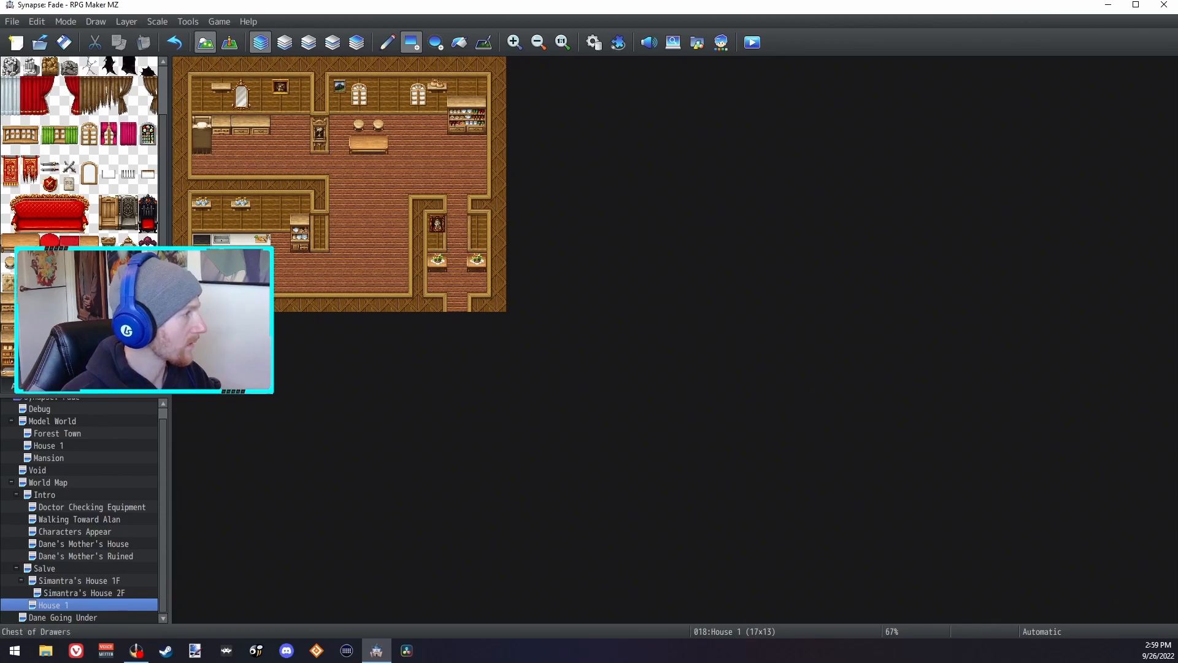
left_click(57, 446)
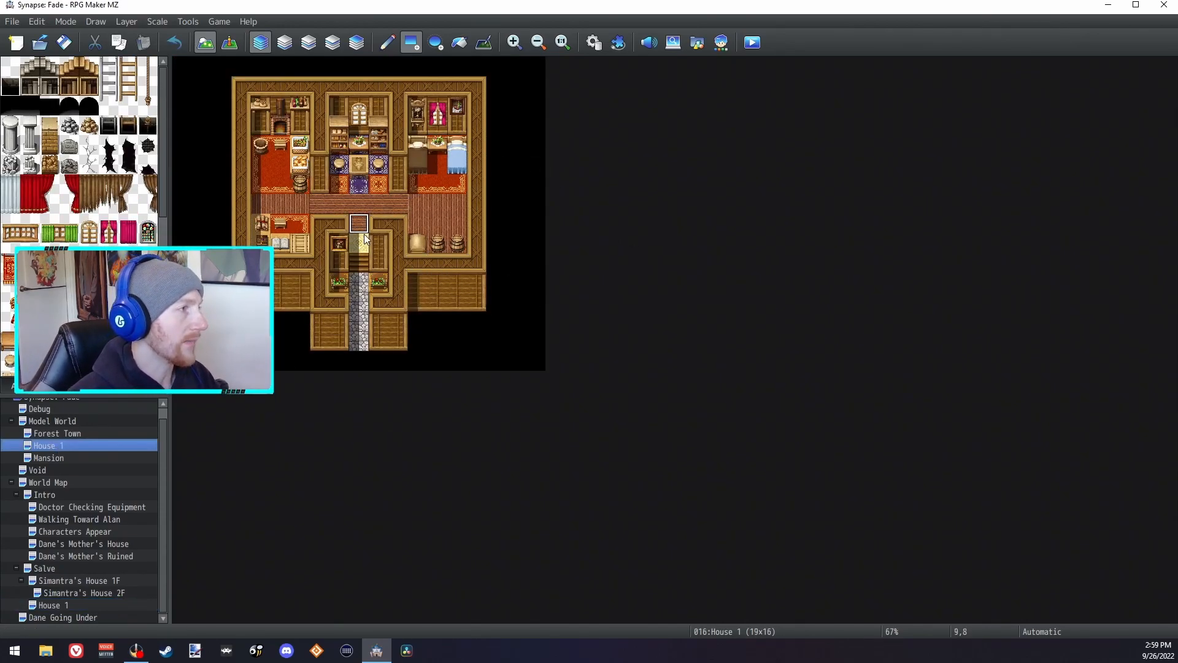
left_click(49, 606)
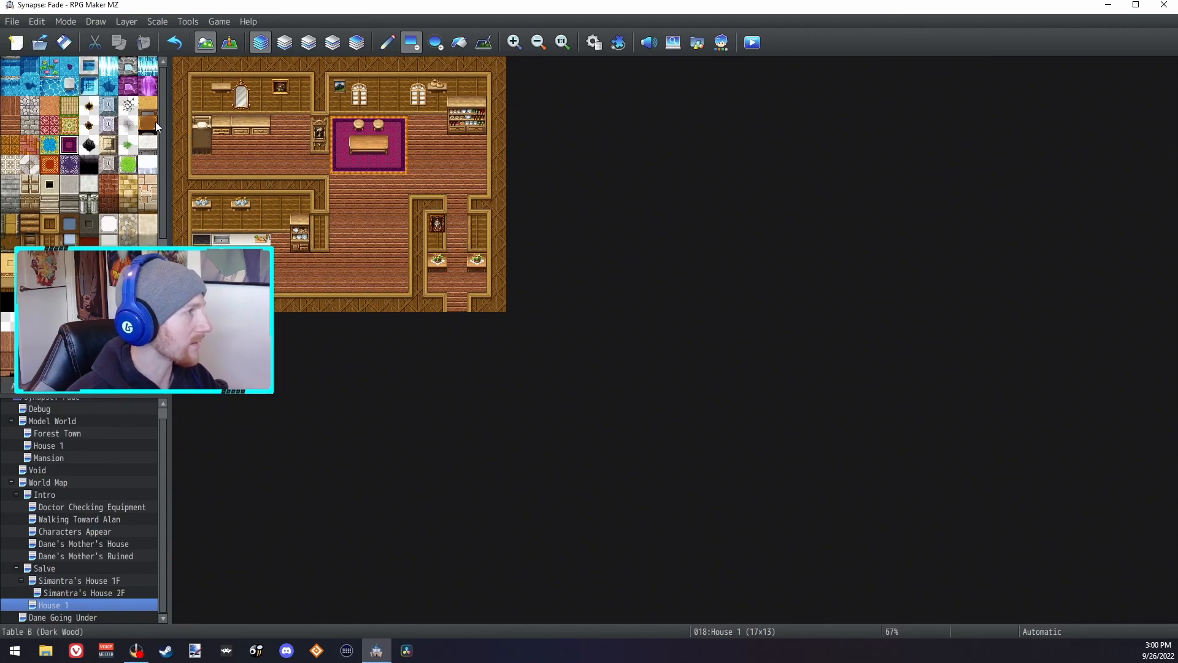
Step: Shift the partition wall between the two north rooms, together with its clock, one tile west to column 6
right_click(320, 126)
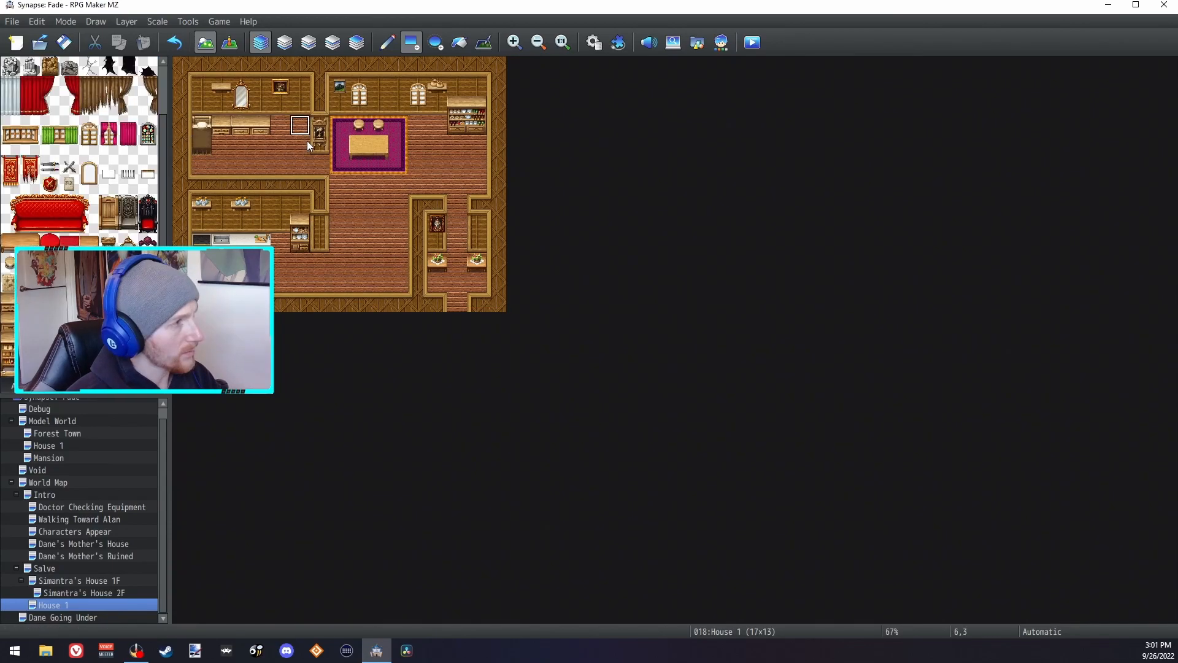
left_click(286, 45)
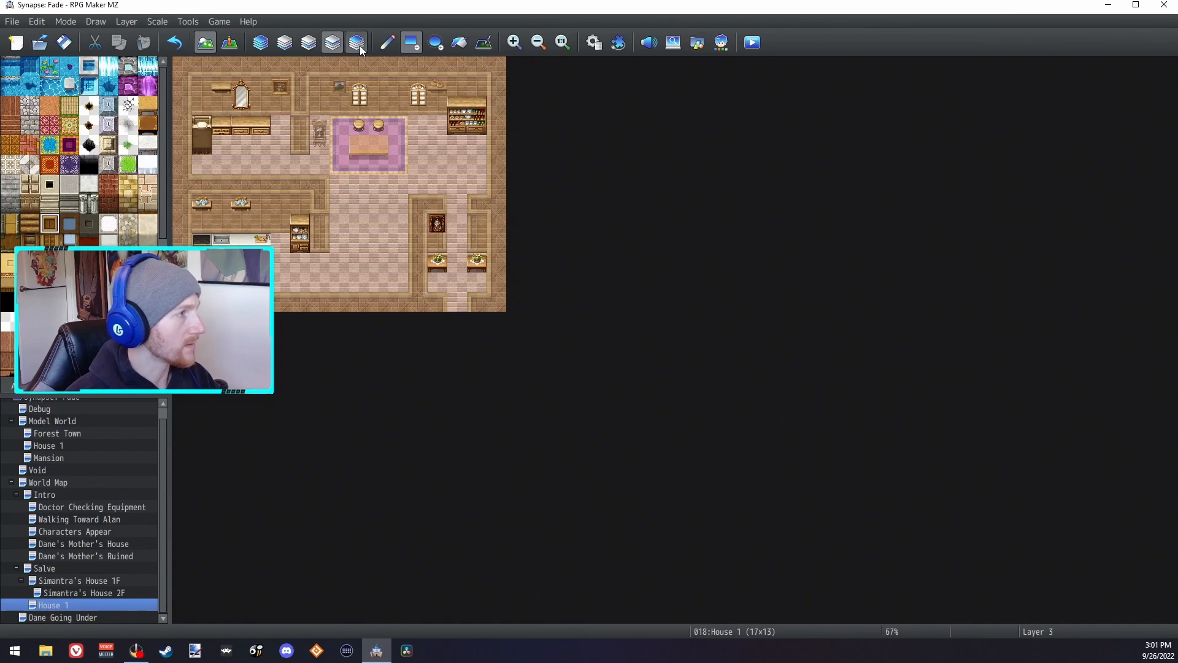
left_click(357, 45)
left_click_drag(318, 126, 318, 144)
key("ctrl+z")
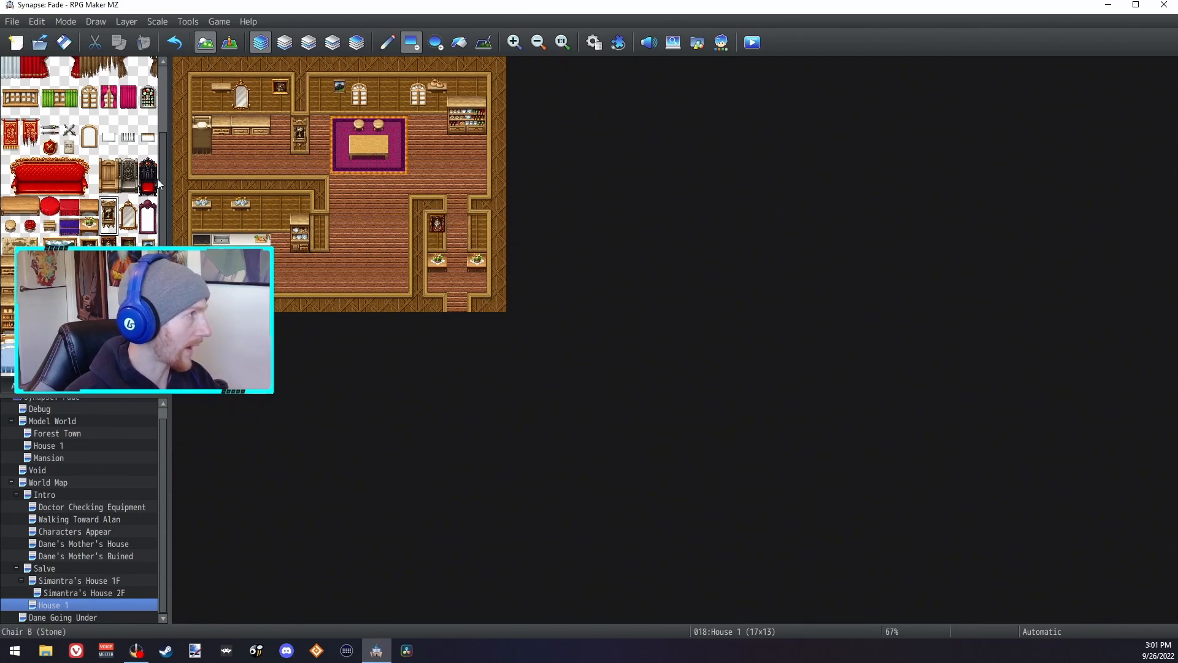
Step: On layer 2, shape the block east of the kitchen with ceiling tiles down to row 8 and wall tiles in rows 9 and 10, columns 7–9
scroll(163, 97, "down", 10)
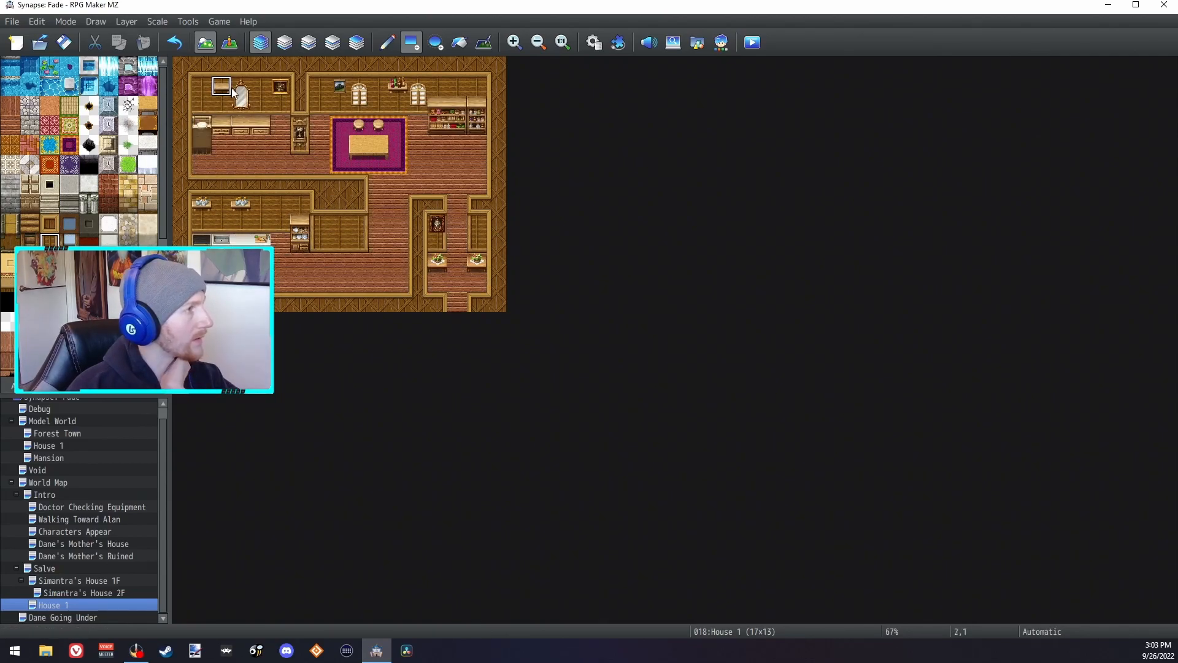
left_click(308, 42)
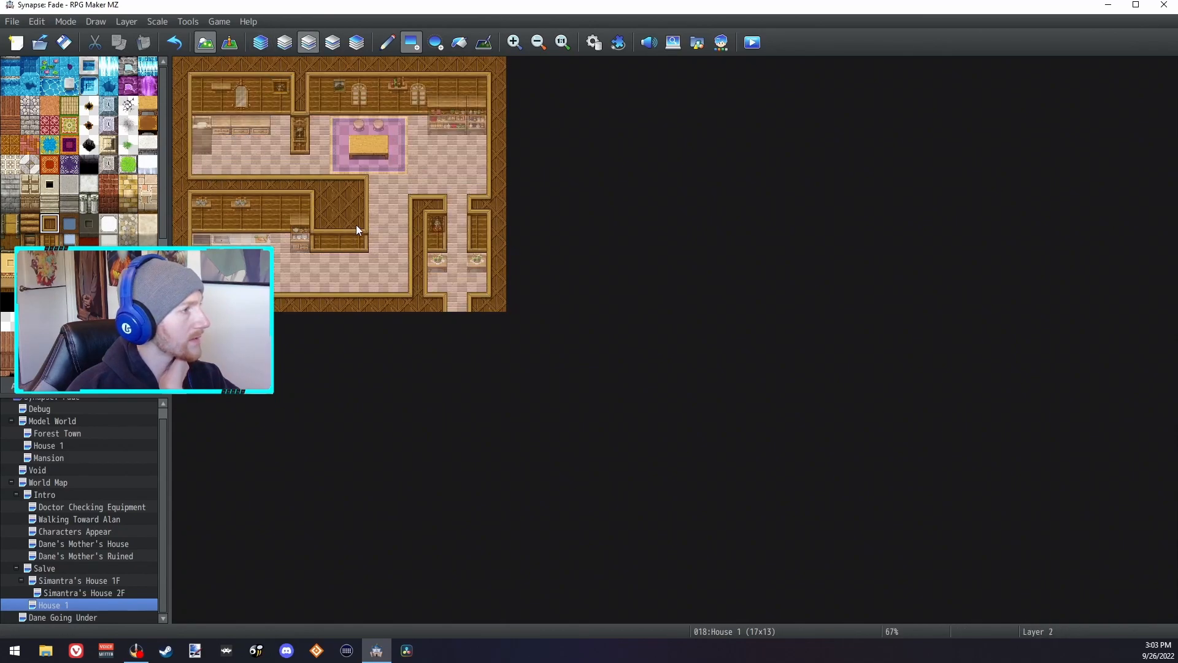
left_click(50, 241)
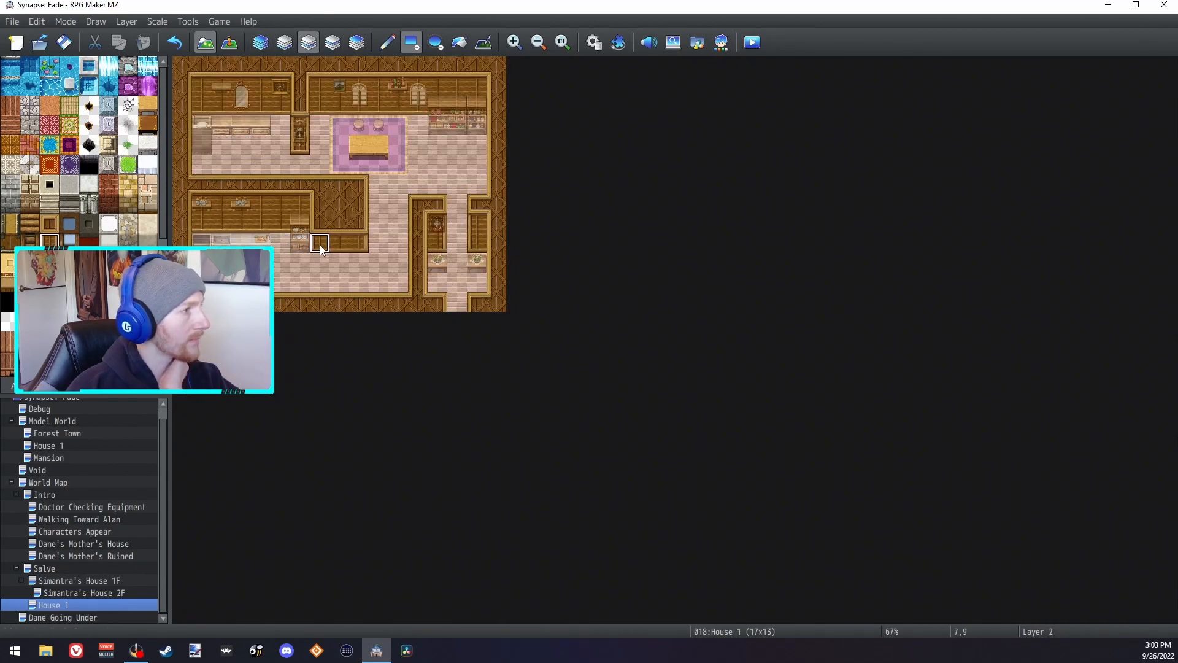
left_click(357, 262)
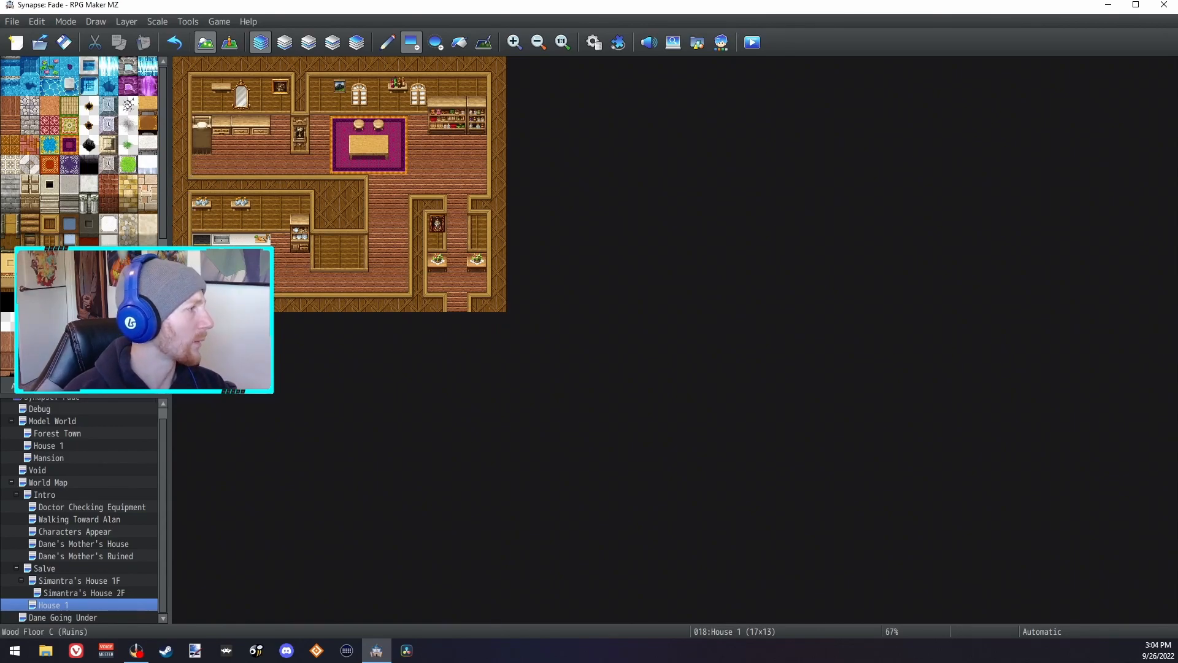
Step: Set the player's starting position at tile 10,7 and playtest the House 1 layout
key("F6")
right_click(376, 225)
left_click(350, 290)
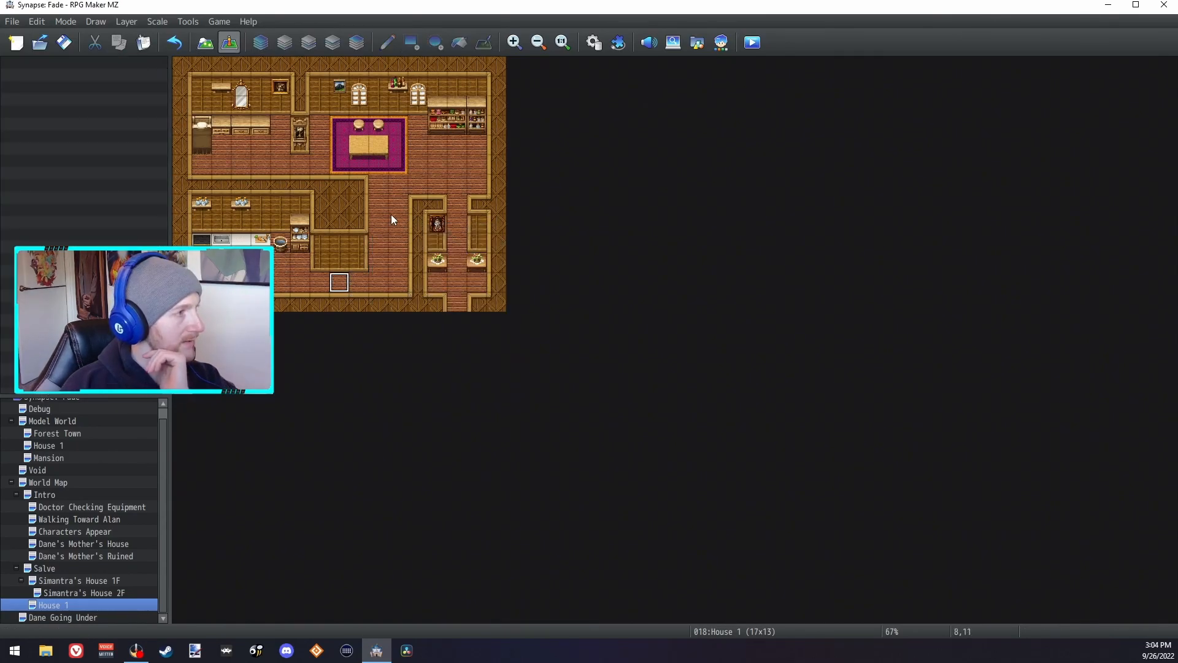
right_click(380, 210)
mouse_move(443, 396)
left_click(547, 393)
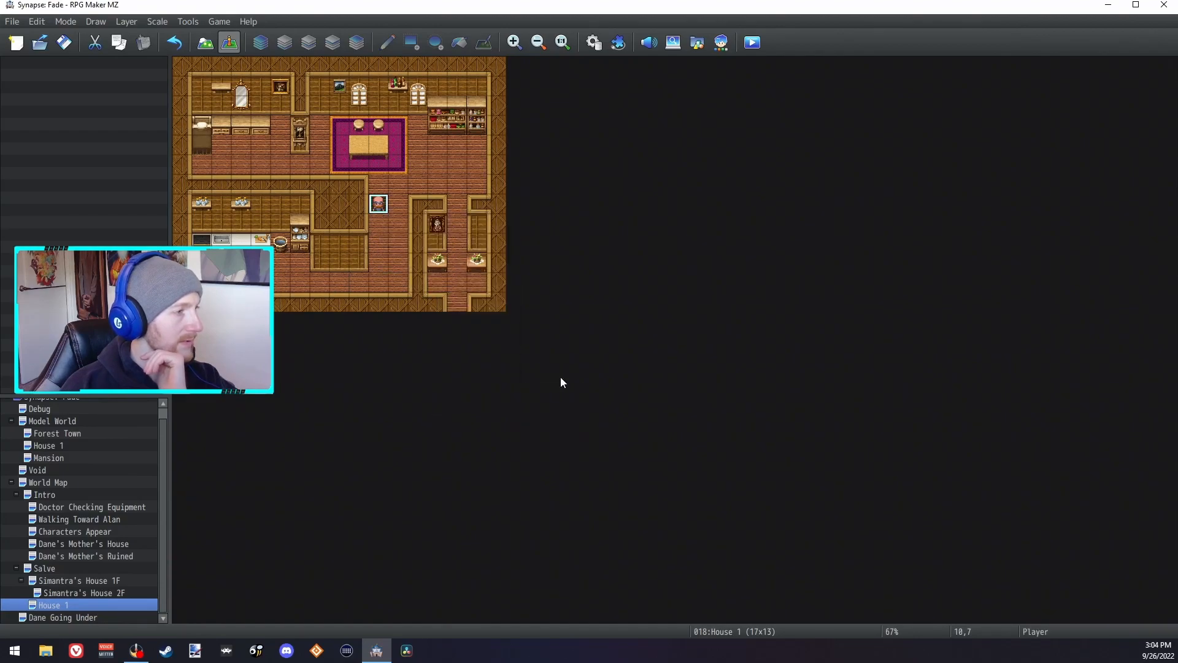
key("ctrl+r")
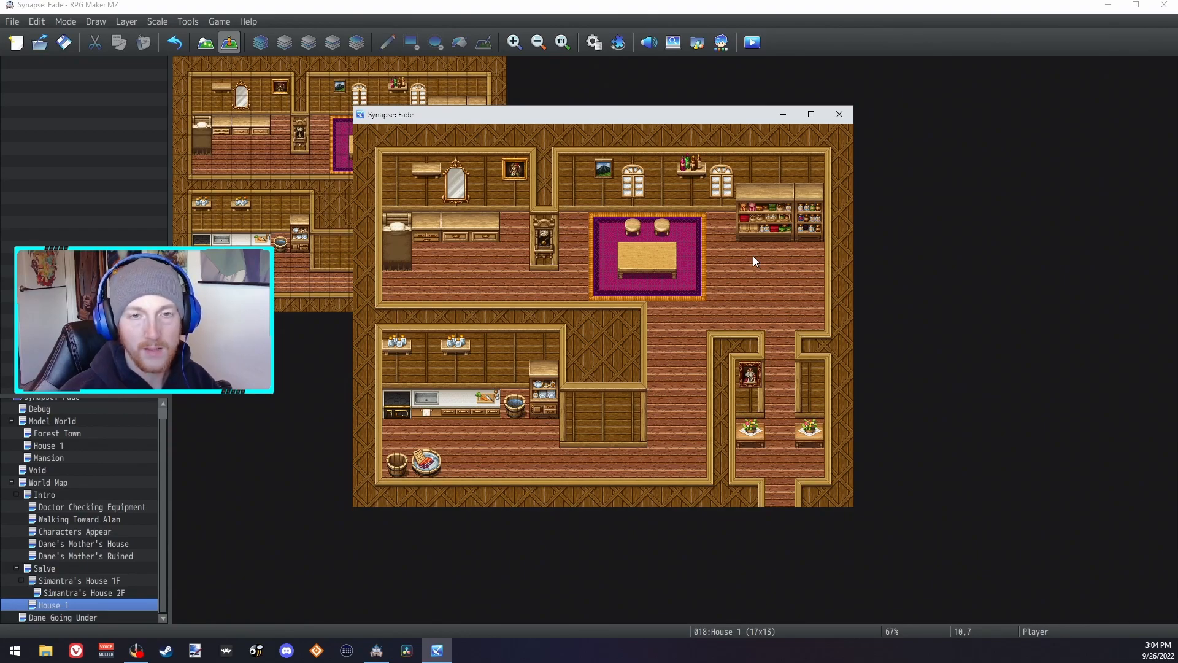
left_click(839, 115)
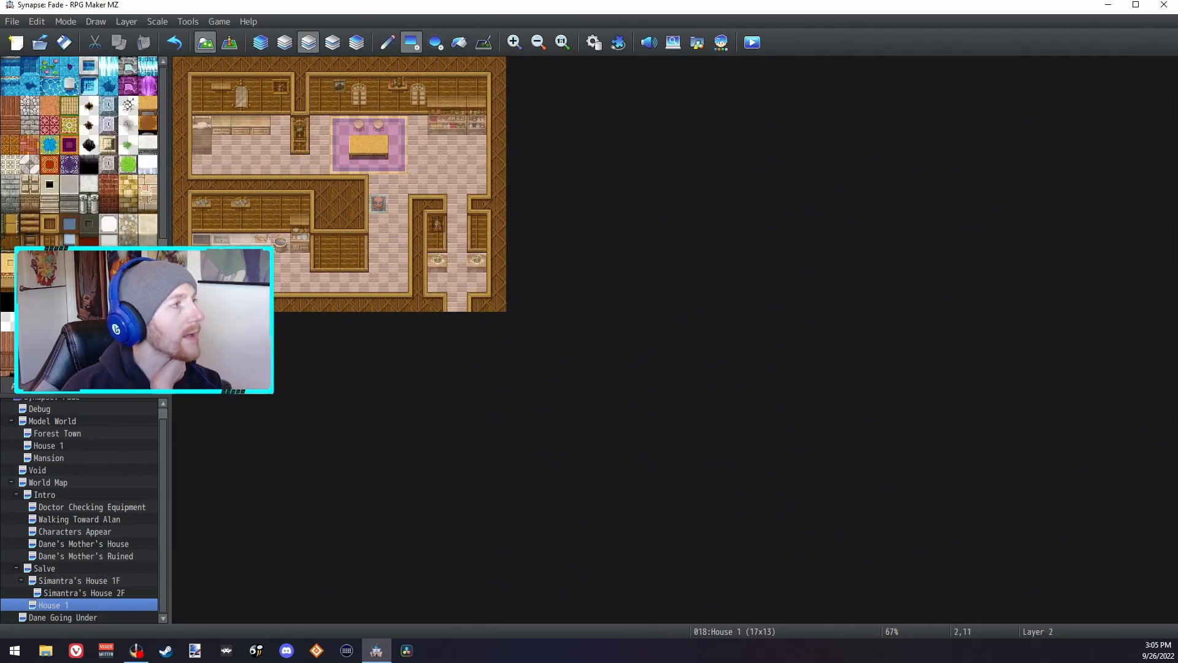
Step: Thicken the wall north of the kitchen on layer 2 with ceiling tiles along row 5 from column 1 to 9
left_click(50, 224)
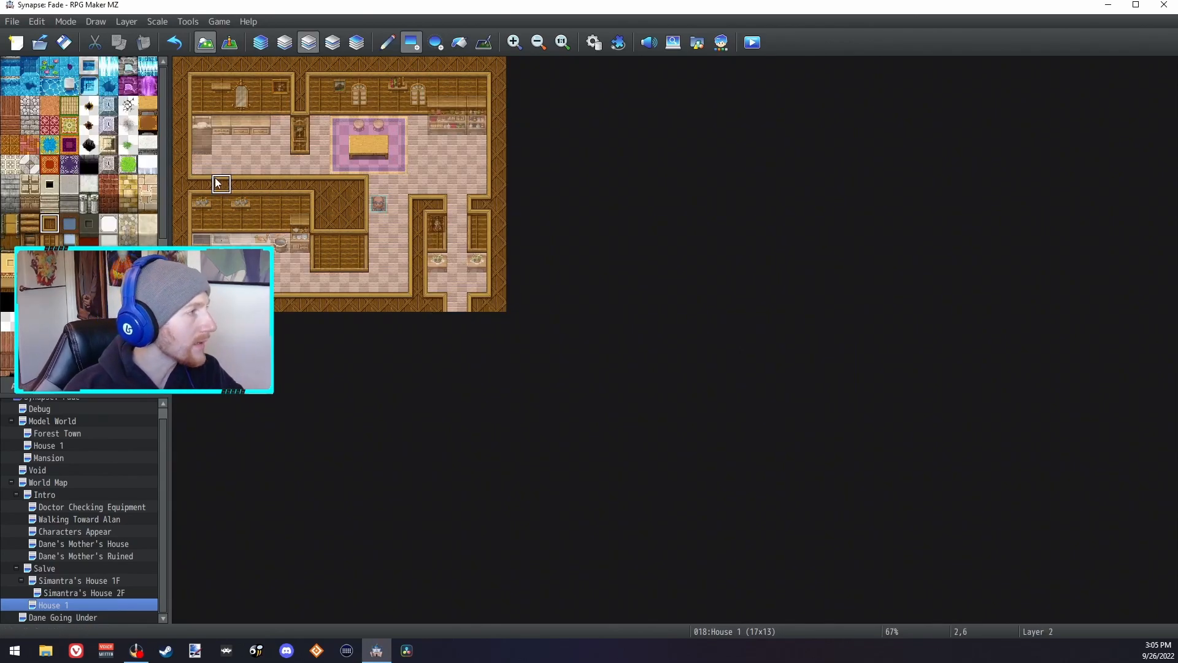
left_click_drag(209, 168, 356, 176)
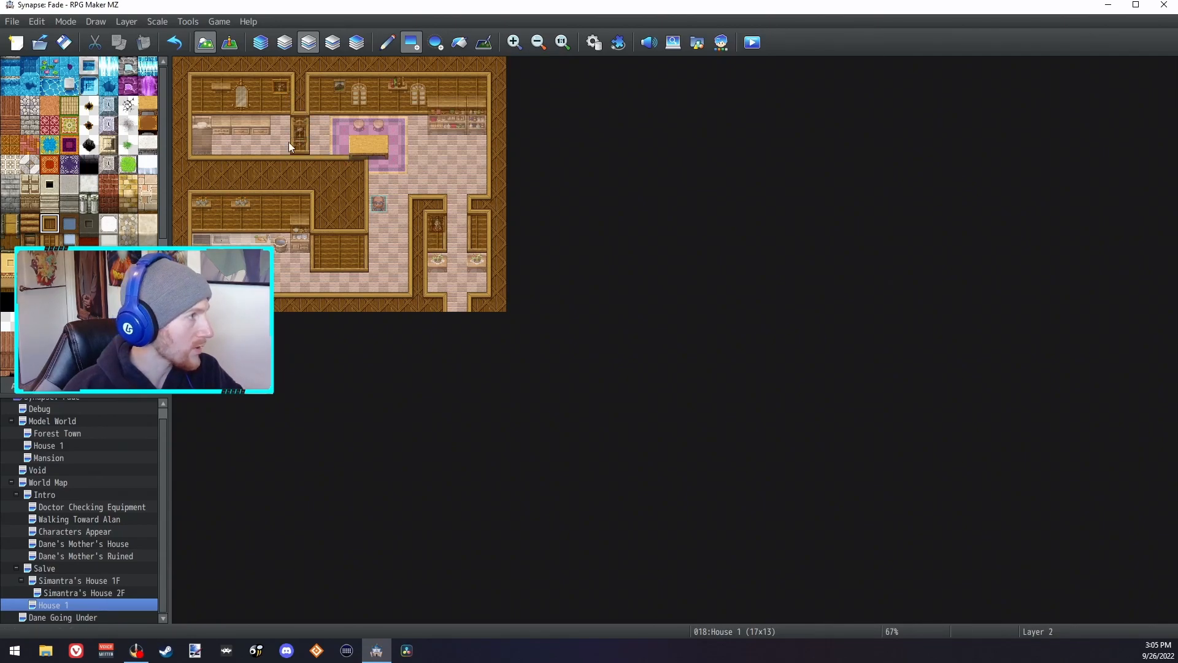
left_click(335, 47)
left_click(285, 47)
left_click(262, 47)
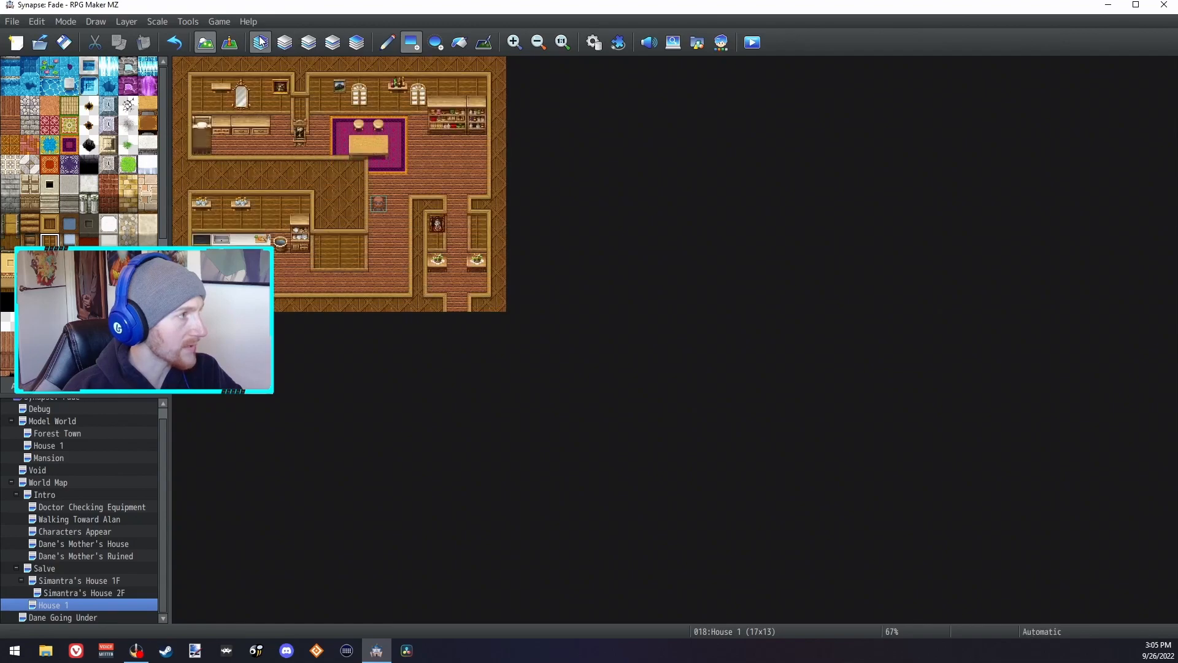
Step: Remove the clock from the column 6 partition and shorten that partition by one tile
left_click(332, 48)
left_click(357, 42)
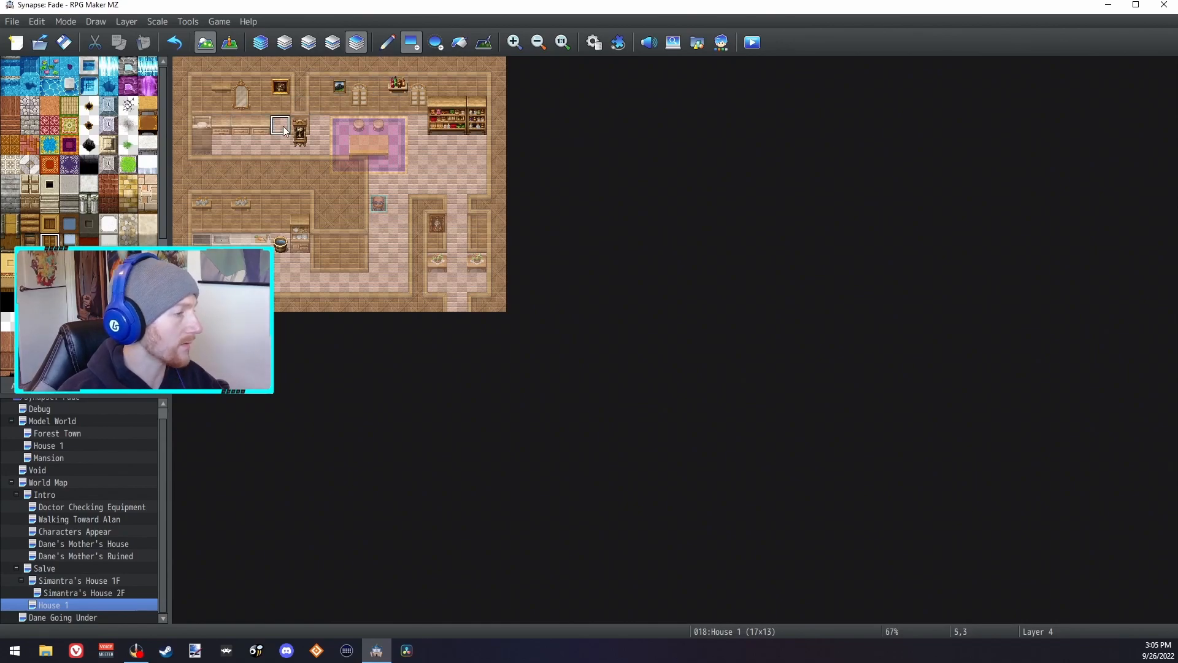
left_click(309, 43)
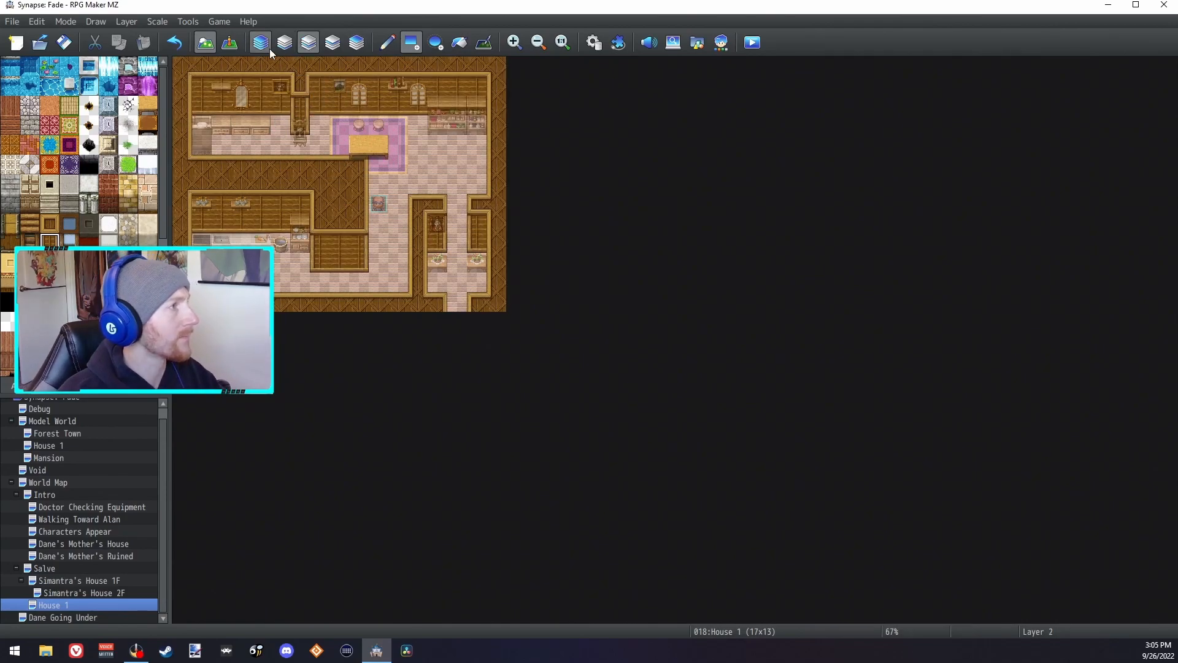
left_click(332, 42)
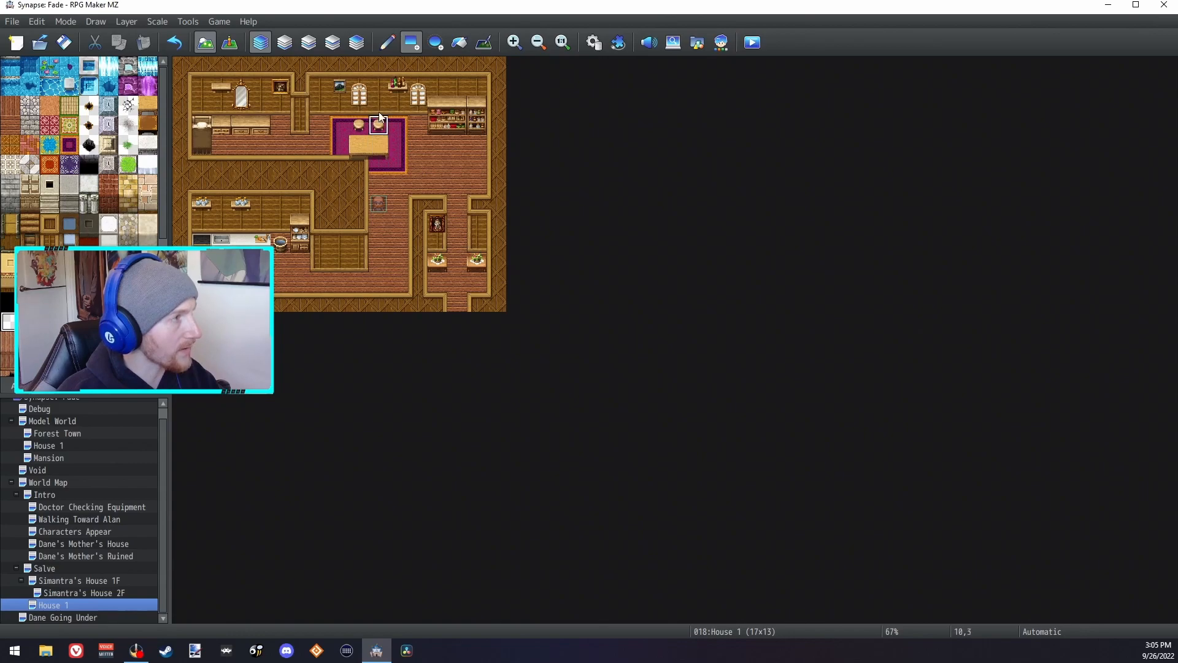
Step: Clear the old dining set and rebuild it farther east, with purple carpet across columns 11–14 and the table at tiles 12,4–13,4
left_click_drag(437, 107, 456, 130)
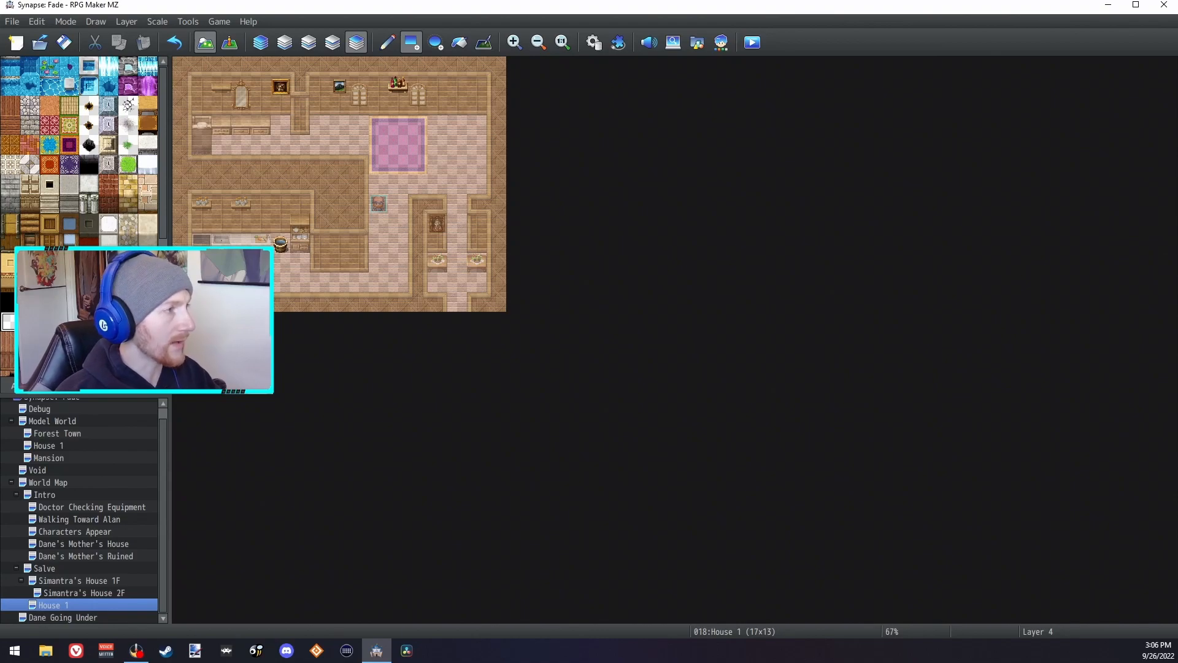
left_click(37, 386)
left_click(60, 386)
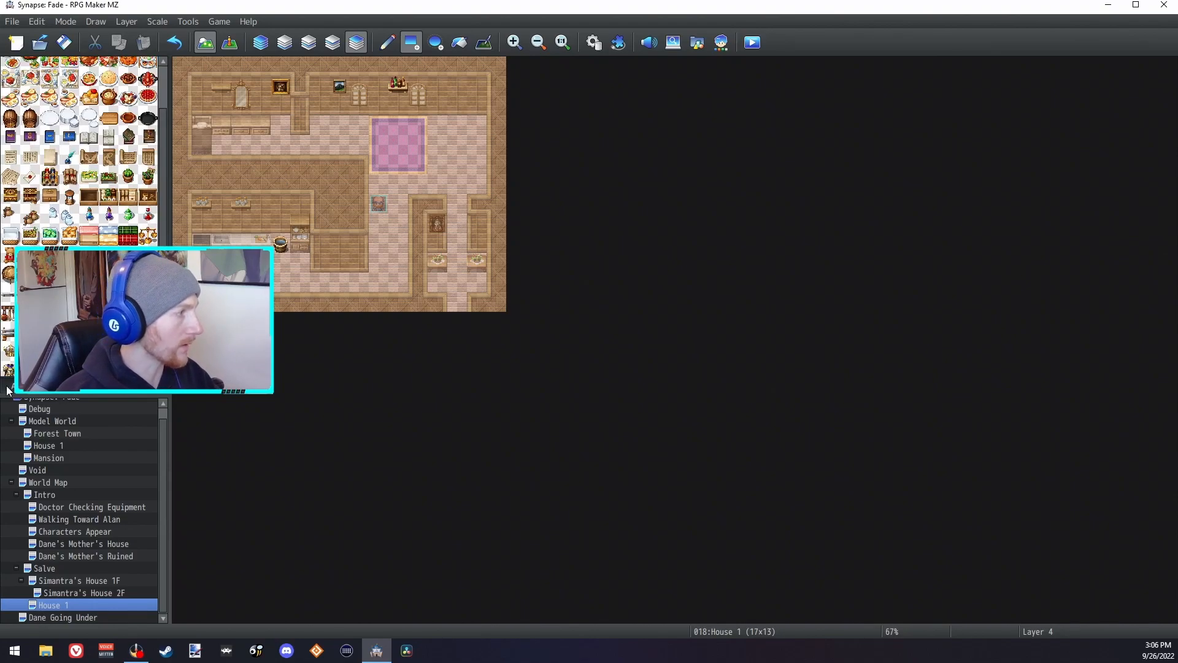
left_click(9, 386)
left_click(308, 42)
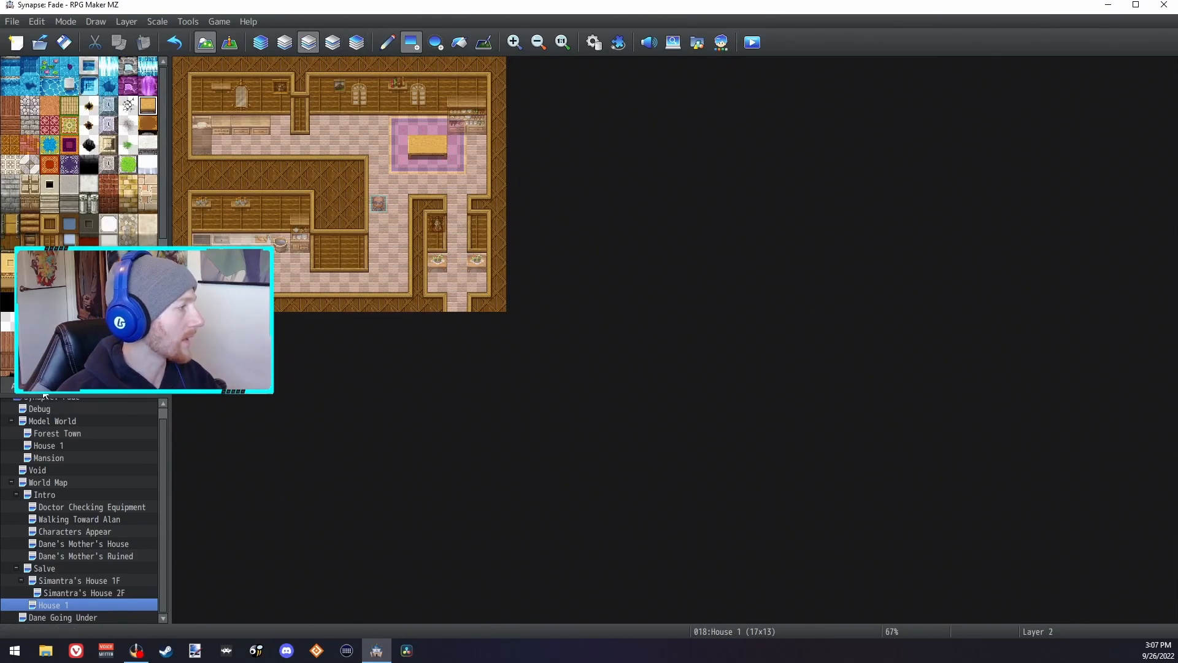
Step: Place two wooden stools behind the dining table at tiles 12,3 and 13,3
left_click(37, 386)
left_click(9, 104)
left_click_drag(417, 127, 432, 127)
Step: Replace the wide northeast shelf with a one-tile shelf at column 15 and add a bookshelf beside the partition at column 7
left_click(332, 42)
scroll(67, 148, "up", 5)
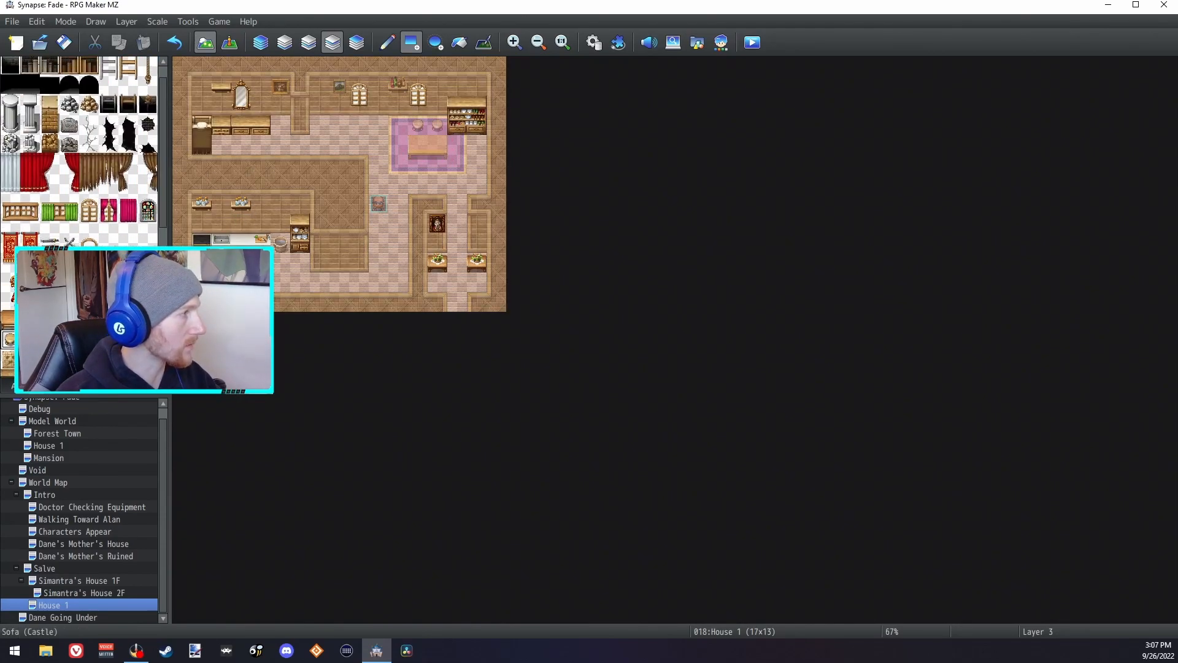
scroll(46, 122, "up", 2)
left_click(10, 65)
left_click(458, 109)
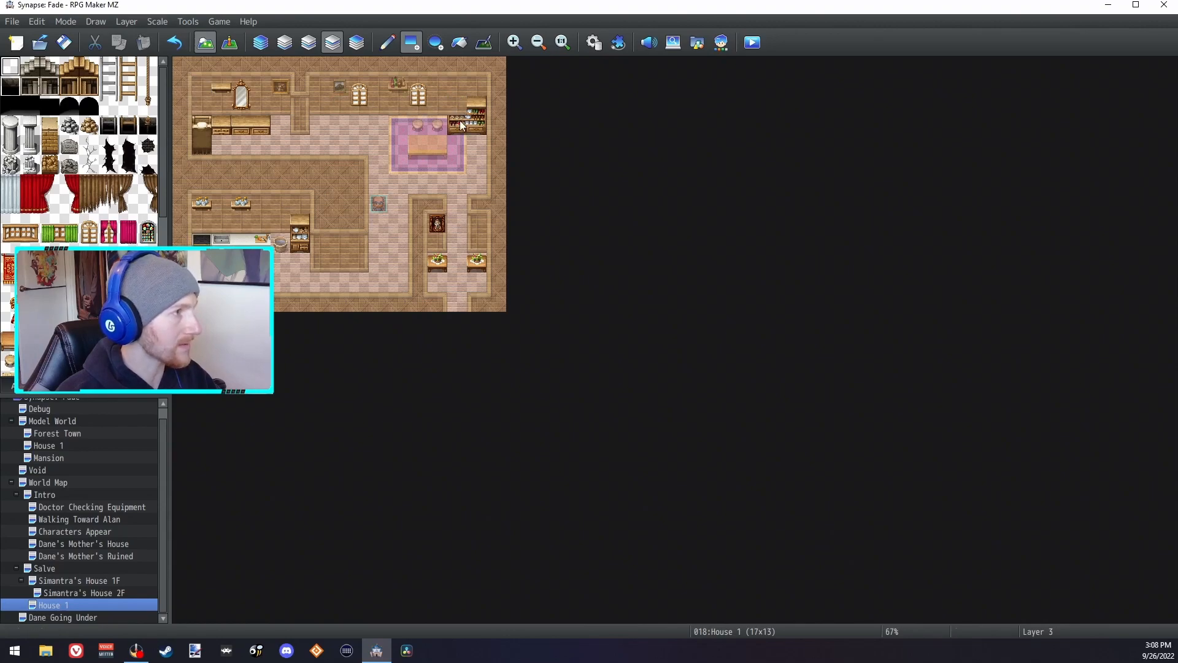
left_click(260, 42)
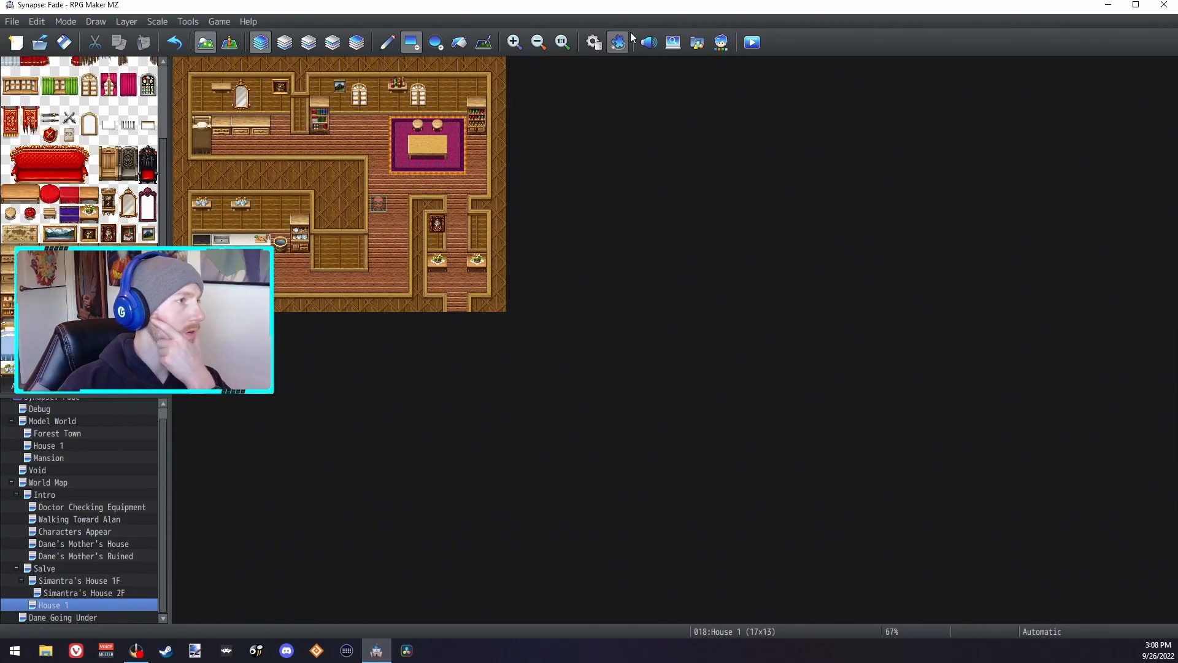
key("F6")
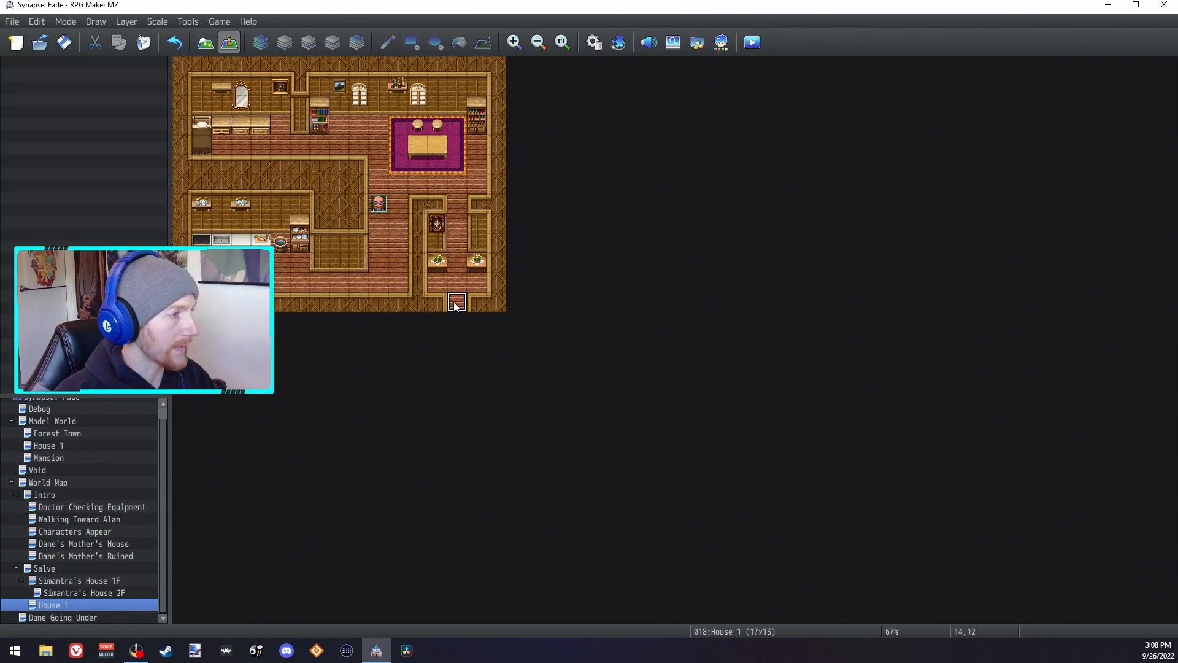
double_click(456, 302)
left_click(558, 195)
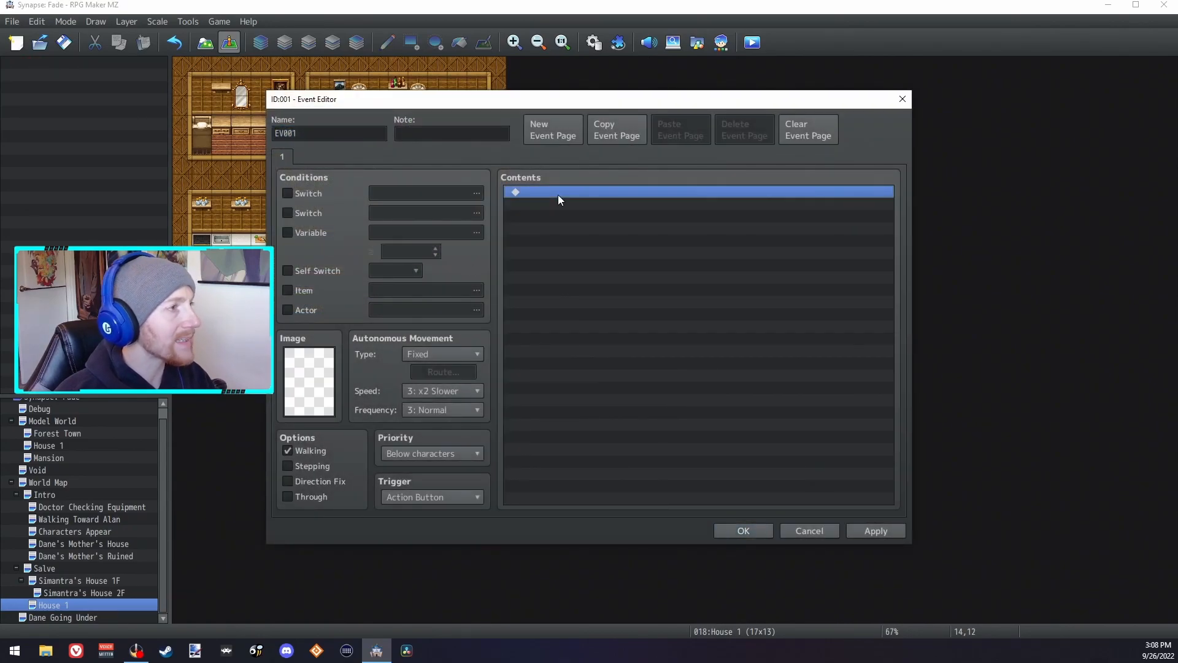
left_click_drag(325, 134, 274, 134)
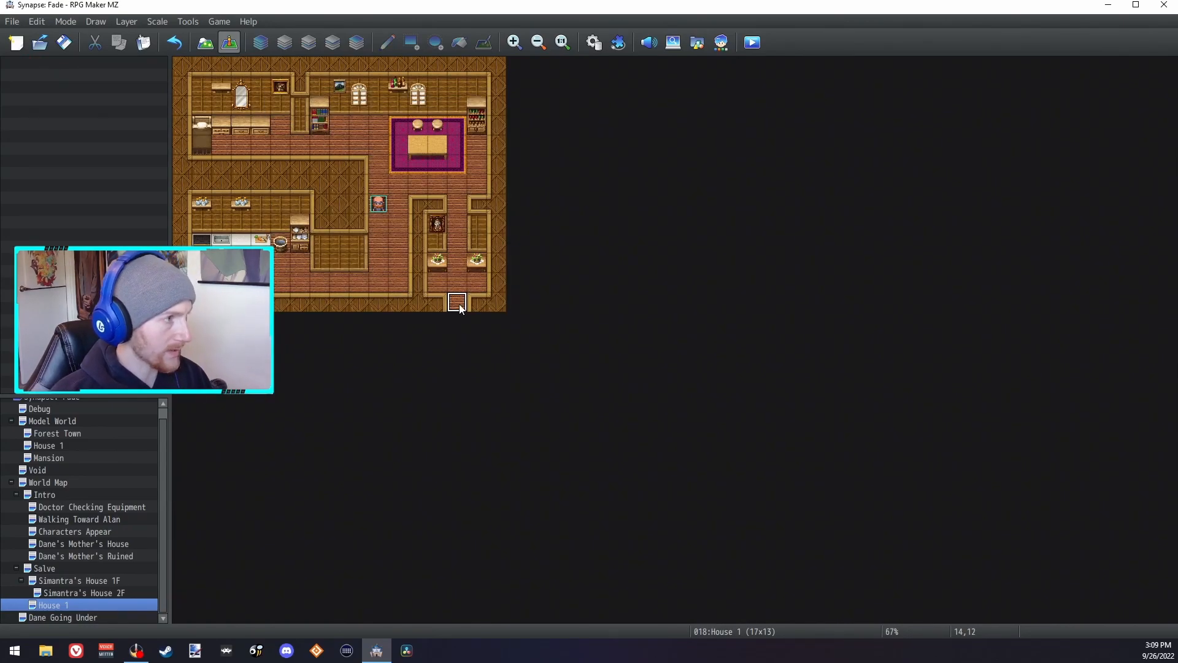
Step: Create a quick transfer event at House 1's exit tile 14,12 leading to Salve tile 7,24, choosing the facing direction
right_click(460, 307)
mouse_move(551, 465)
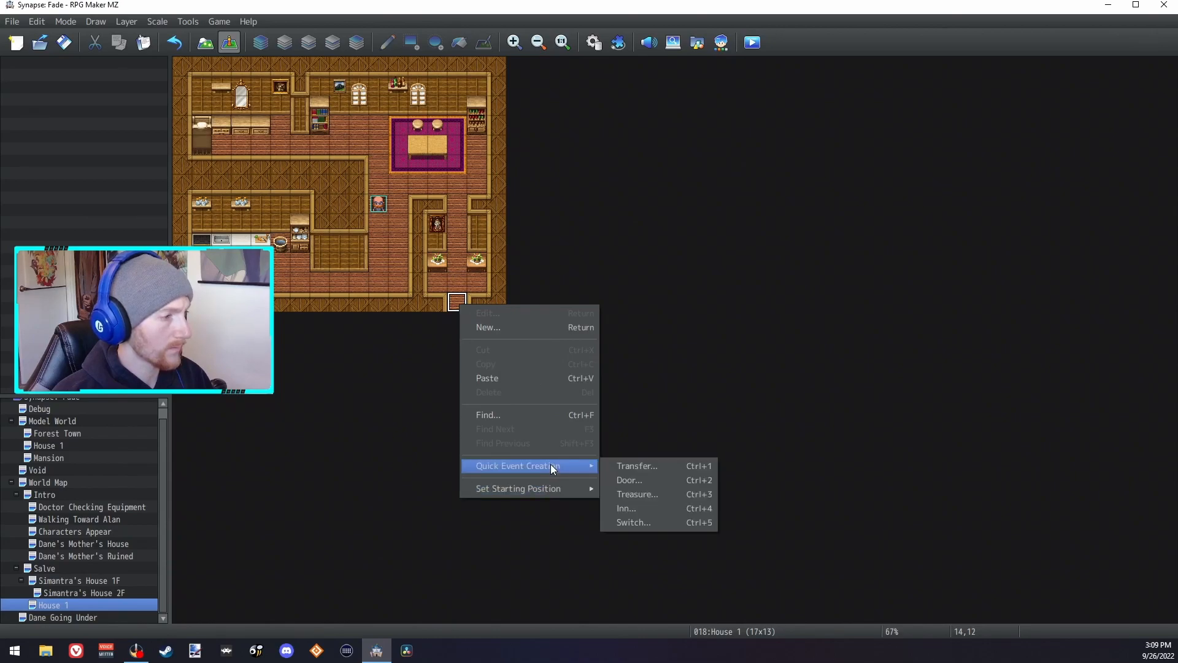
left_click(658, 470)
left_click(577, 321)
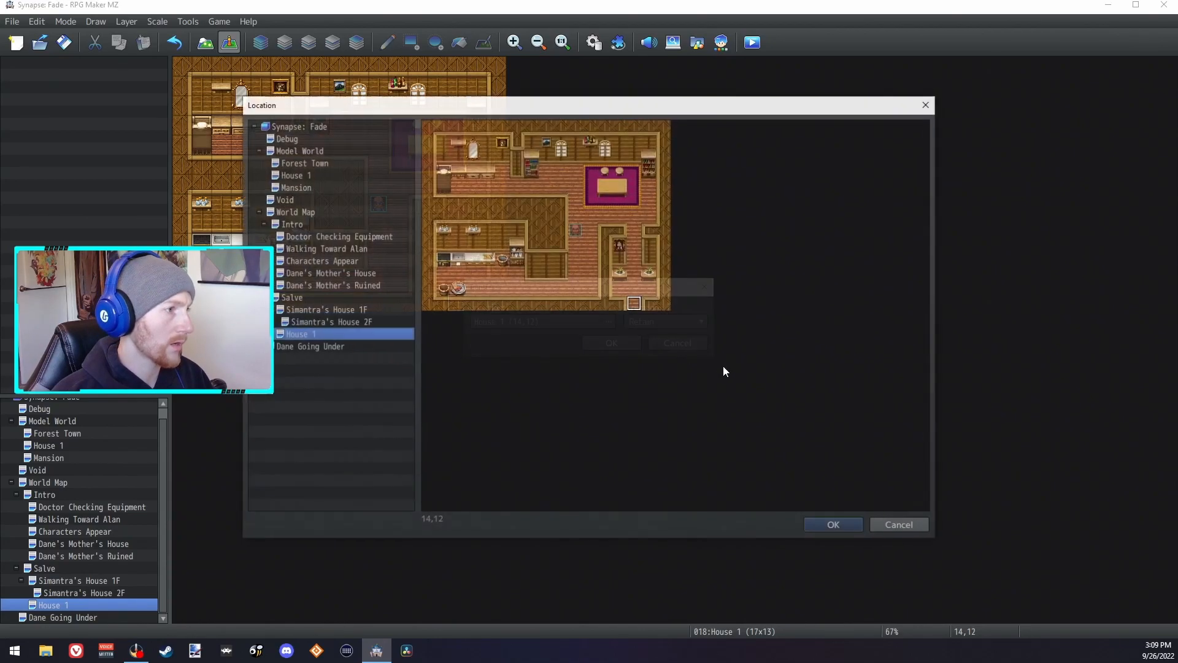
left_click(316, 300)
left_click(536, 464)
left_click(834, 525)
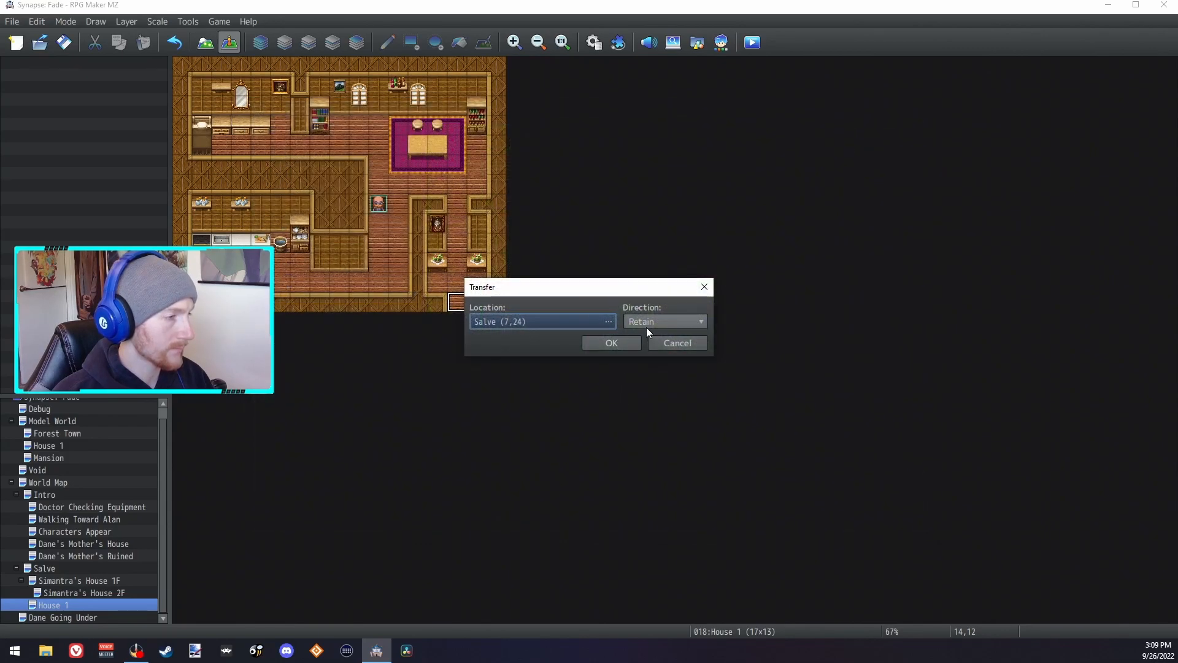
left_click(646, 322)
left_click(643, 354)
left_click(612, 342)
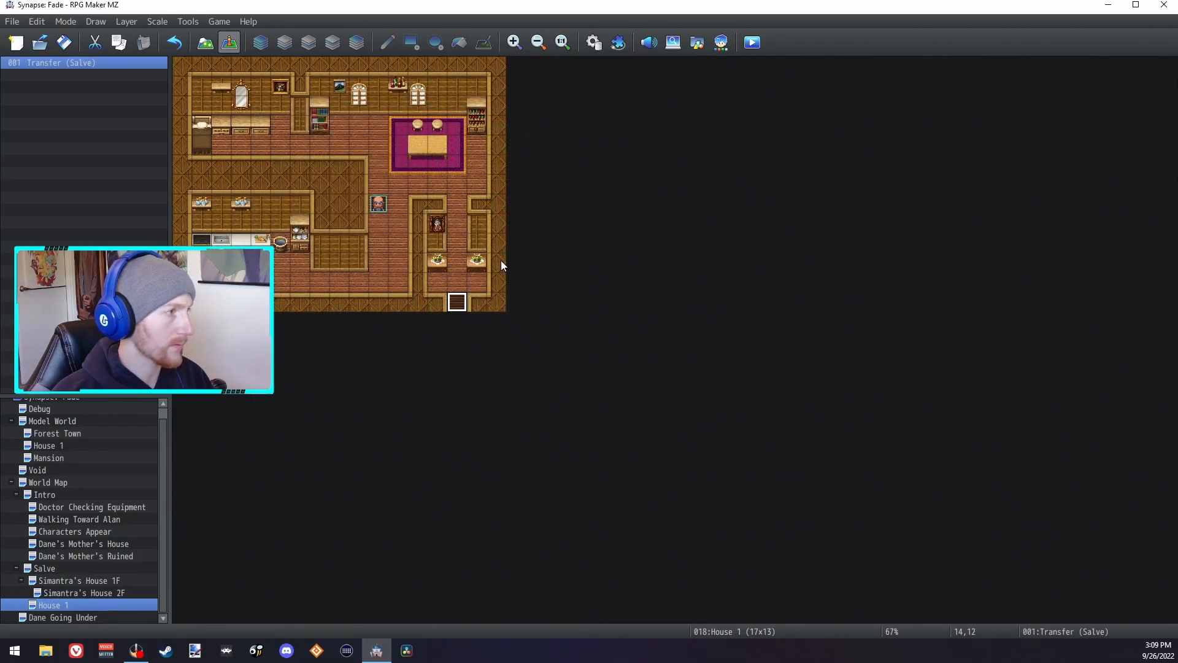
Step: Check House 1's arrival tile 14,11, then edit the transfer command in Salve's House 1 door event
left_click(456, 284)
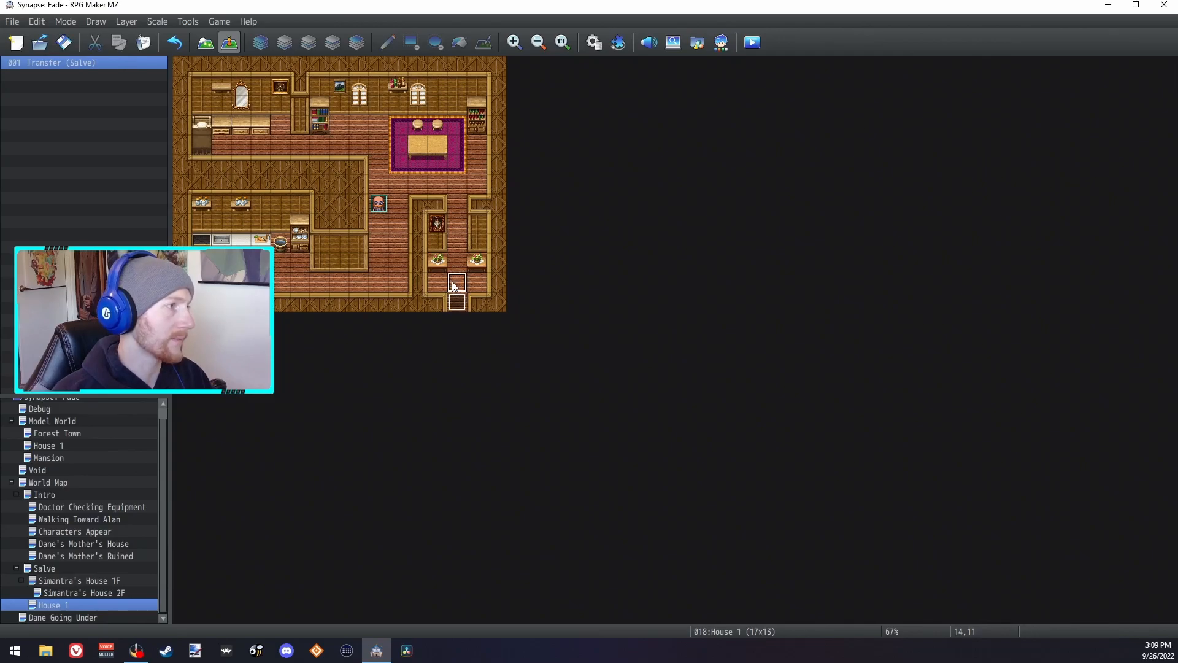
left_click(59, 582)
left_click(49, 569)
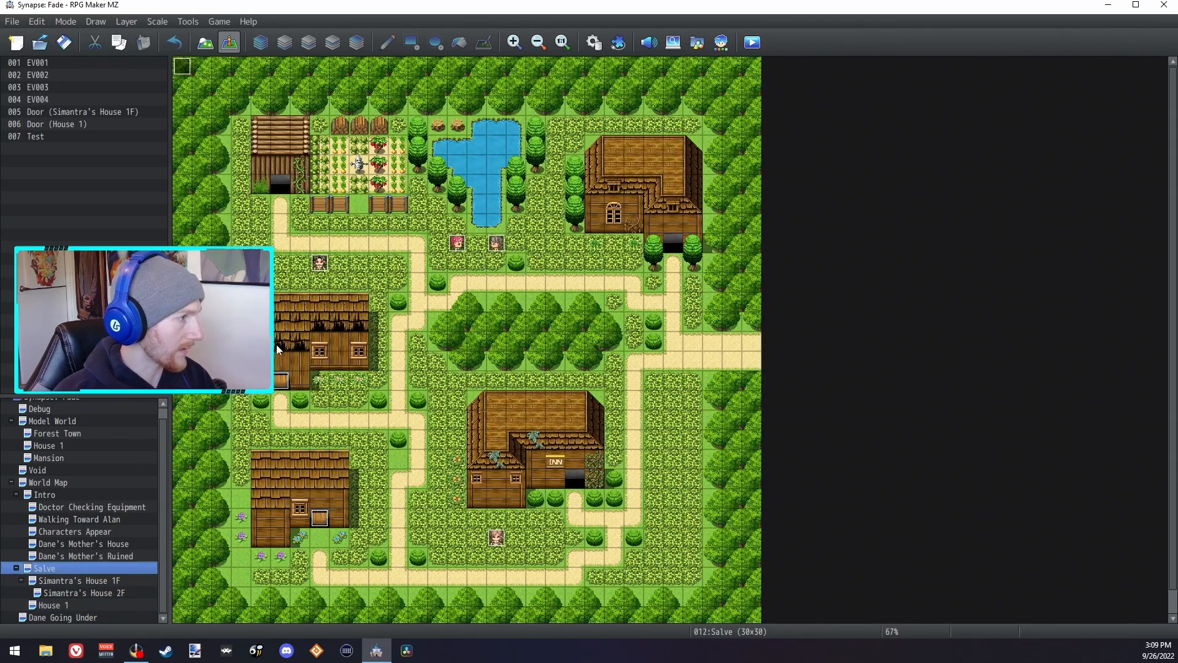
double_click(316, 513)
double_click(611, 328)
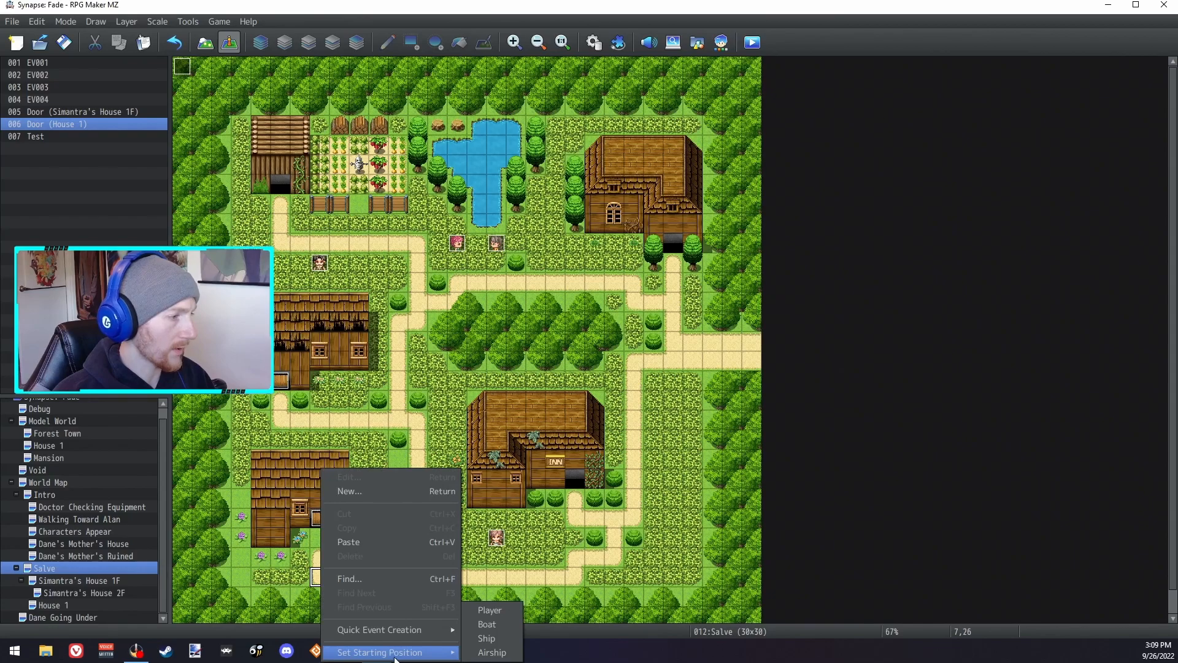
Step: Set the player's starting position to Salve tile 7,26 and start a new game in a playtest
left_click(490, 610)
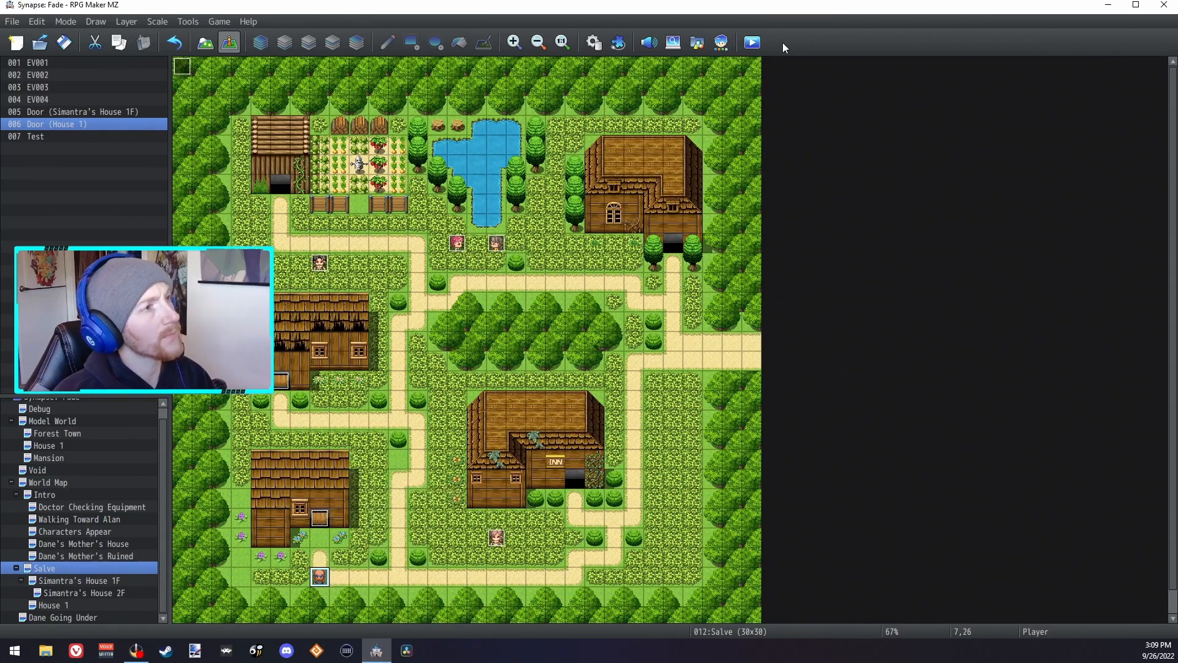
left_click(755, 47)
left_click(561, 341)
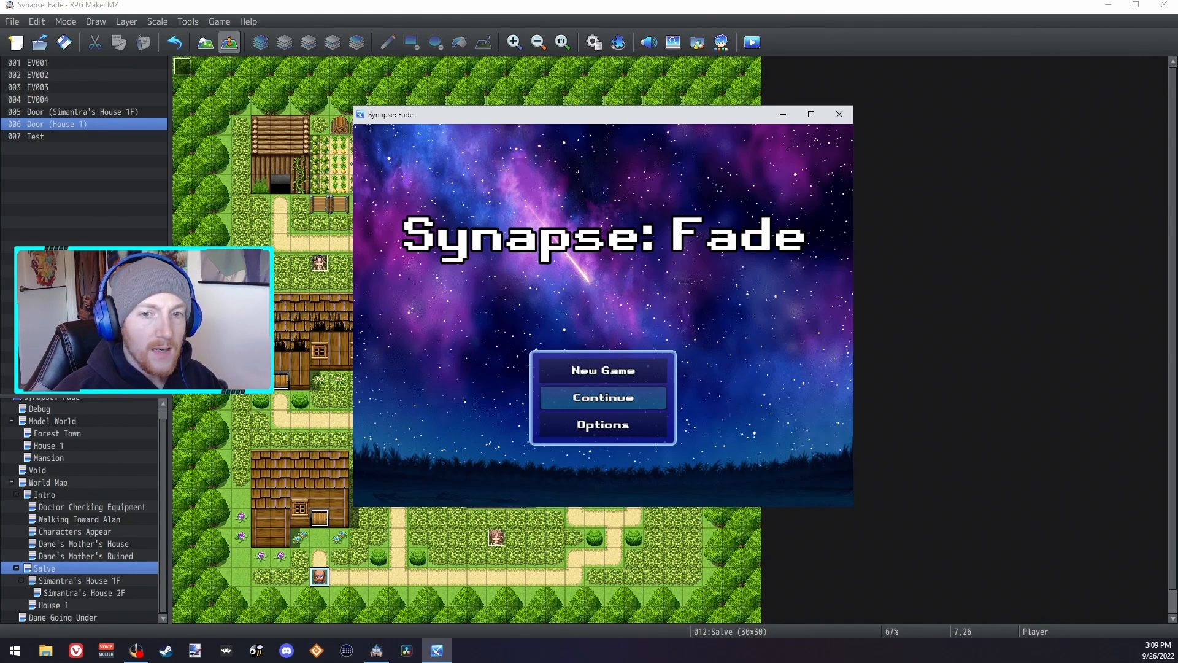
key("Up")
key("Return")
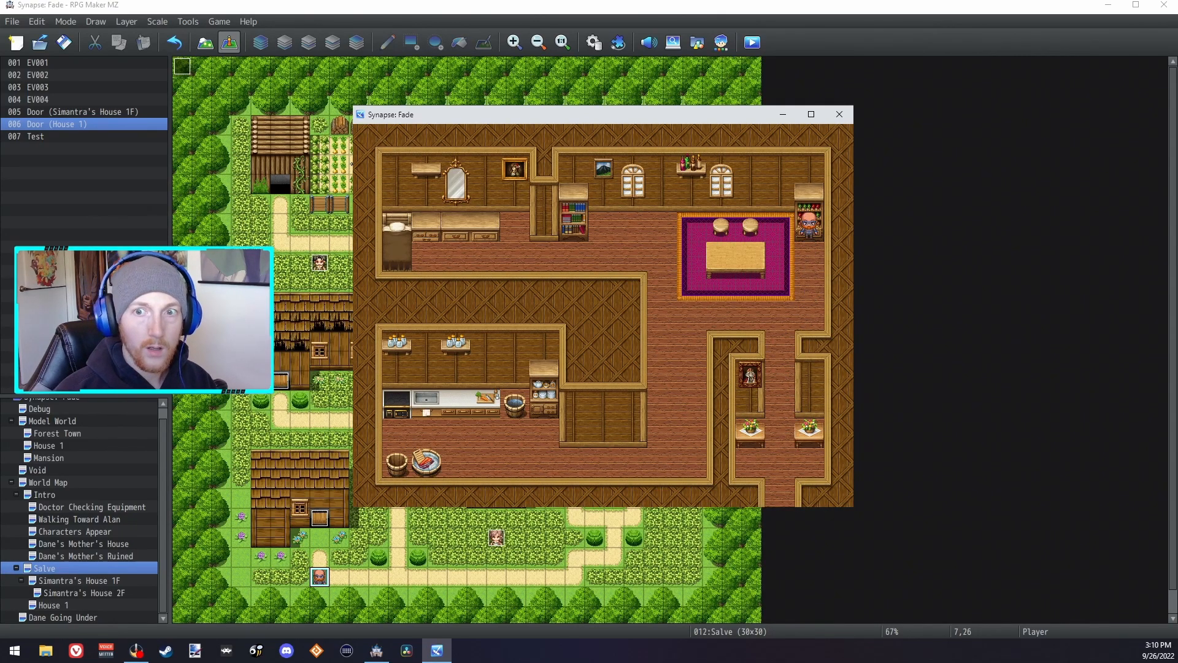
Step: Walk the character around House 1's upper room to test passability of the shelves, walls and dining area
key("Down")
key("Up")
key("Down")
key("Up")
key("Left")
key("Up")
key("Right")
key("Left")
key("Down")
key("Left")
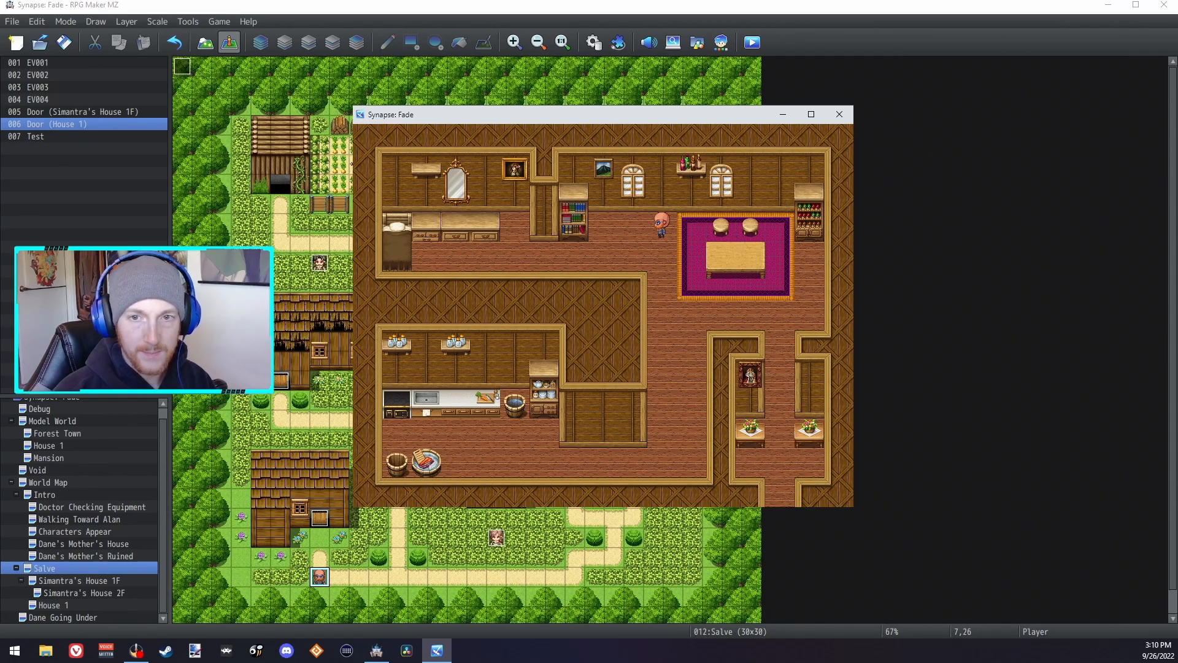
key("Right")
key("Left")
key("Down")
key("Right")
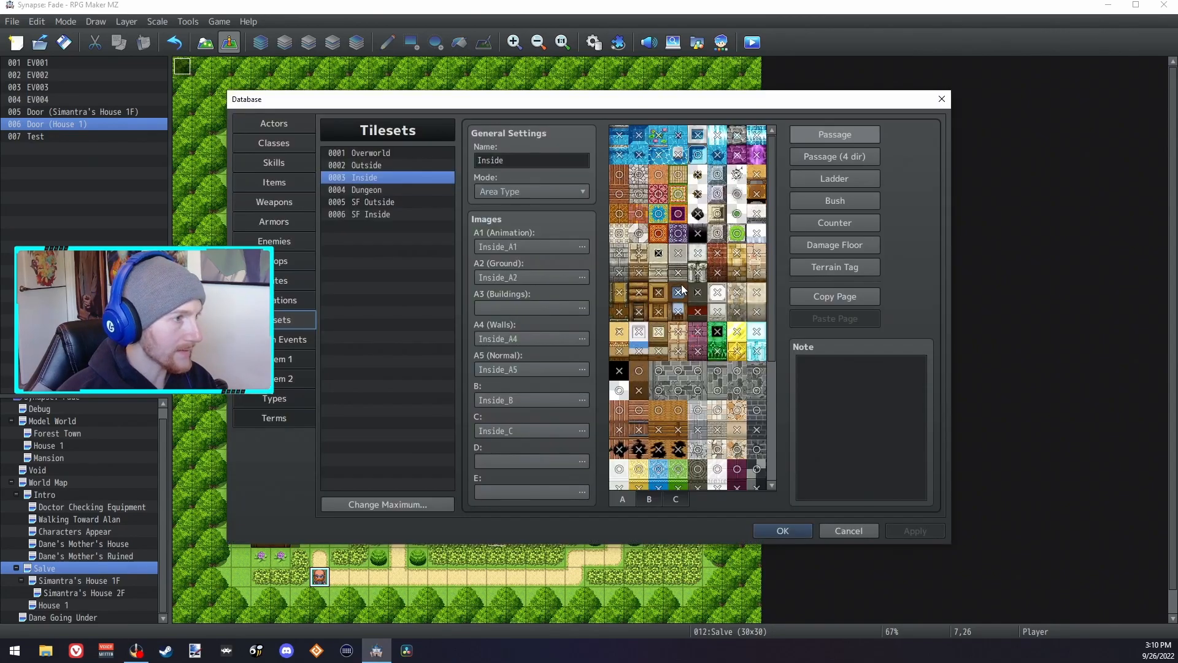
Step: Adjust the Inside tileset's tile passage settings in the database and save them
left_click(617, 394)
left_click(649, 499)
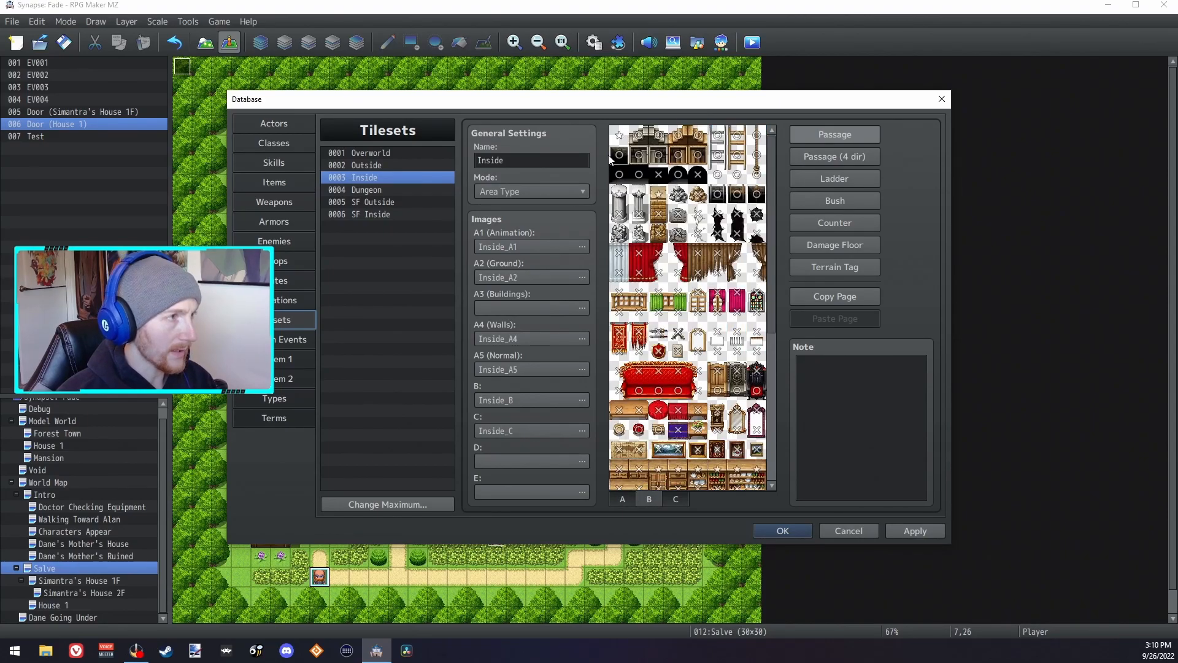
key("Return")
Step: Run another playtest and check the character's movement beside the plant tables in House 1's entry hall
left_click(752, 41)
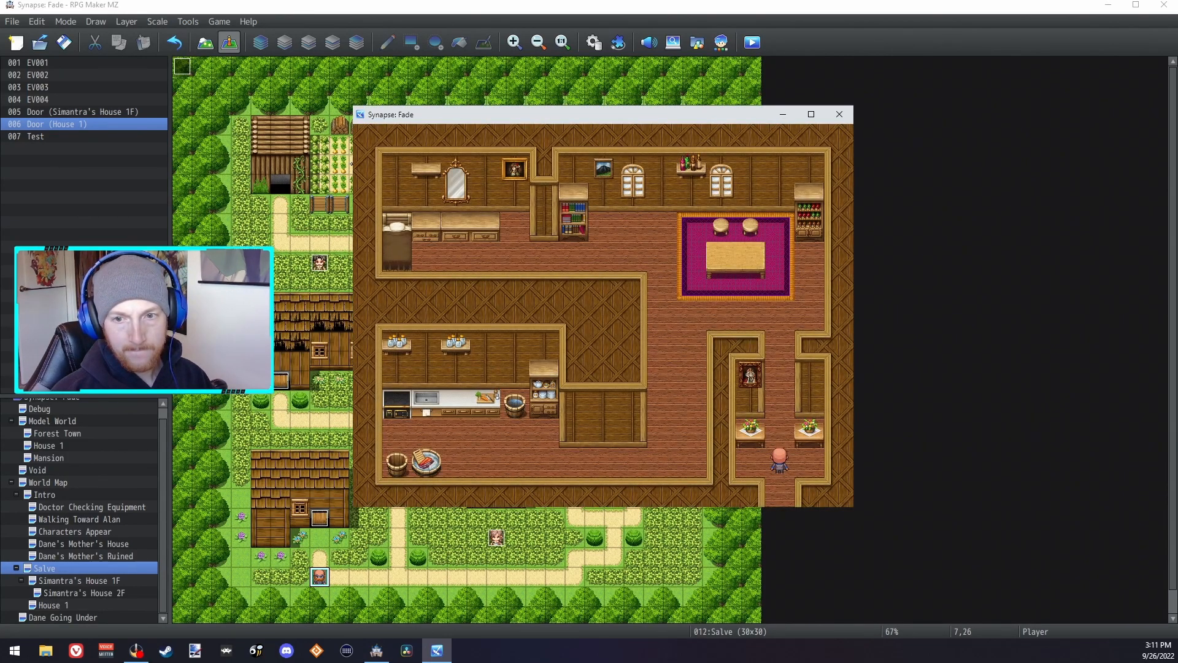
key("Right")
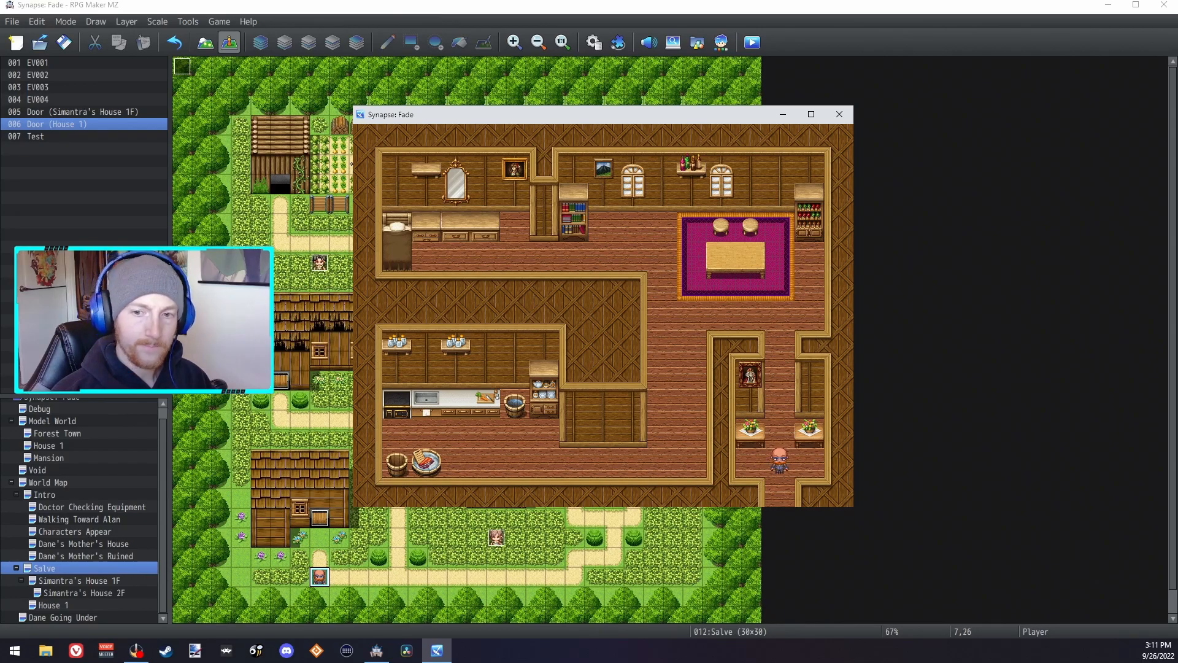
key("Left")
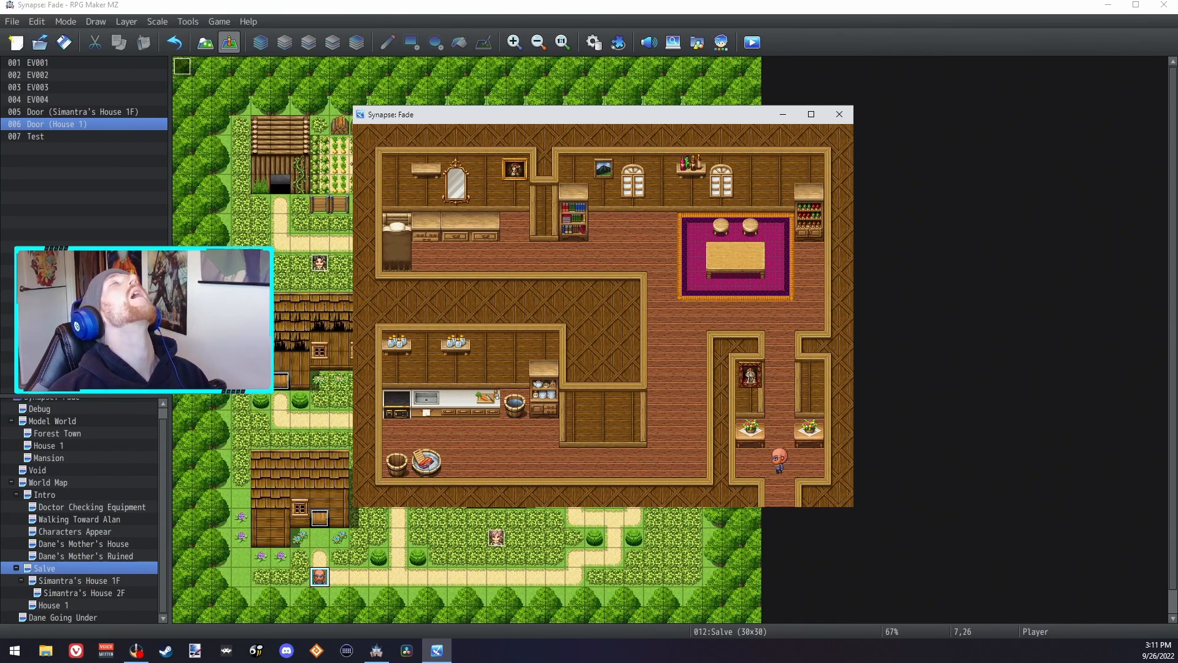
key("Left")
key("Right")
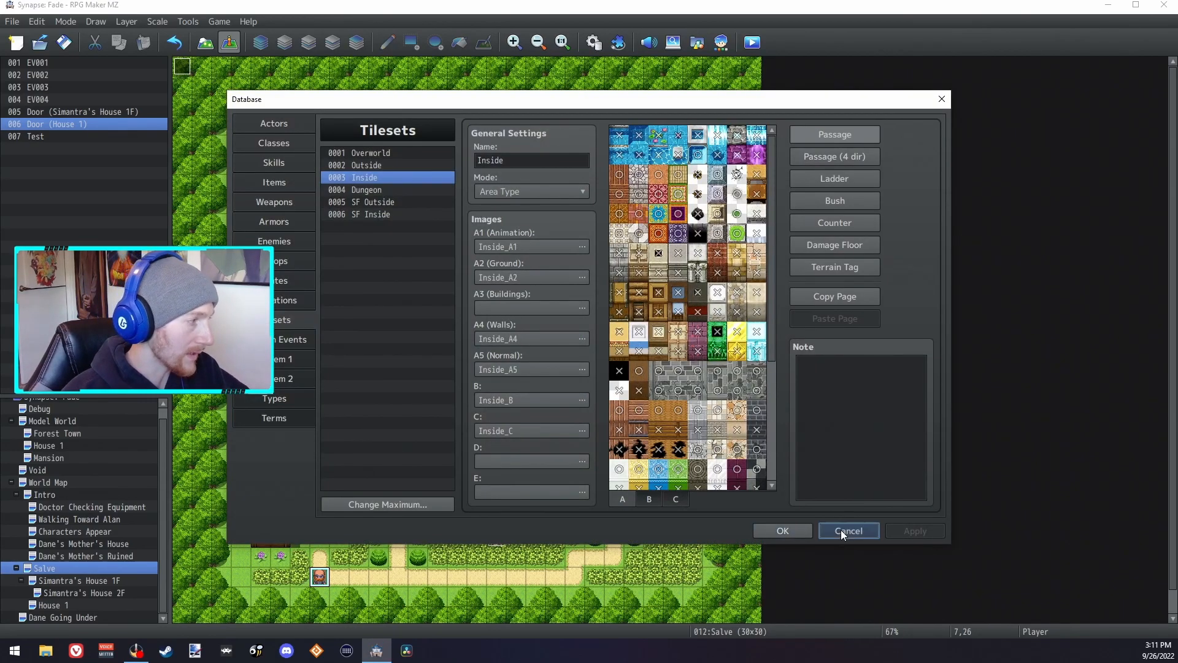
Step: Cancel the database, open the House 1 map, and review the Inside tileset's passage settings again
left_click(841, 529)
left_click(57, 617)
left_click(51, 610)
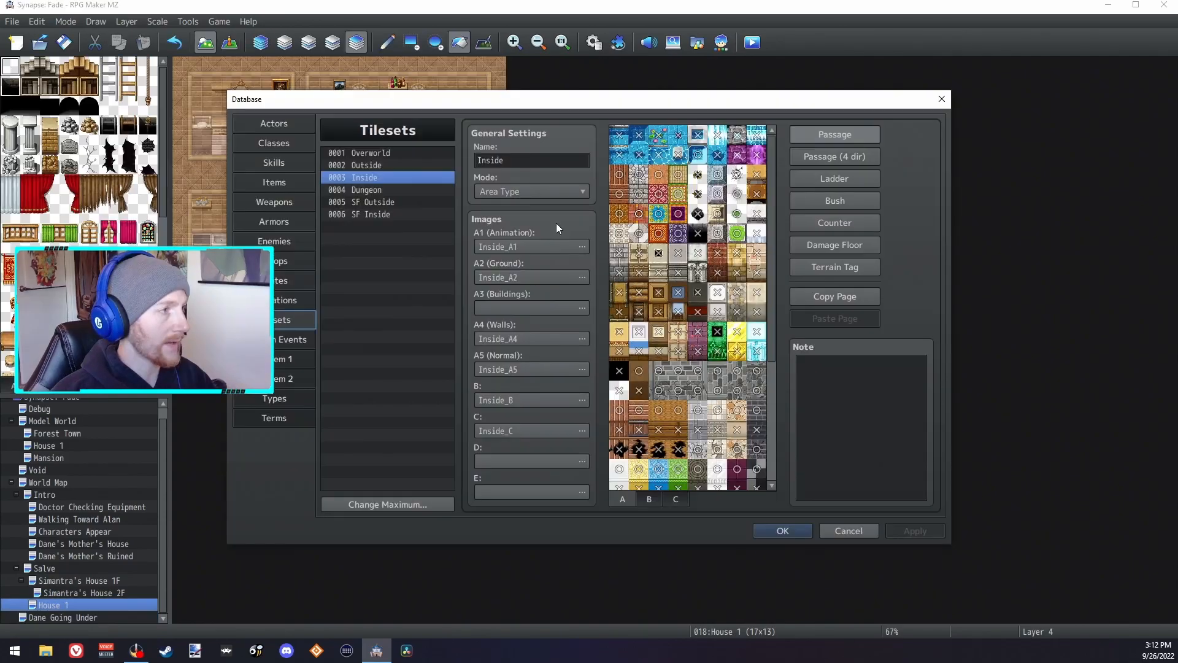
scroll(628, 496, "down", 1)
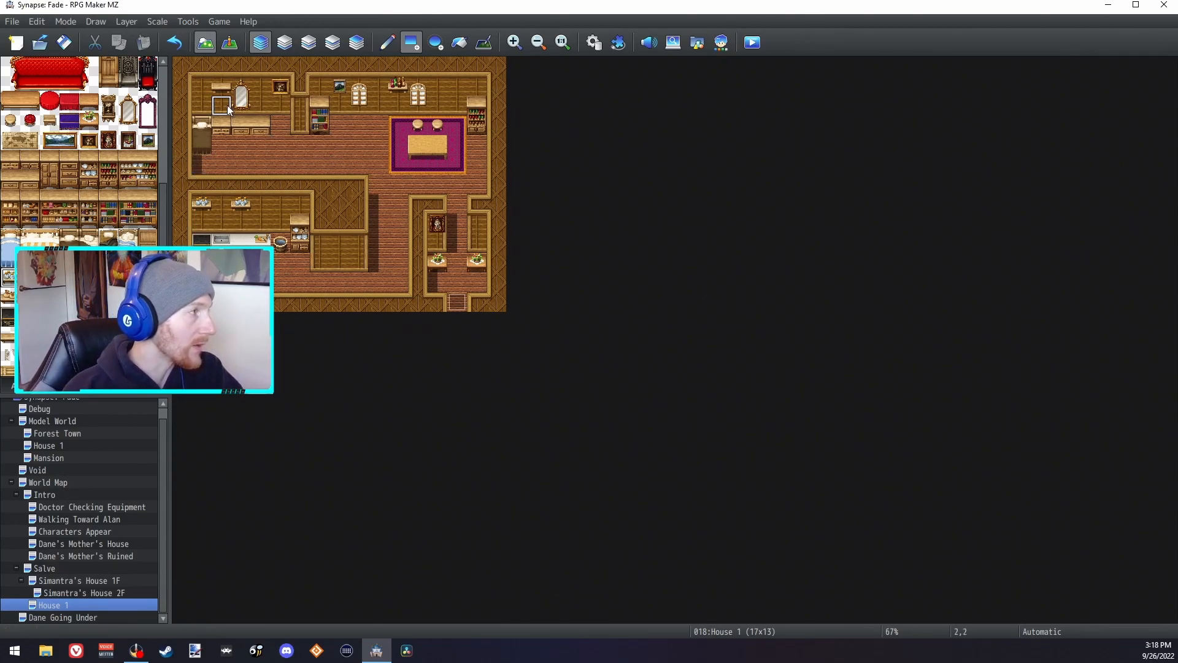
Step: Playtest the revised House 1, walking through the upper room and down into the kitchen, and close the game
left_click(753, 43)
key("Left")
key("Up")
key("Left")
key("Up")
key("Right")
key("Down")
key("Left")
key("Down")
key("Right")
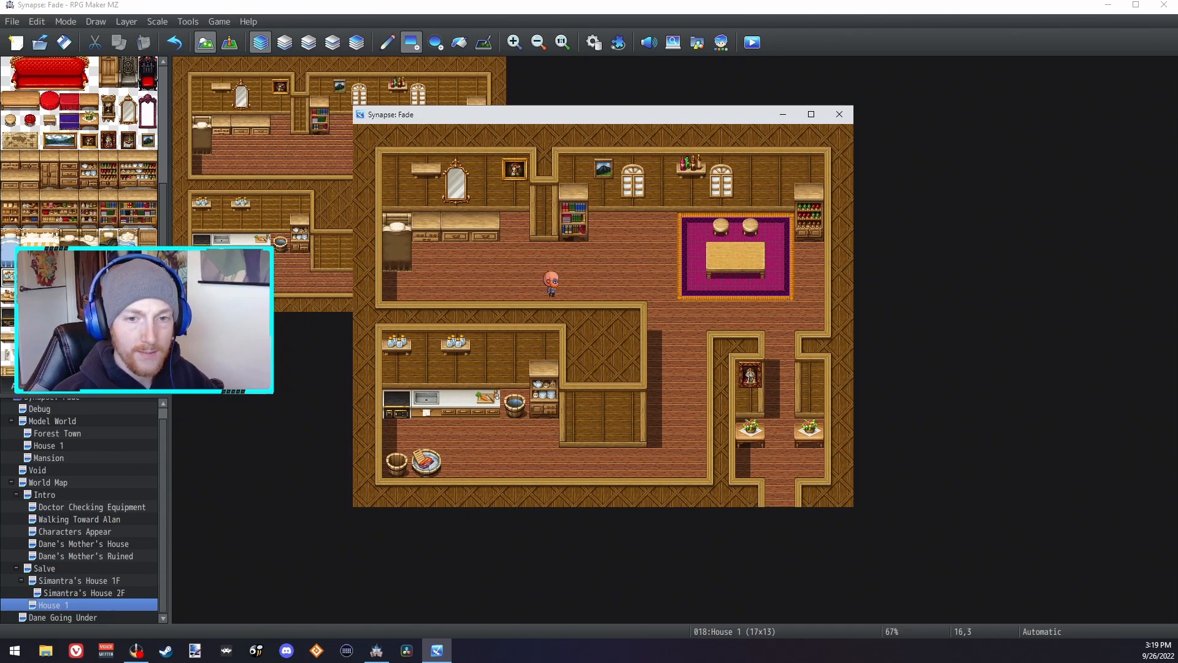
key("Right")
key("Down")
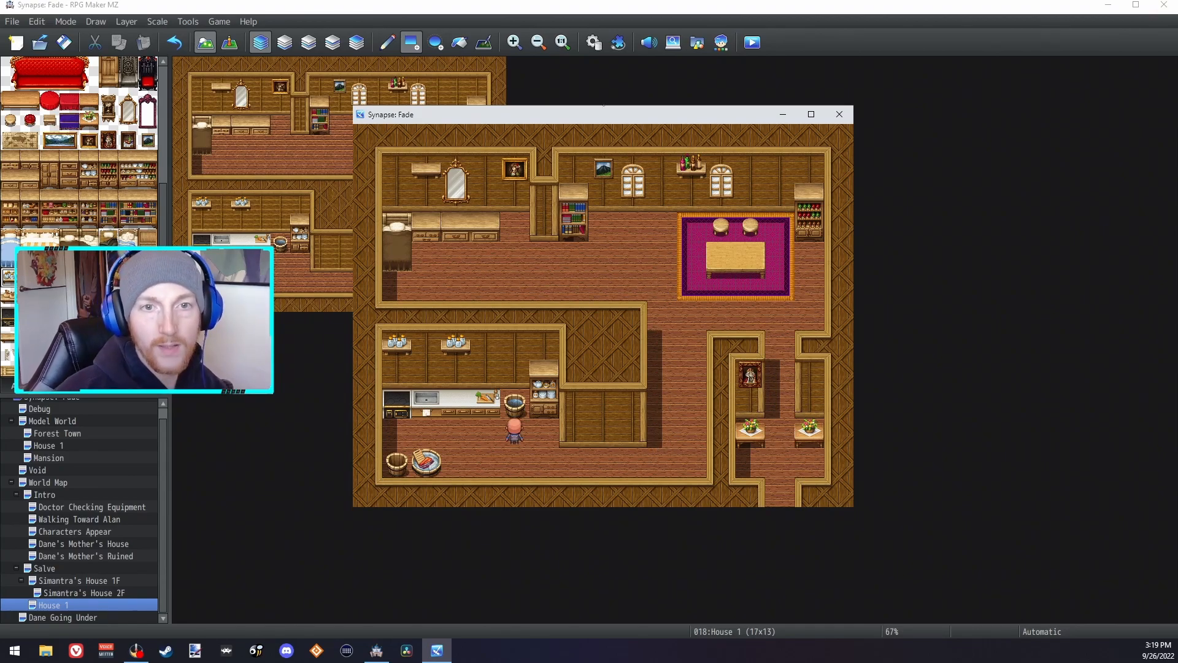
left_click(839, 115)
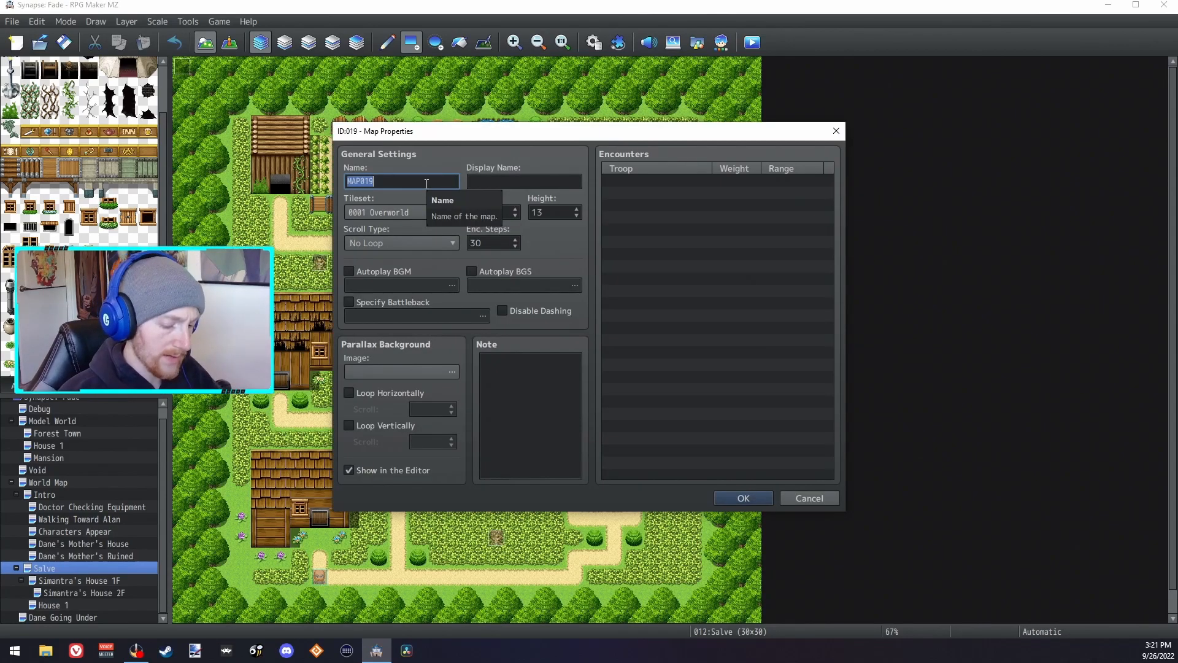
Step: Name the new map under Salve "House 2" and create it
type("House 2")
key("Return")
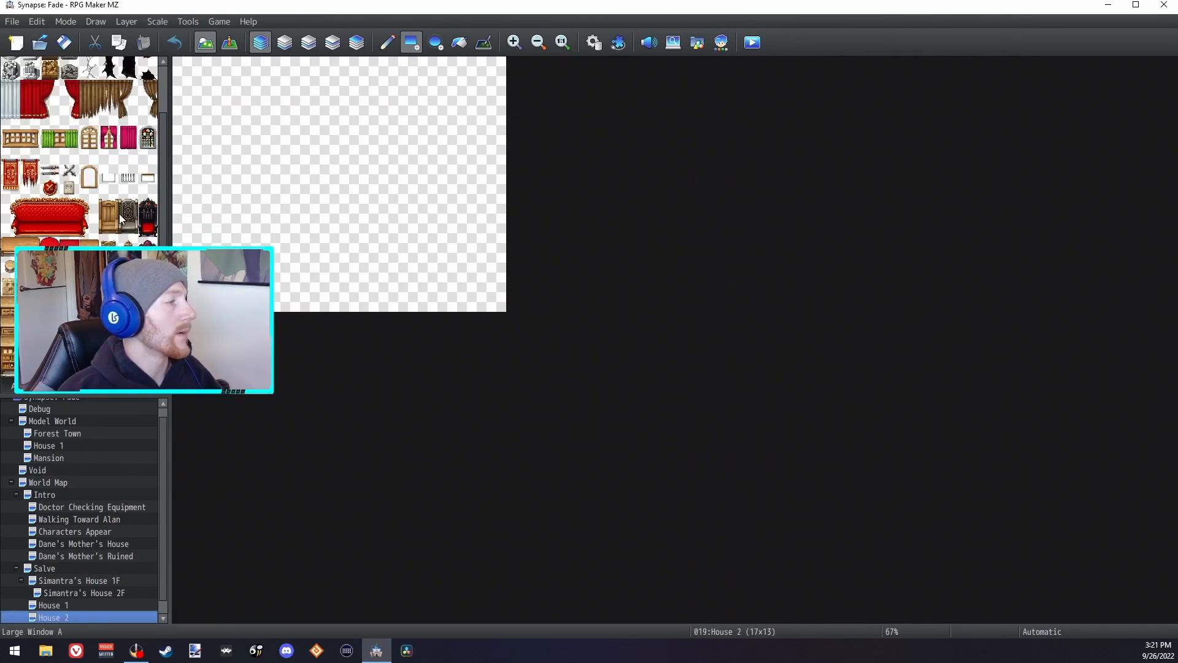
Step: Paint a one-tile-thick brown wooden wall-top border around the whole edge of the House 2 map
scroll(107, 198, "up", 2)
left_click(20, 386)
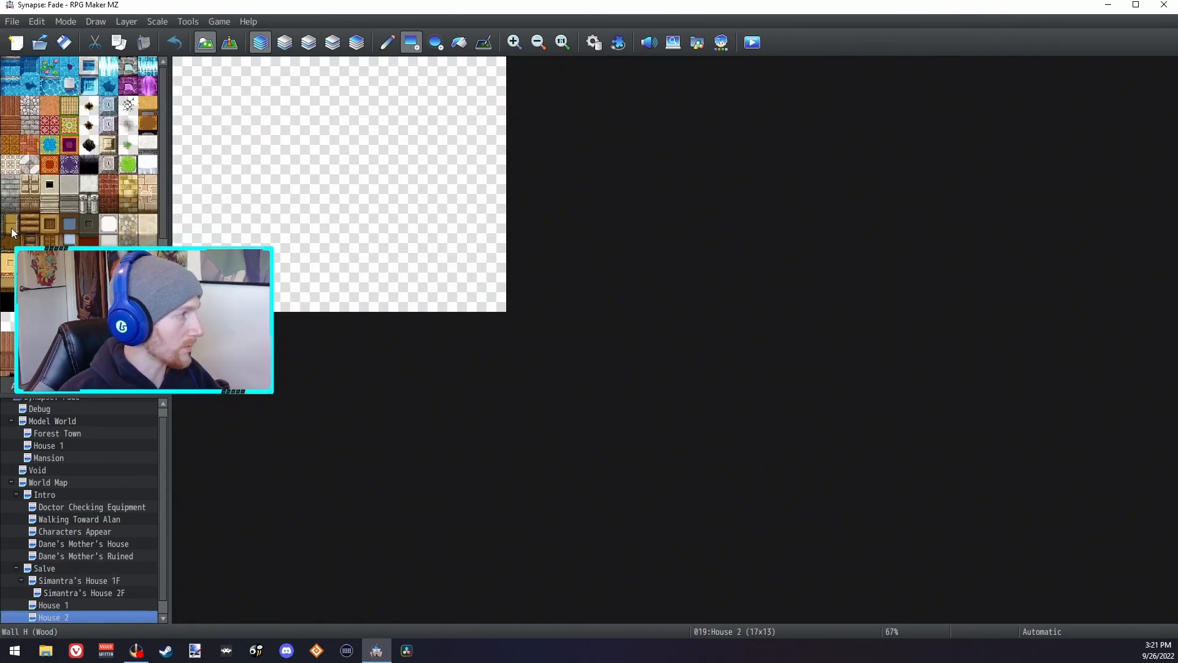
left_click(41, 224)
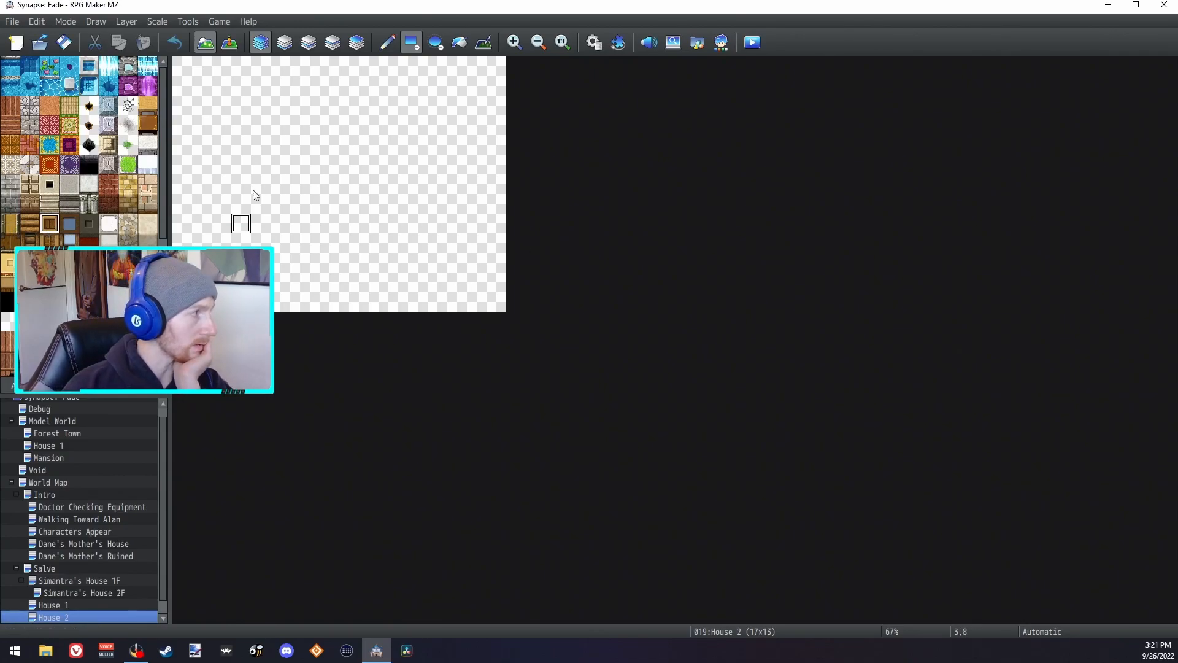
mouse_move(182, 86)
left_mouse_down()
mouse_move(182, 71)
mouse_move(181, 257)
left_mouse_up()
mouse_move(182, 302)
left_mouse_down()
mouse_move(491, 305)
mouse_move(492, 244)
left_mouse_up()
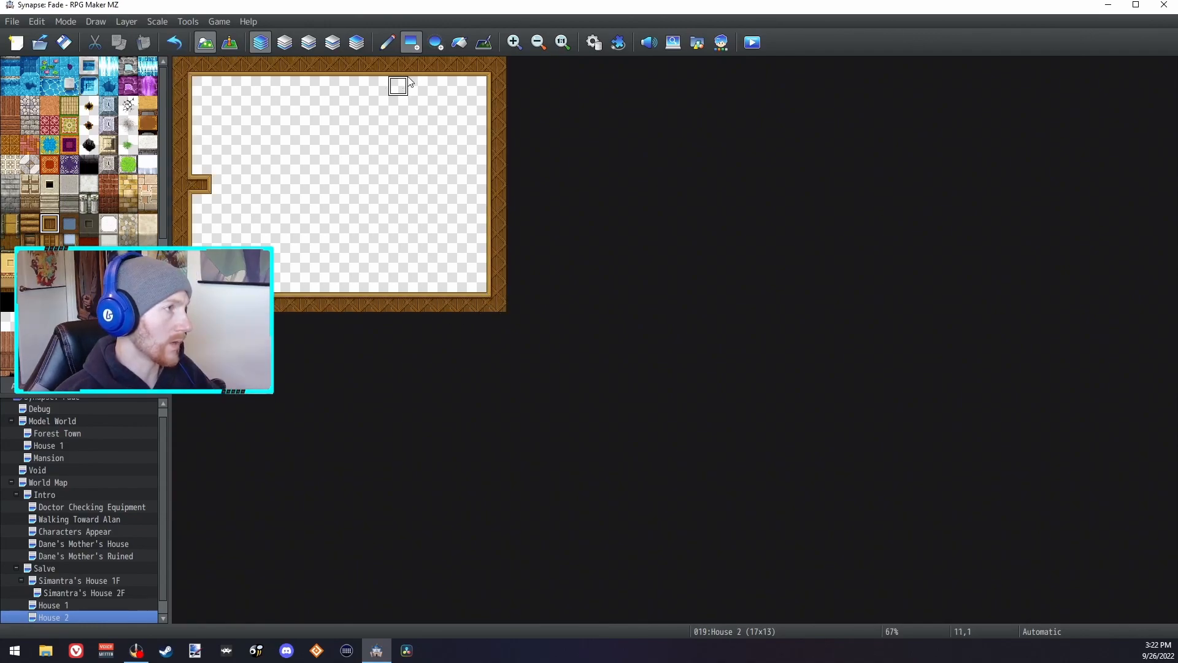
Step: Add vertical wall-top partitions in House 2 at columns 5 and 11 down to row 4, and at column 5 from row 8 to the bottom wall
left_click_drag(398, 63, 395, 150)
left_click_drag(281, 68, 280, 147)
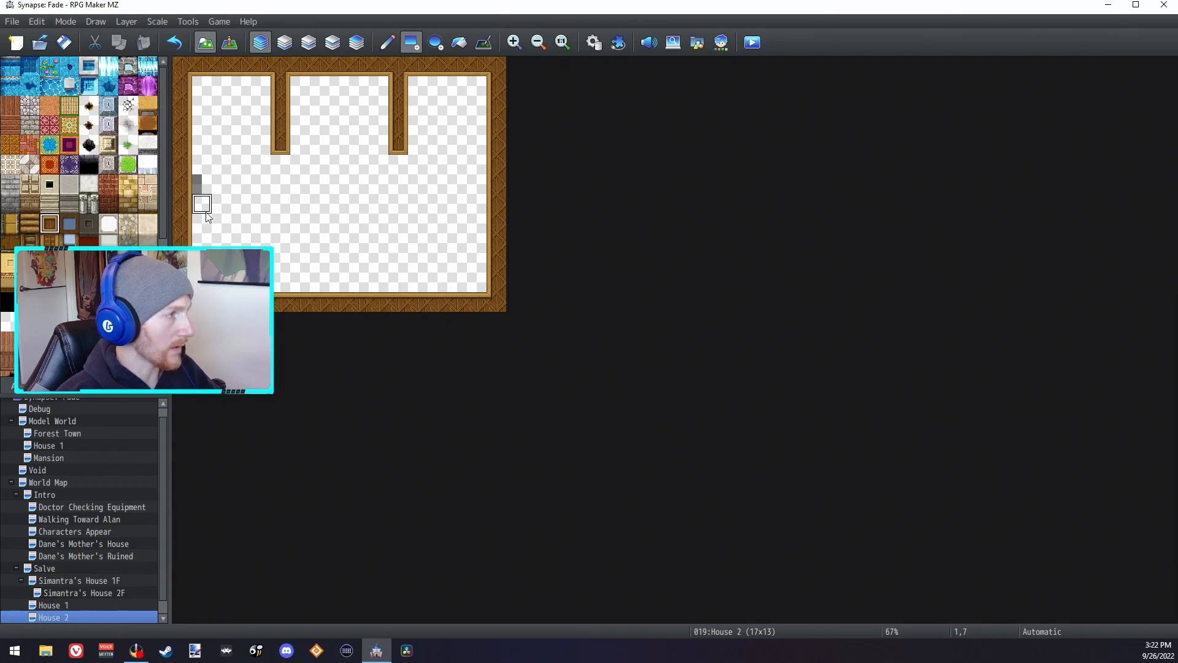
left_click_drag(289, 229, 285, 294)
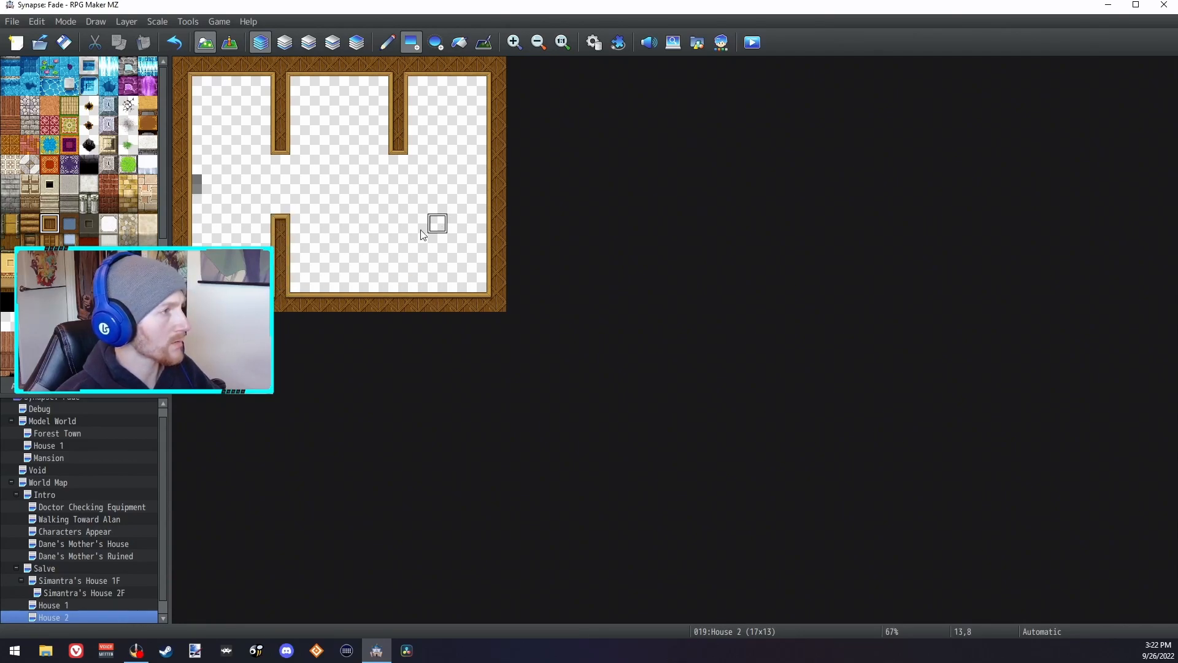
Step: Try an L-shaped partition along row 8 from column 7 to column 11 and down to the bottom wall, and undo it
left_click_drag(319, 223, 399, 282)
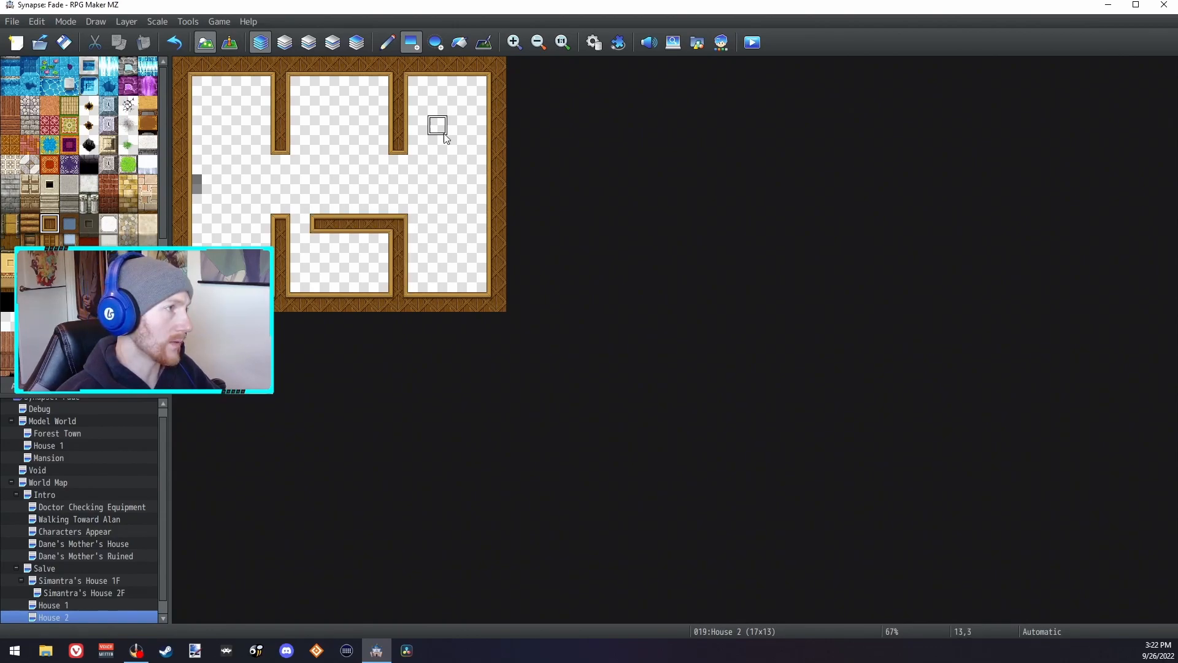
key("ctrl+z")
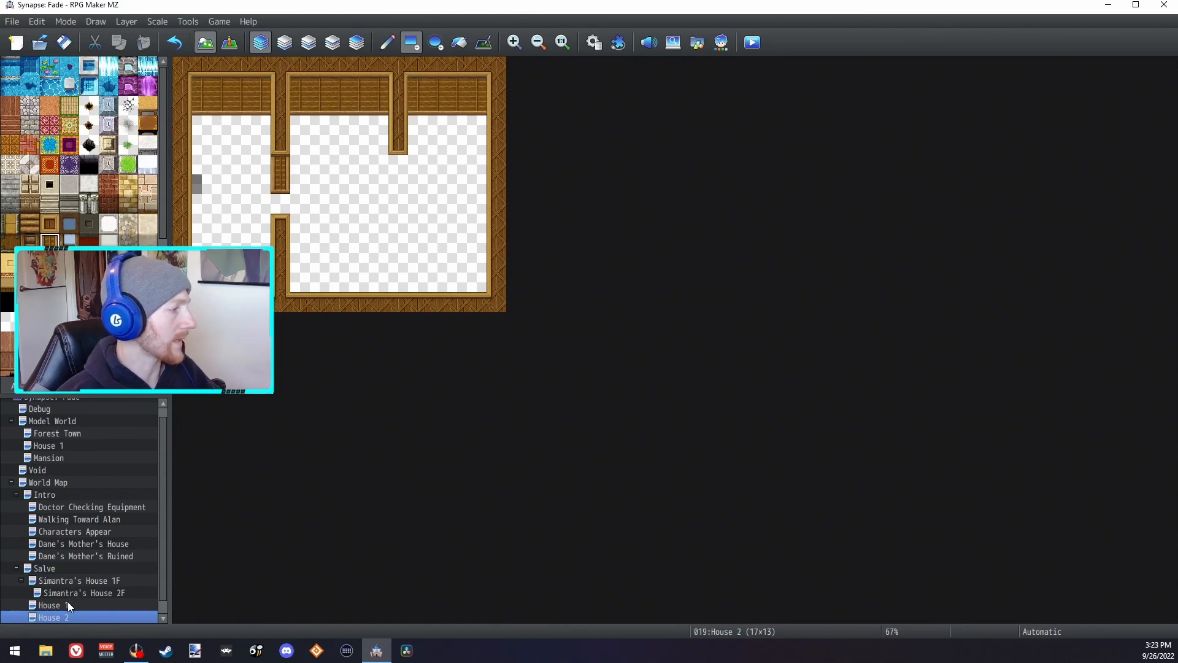
Step: Return to House 1 and add a clock against the entry hall wall at column 15, above the plant table
left_click(69, 605)
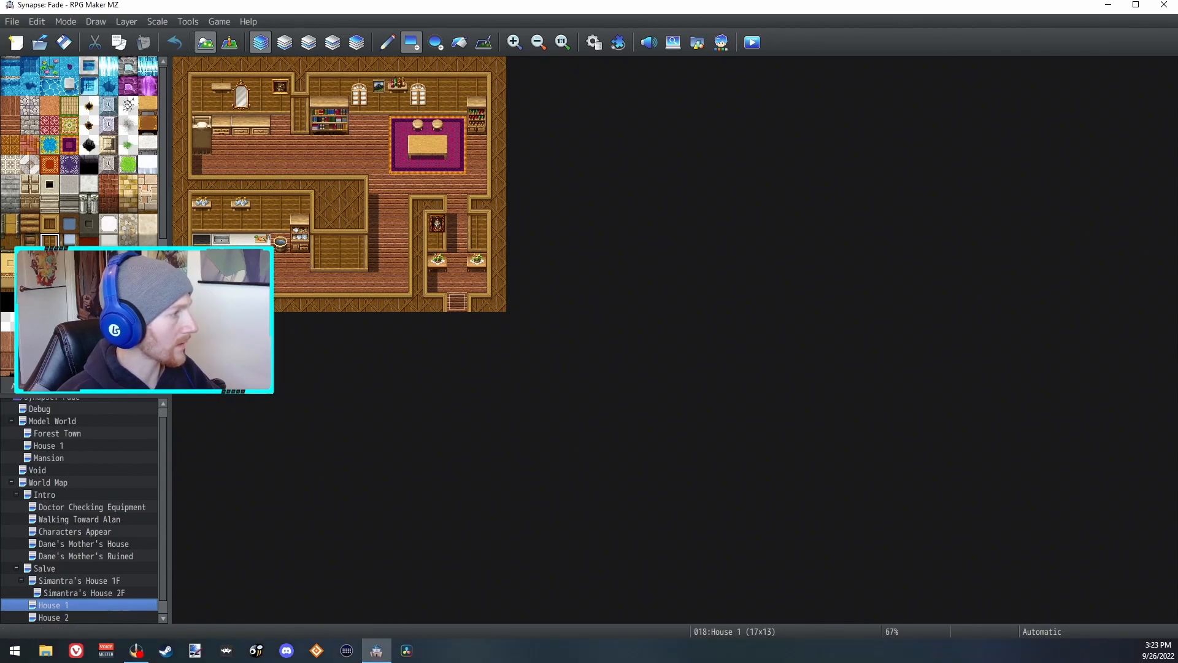
left_click(40, 386)
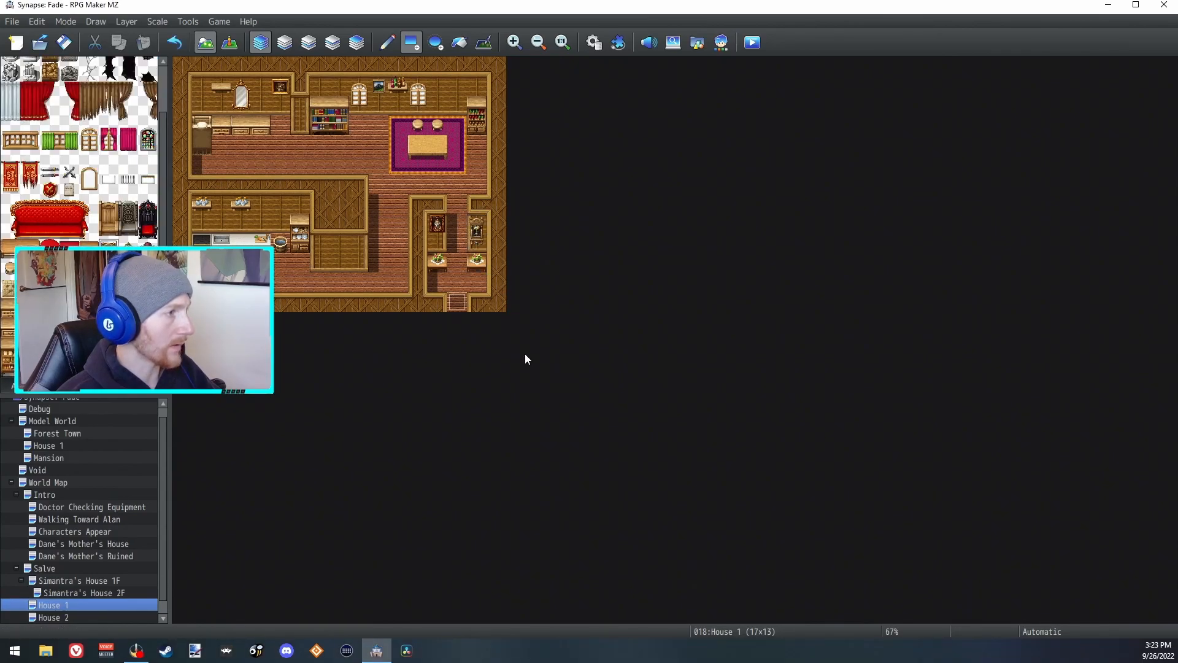
Step: Return to House 2, lengthen the column 5 wall-top partition down to row 5, and erase its lower section from row 8 down
key("ctrl+z")
left_click(339, 245)
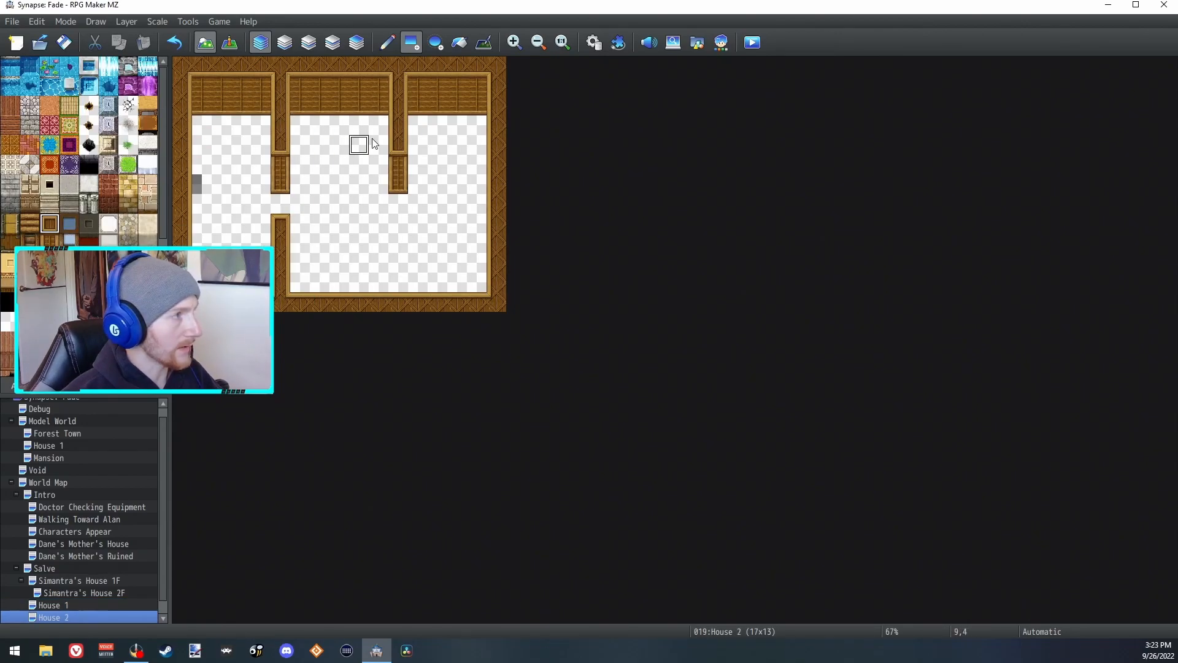
left_click(280, 165)
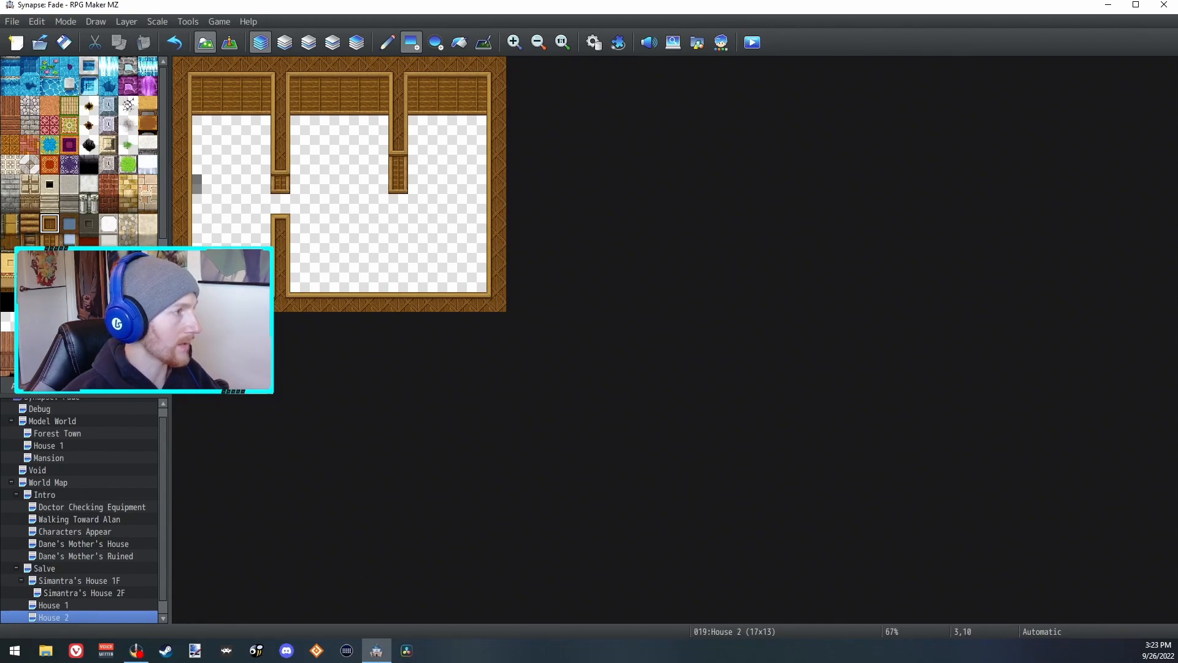
left_click(8, 322)
left_click_drag(280, 282, 281, 224)
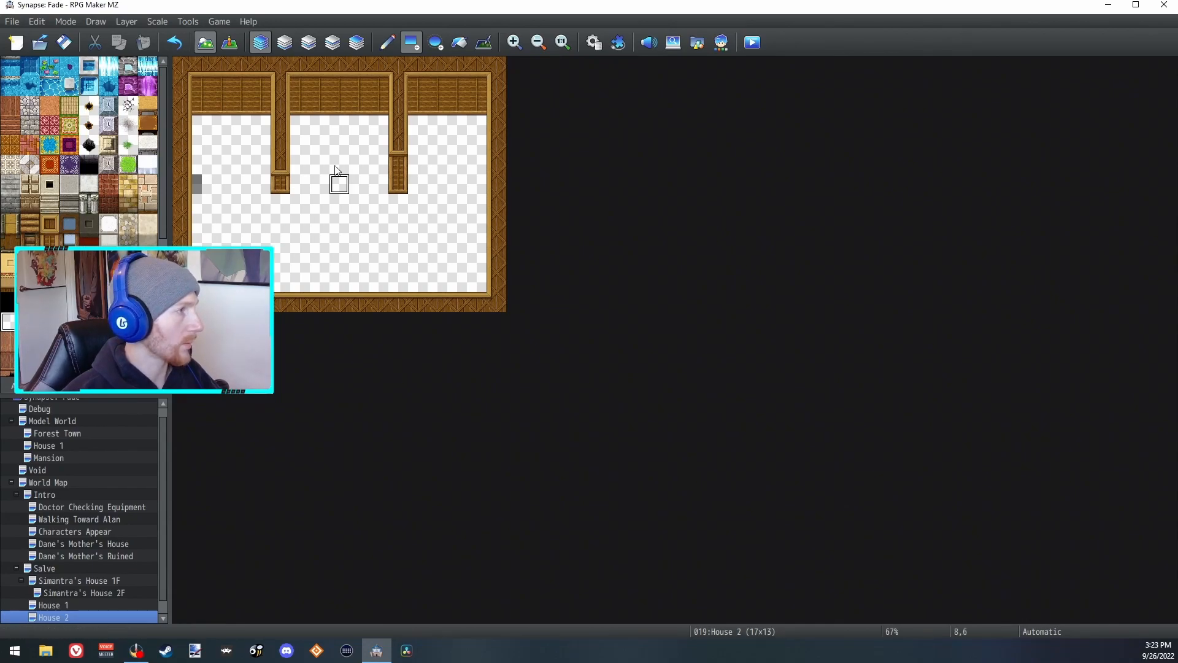
Step: Paint wall-top partitions along row 7 at columns 1–4 and 8–11, extend column 11 down to meet them, and shorten column 5 to row 3
left_click(50, 223)
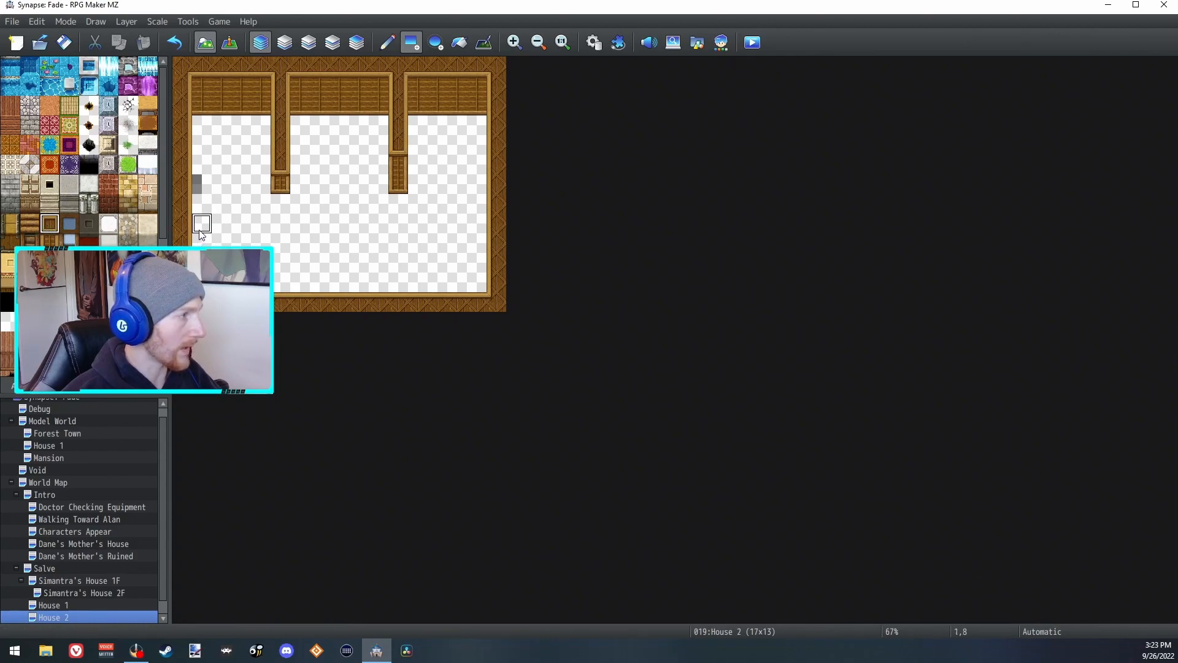
left_click_drag(202, 233, 402, 130)
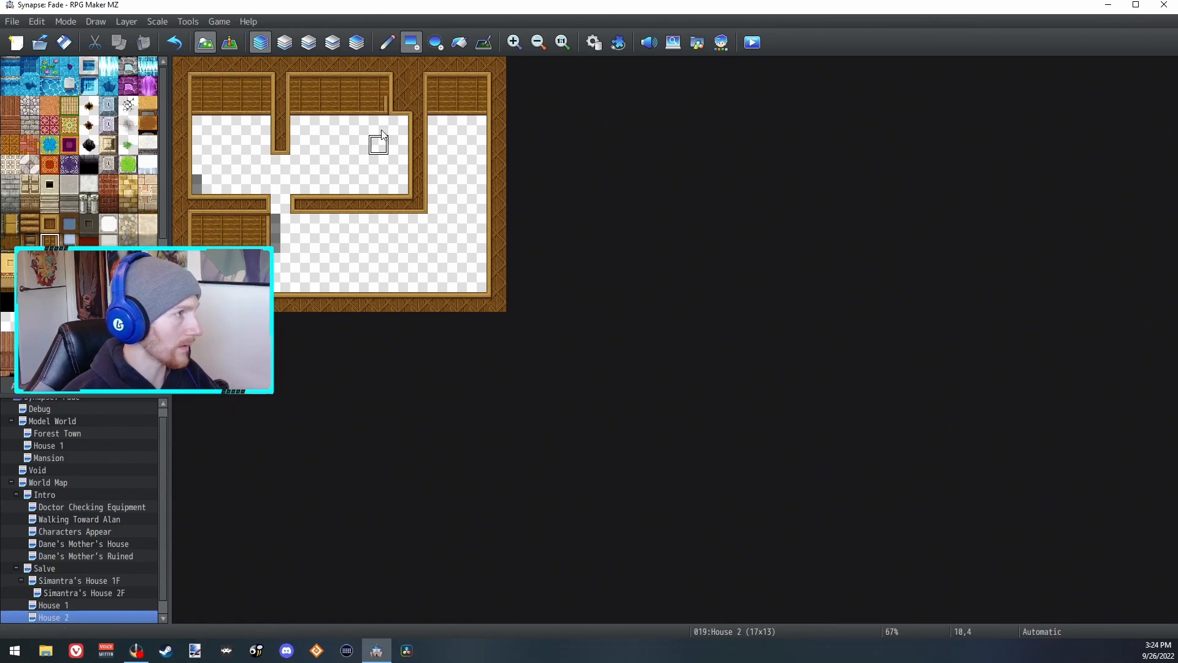
key("ctrl+z")
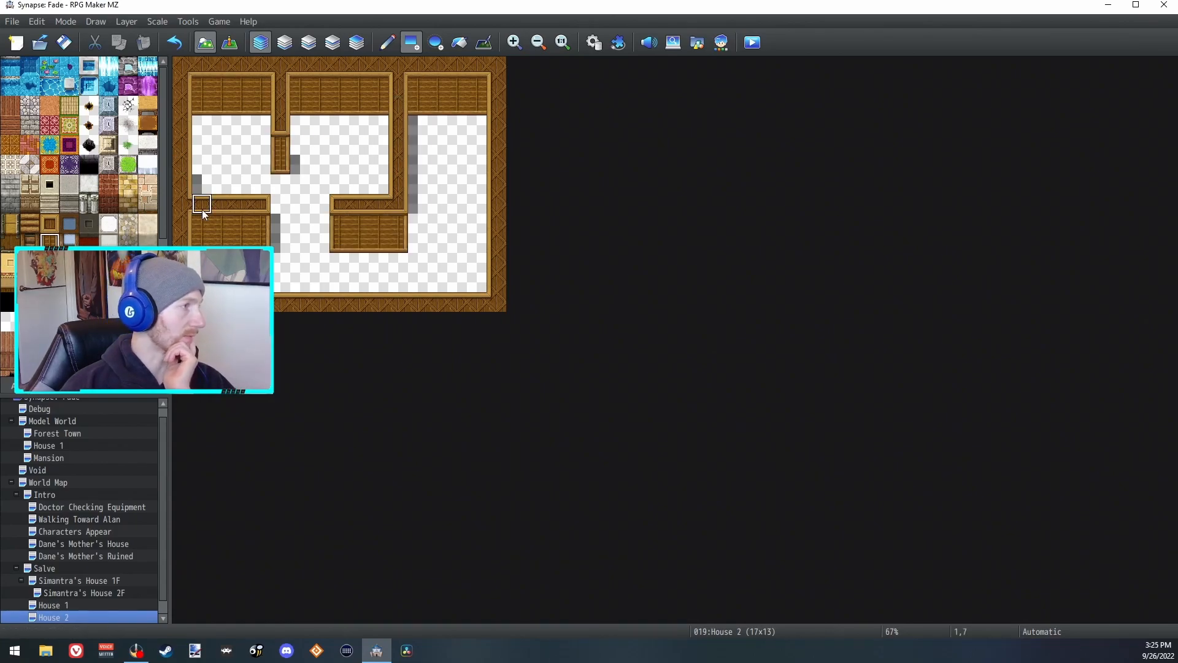
Step: Thicken the row 7 partitions upward to row 6, clearing the nearby shadows, and shorten the column 5 partition by one tile
scroll(78, 402, "down", 1)
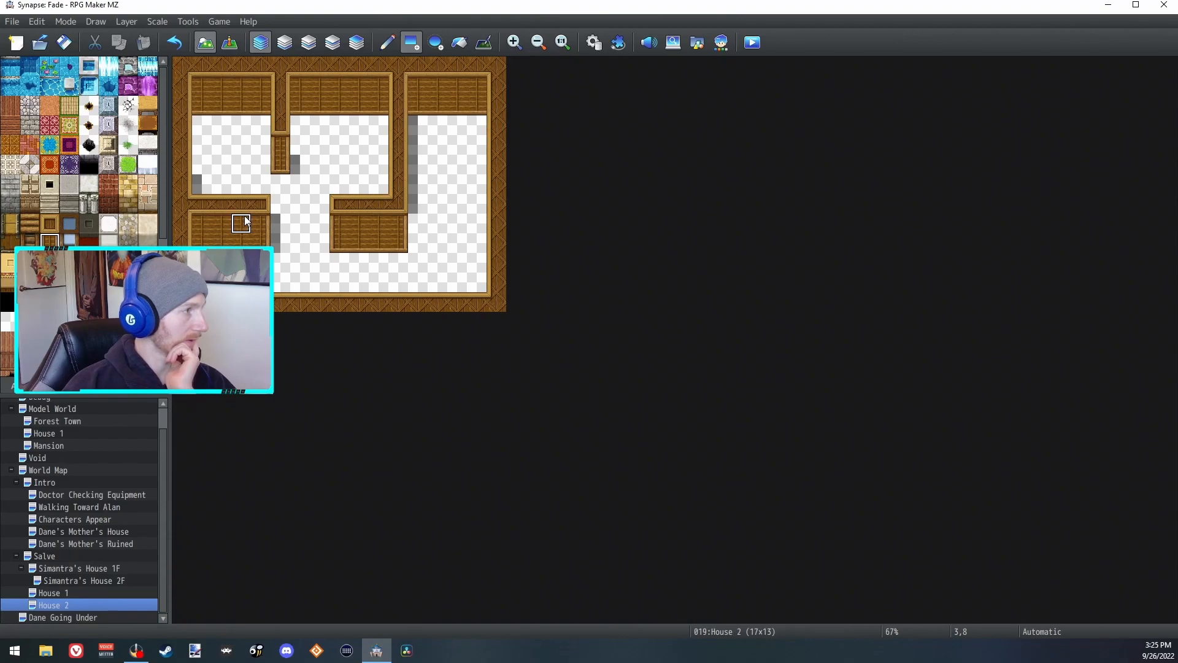
left_click(203, 185)
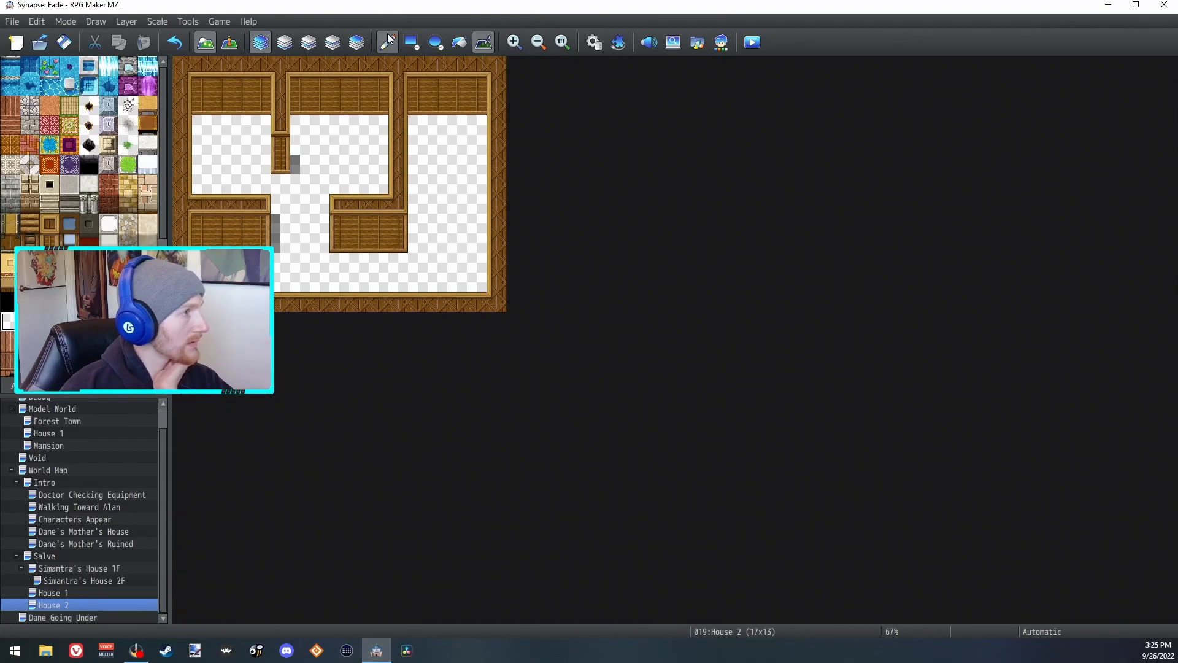
left_click(388, 42)
left_click_drag(281, 164, 281, 134)
left_click(50, 240)
left_click(280, 143)
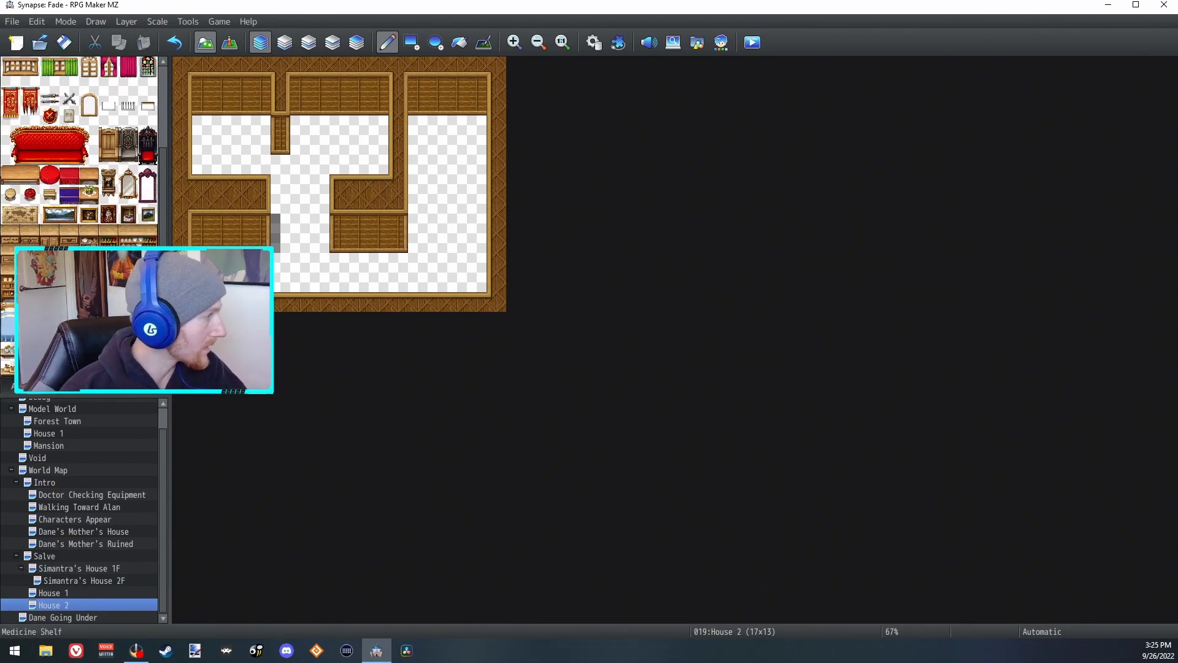
Step: Try blue single beds at columns 1 and 4 against the back wall of the left bedroom
scroll(69, 258, "down", 2)
left_click_drag(10, 240, 10, 258)
left_click(261, 134)
left_click(202, 134)
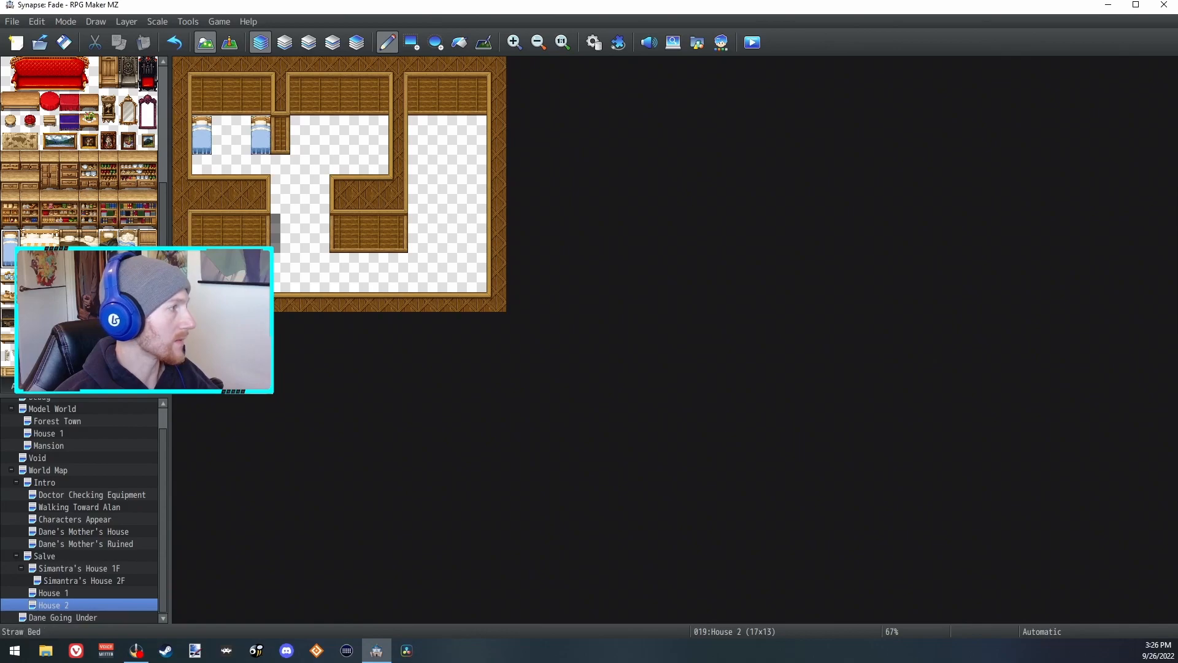
Step: Place an orange-striped double bed at columns 8–9 in the middle bedroom and cover the House 2 floor with reddish wood planks
left_click(32, 239)
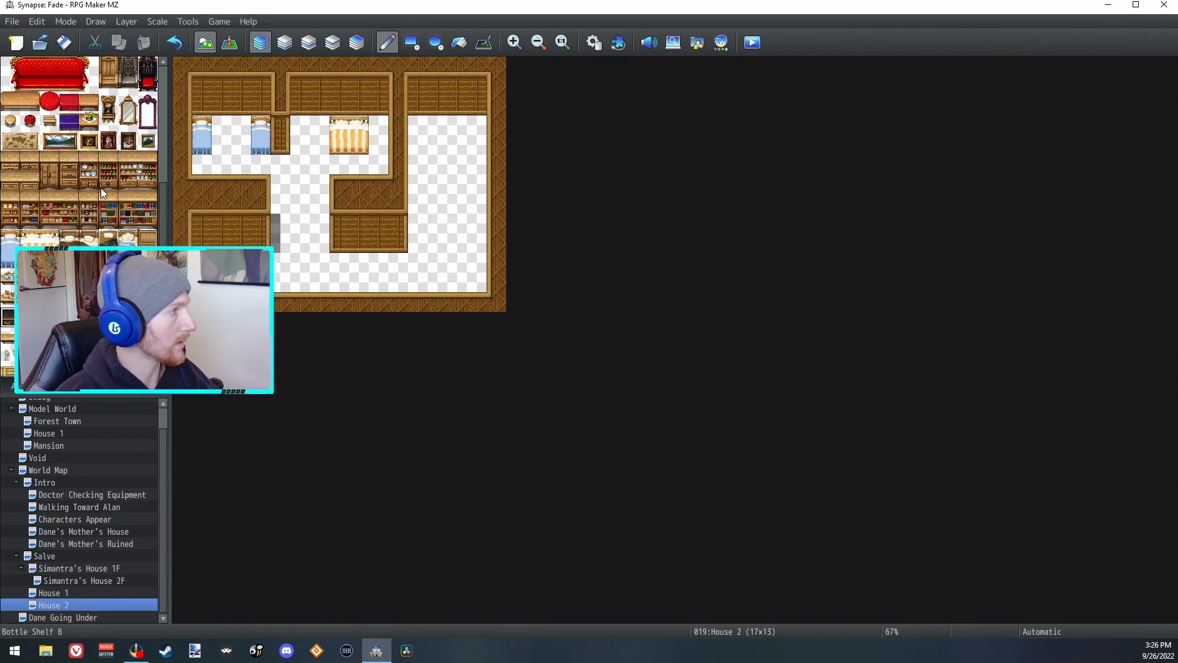
left_click(9, 385)
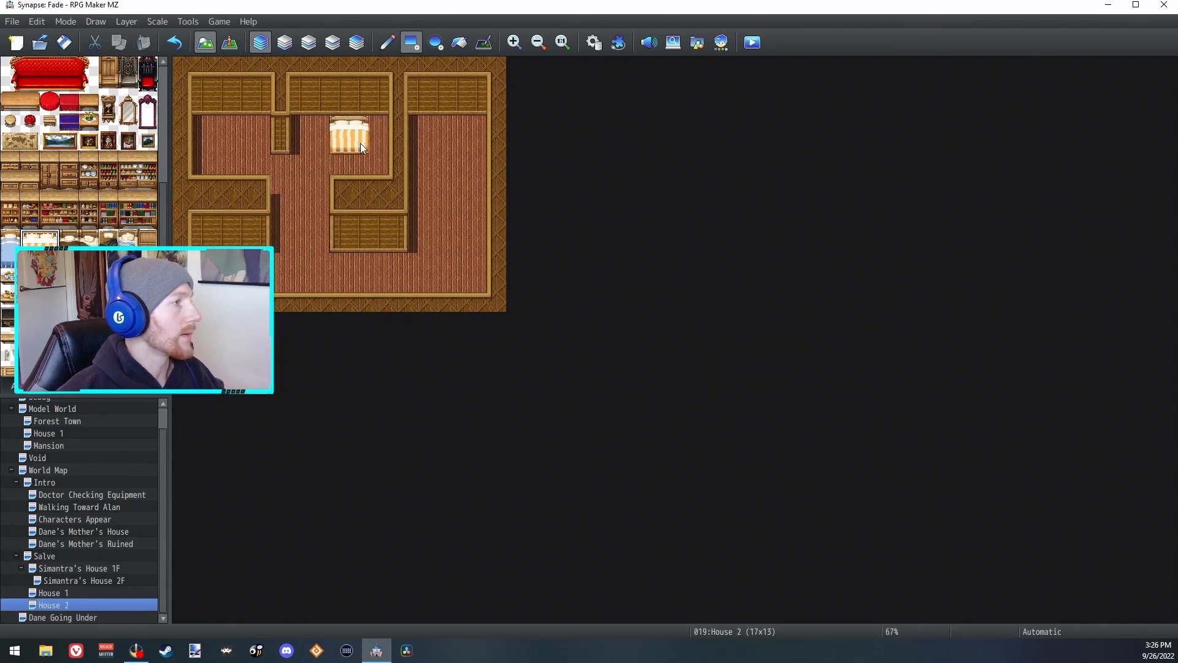
Step: Place brown single beds at columns 1 and 4 with drawers between them, and a matching drawer beside the striped double bed
left_click(9, 246)
left_click(111, 240)
left_click(204, 127)
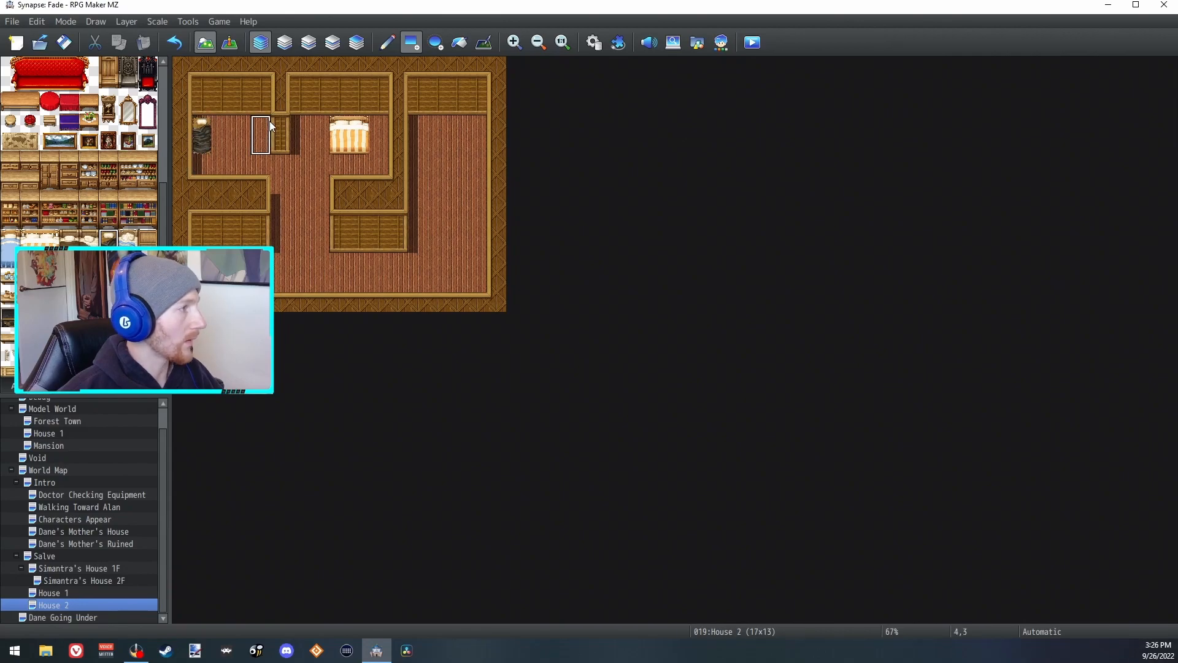
key("ctrl+z")
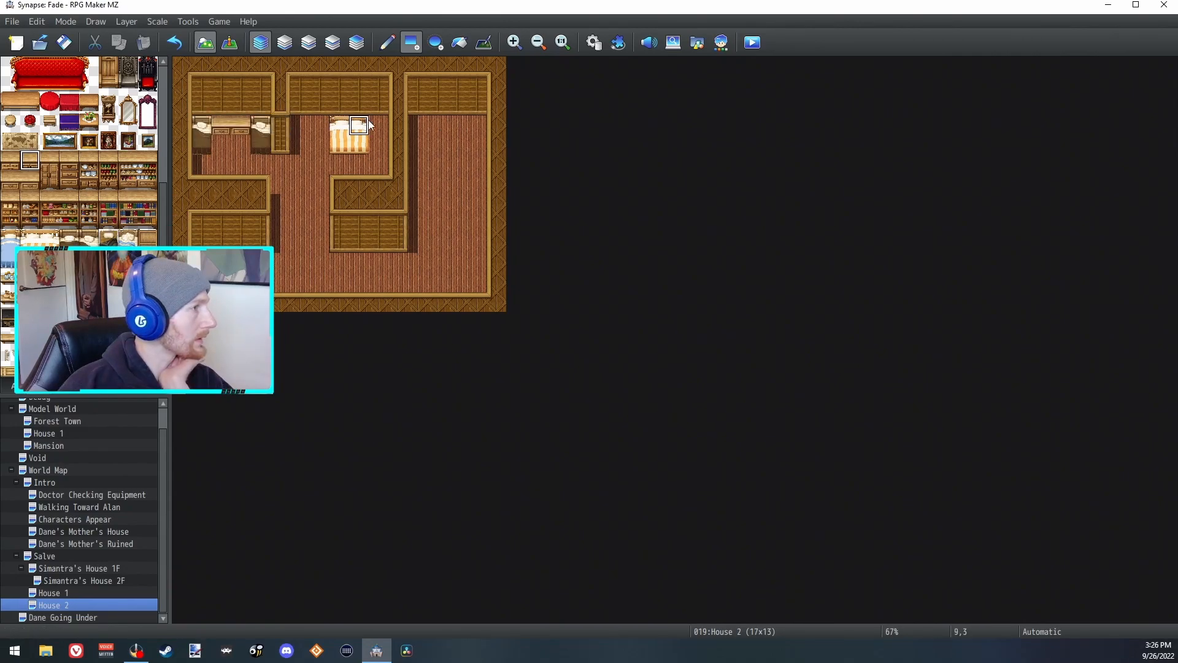
left_click(377, 126)
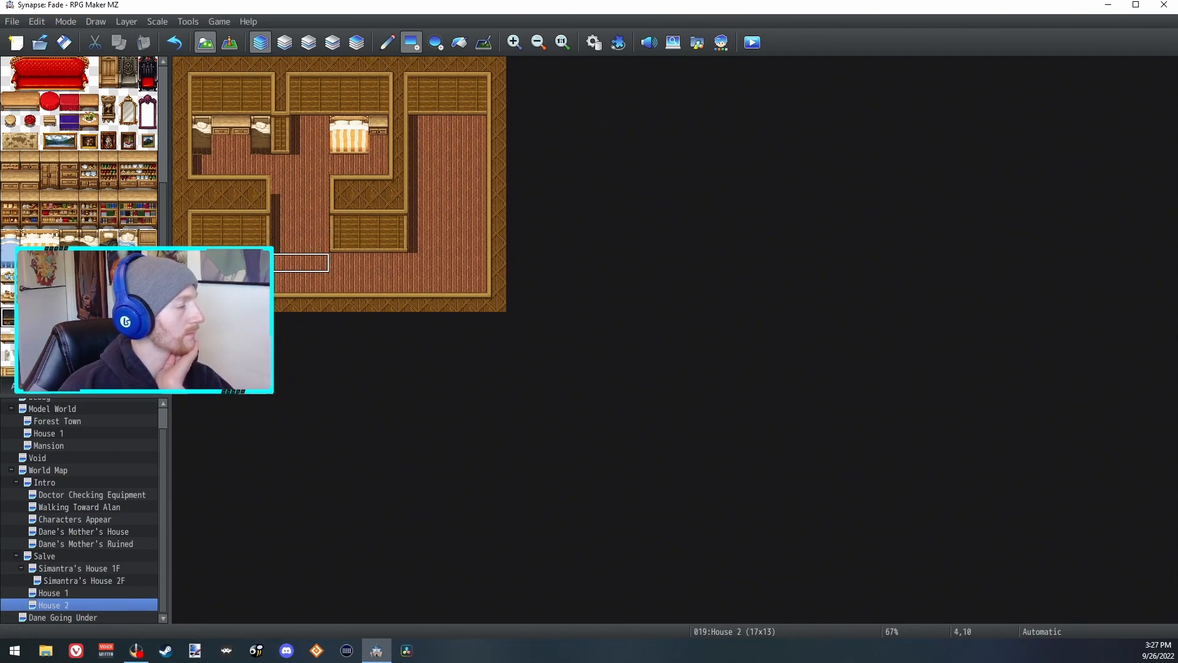
Step: Furnish the east room with stocked shelves, a purple rug over rows 4–7, and a wooden table with four stools around it
left_click_drag(417, 142, 482, 209)
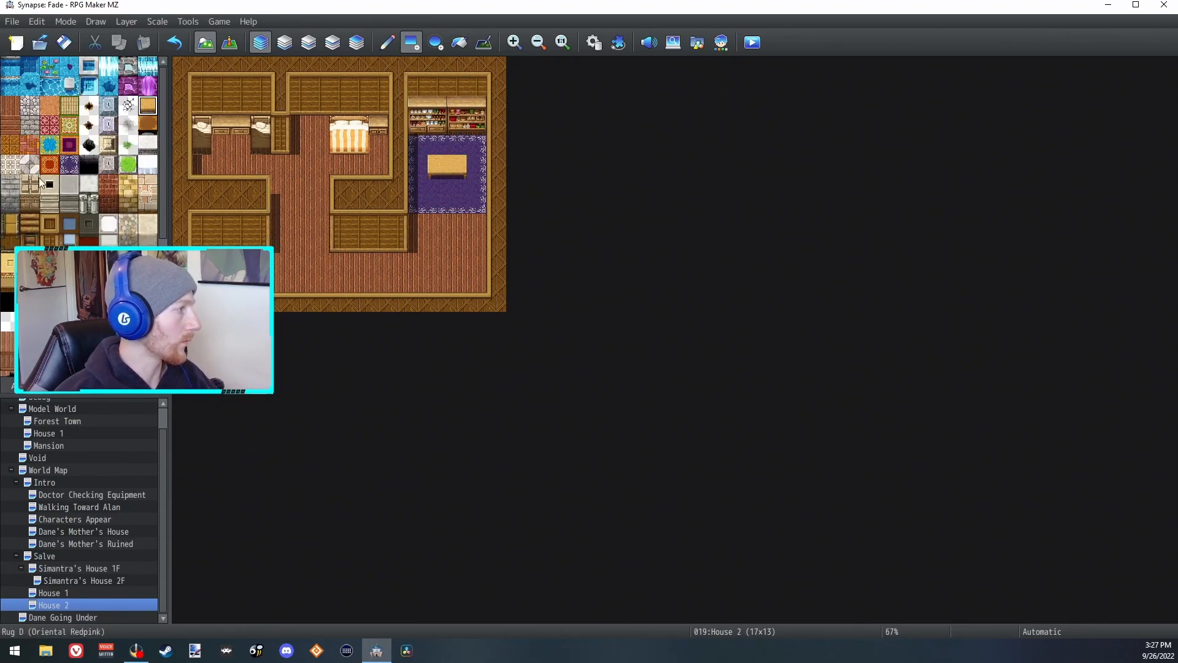
left_click(38, 386)
left_click(9, 121)
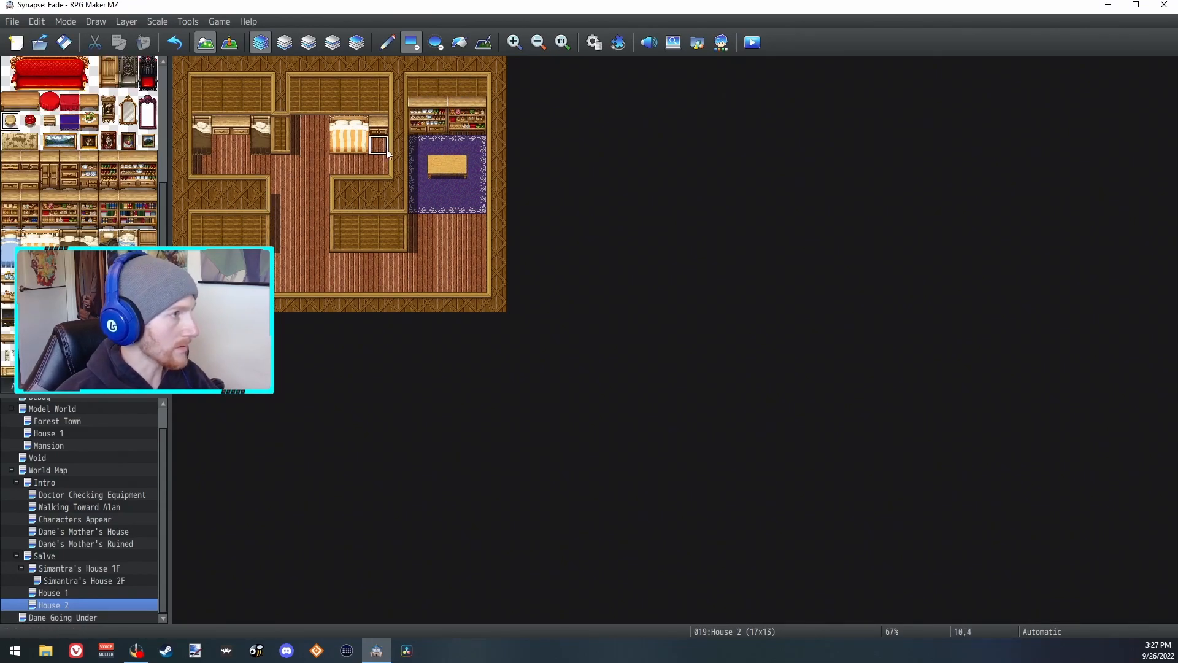
left_click(457, 145)
left_click(438, 145)
left_click(477, 165)
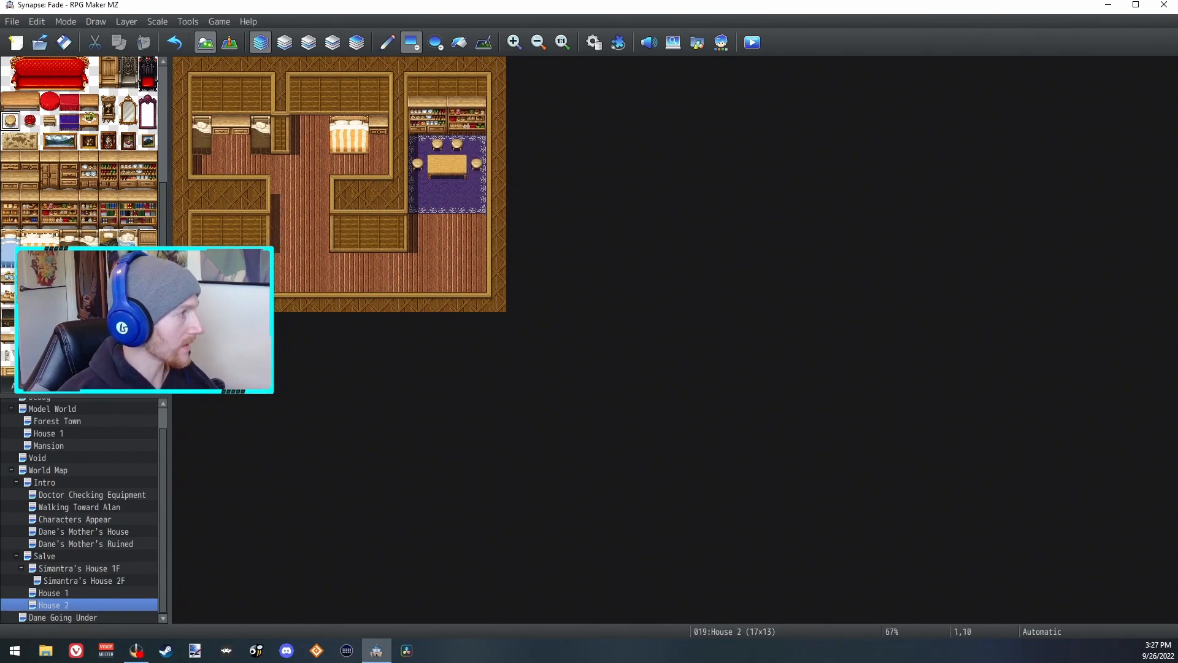
Step: Place two dish cupboards side by side at columns 8–9 against the wall below the middle bedroom
scroll(164, 177, "up", 3)
scroll(164, 177, "up", 5)
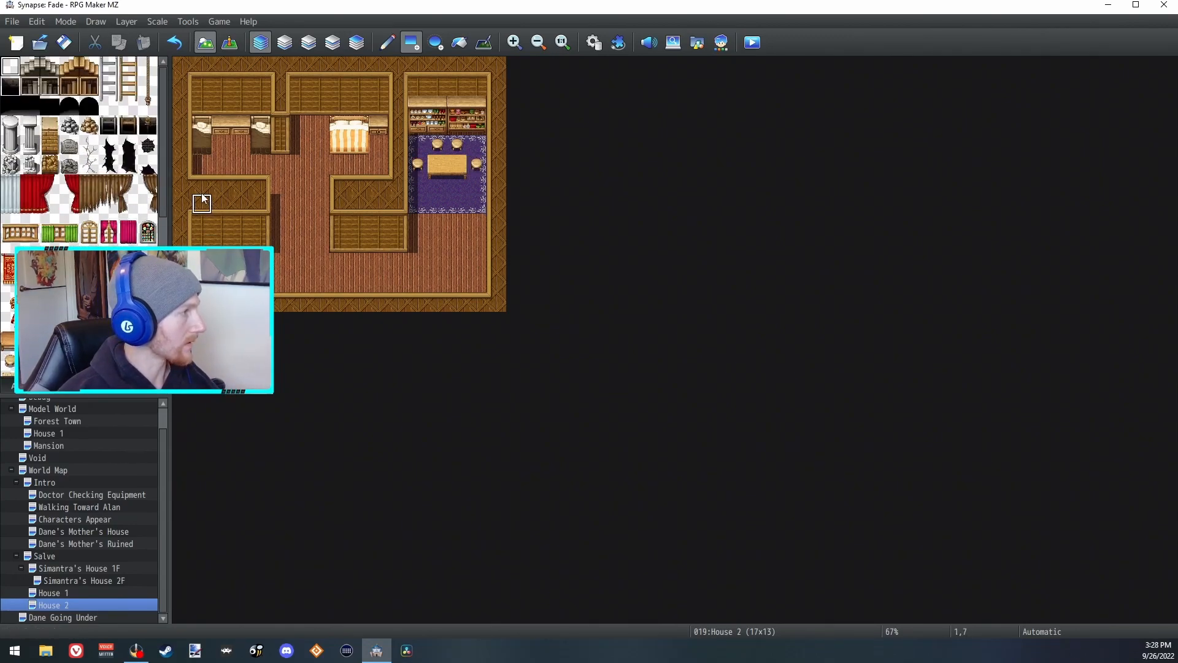
scroll(163, 173, "down", 6)
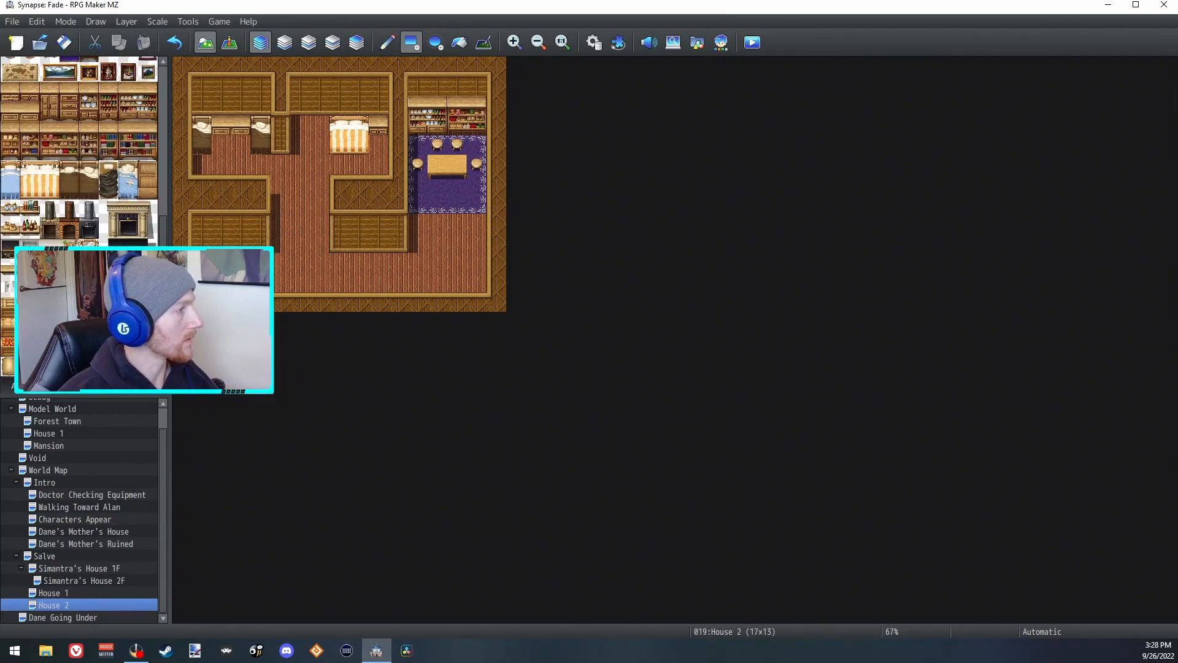
scroll(163, 154, "up", 5)
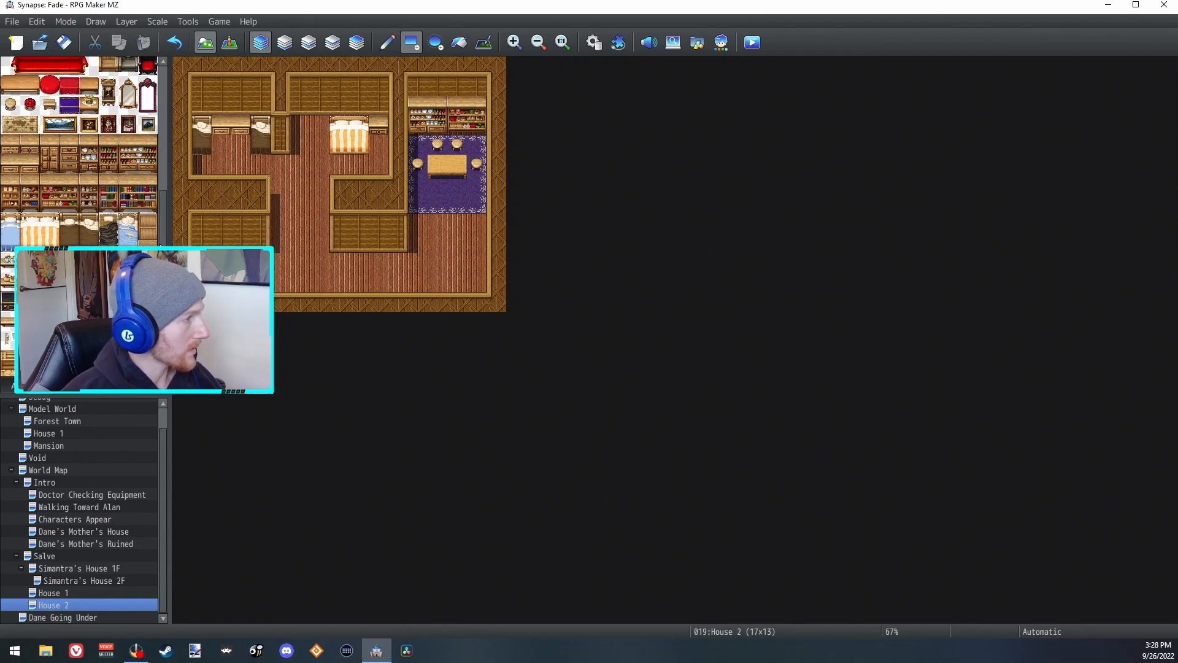
left_click(359, 251)
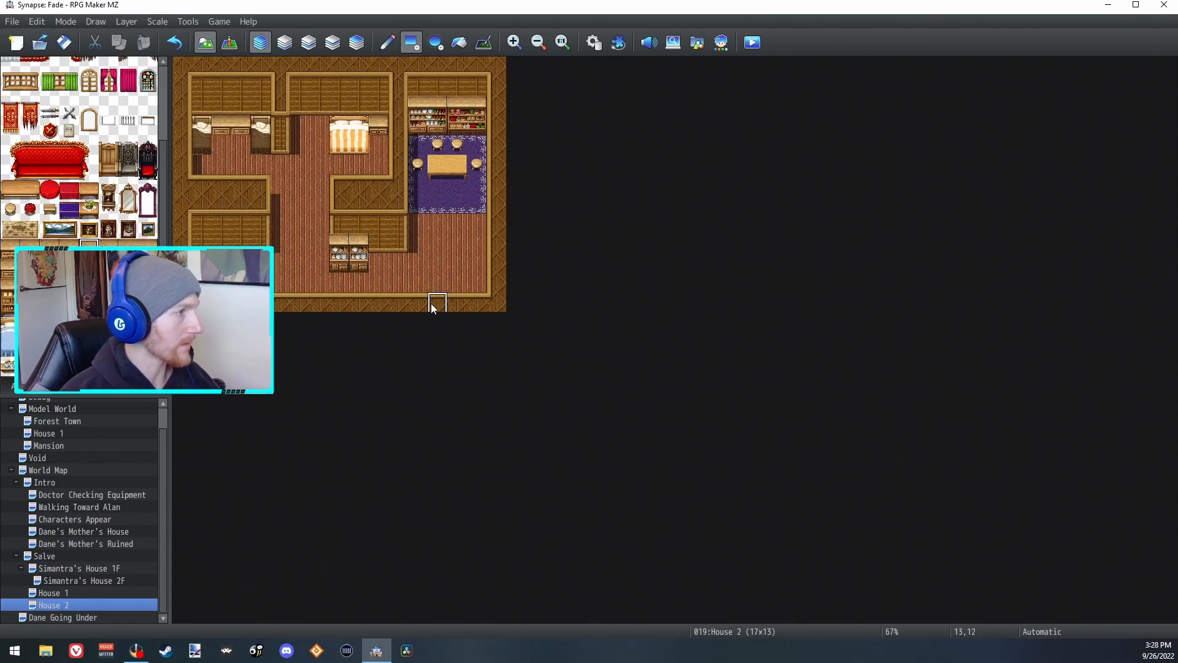
Step: Open a floor-tiled doorway in the bottom wall of House 2 at column 14, row 12
right_click(438, 246)
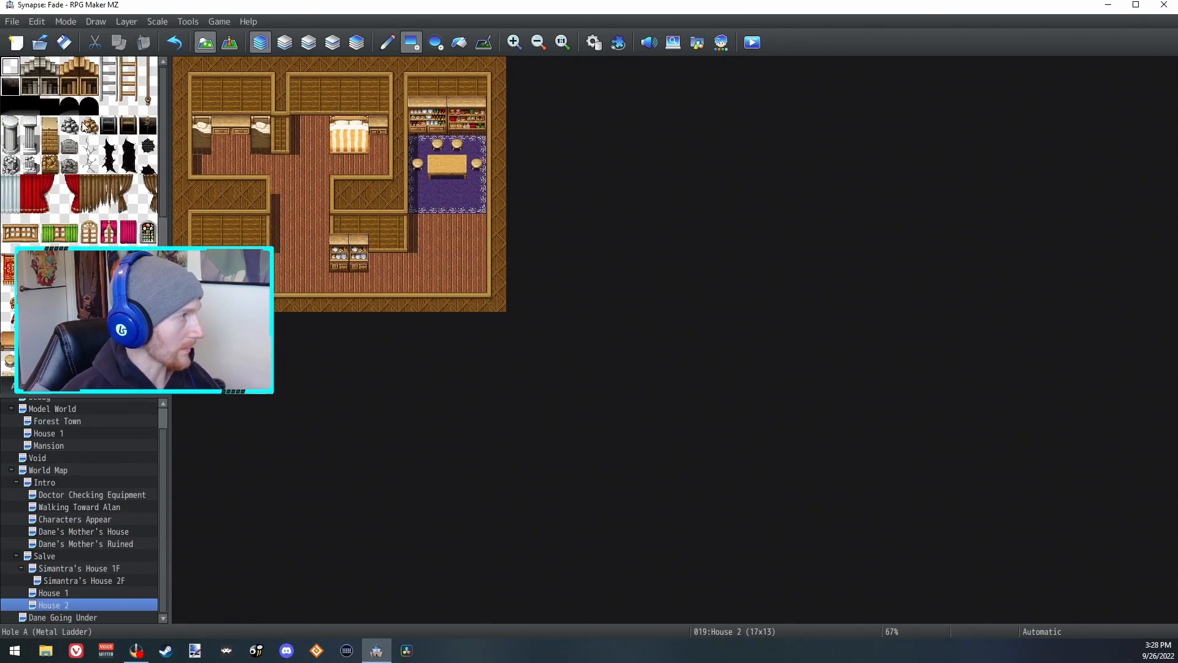
left_click(24, 393)
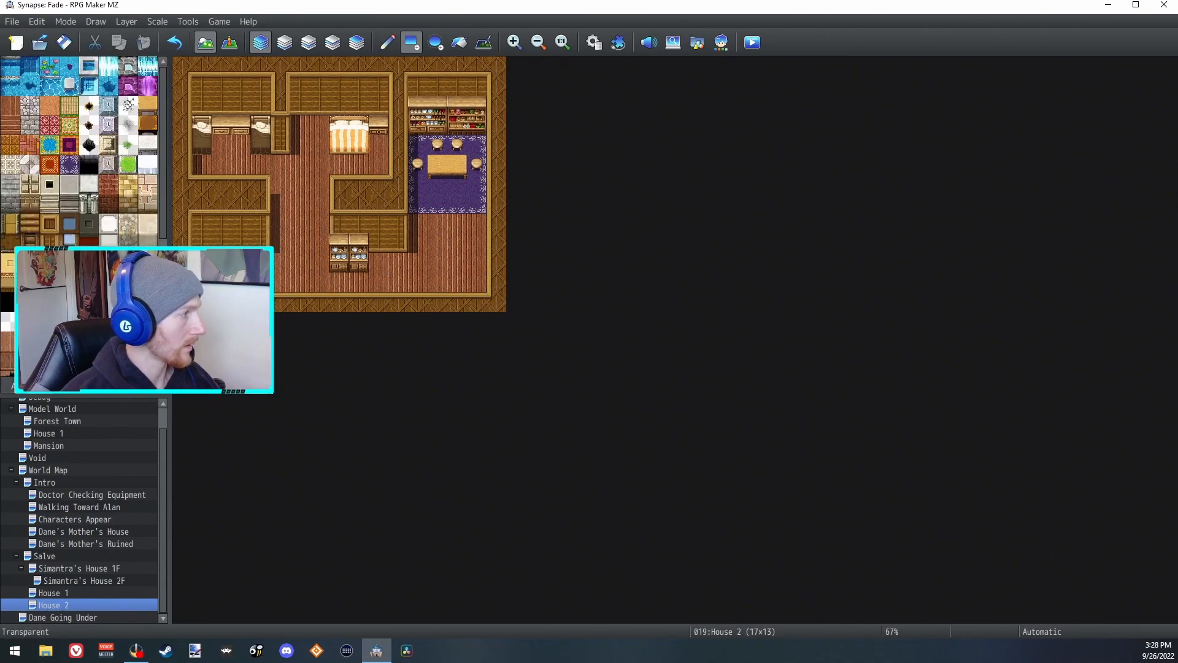
left_click(457, 302)
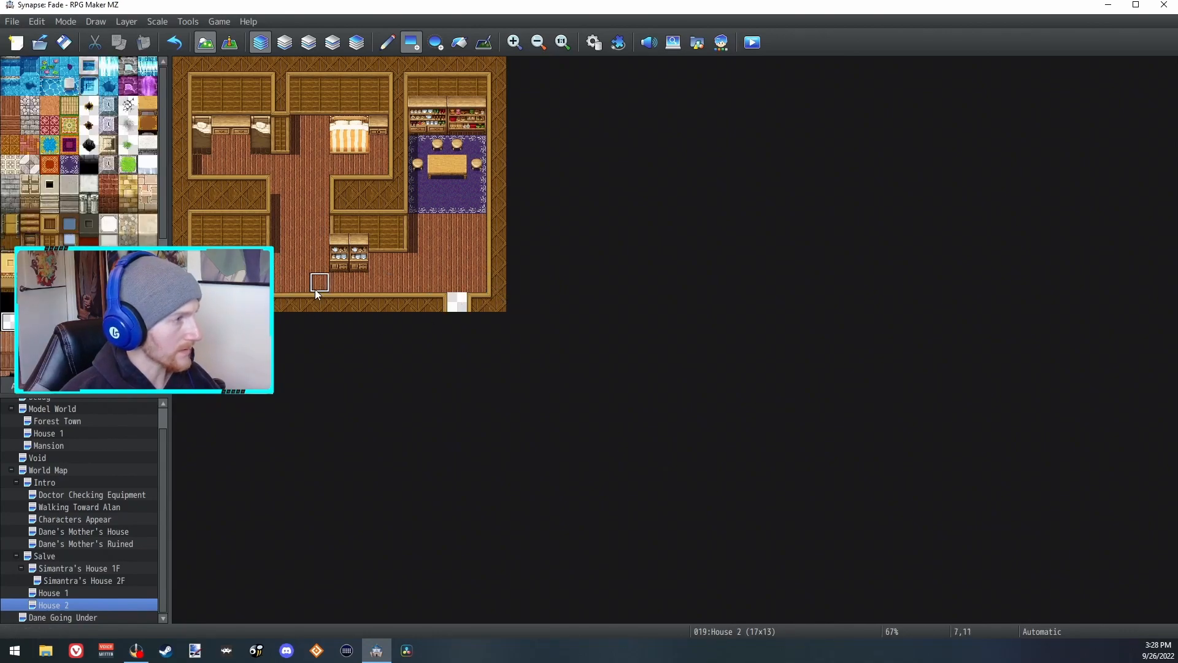
key("ctrl+z")
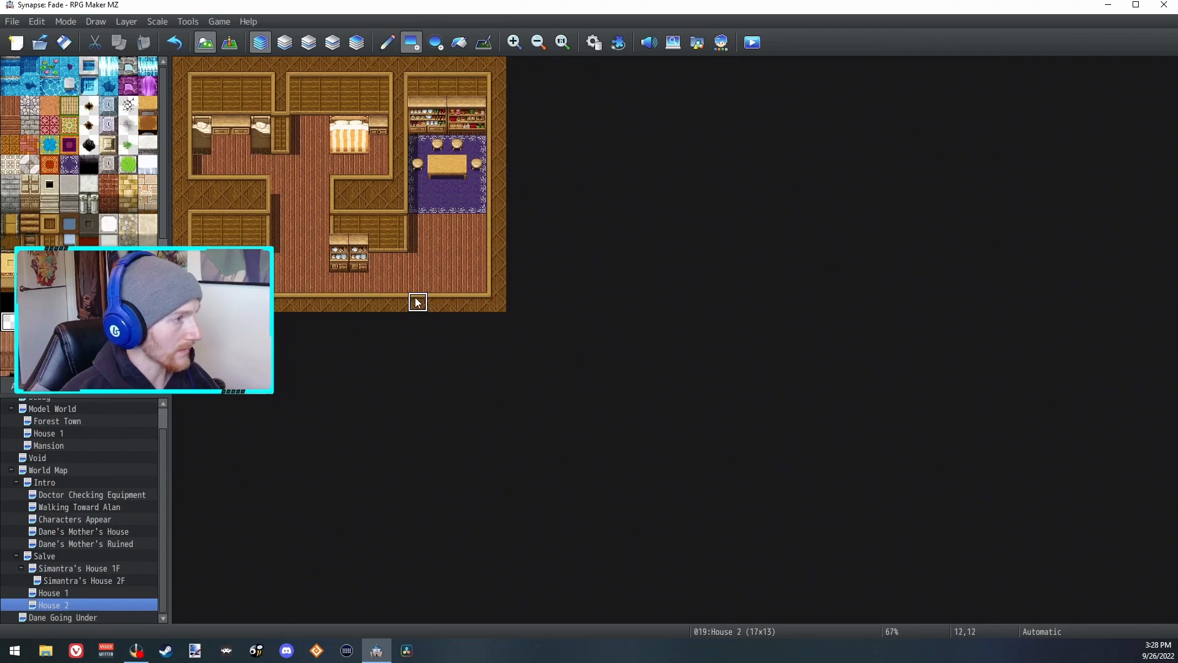
left_click(458, 302)
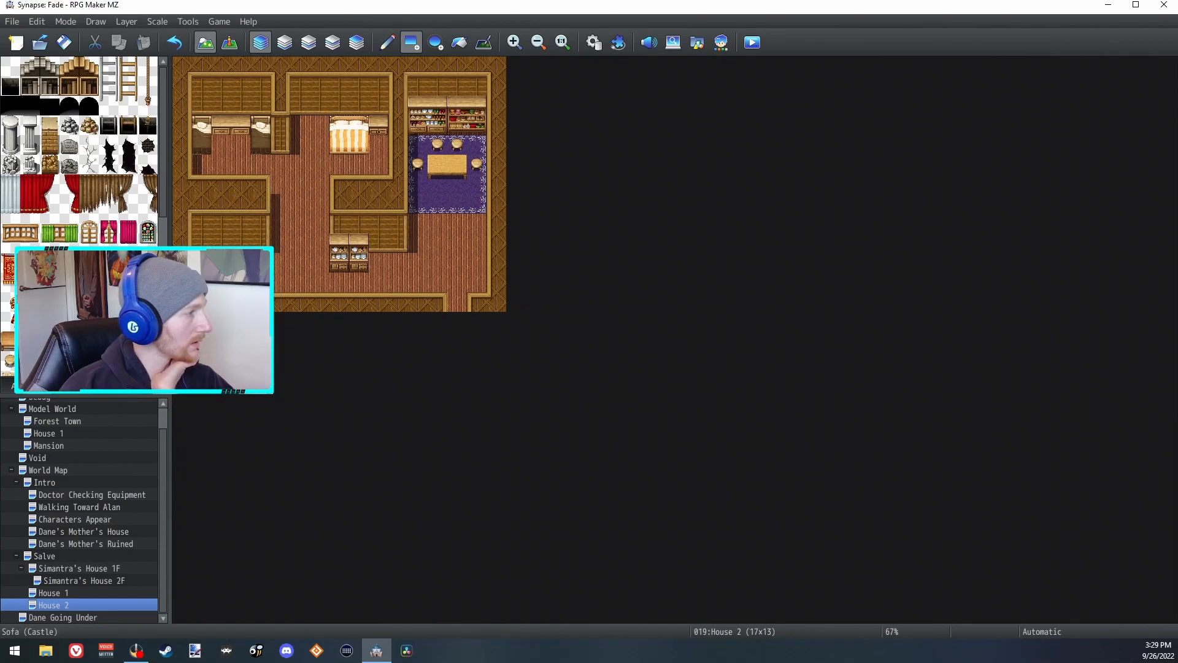
Step: Decorate the walls with a pink-curtained window in the middle bedroom, small shelves in the lower-left room, and a seascape and portrait above the cupboards
left_click(109, 230)
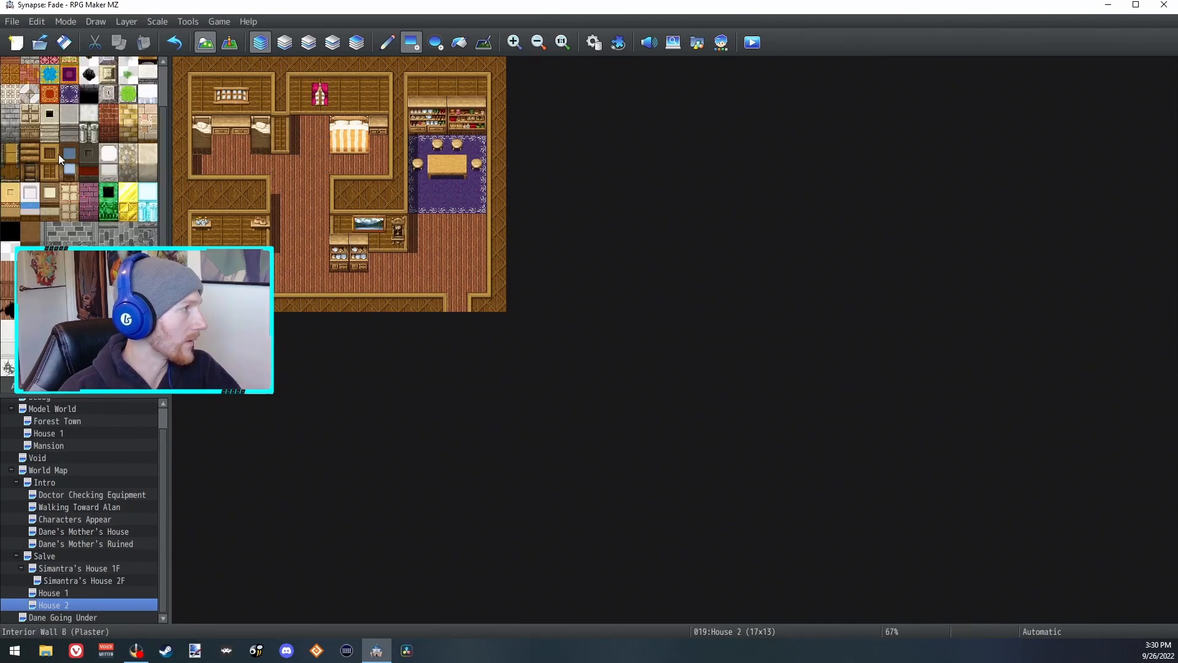
Step: Compare the Salve House 1 map with the Model World House 1 map
left_click(57, 153)
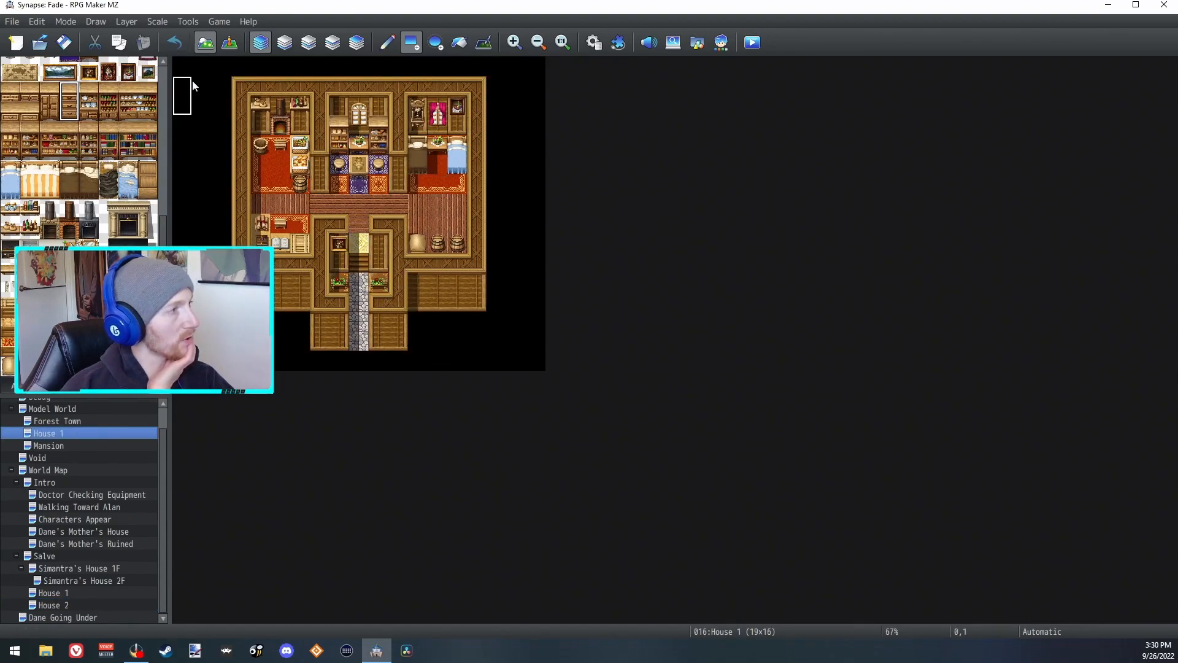
left_click(64, 593)
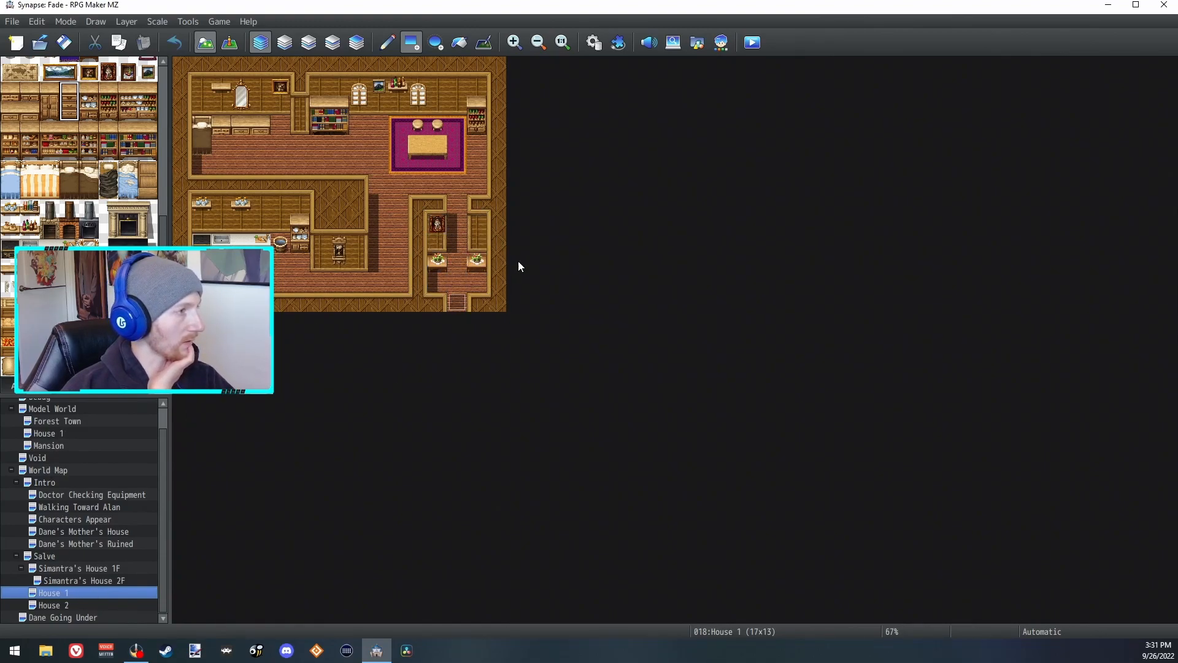
left_click(45, 433)
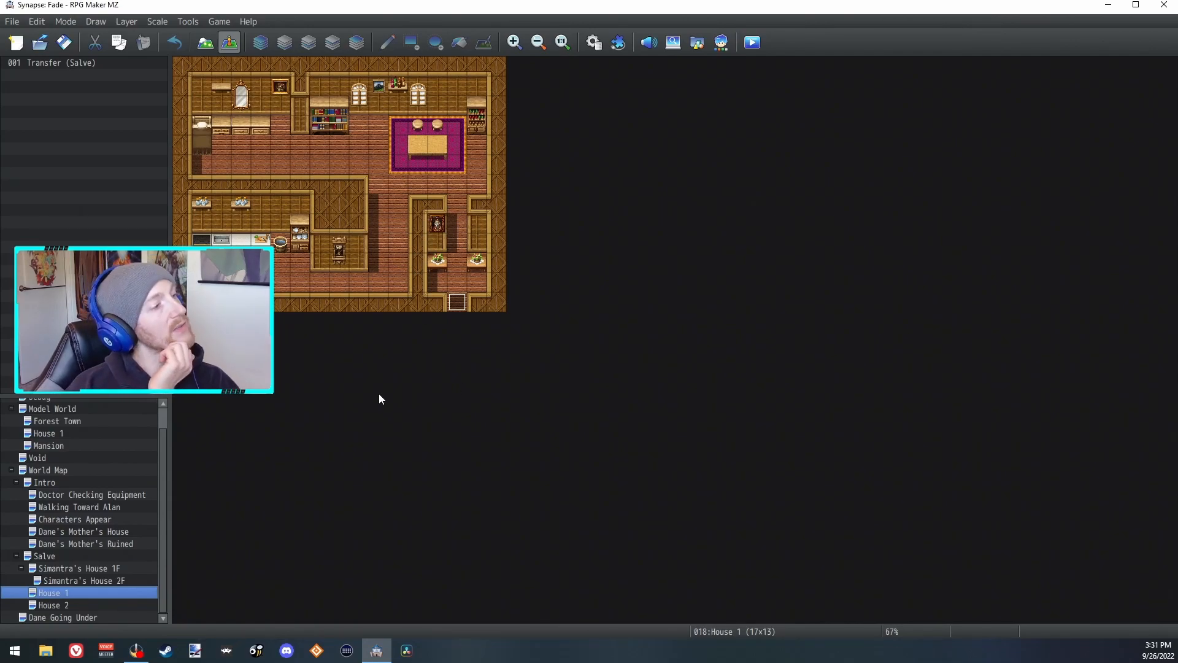
Step: Shift the contents of Salve's House 1 map by an offset of X 1 and Y 1
right_click(72, 586)
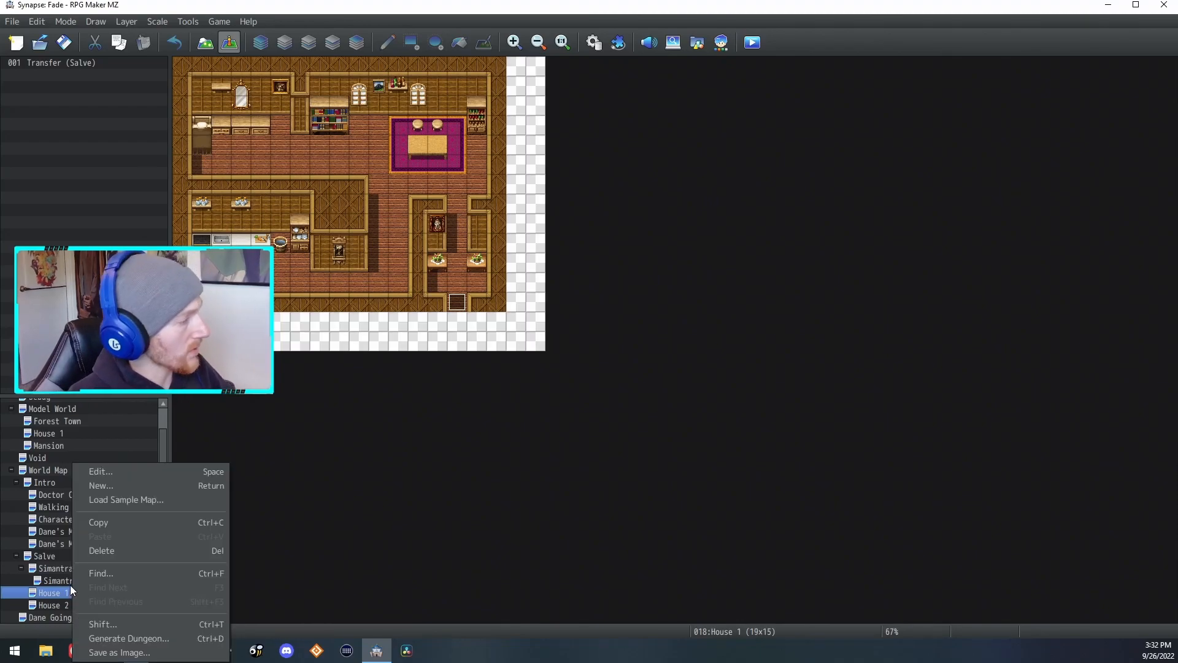
left_click(144, 624)
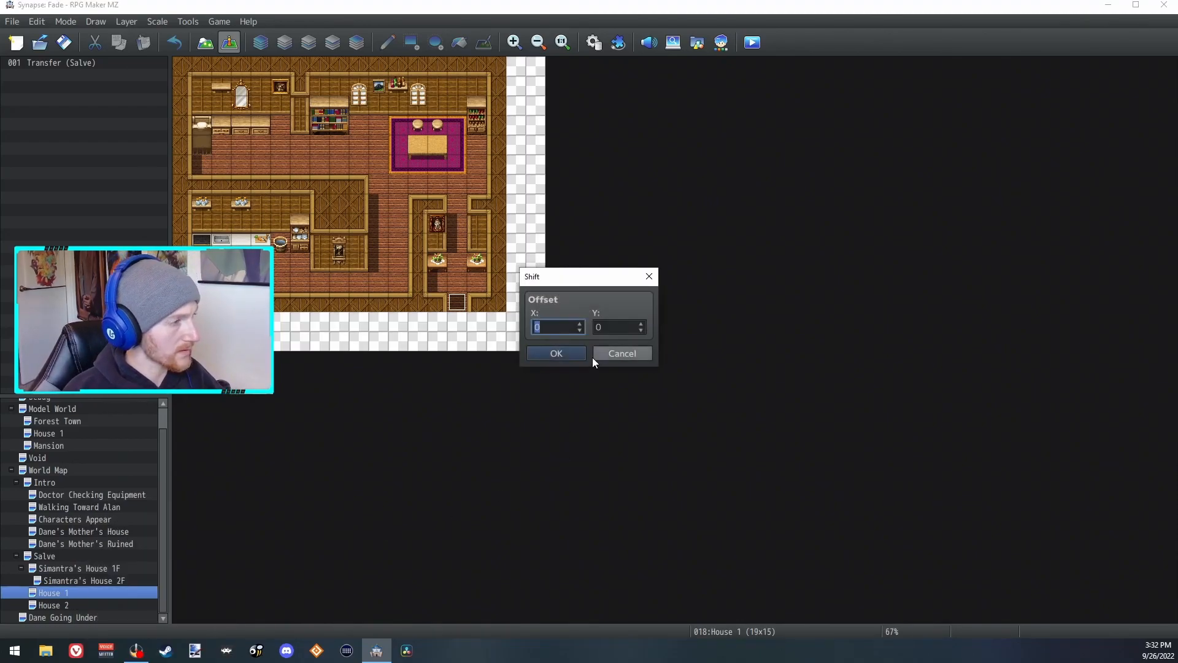
left_click(643, 323)
left_click(571, 353)
Step: Set the player's starting position between the two flower tables in House 1's entryway
right_click(474, 287)
mouse_move(540, 468)
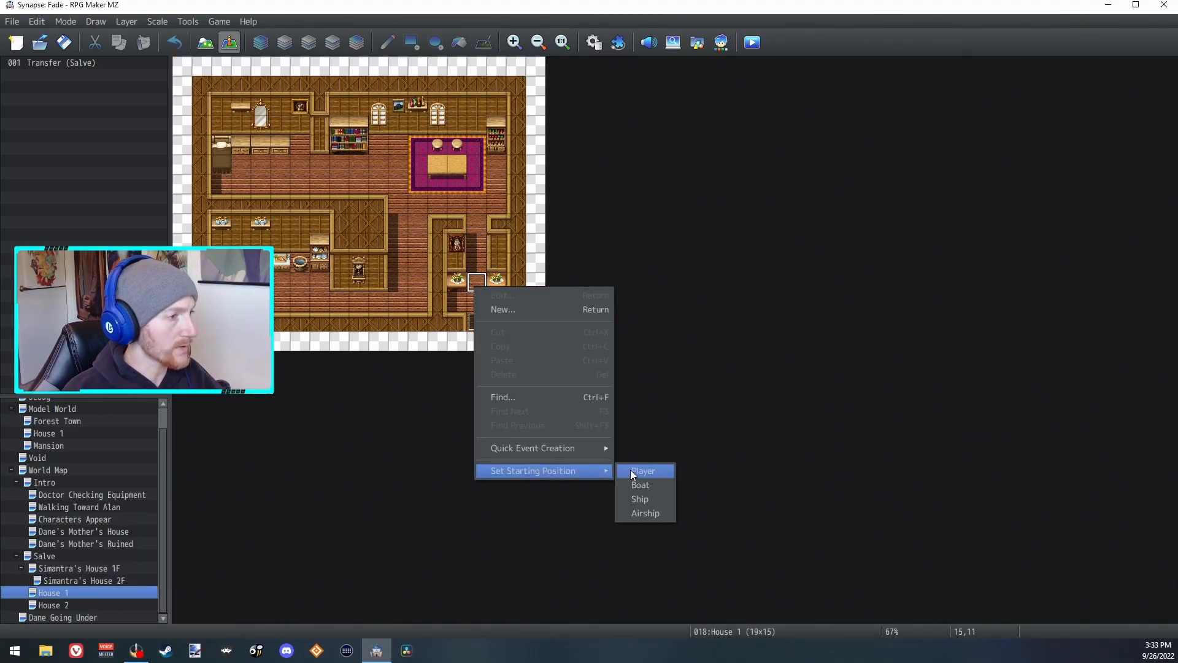
left_click(631, 473)
Step: Save the game changes, playtest House 1 and close the test window
left_click(752, 42)
left_click(559, 341)
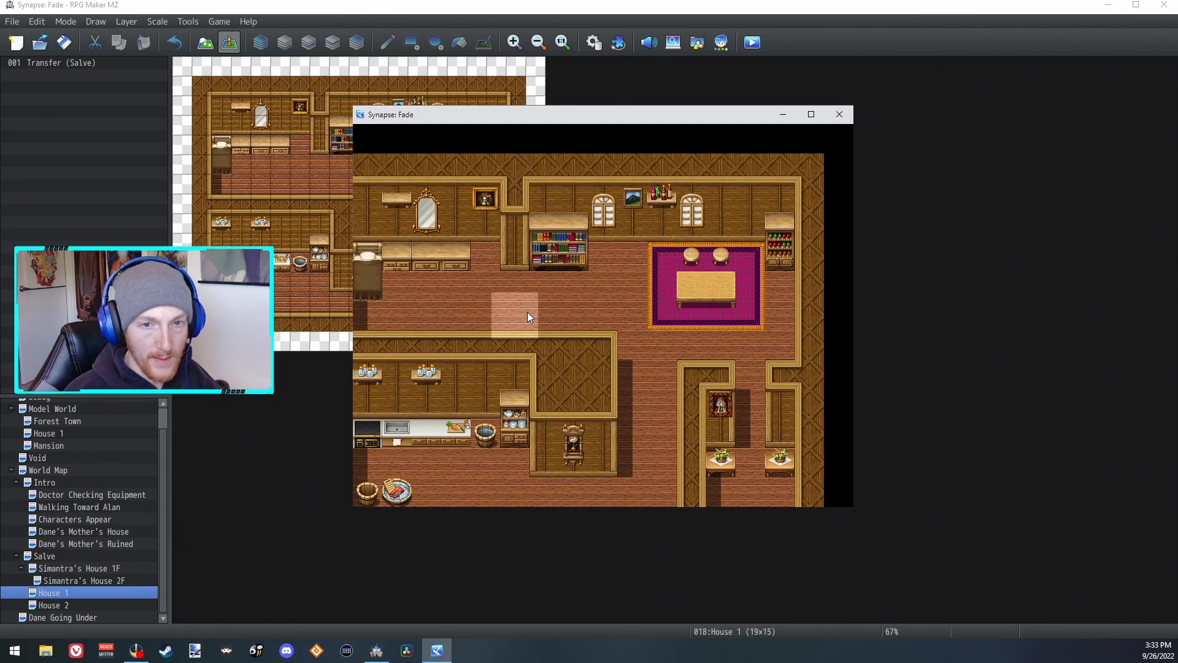
left_click(839, 115)
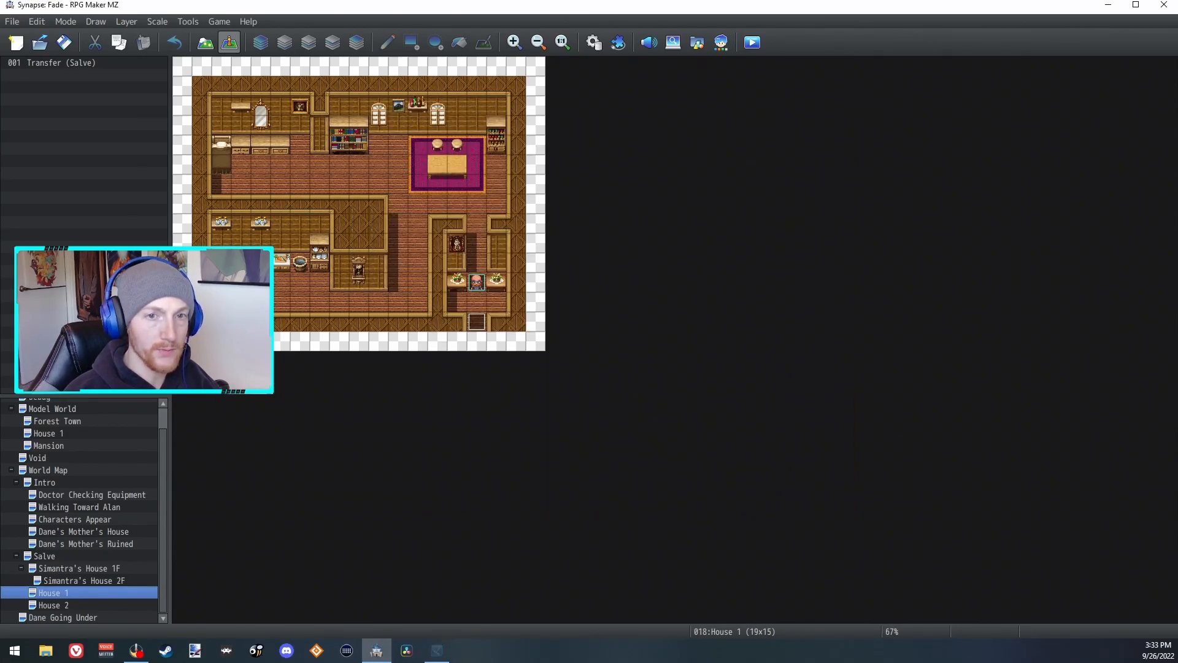
Step: Paint the framed wooden wall-top tile along House 1's outer edge on all sides
scroll(38, 178, "up", 1)
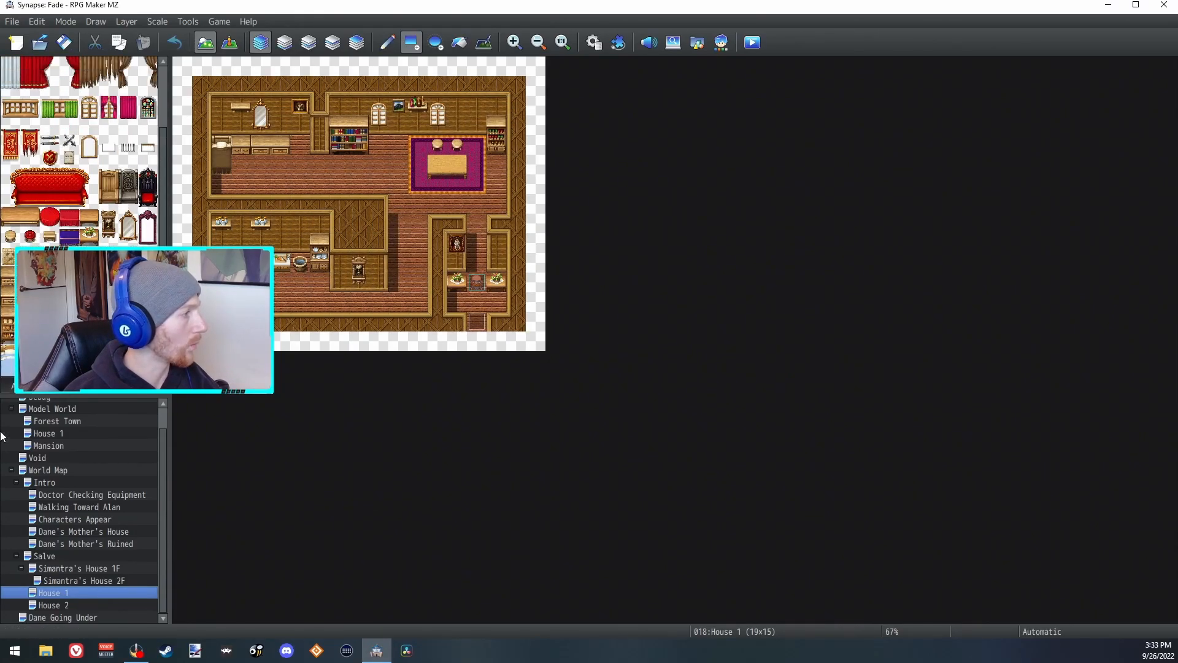
left_click(13, 387)
left_click_drag(202, 88, 198, 195)
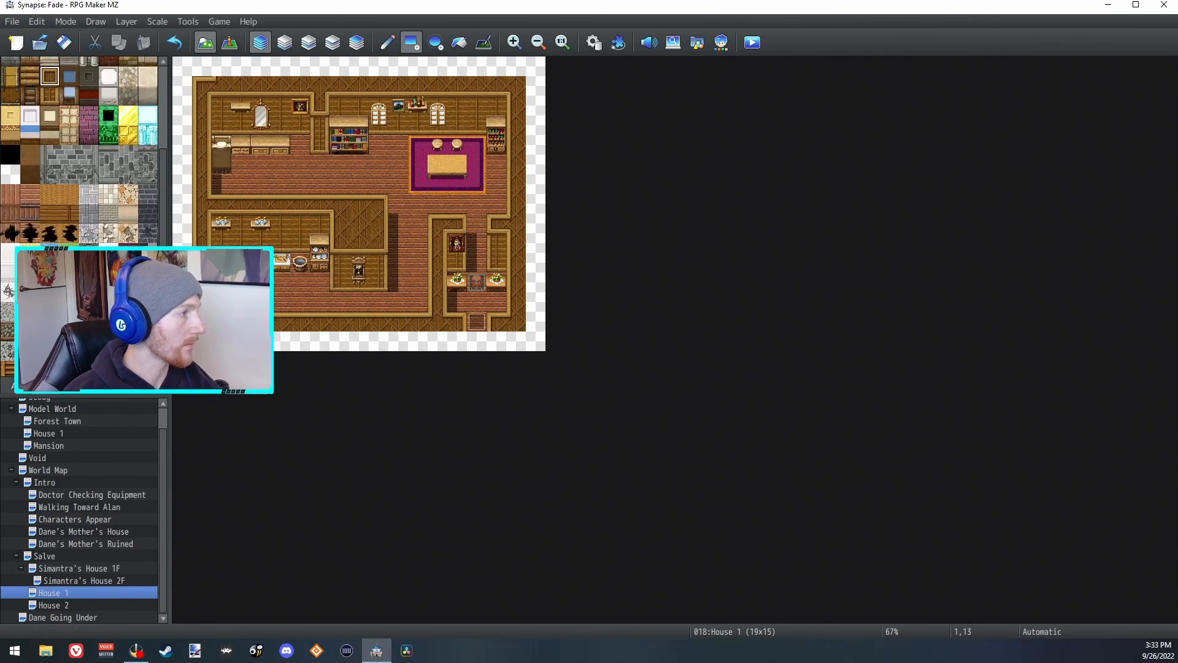
left_click_drag(202, 322, 524, 331)
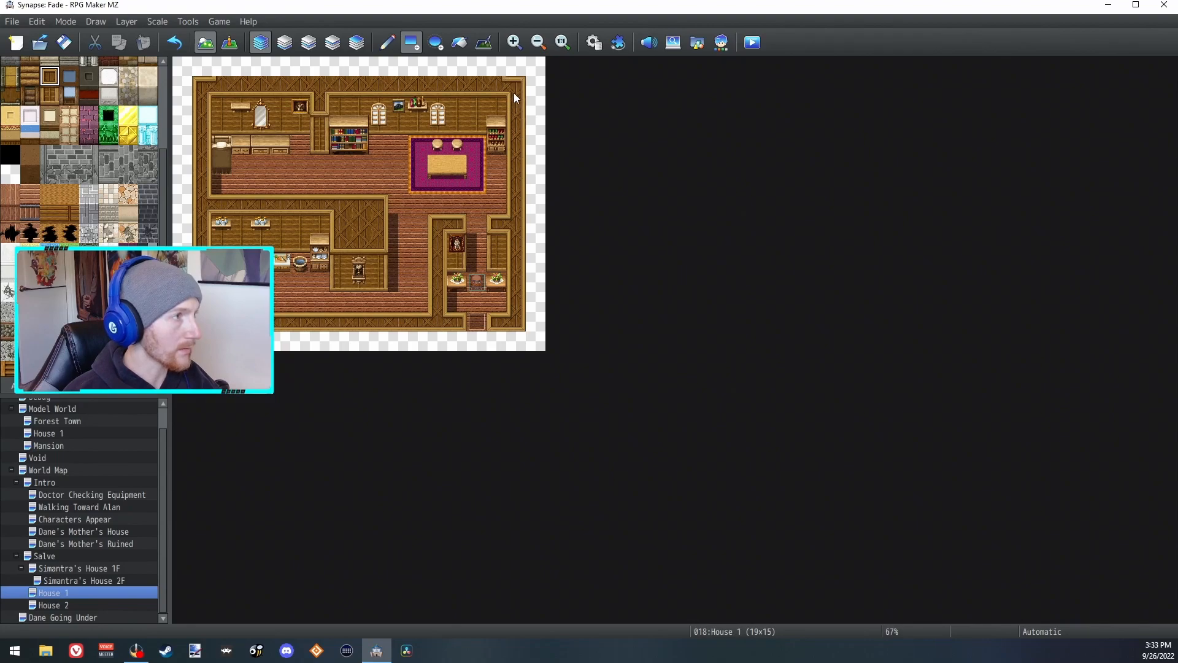
left_click_drag(514, 89, 211, 87)
Step: Save the changes, playtest House 1 with its new outer border and close the test
left_click(752, 42)
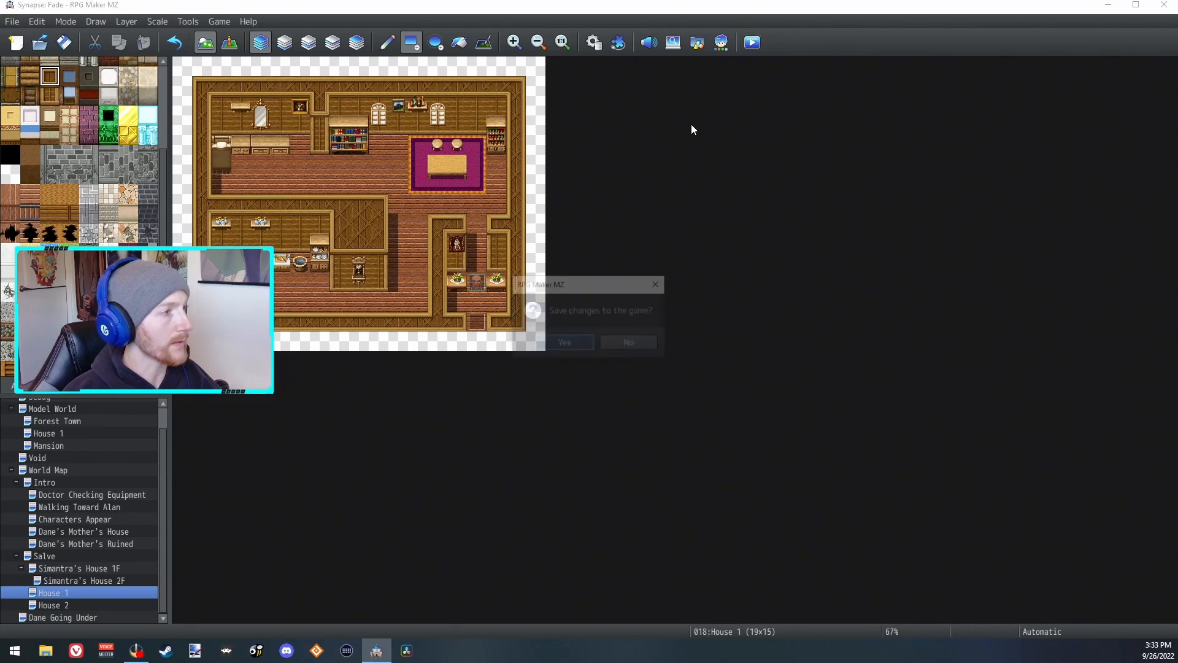
left_click(549, 344)
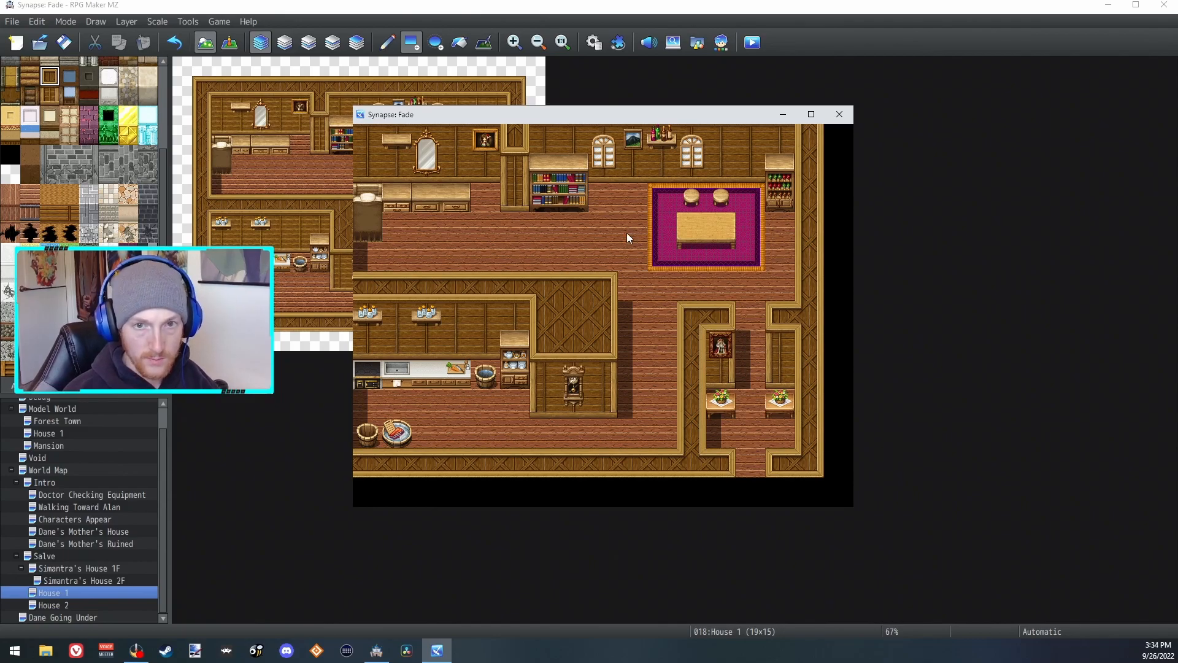
key("alt+F4")
Step: Resize the House 2 map to width 19 and height 15
right_click(107, 605)
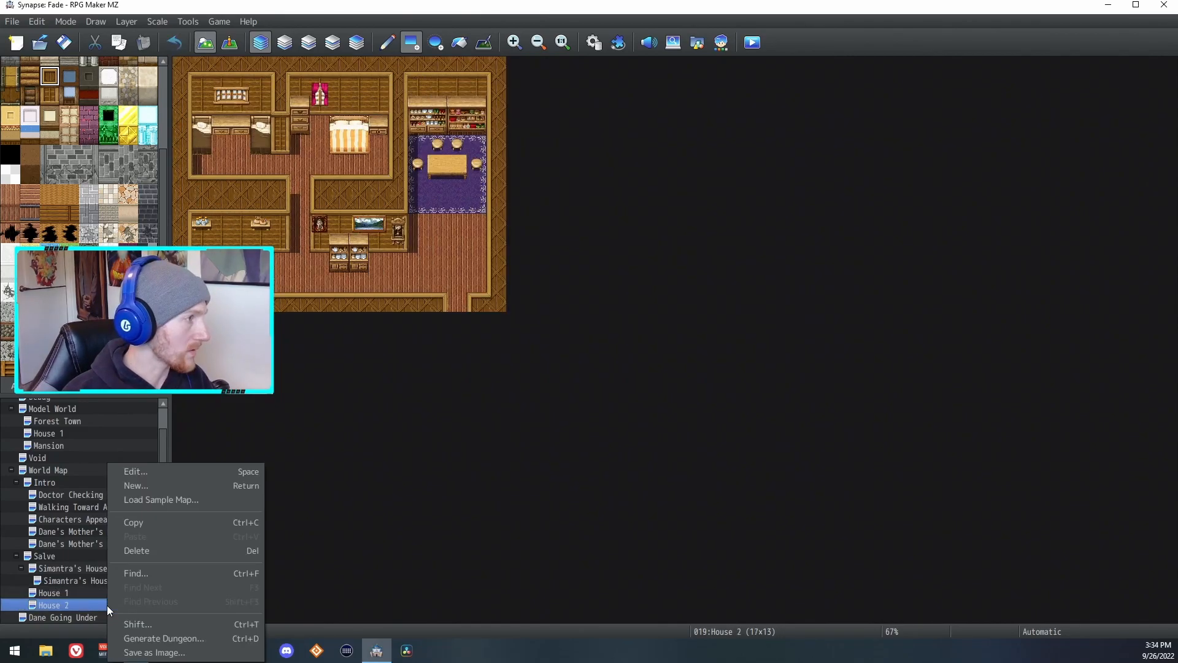
left_click(156, 472)
left_click(577, 209)
left_click(577, 209)
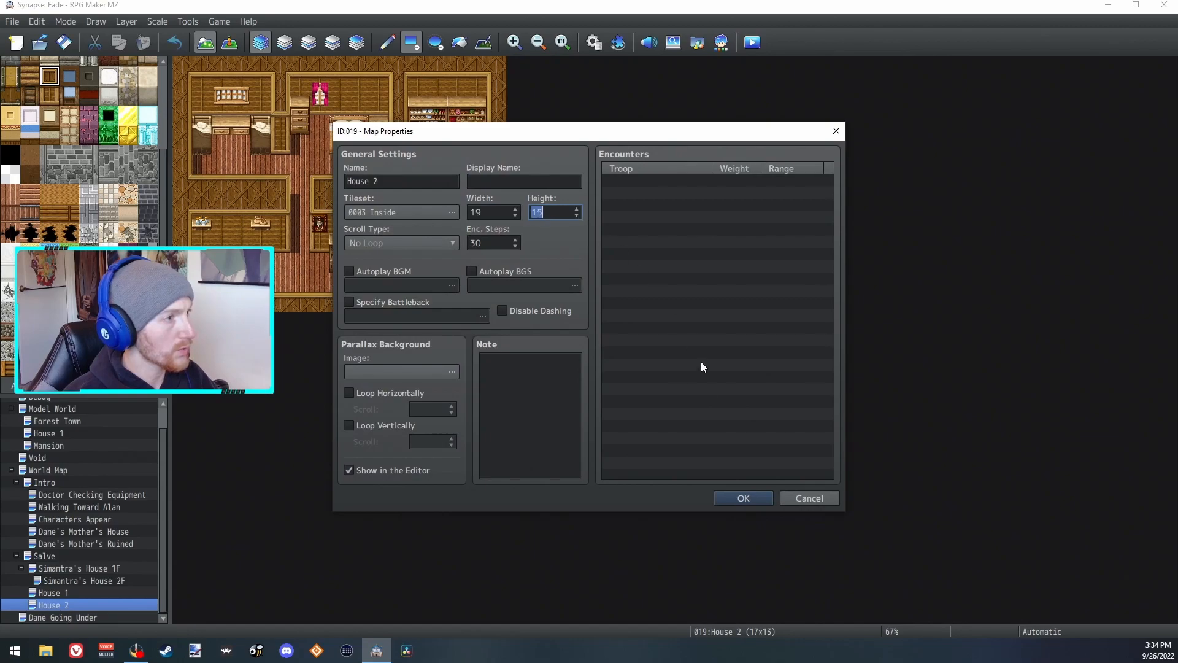
left_click(736, 497)
Step: Shift the contents of the House 2 map by an offset of X 1 and Y 1
right_click(86, 605)
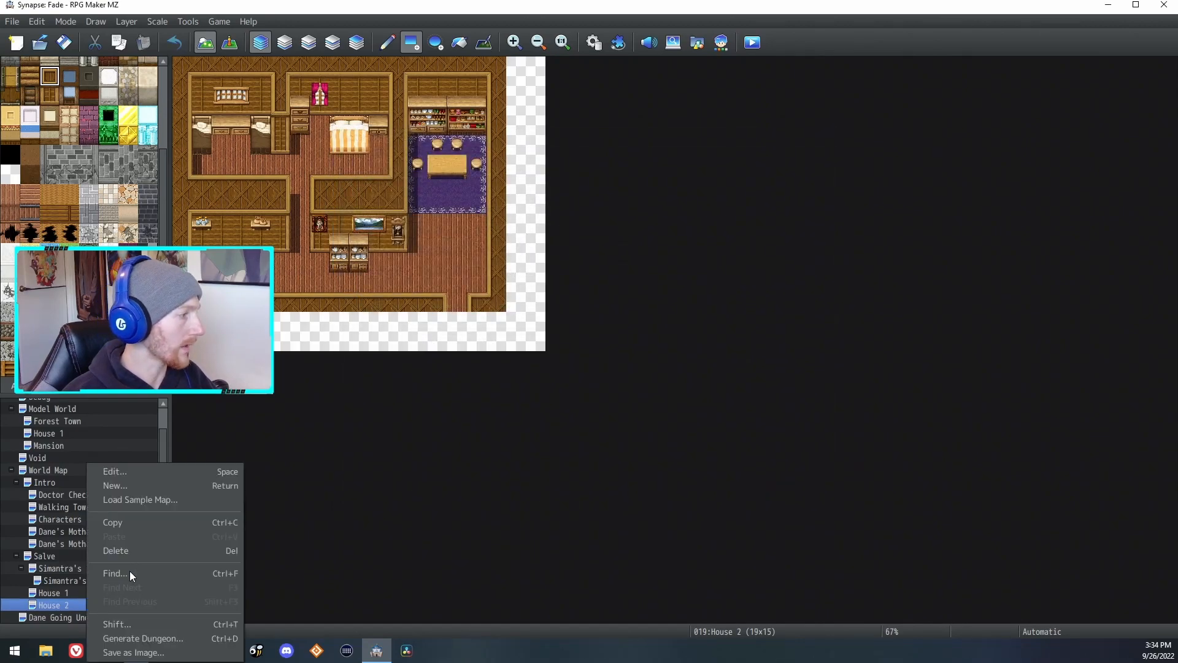
left_click(142, 610)
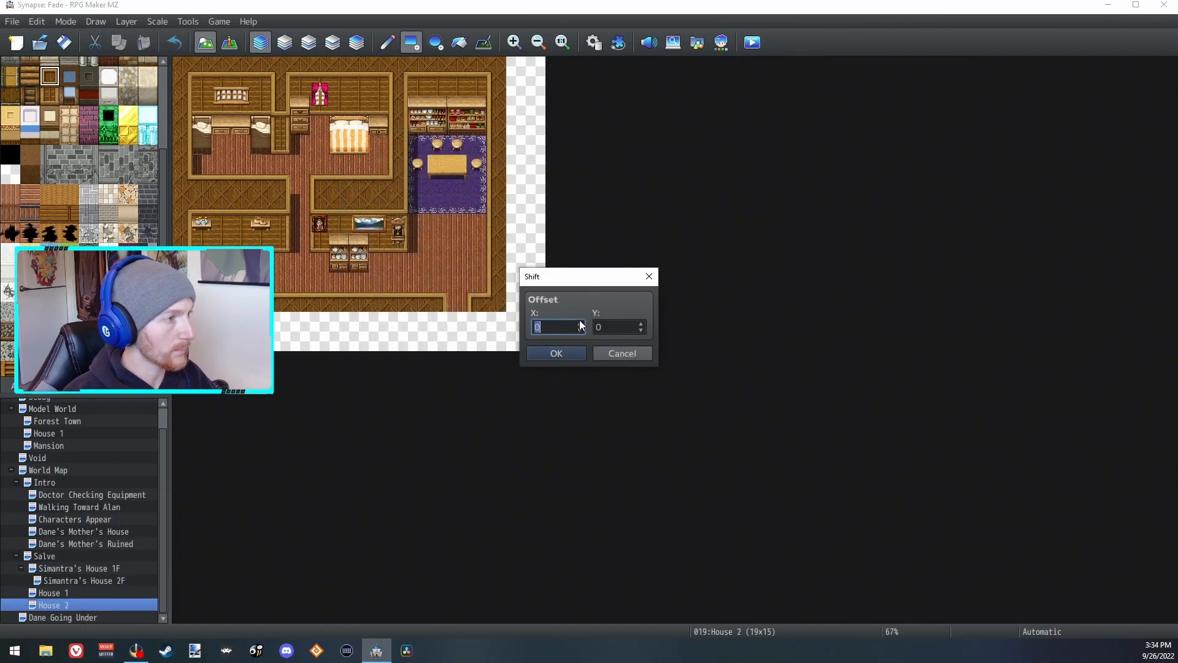
left_click(642, 324)
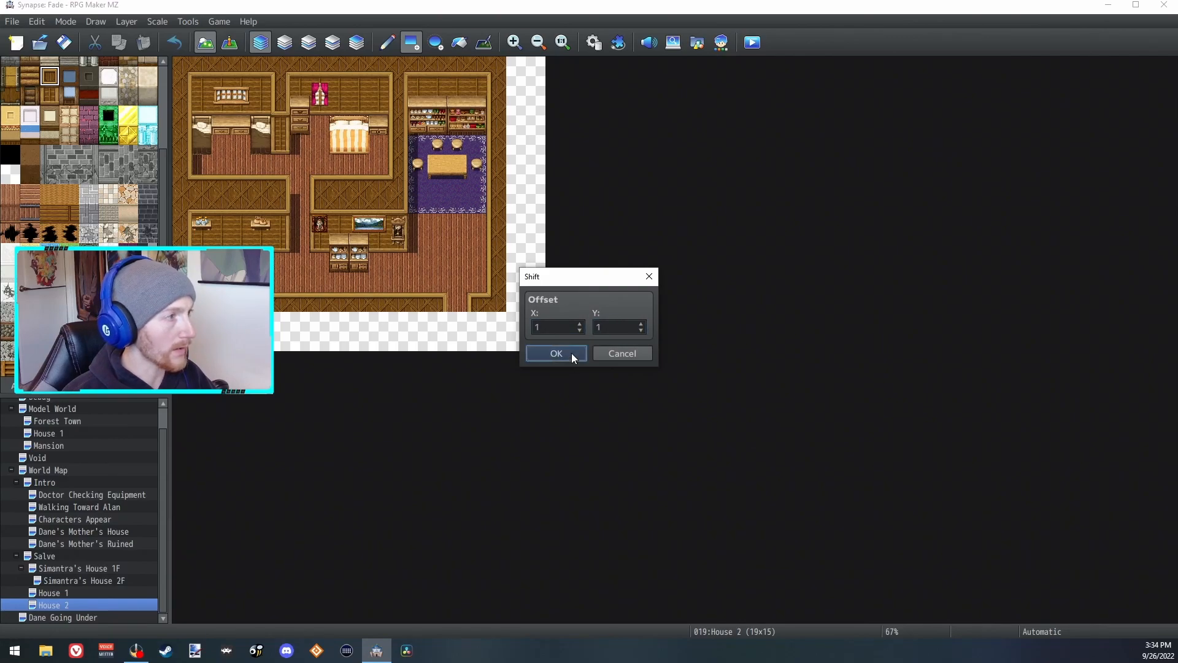
left_click(571, 352)
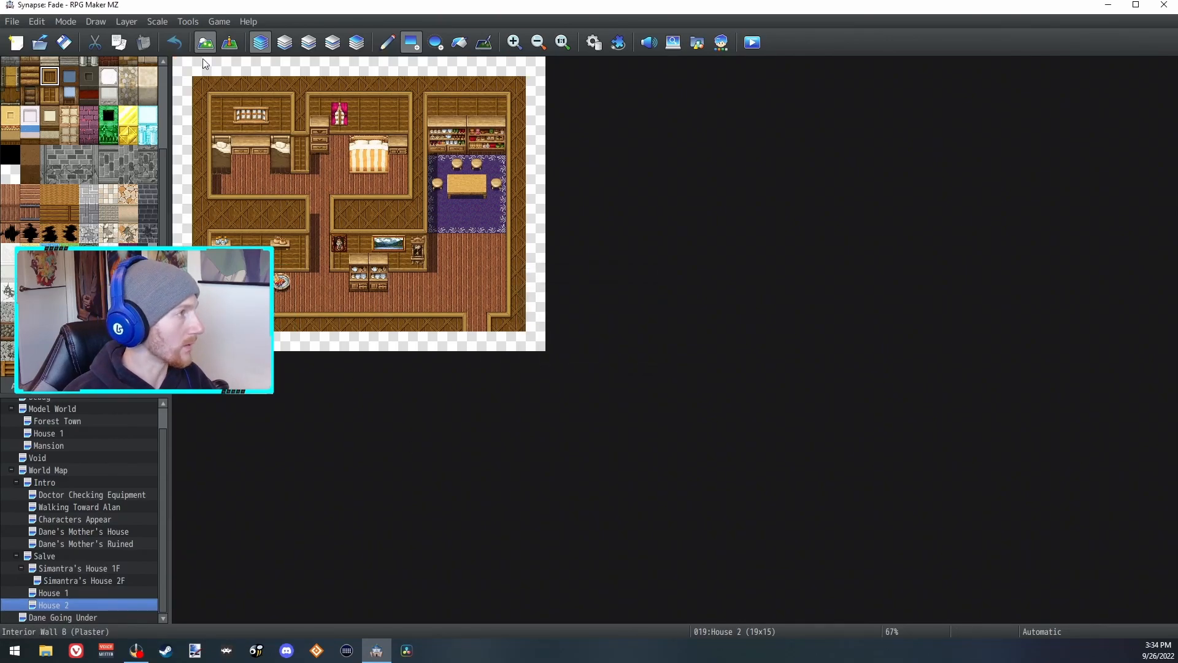
Step: Check the Model World House 1 layout, then open the map options of Salve's House 1
left_click(84, 434)
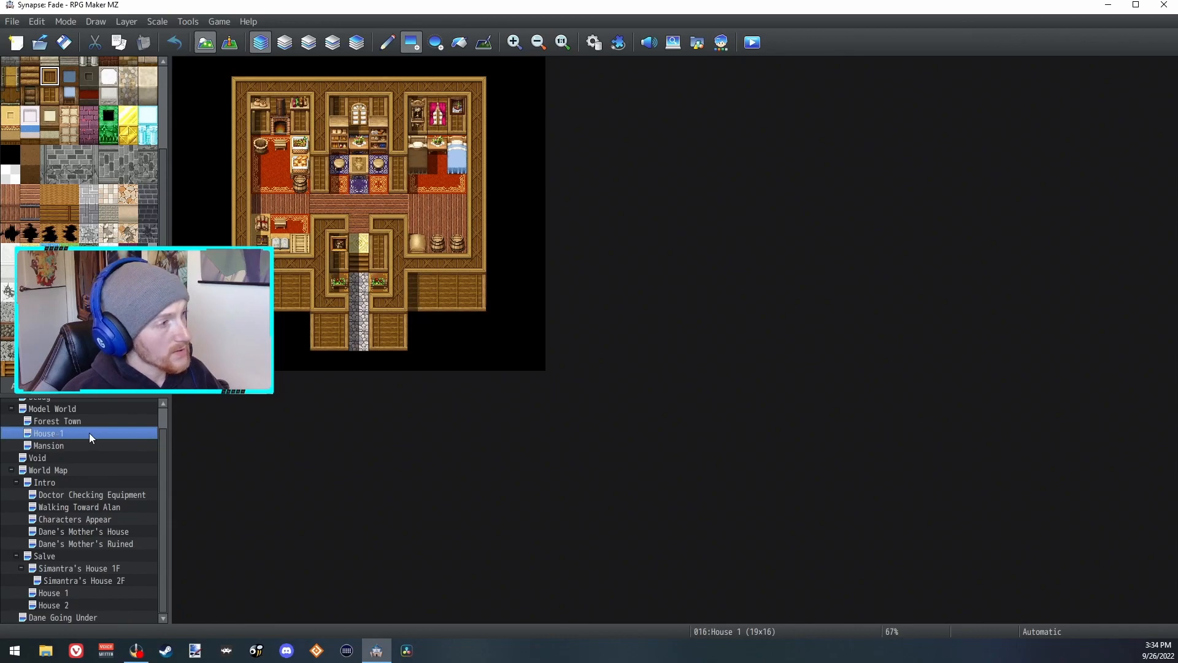
left_click(64, 595)
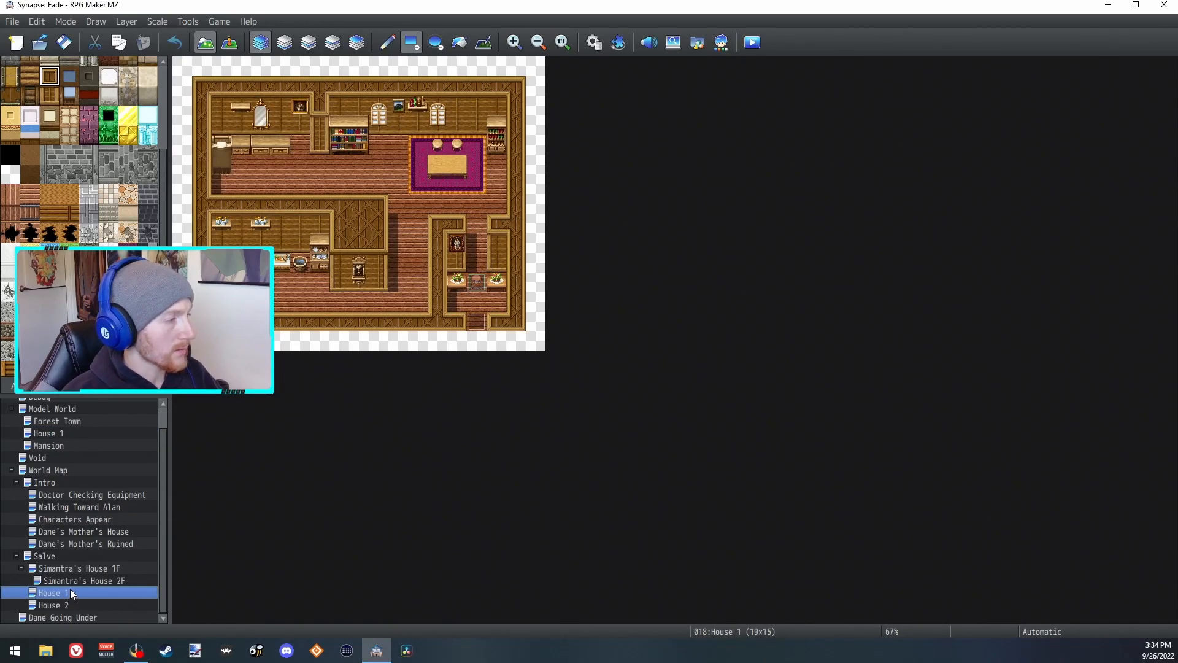
right_click(66, 594)
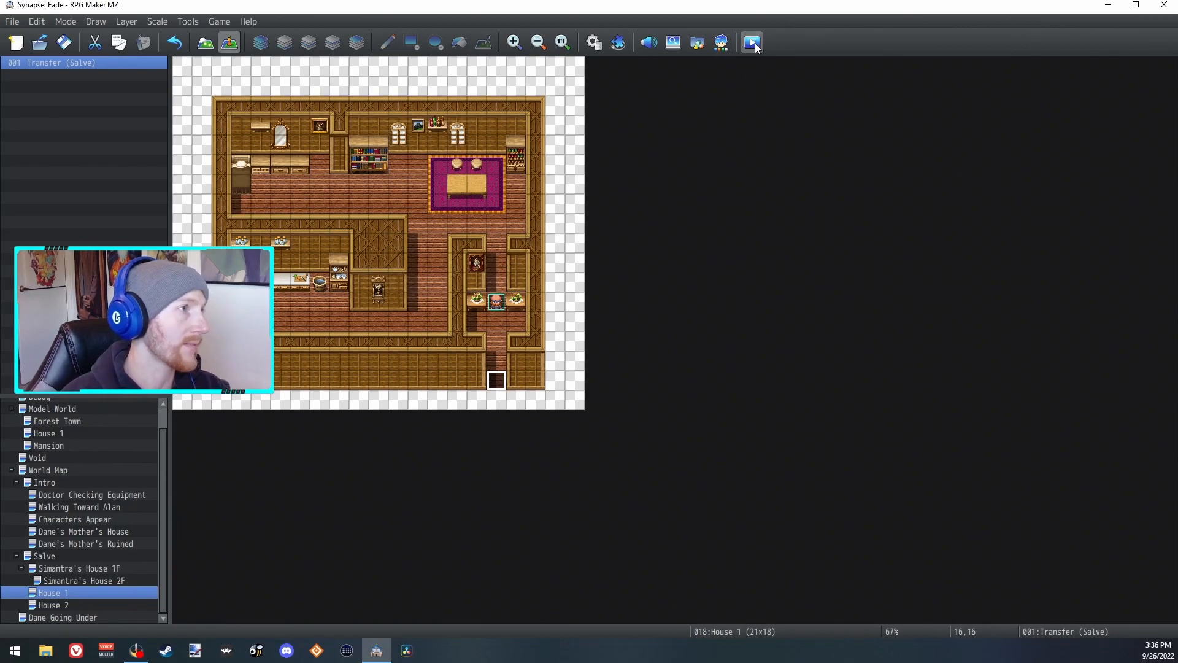
Step: Save the changes and playtest House 1 with its extended front wall and entrance
left_click(752, 42)
left_click(540, 344)
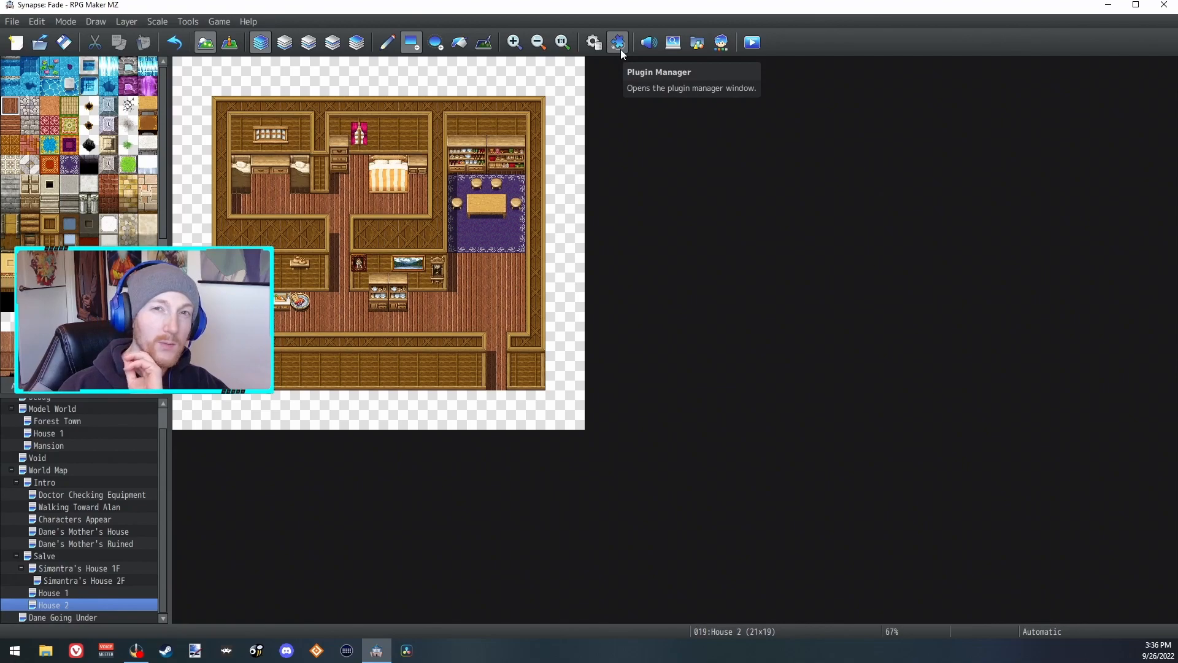
Step: Examine the Simantra's House 1F and 2F, House 1 and House 2 maps along with the furniture and decoration tiles
left_click(73, 568)
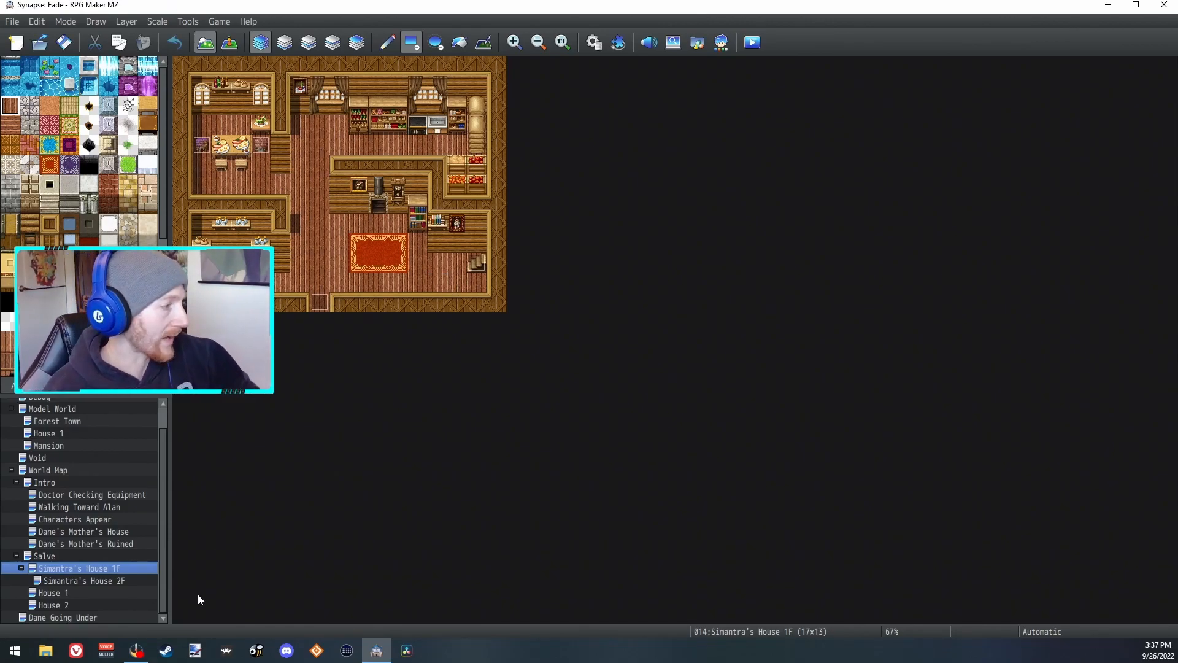
left_click(86, 605)
left_click(82, 569)
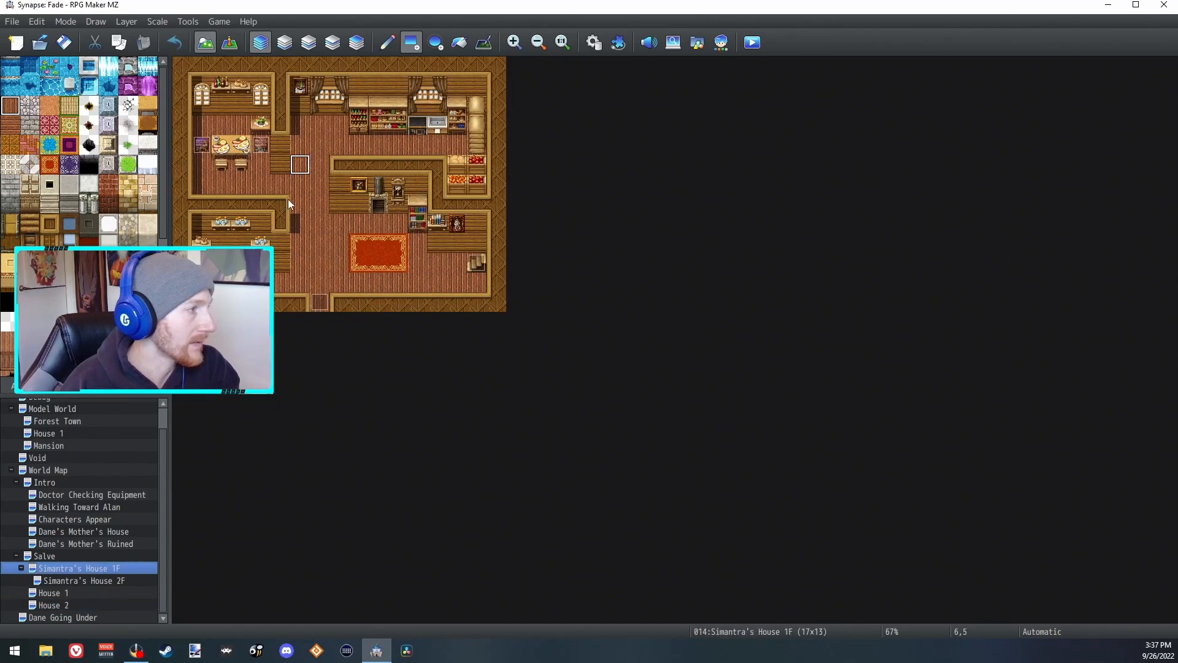
left_click(91, 580)
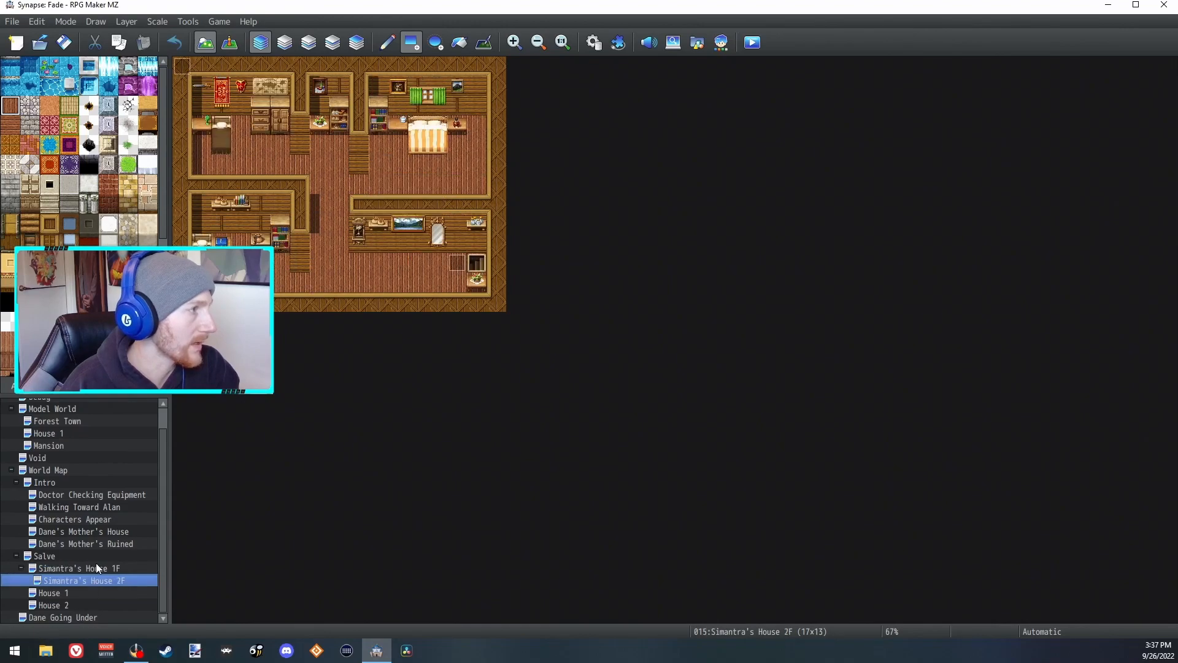
left_click(101, 572)
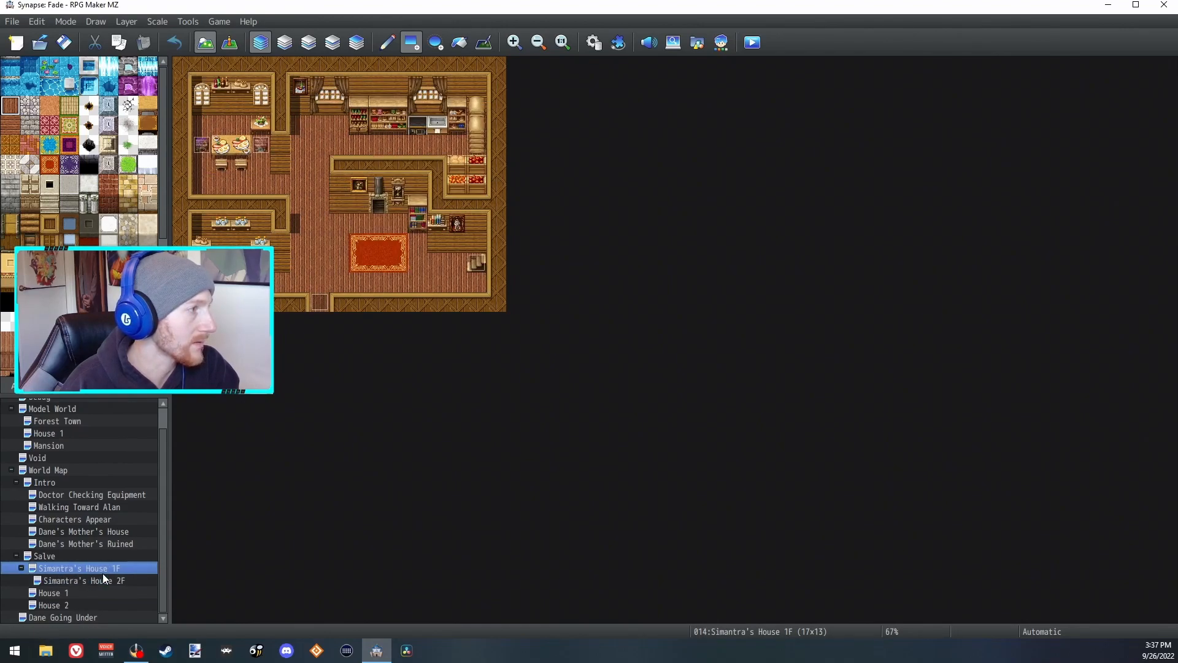
left_click(63, 605)
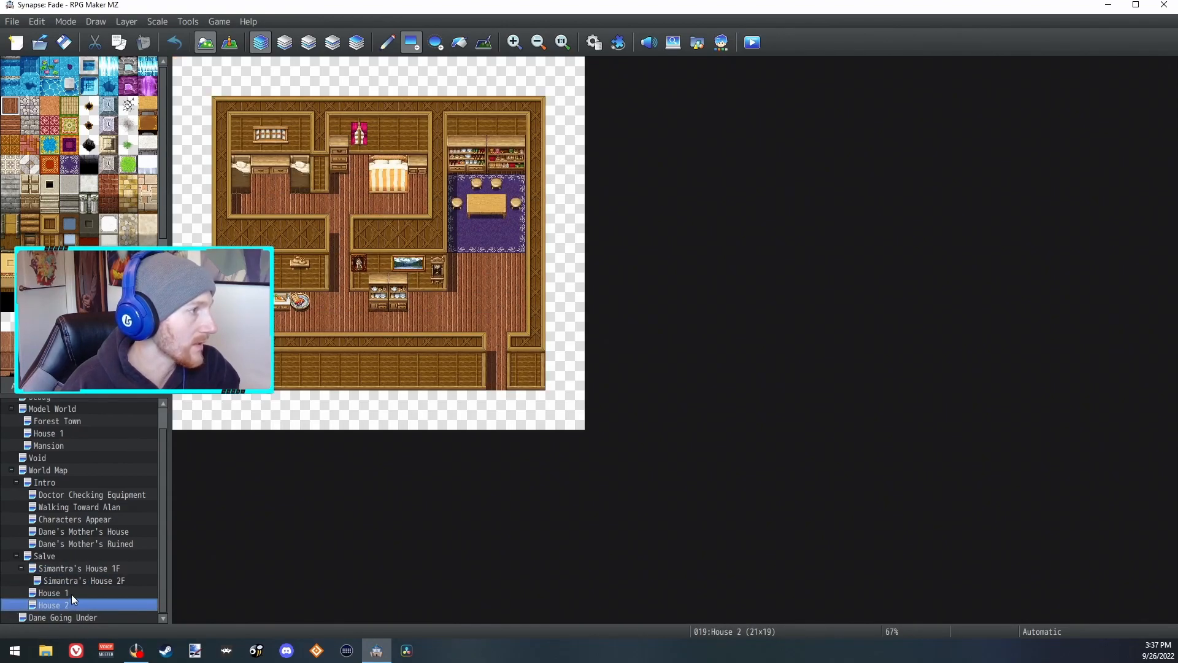
left_click(66, 593)
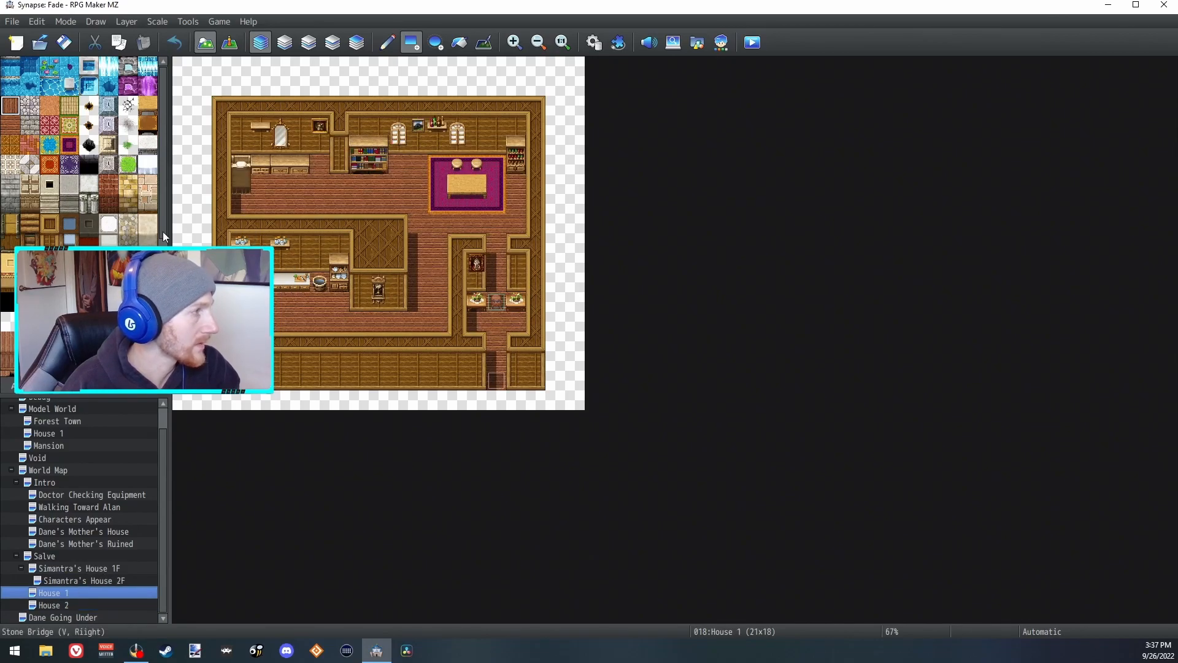
left_click(39, 386)
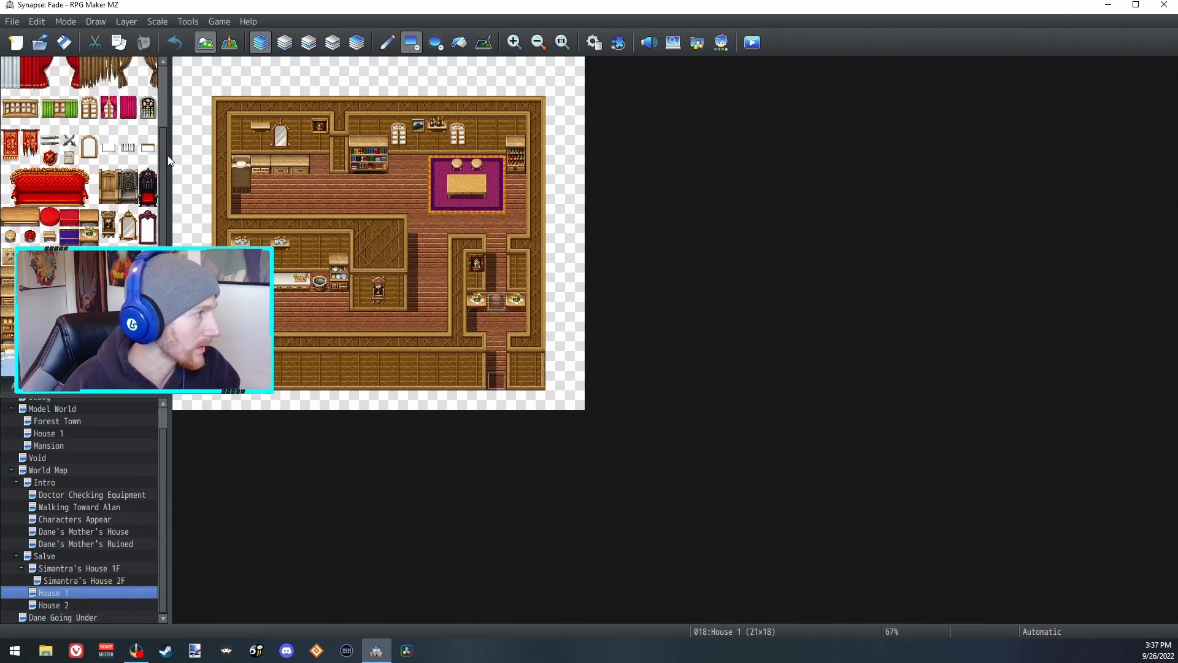
left_click(67, 605)
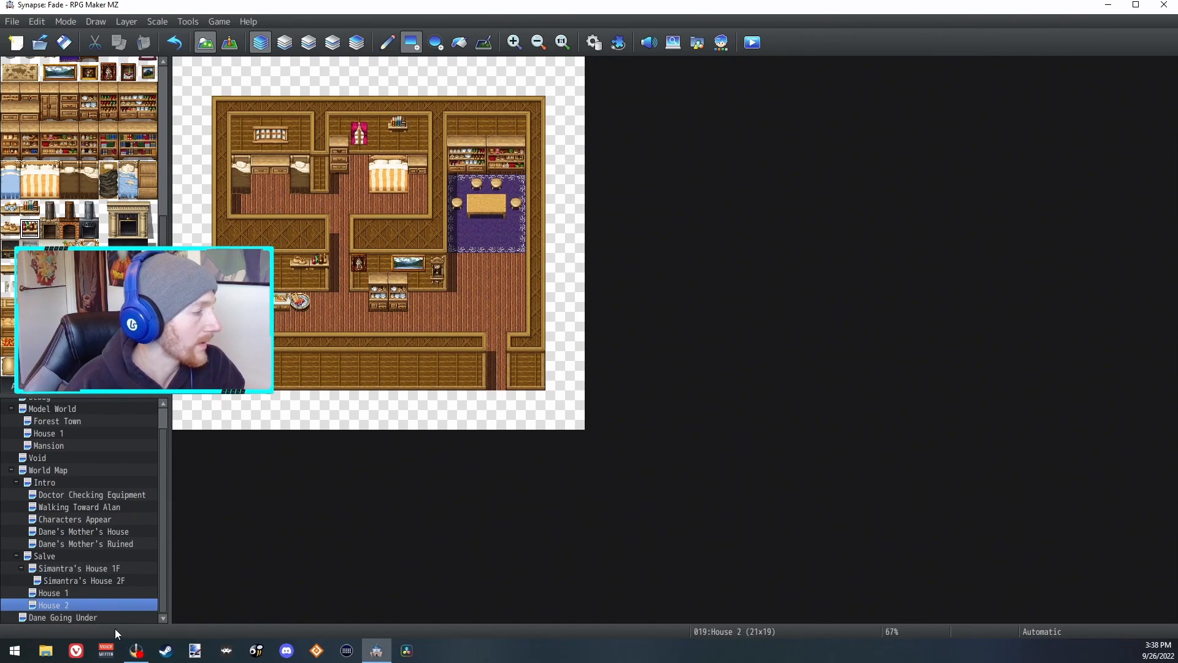
Step: Create a map named House 3 under Salve with width 22 and height 19
left_click(45, 556)
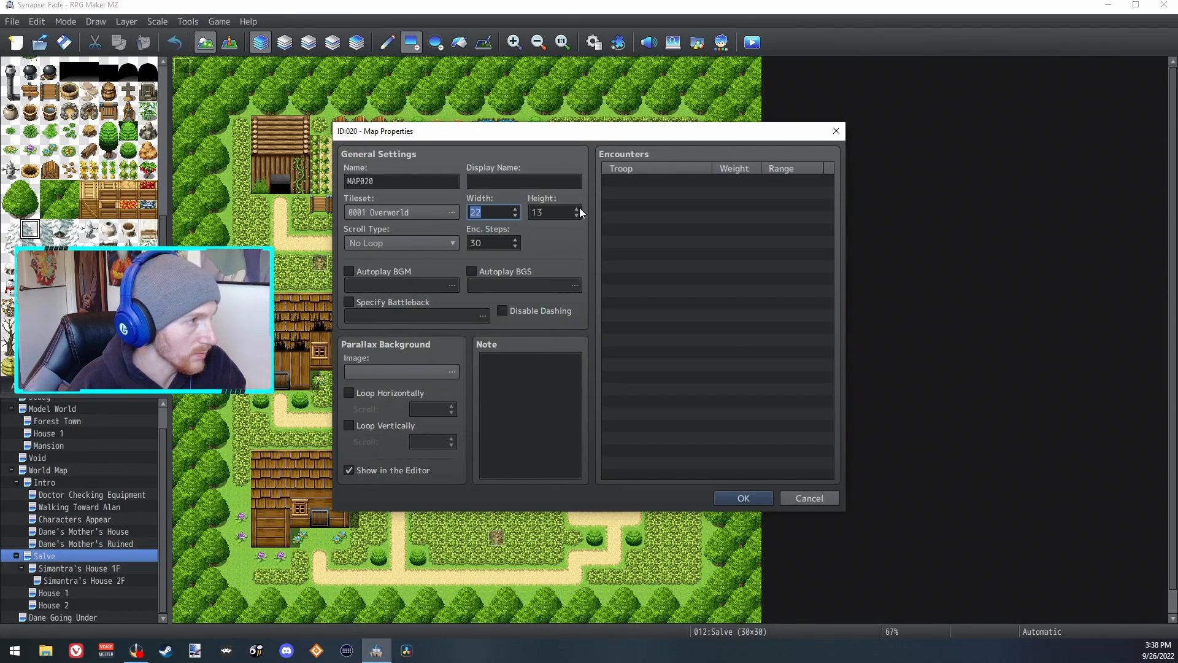
left_click(579, 209)
left_click(578, 209)
left_click(578, 209)
left_click(577, 216)
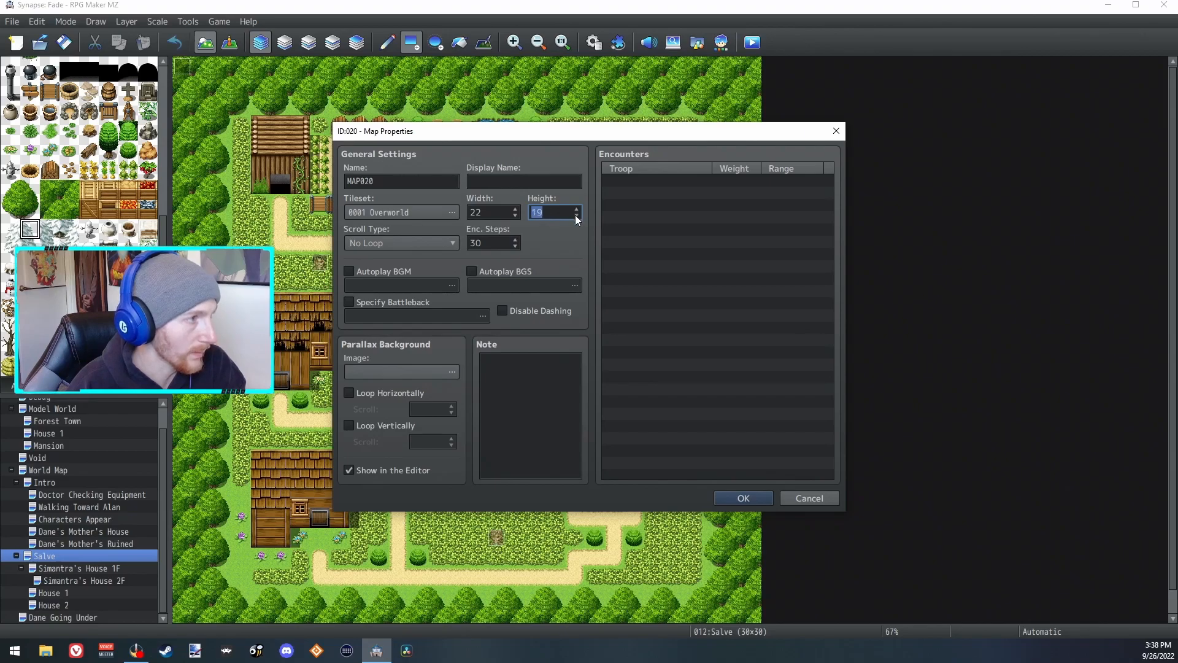
double_click(427, 183)
type("House 3")
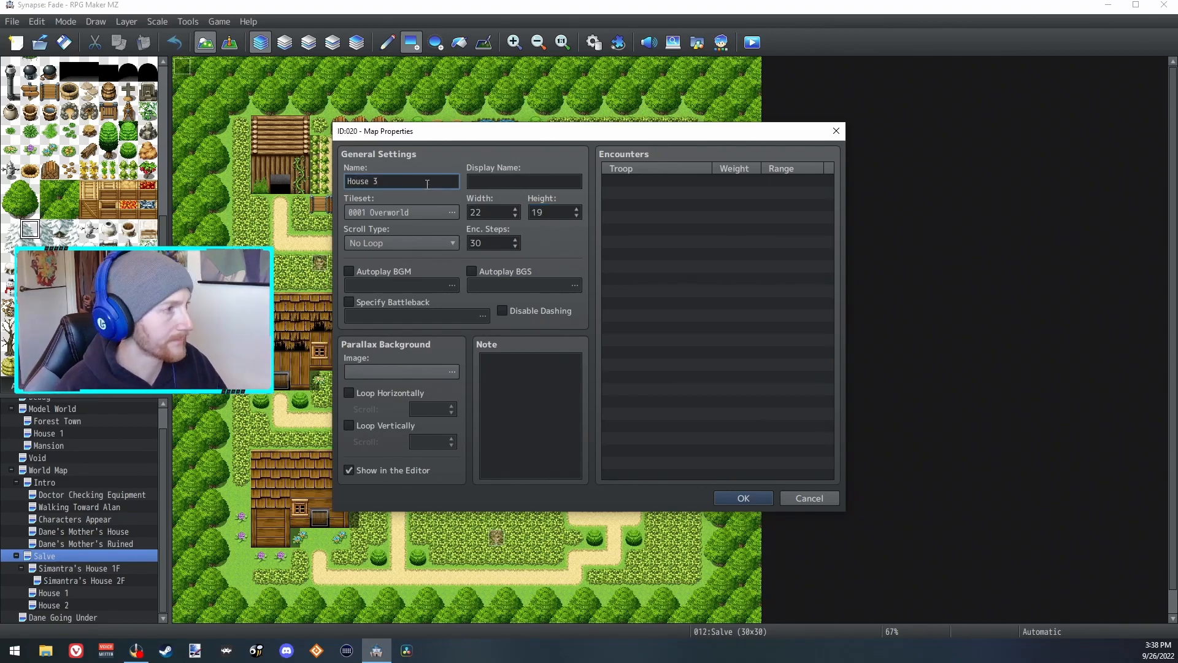
key("Return")
Step: Paint Wall J (Wood) faces along the back wall and below the front border of House 3
left_click(50, 241)
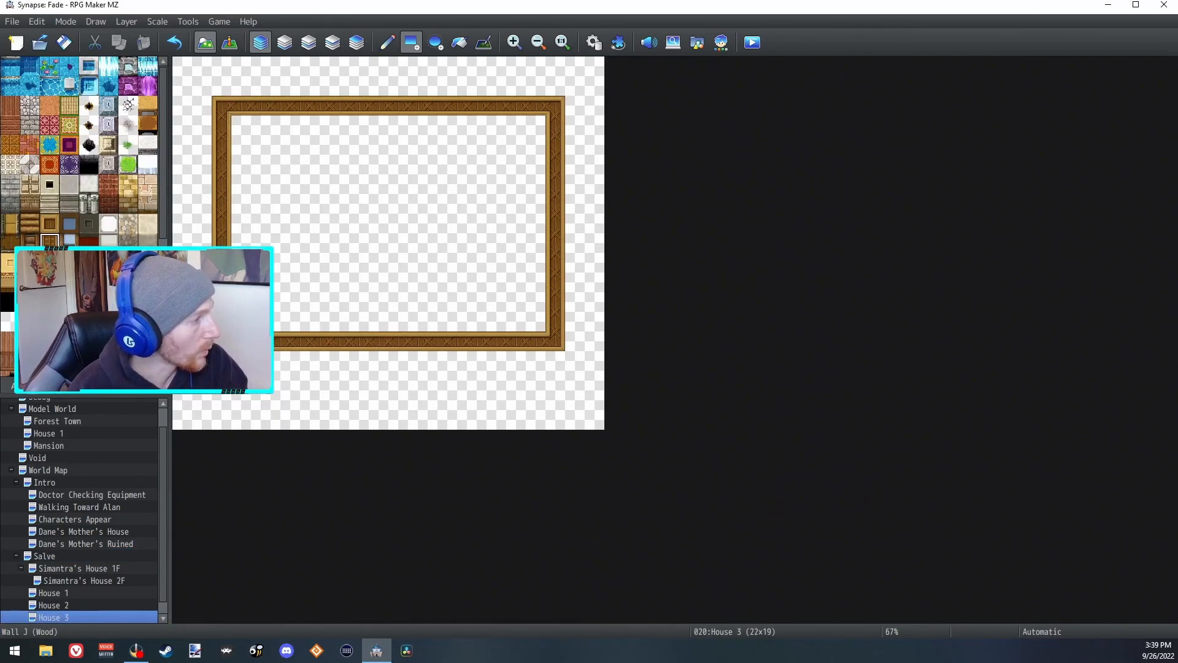
left_click_drag(292, 368, 553, 374)
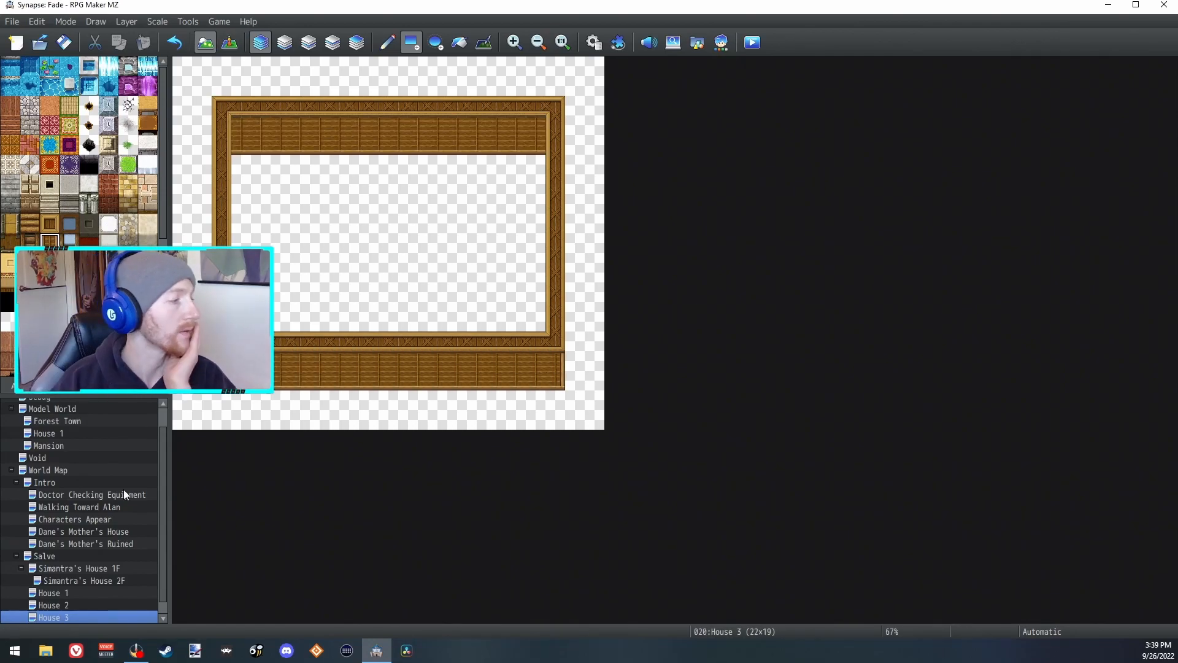
Step: Check the building shapes on the Salve map, then notch House 3's lower-right corner and rebuild its border and wooden wall face
left_click(44, 556)
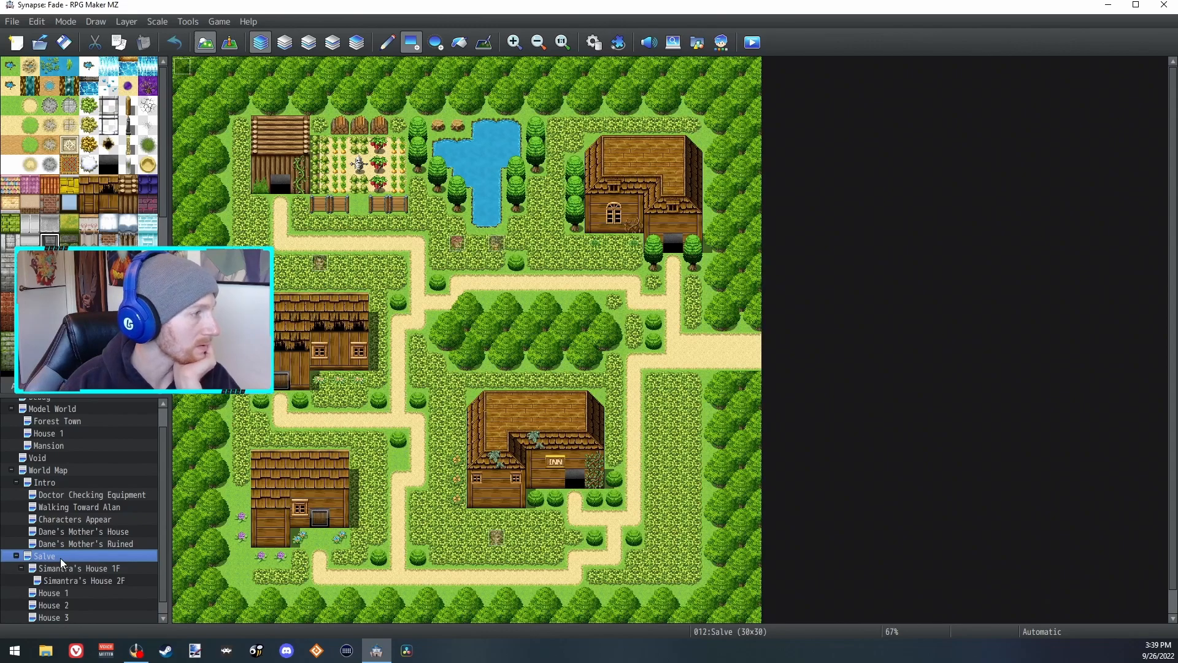
left_click(49, 617)
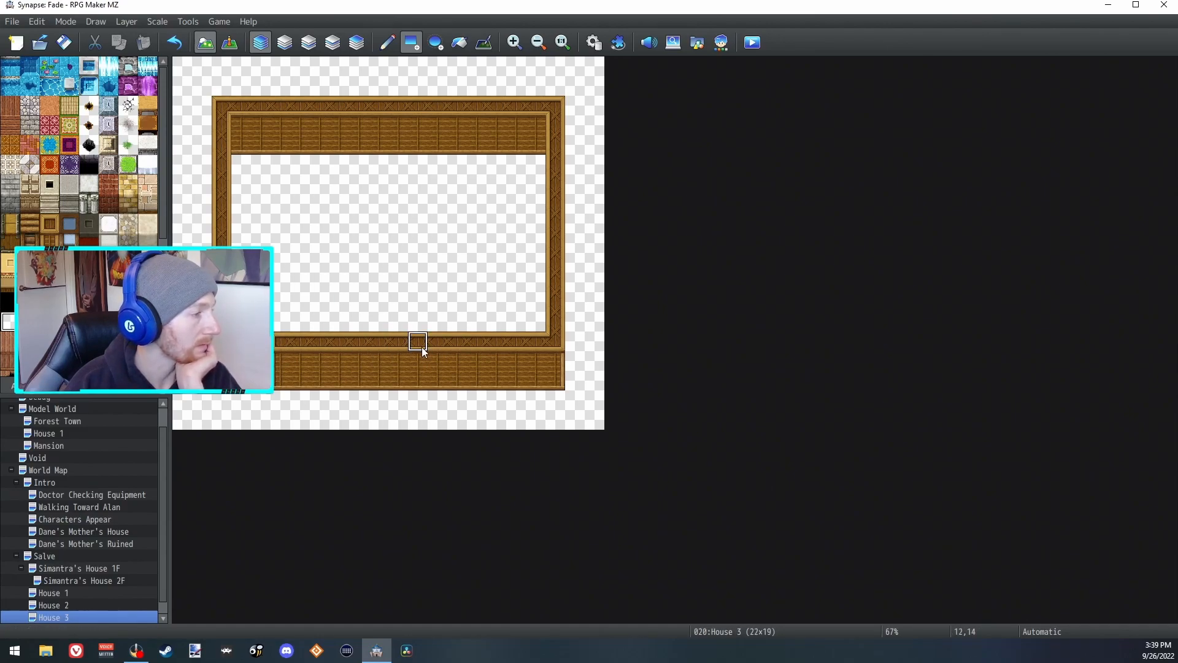
mouse_move(530, 369)
left_mouse_down()
mouse_move(551, 385)
mouse_move(556, 376)
left_mouse_up()
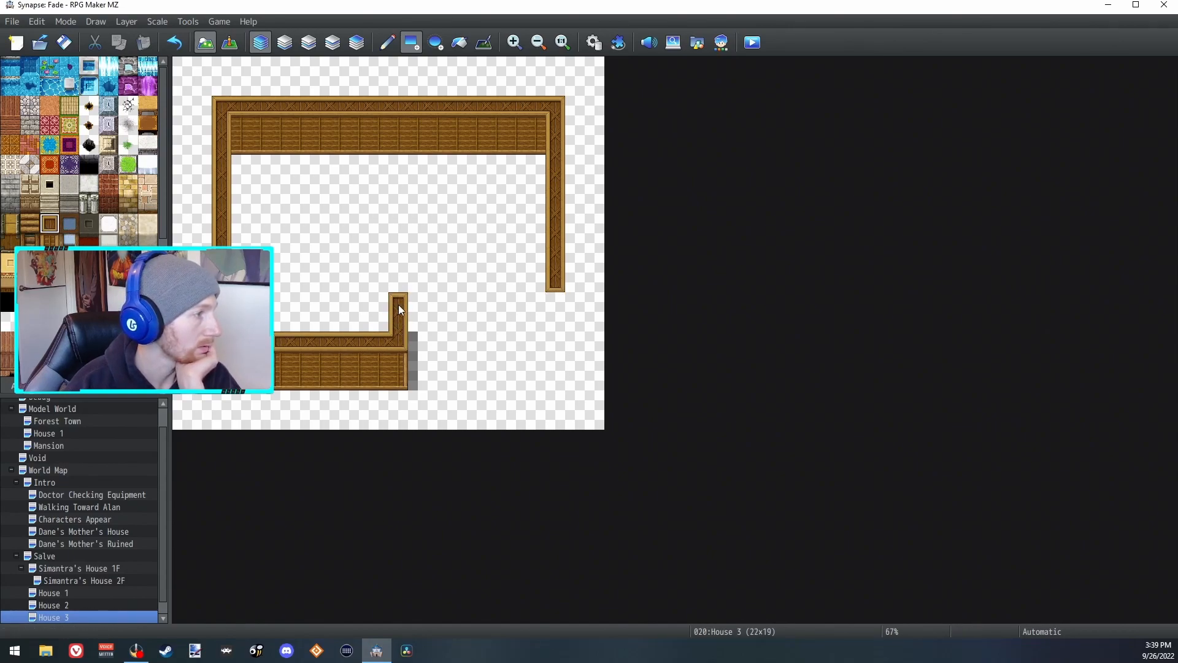
left_click_drag(403, 291, 488, 290)
left_click(49, 238)
left_click(418, 301)
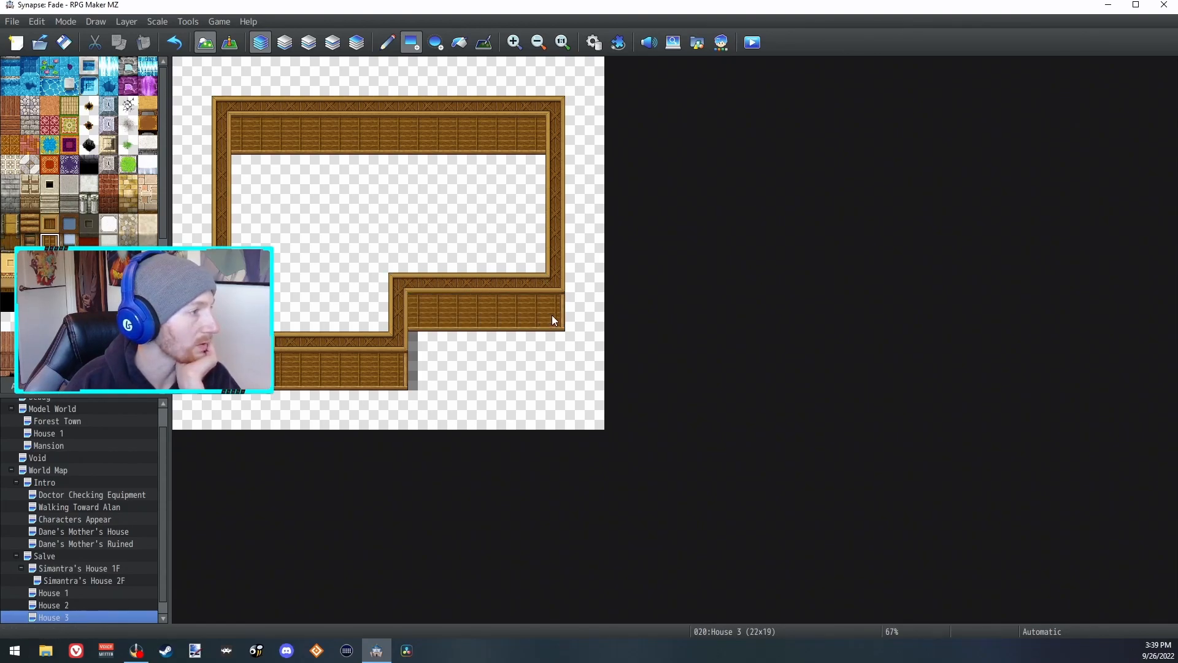
Step: Cover the interior of House 3 with reddish wood plank flooring
left_click(49, 224)
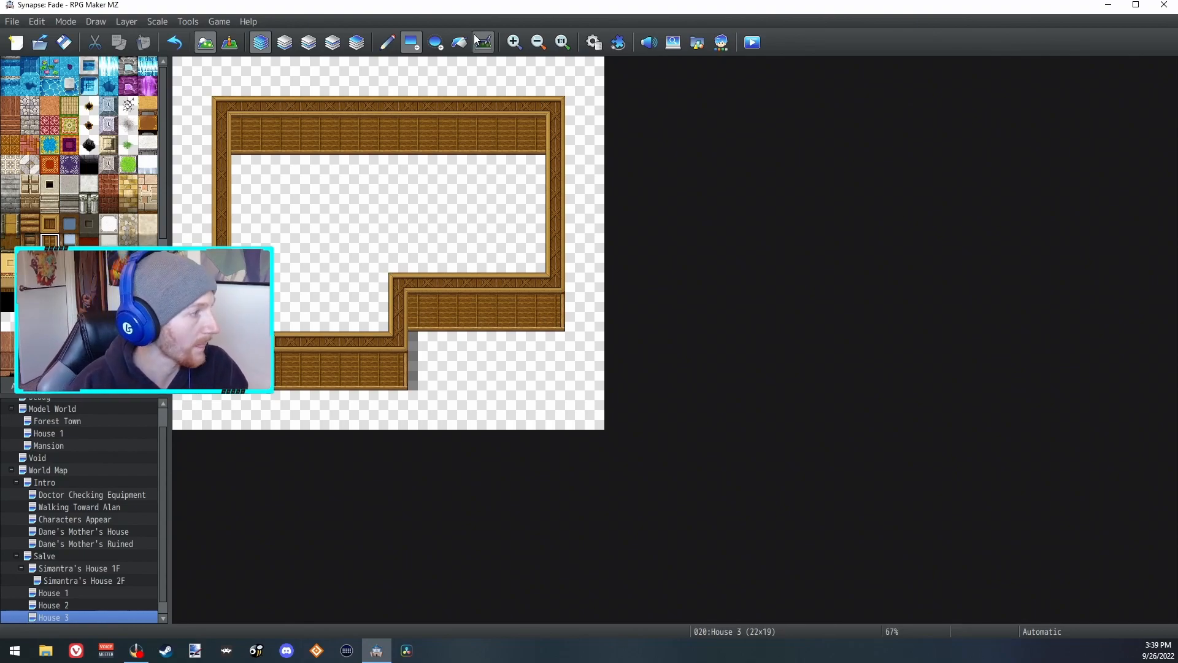
left_click(237, 211)
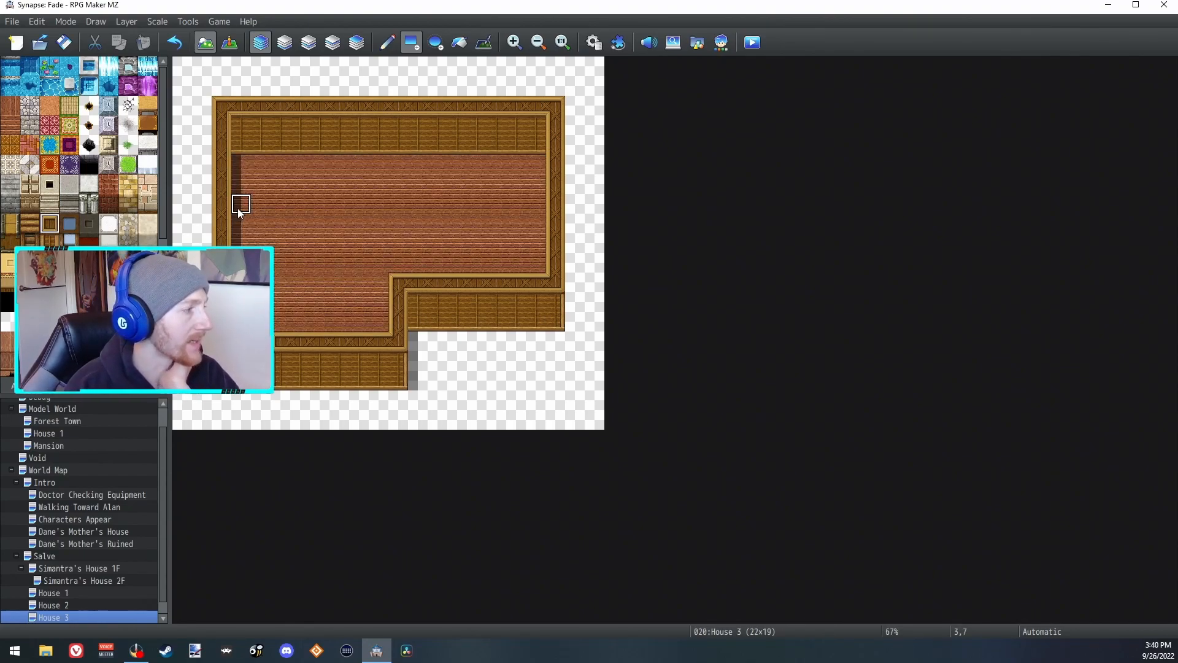
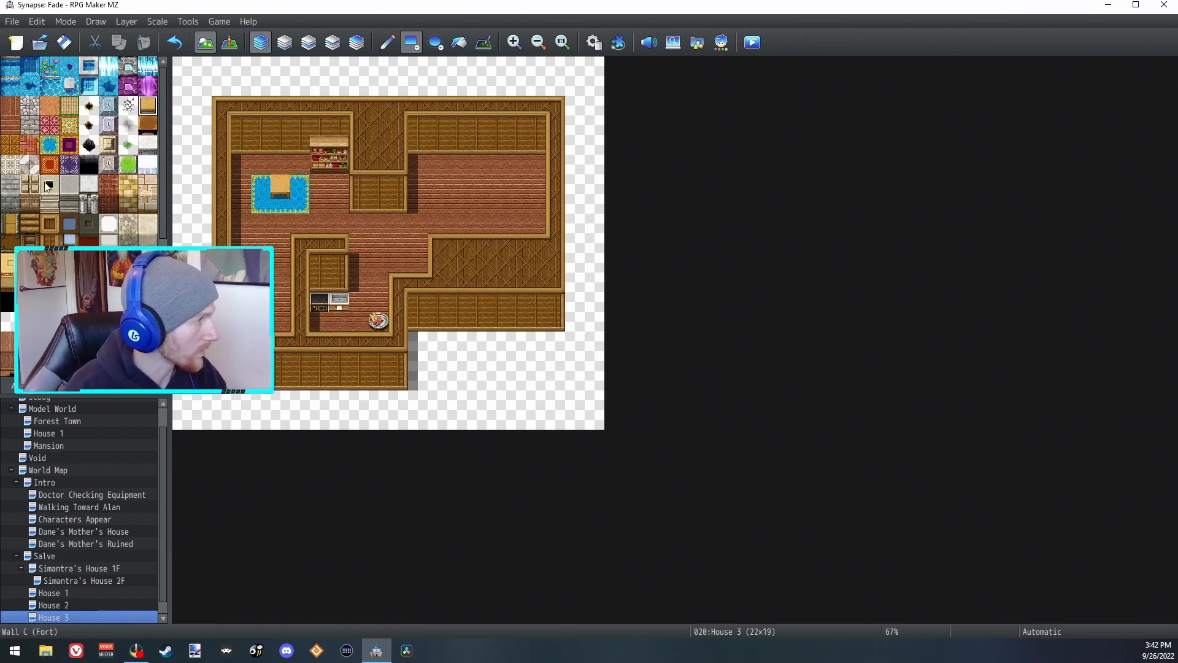
Step: Look through the interior tiles and check the Salve town and House 1 maps for reference
scroll(168, 186, "down", 8)
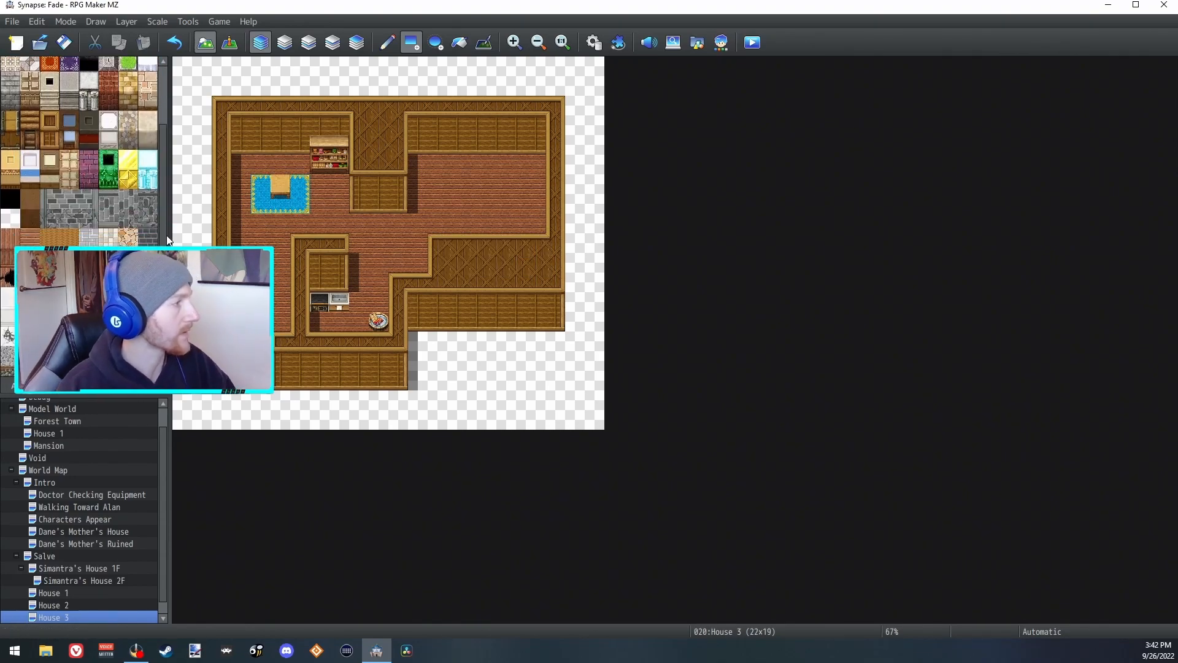
left_click(44, 555)
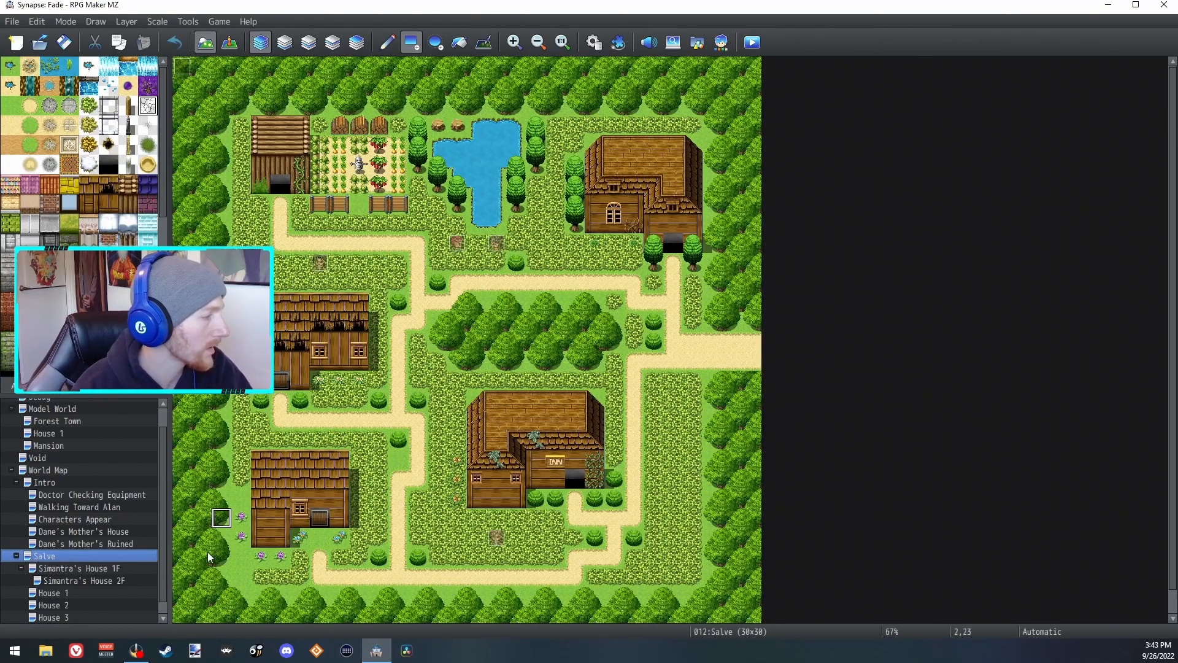
left_click(50, 592)
Step: Return to House 3 and lay a blue rug across the bedroom floor around the two beds
left_click(64, 618)
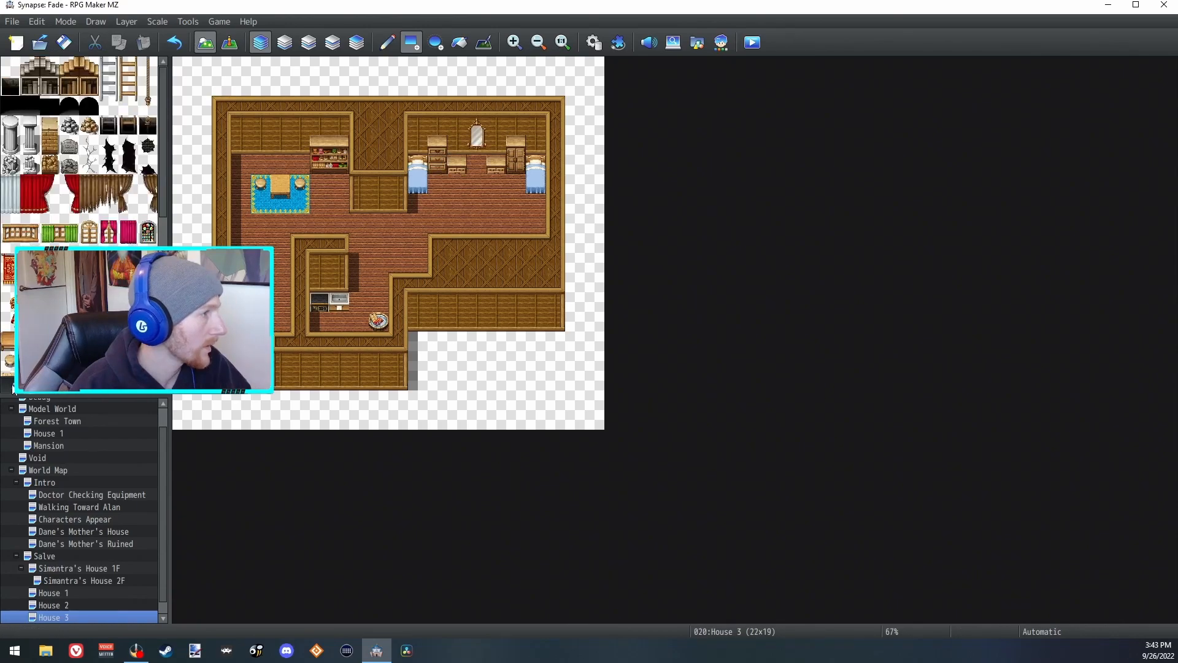
left_click(13, 387)
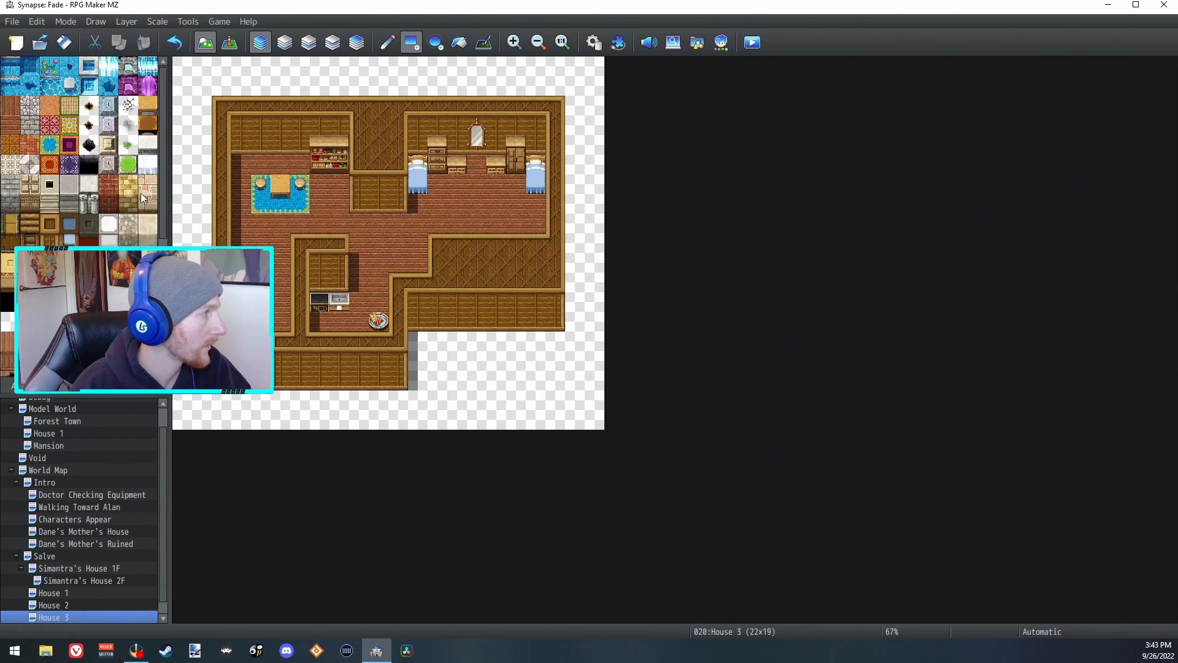
left_click(54, 153)
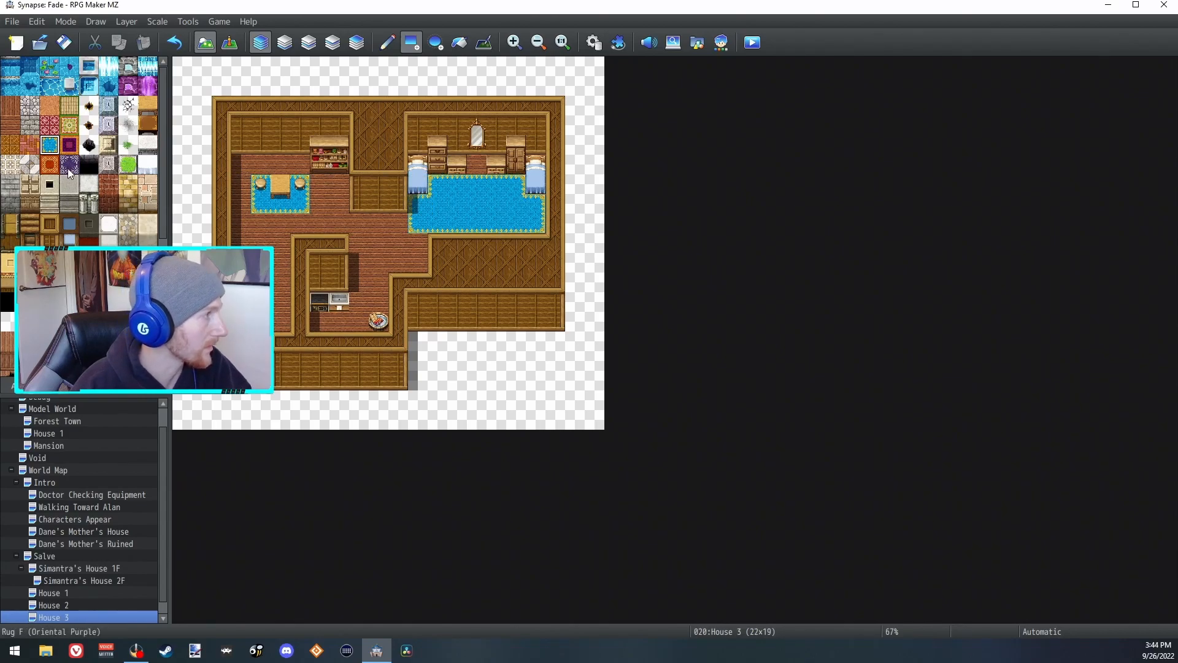
Step: Try other floor coverings in the bedroom by filling the rug area with a white floral rug and Tatami
left_click(50, 126)
left_click(459, 42)
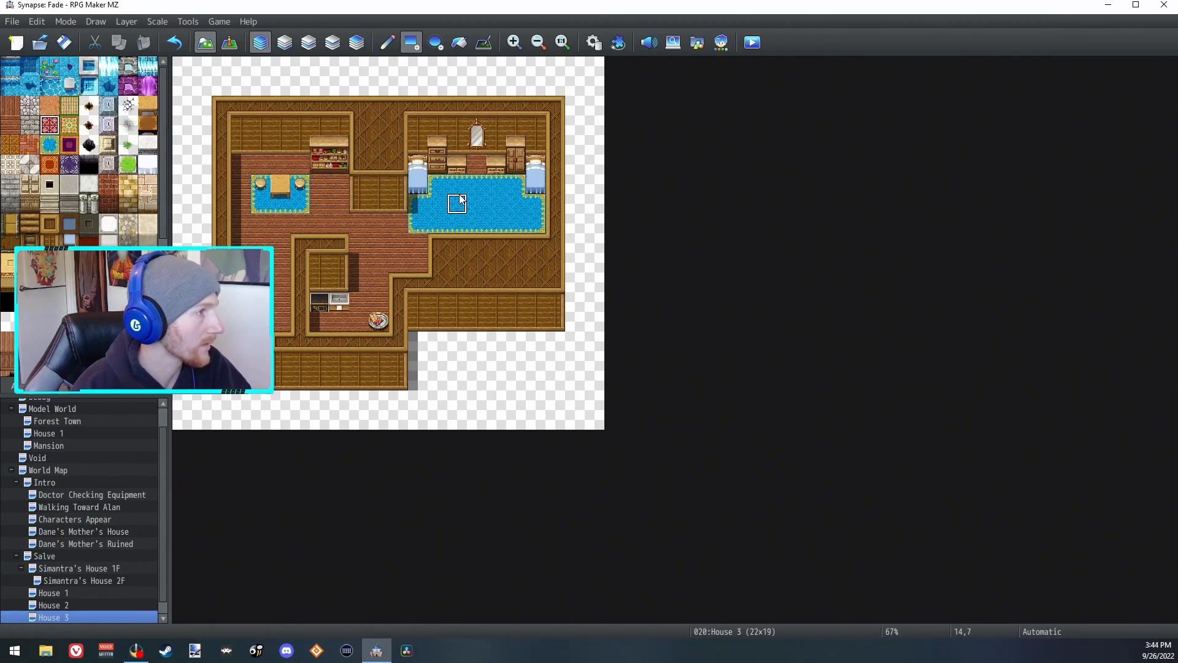
left_click(476, 203)
left_click(70, 125)
left_click(485, 198)
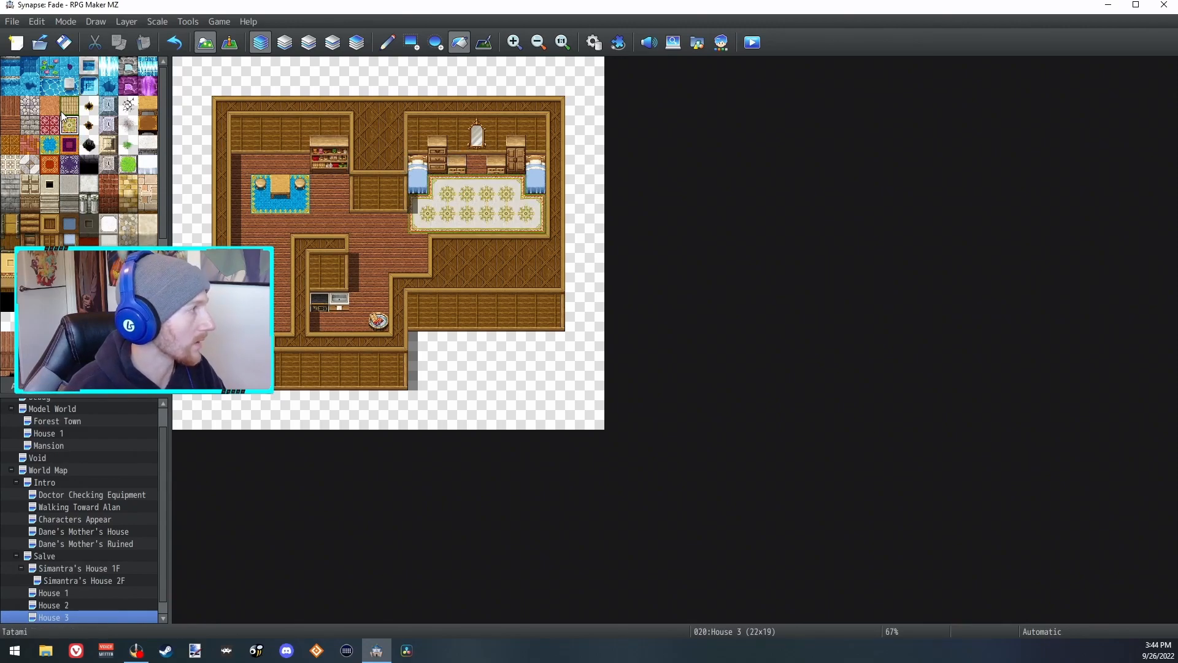
left_click(492, 208)
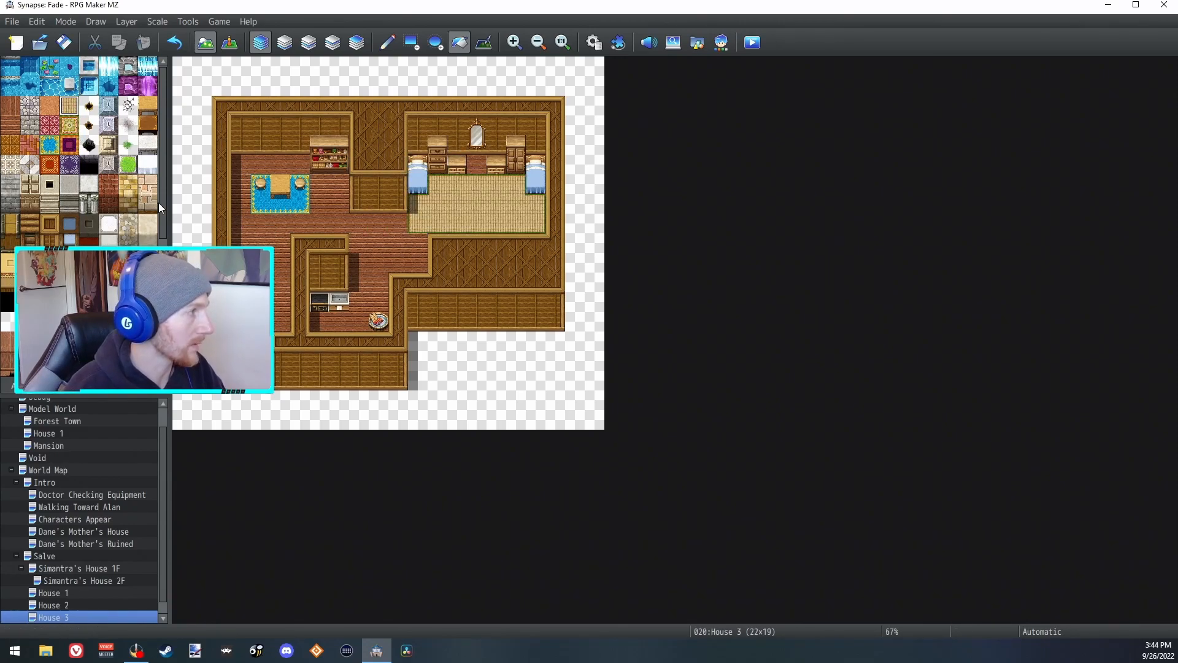
key("ctrl+z")
Step: Fill the bedroom rug area with Rug F (Oriental Purple)
left_click(70, 165)
left_click(553, 204)
key("ctrl+z")
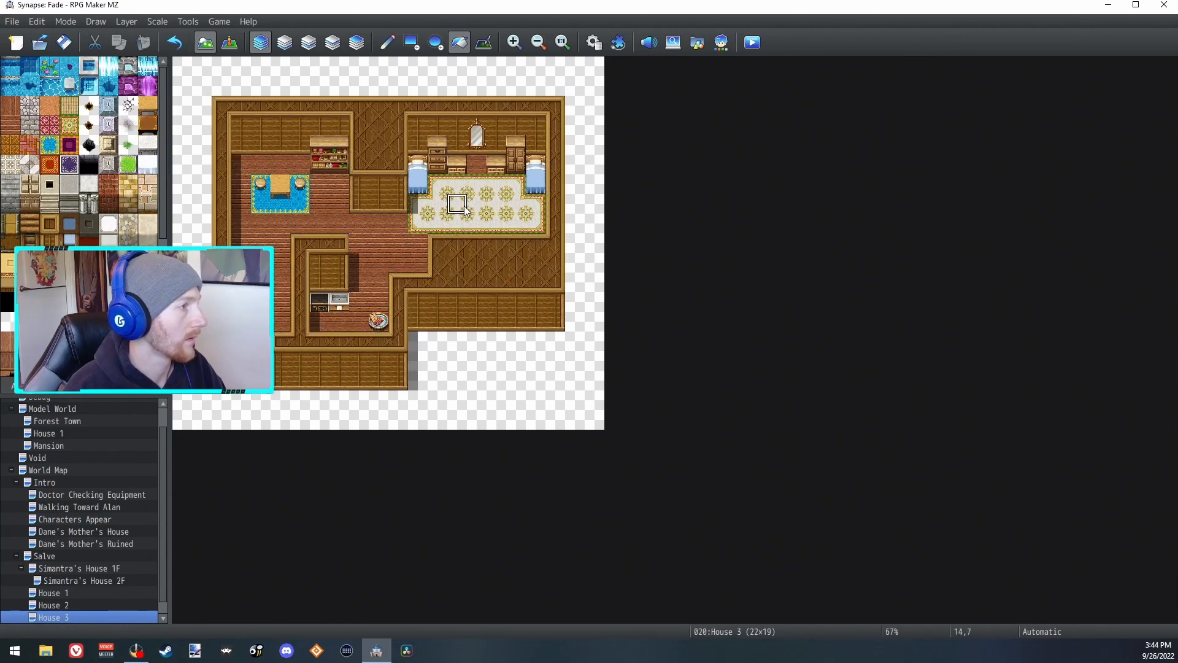
left_click(457, 204)
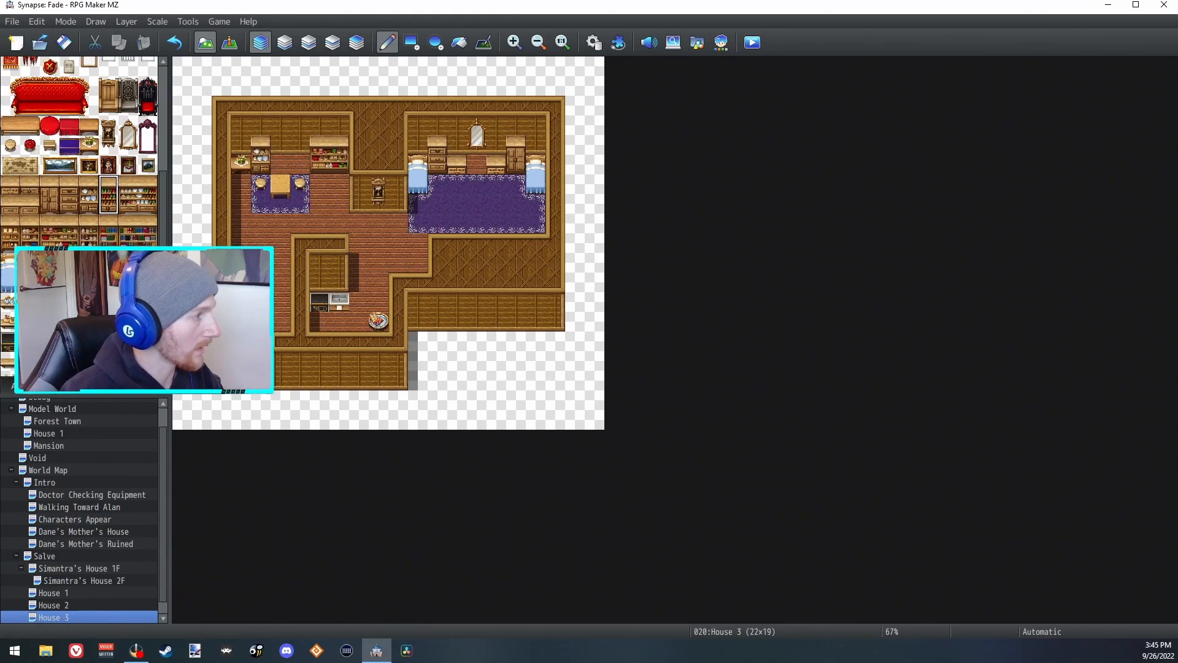
Step: Try placing a tall stocked shelf beside the bedroom entrance
left_click(399, 212)
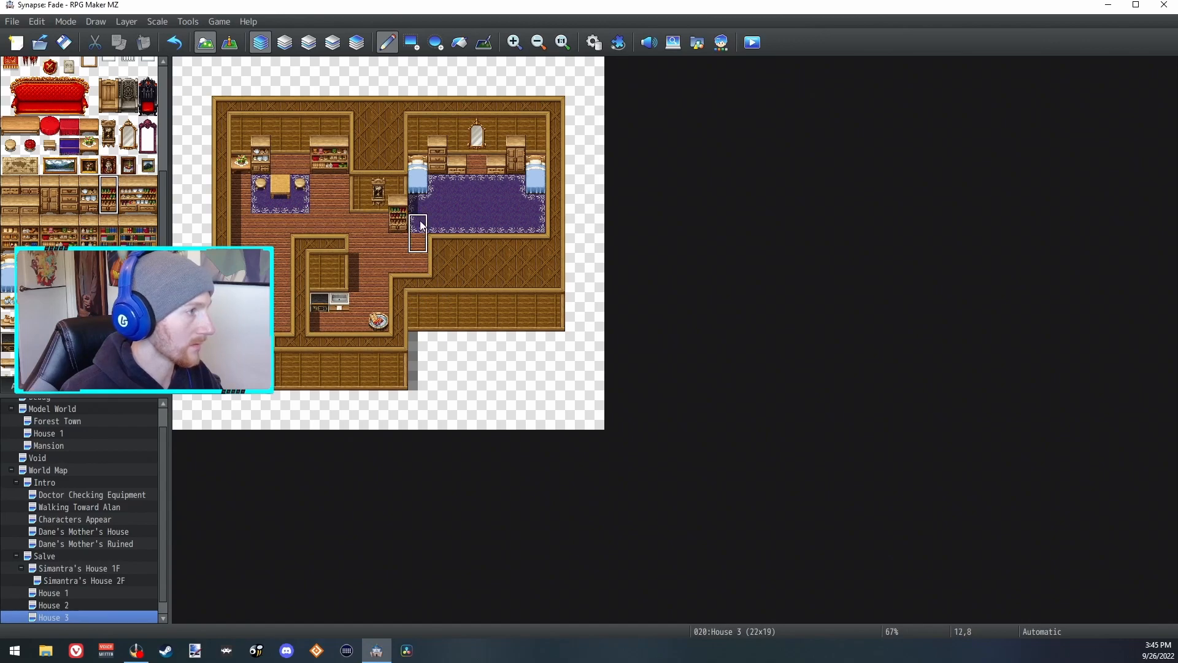
key("ctrl+z")
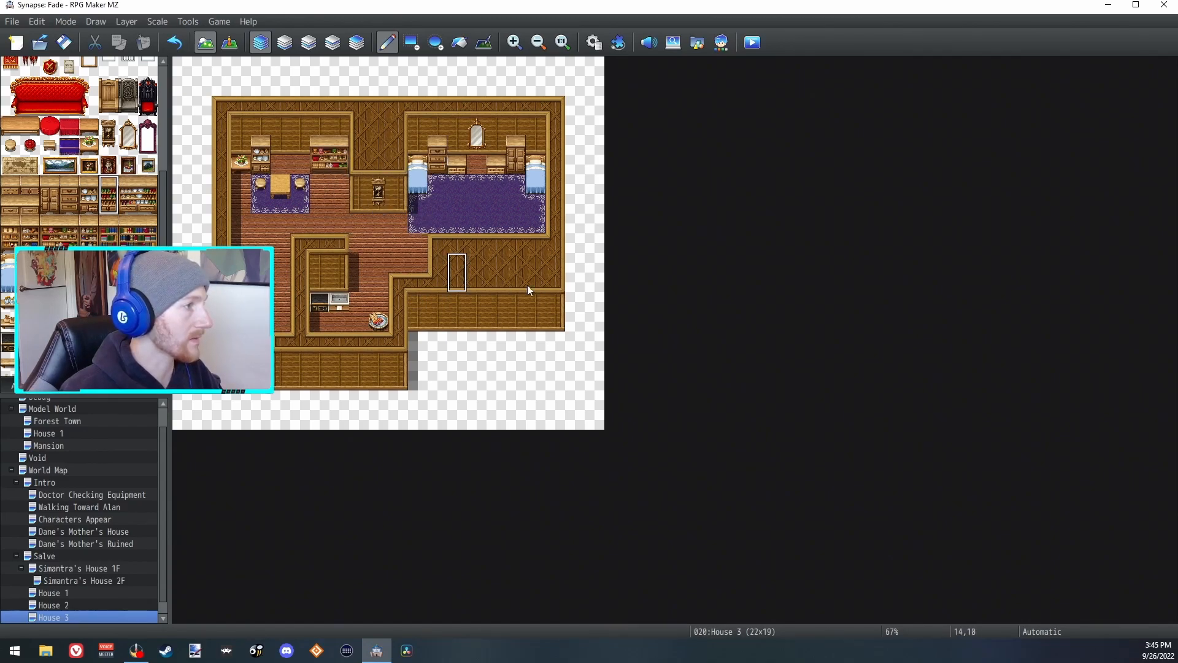
left_click(397, 204)
key("ctrl+z")
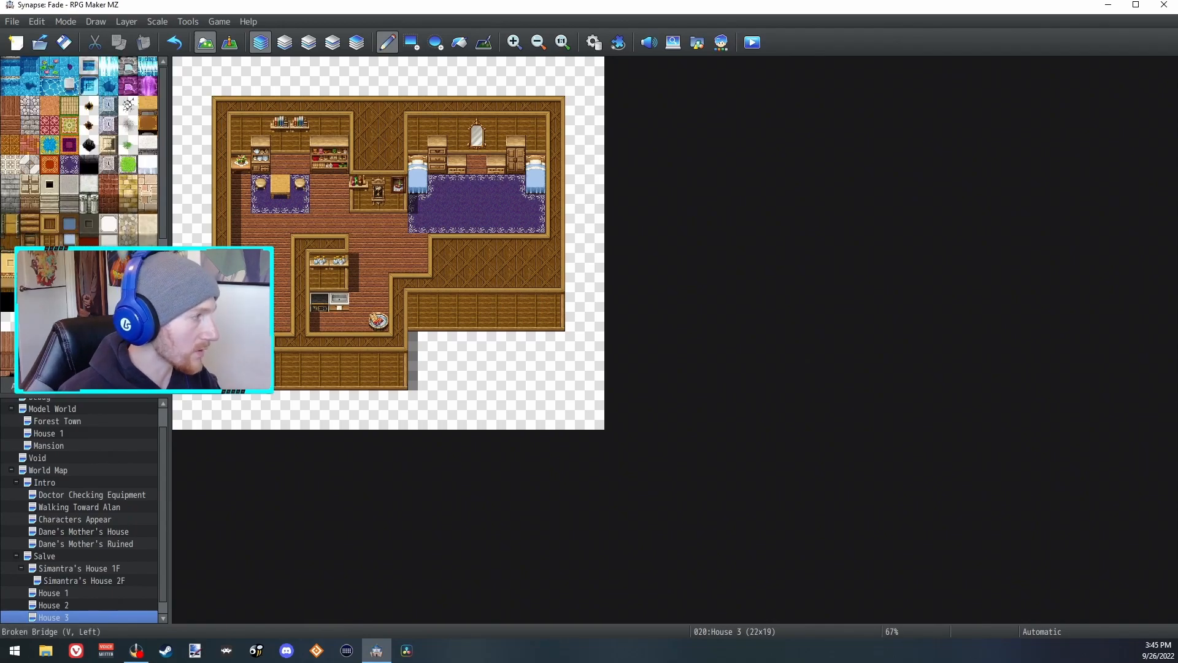
Step: Reshape the wooden walls left of the kitchen to enclose a small separate room in House 3
left_click(50, 224)
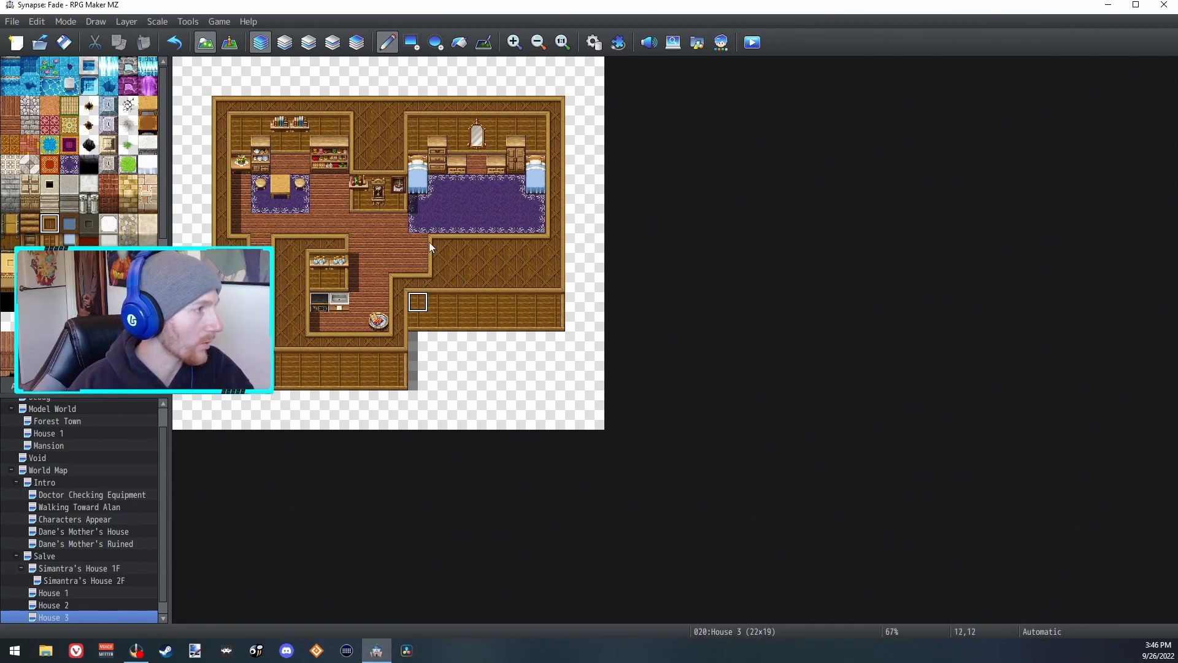
right_click(262, 258)
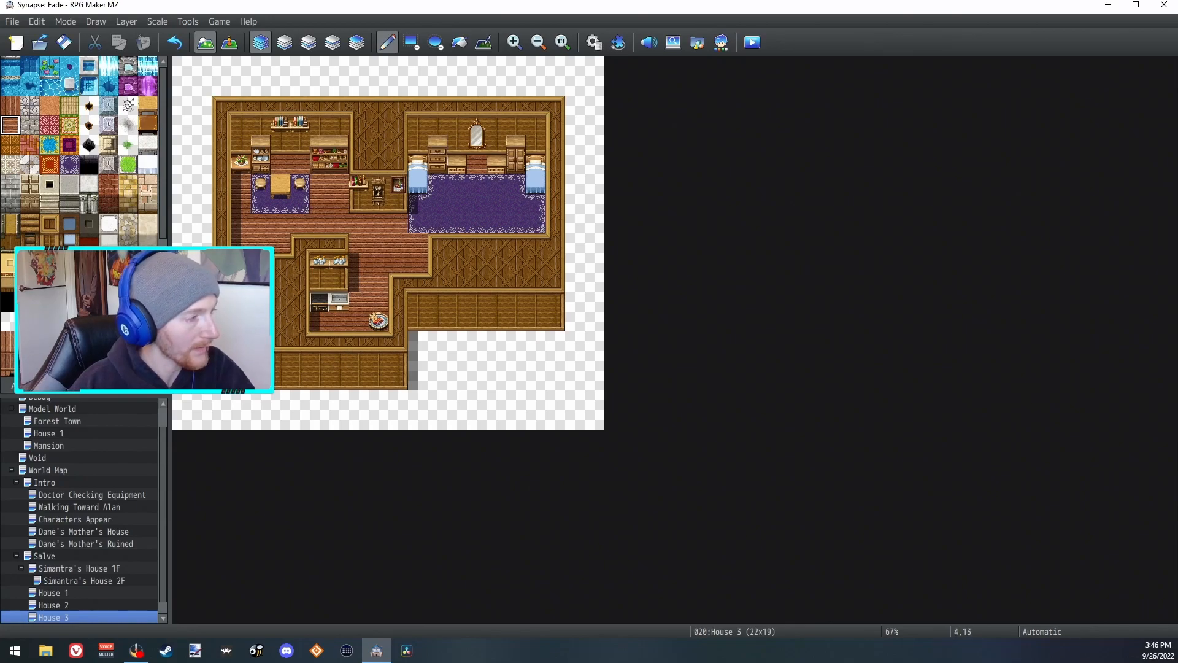
left_click(283, 322)
right_click(264, 301)
left_click_drag(283, 283, 285, 300)
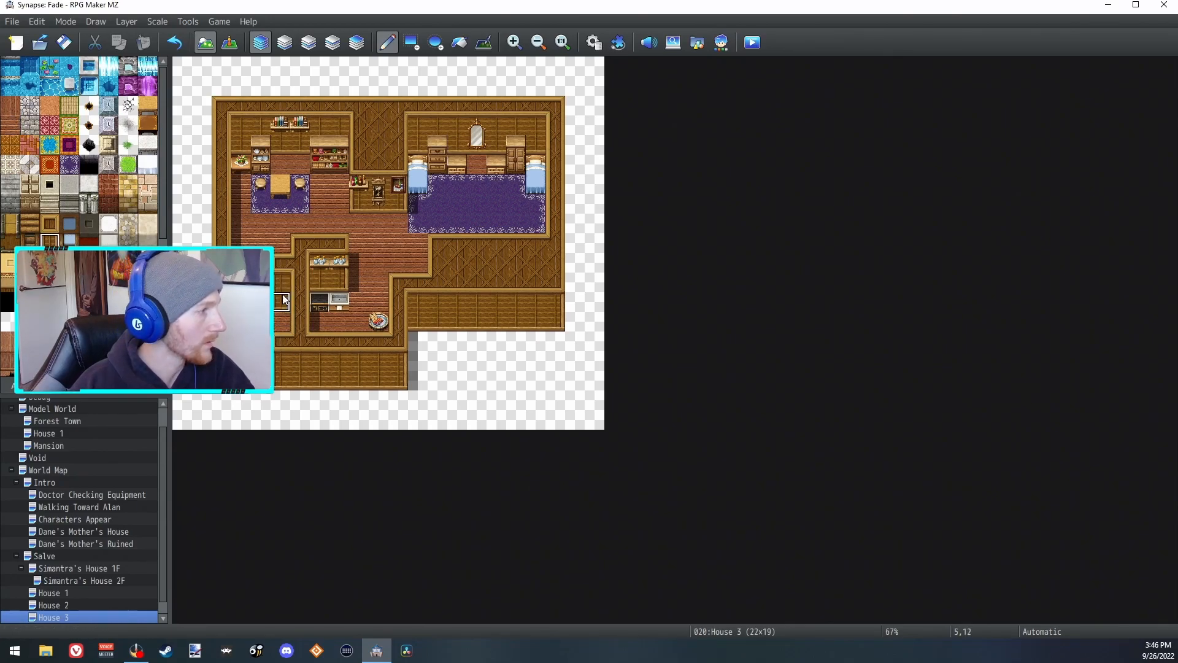
Step: Add a furniture piece at the lower end of the small room left of the kitchen
left_click(38, 386)
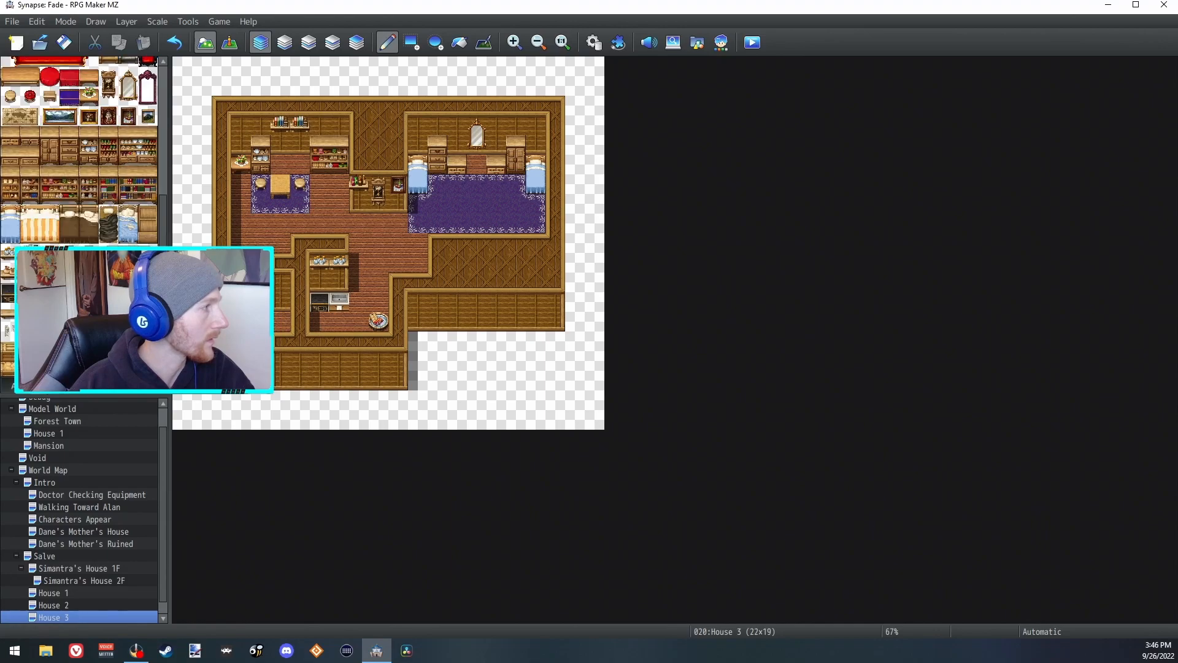
scroll(110, 209, "down", 1)
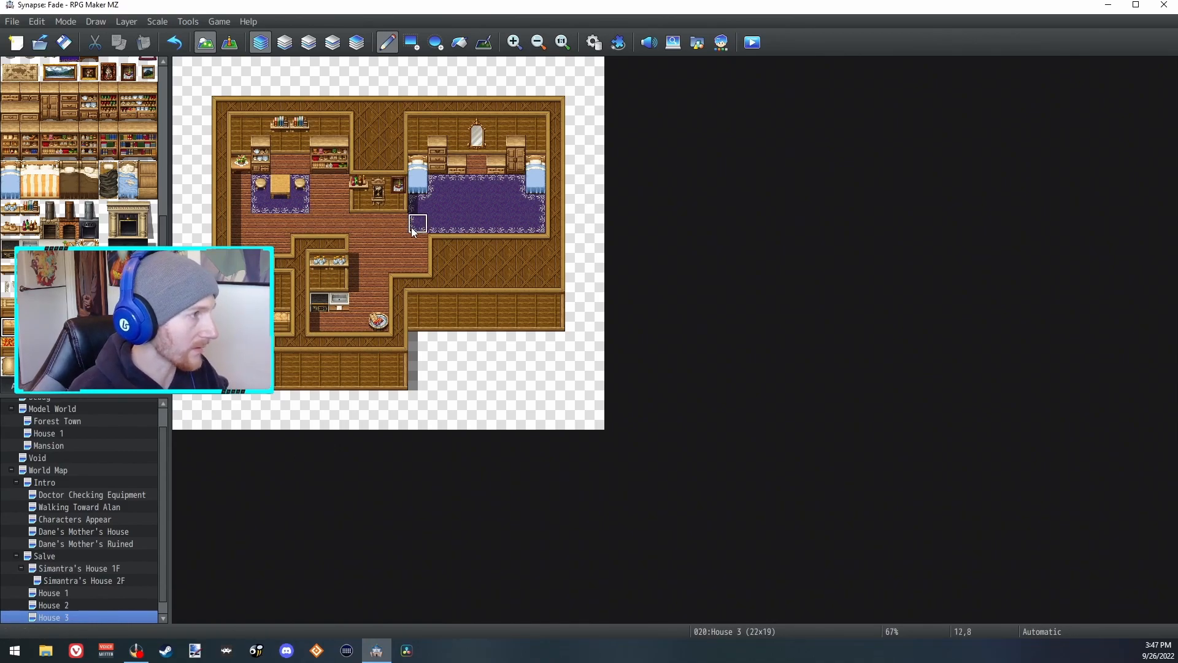
Step: Look through the decoration tiles, then extend the purple bedroom rug up beneath the mirror
scroll(154, 123, "down", 5)
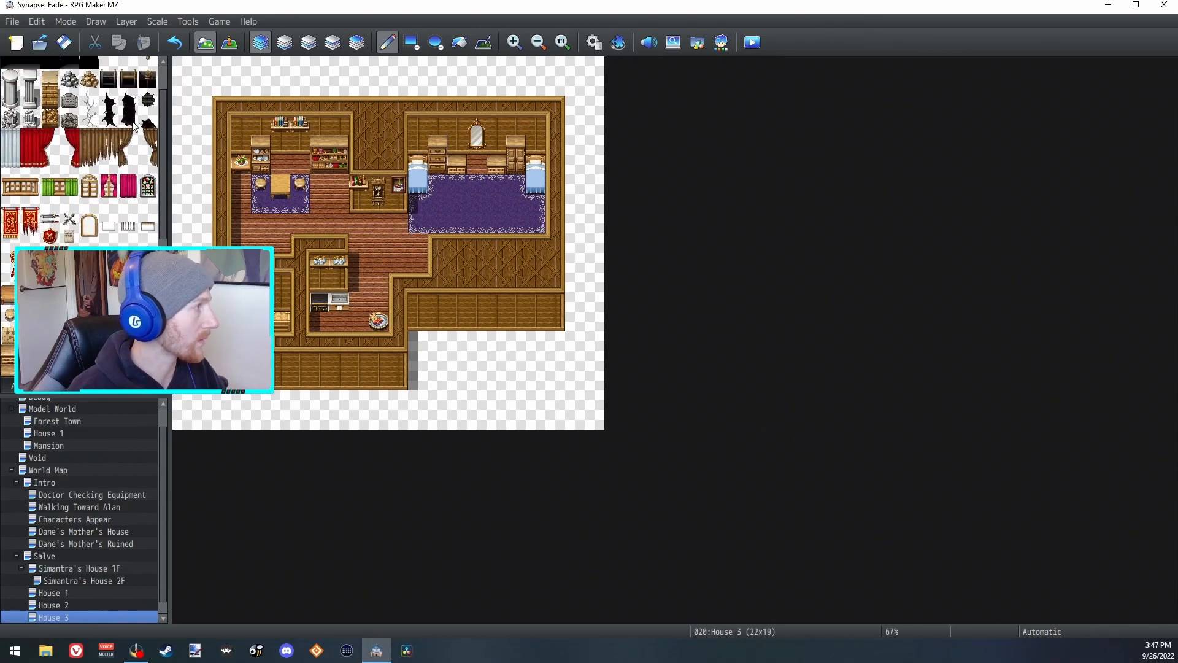
scroll(161, 221, "up", 2)
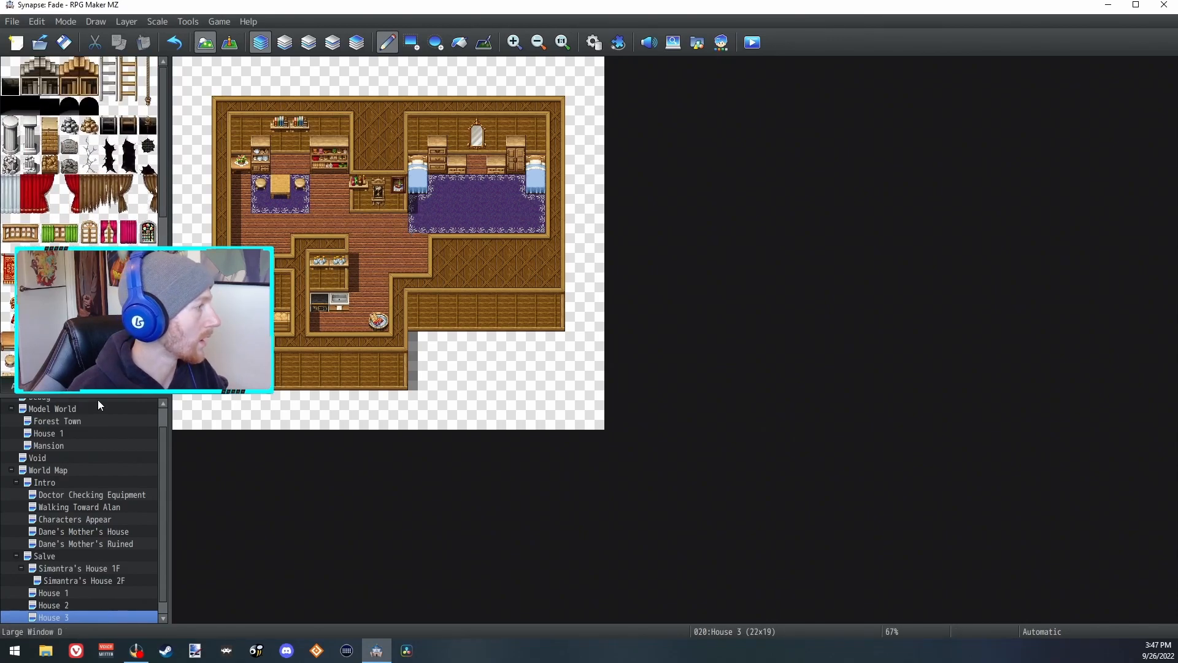
left_click(11, 385)
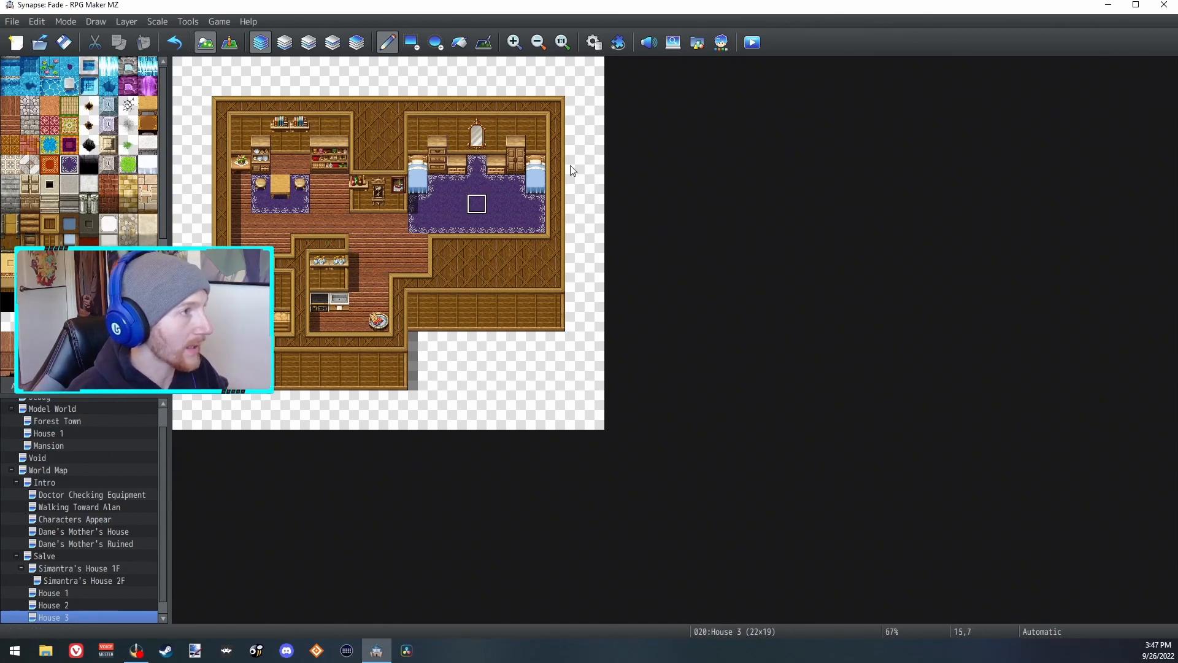
Step: Set the player's starting position in the House 3 hallway at tile 9,8
left_click(230, 43)
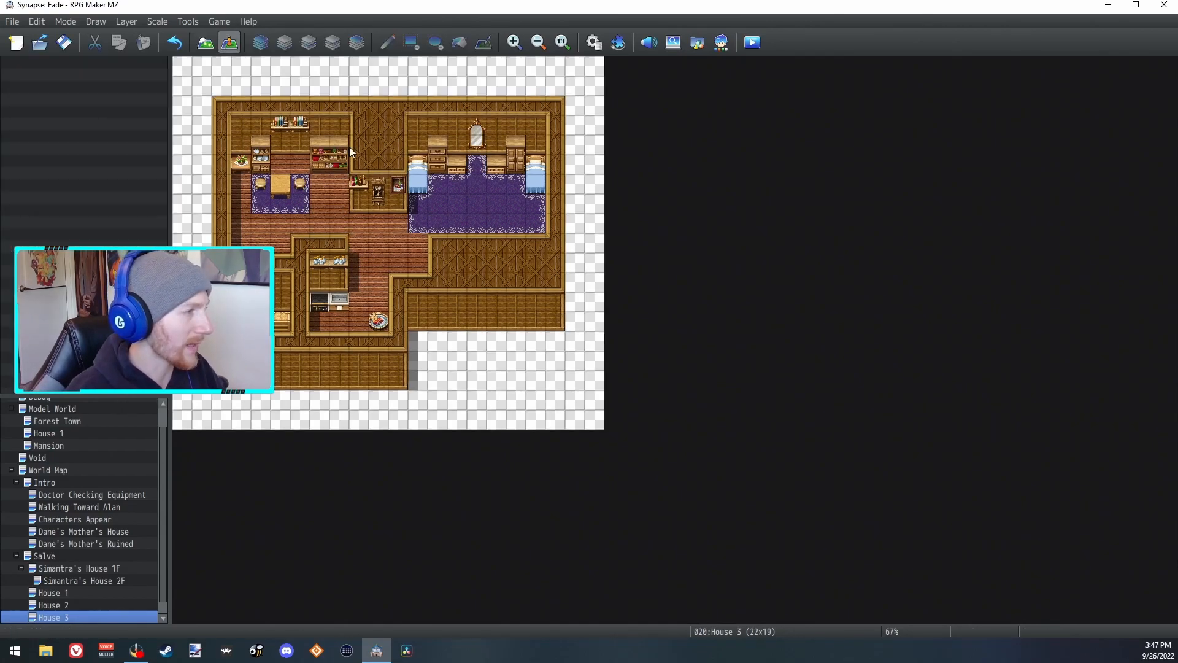
right_click(351, 223)
mouse_move(454, 407)
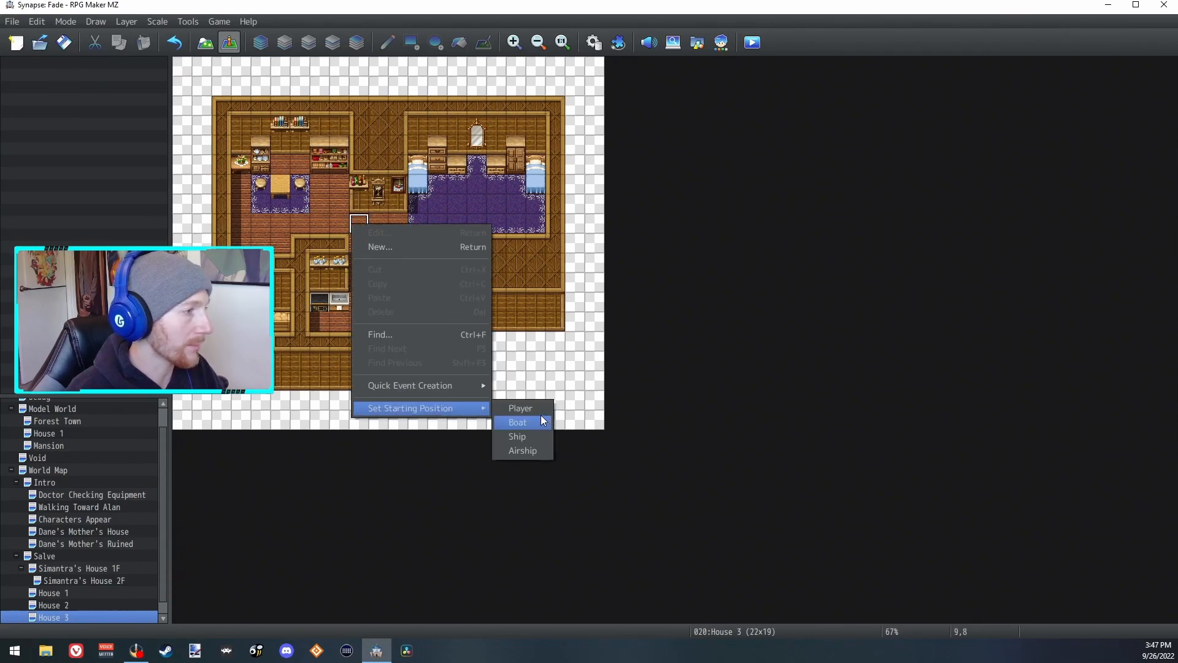
left_click(528, 421)
Step: Save the project and playtest House 3 with a new game, walking around briefly before closing the test
left_click(753, 42)
left_click(580, 342)
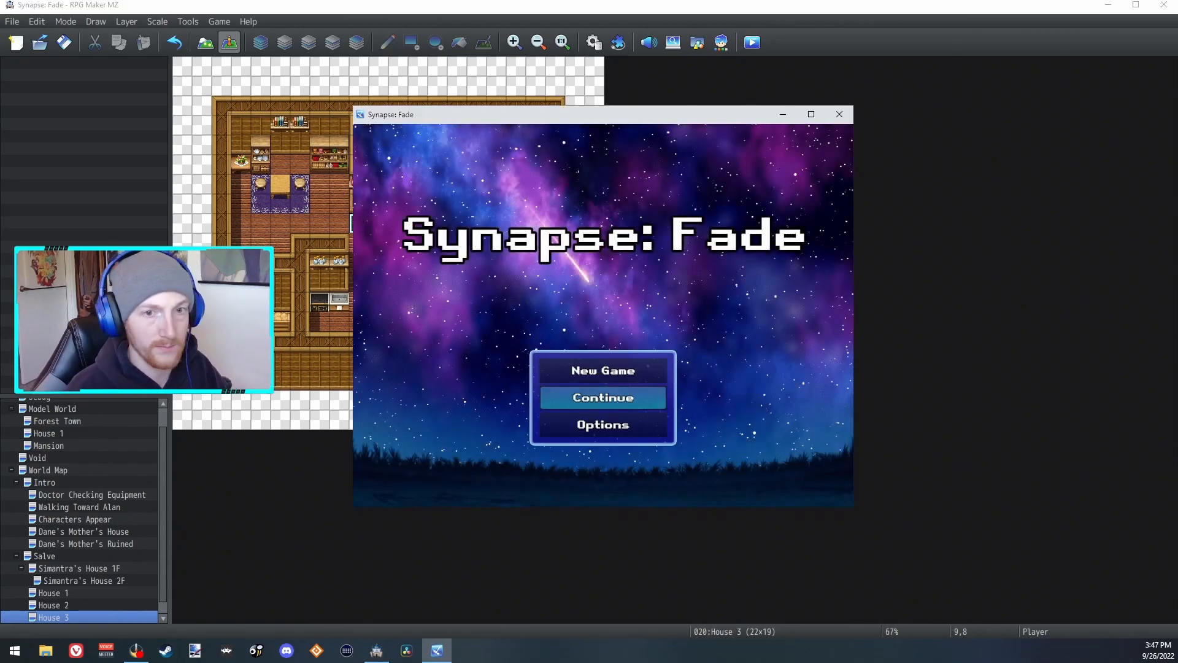
left_click(603, 368)
key("Left")
key("Right")
key("alt+F4")
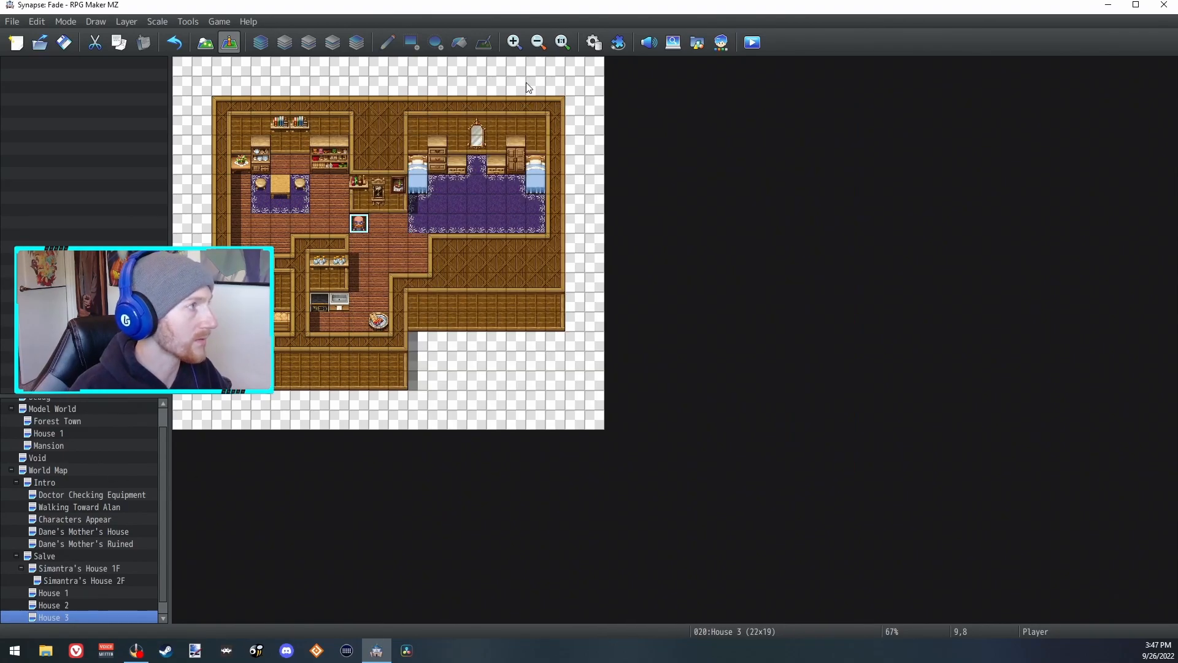
Step: Resume map editing and place a wide window on House 3's lower front wall
key("F5")
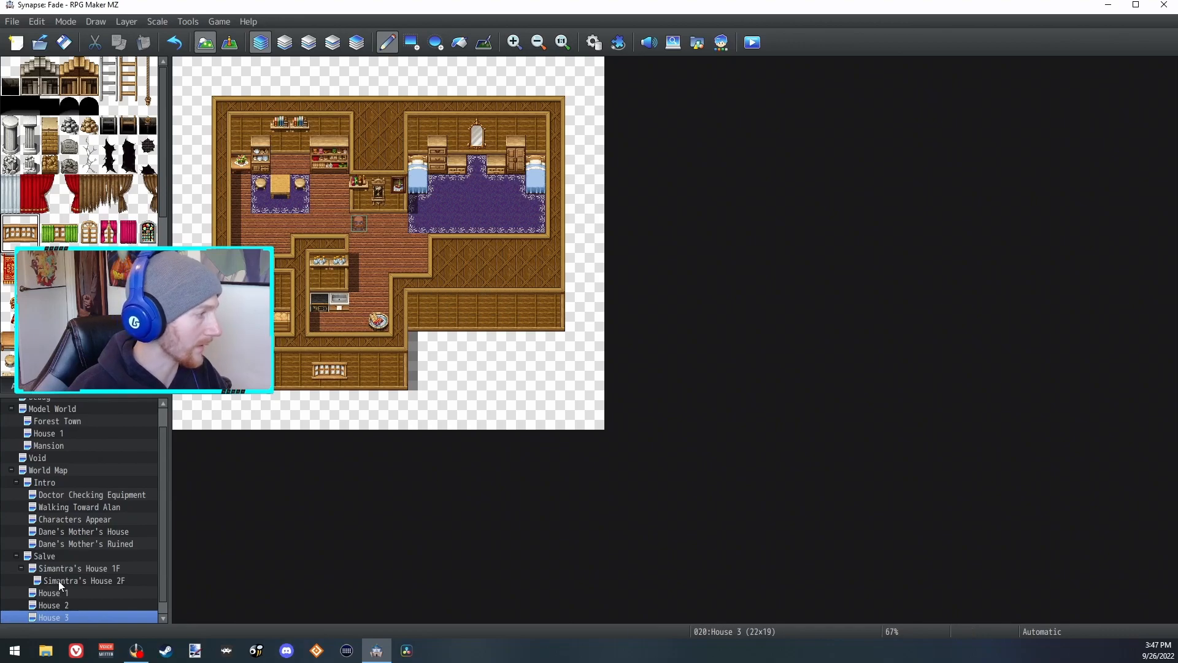
Step: Compare House 3 with the other Salve house interiors, then raise the lower wall of its purple-rugged bedroom by one tile
left_click(49, 556)
left_click(60, 594)
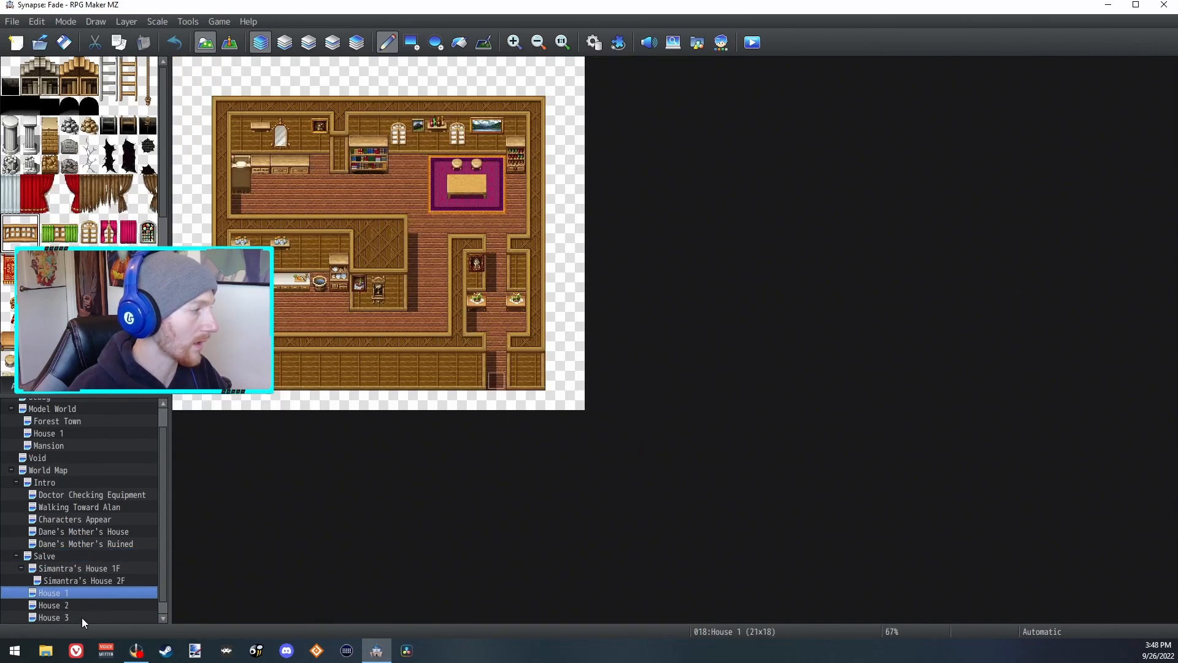
left_click(64, 605)
left_click(61, 616)
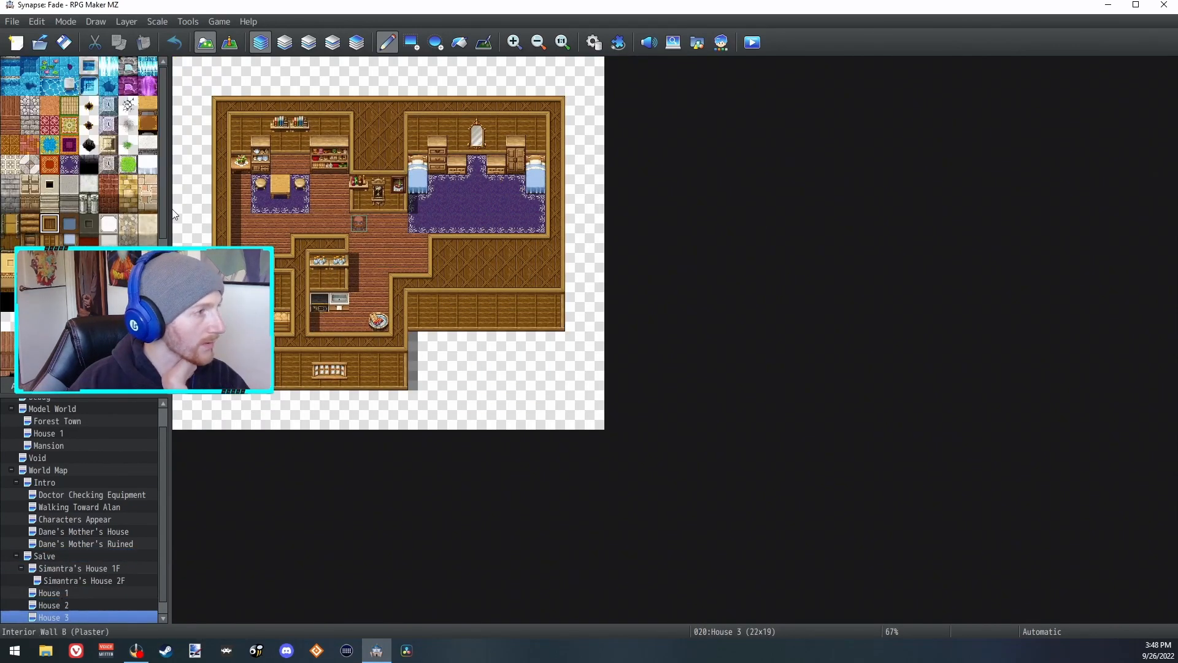
left_click_drag(436, 224, 500, 230)
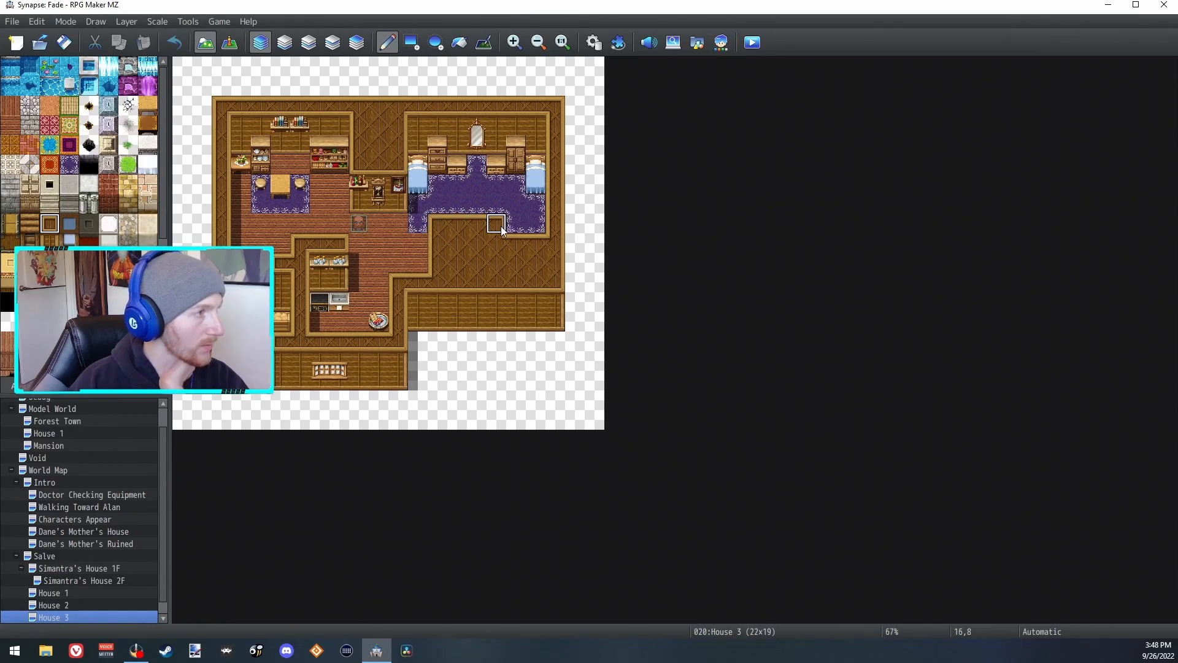
Step: Using House 1 for comparison, carve a floor corridor below House 3's bedroom and place two arched windows on the eastern front wall
left_click(45, 556)
left_click(60, 592)
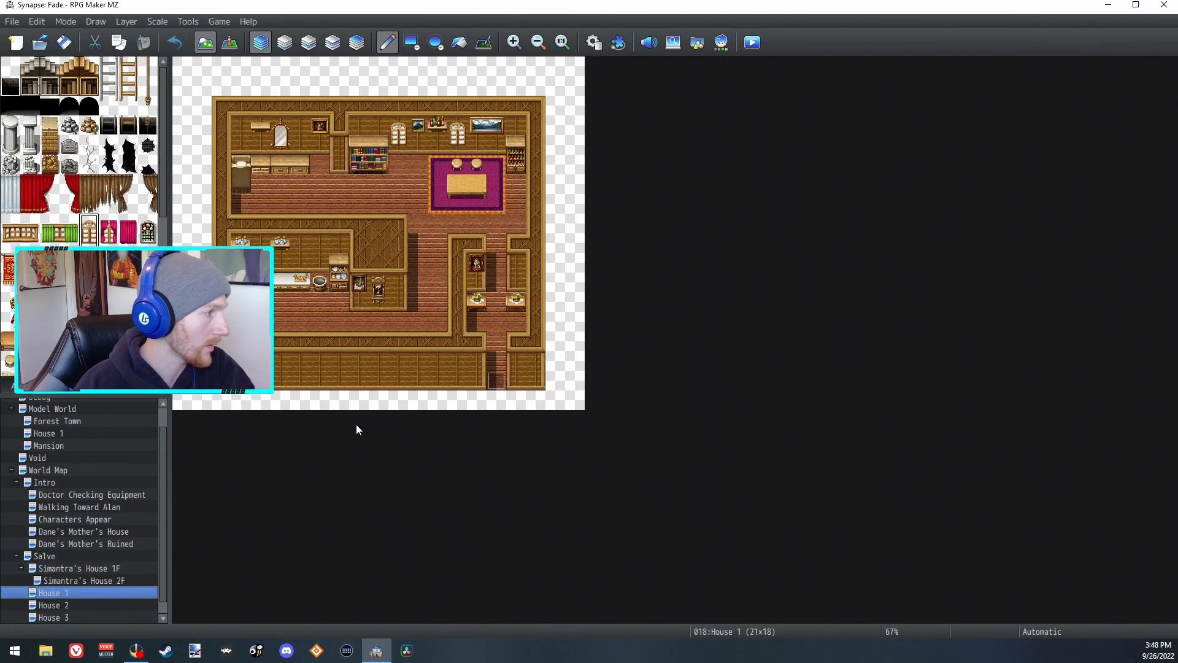
left_click(59, 615)
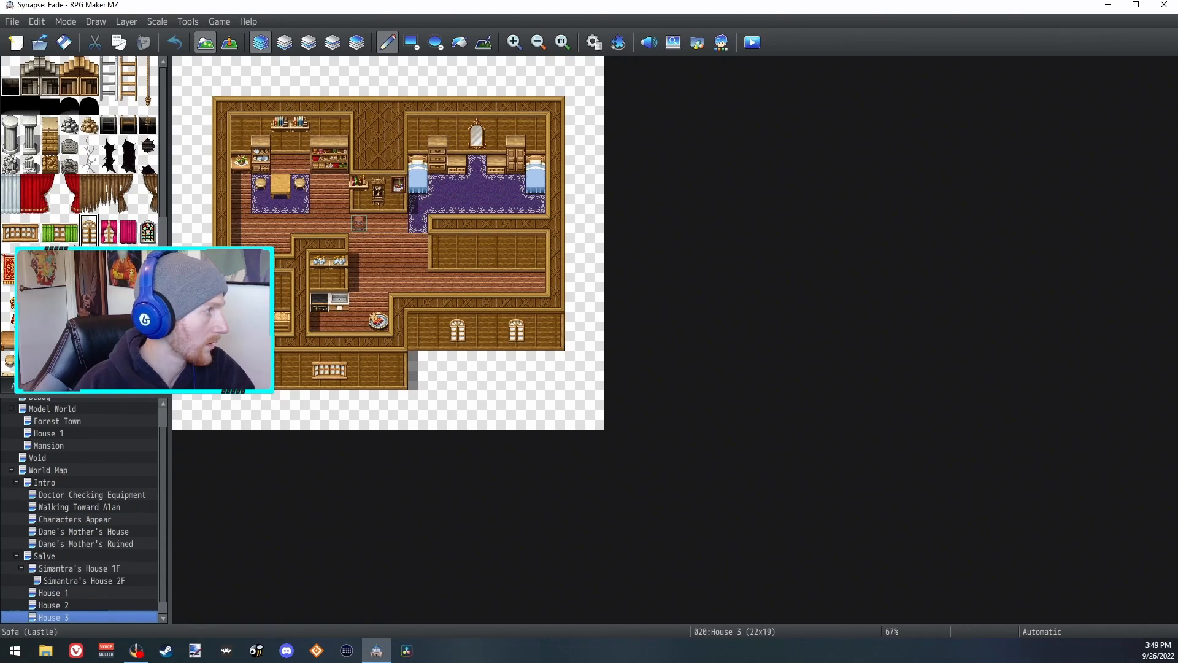
left_click(10, 65)
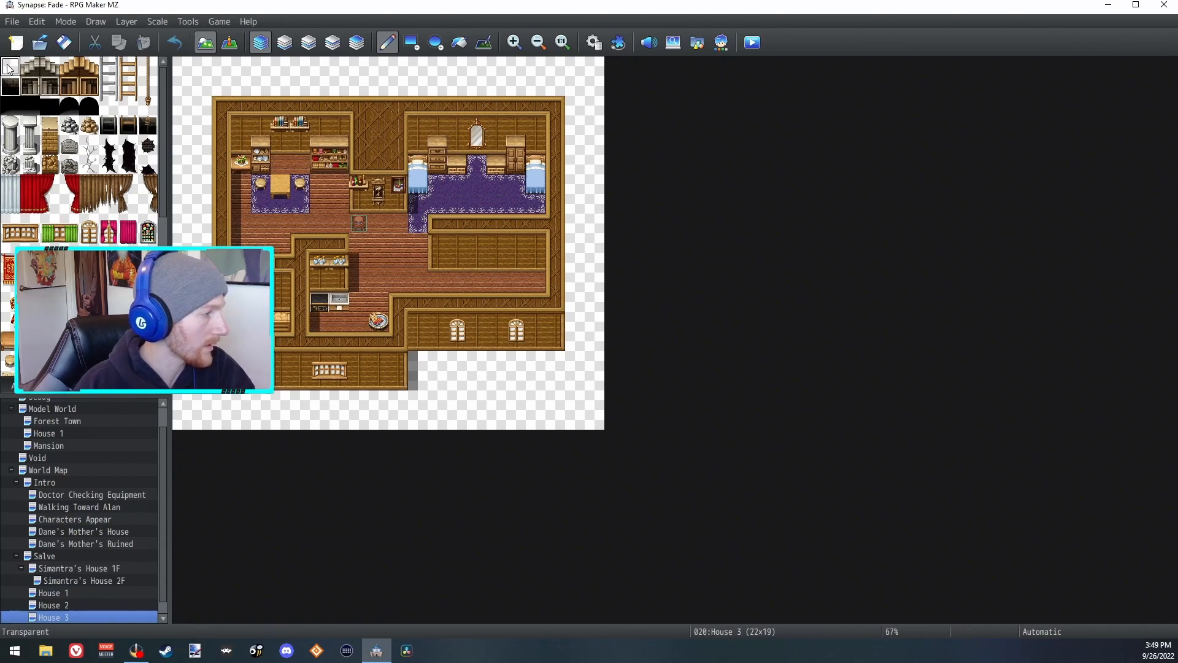
Step: Compare the Salve town map with its house interiors, then add a Door (House 2) event at the inn's entrance at tile 20,21
left_click(57, 558)
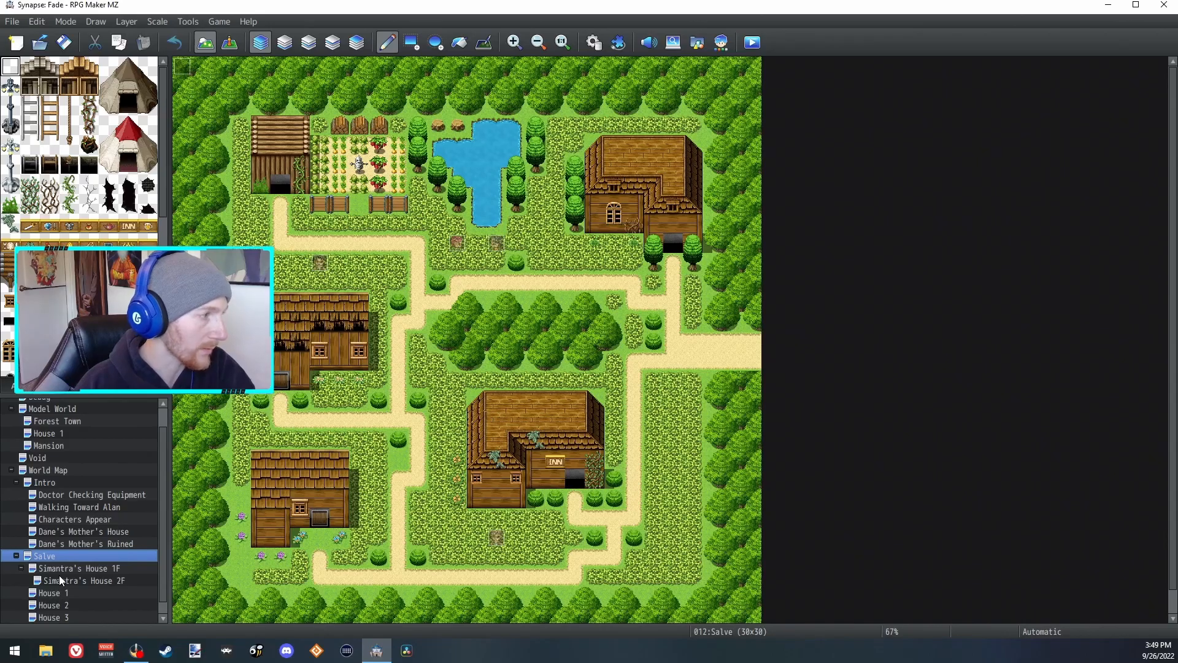
key("F6")
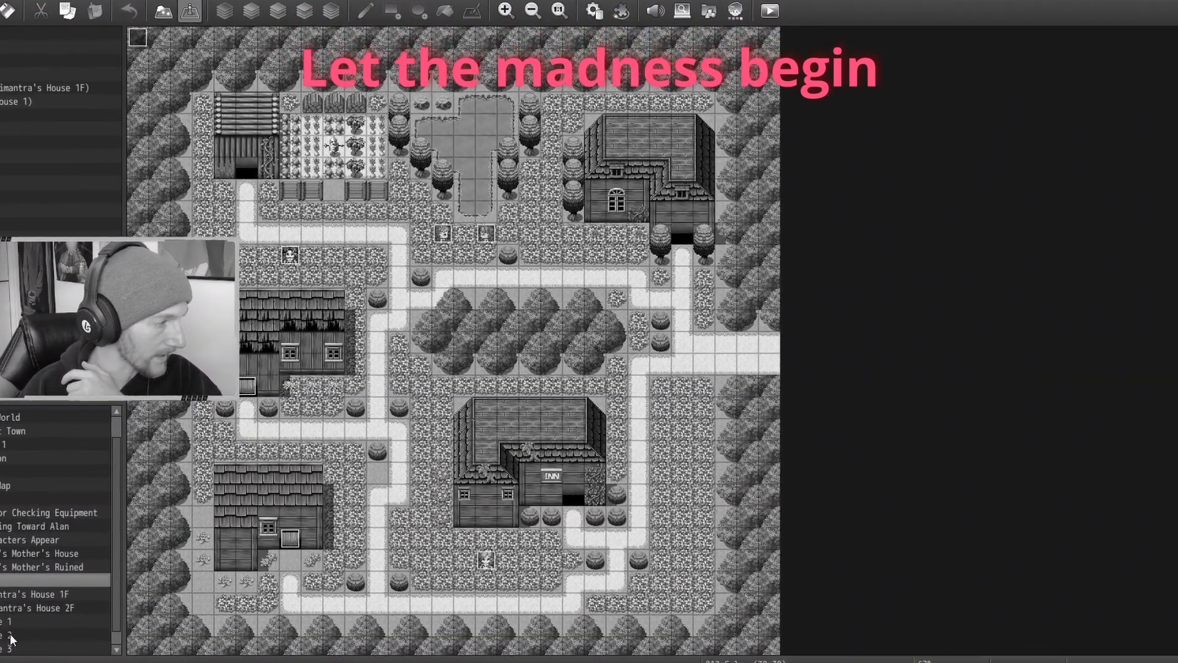
left_click(11, 636)
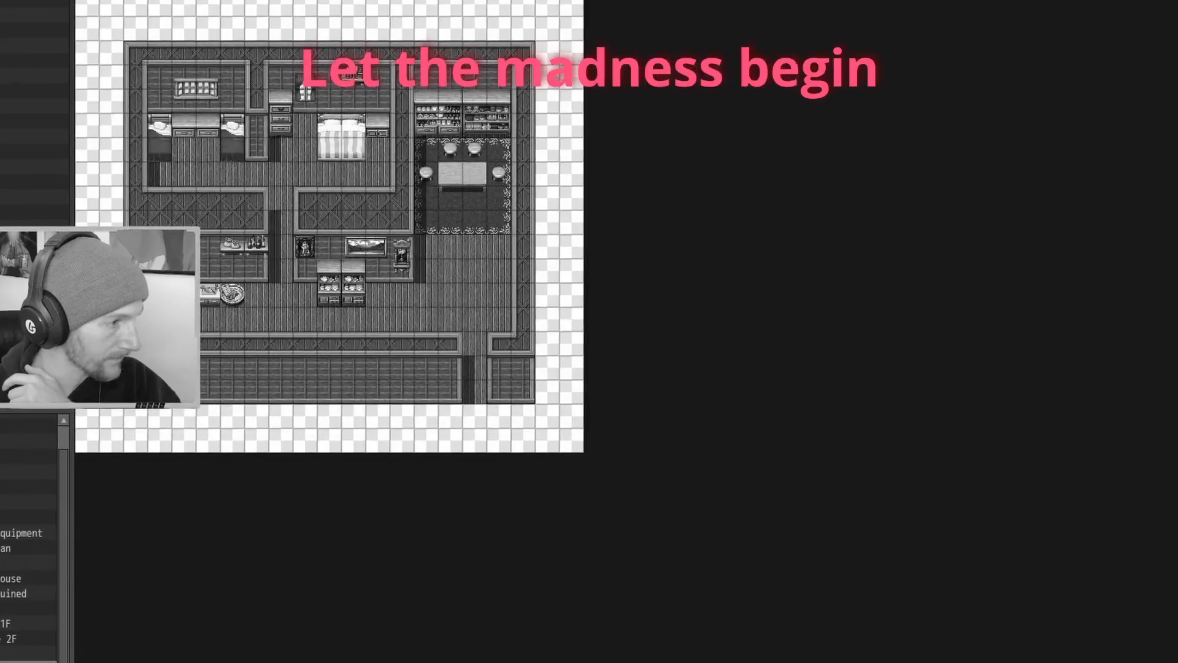
left_click(62, 592)
left_click(68, 608)
left_click(61, 544)
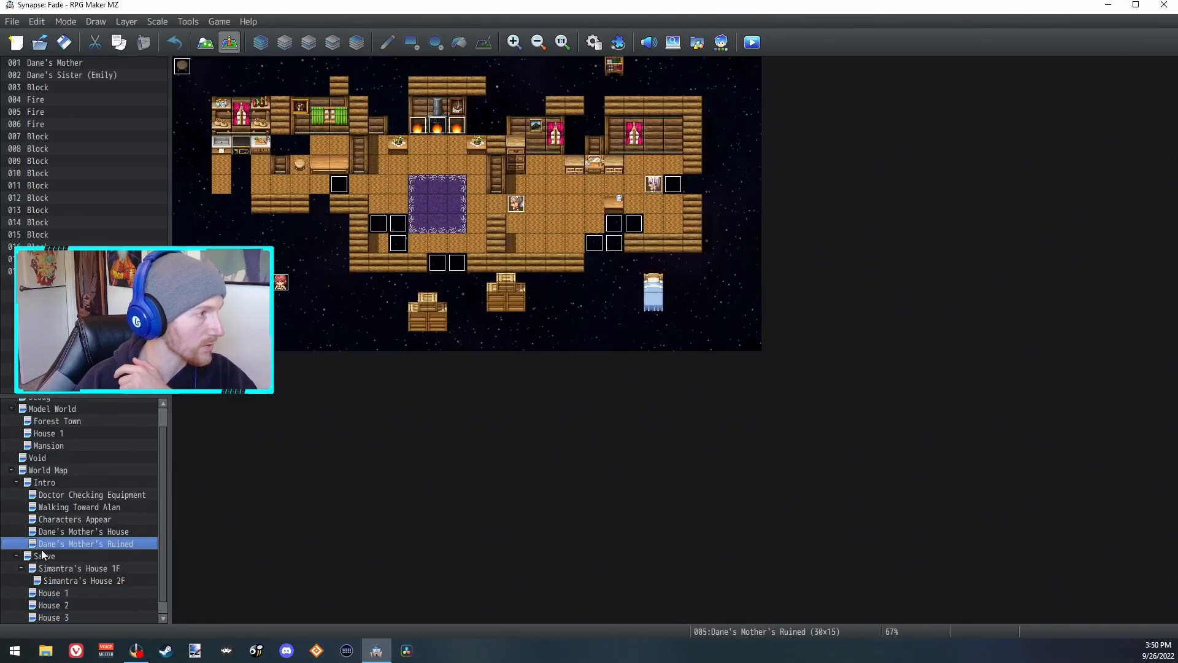
left_click(44, 555)
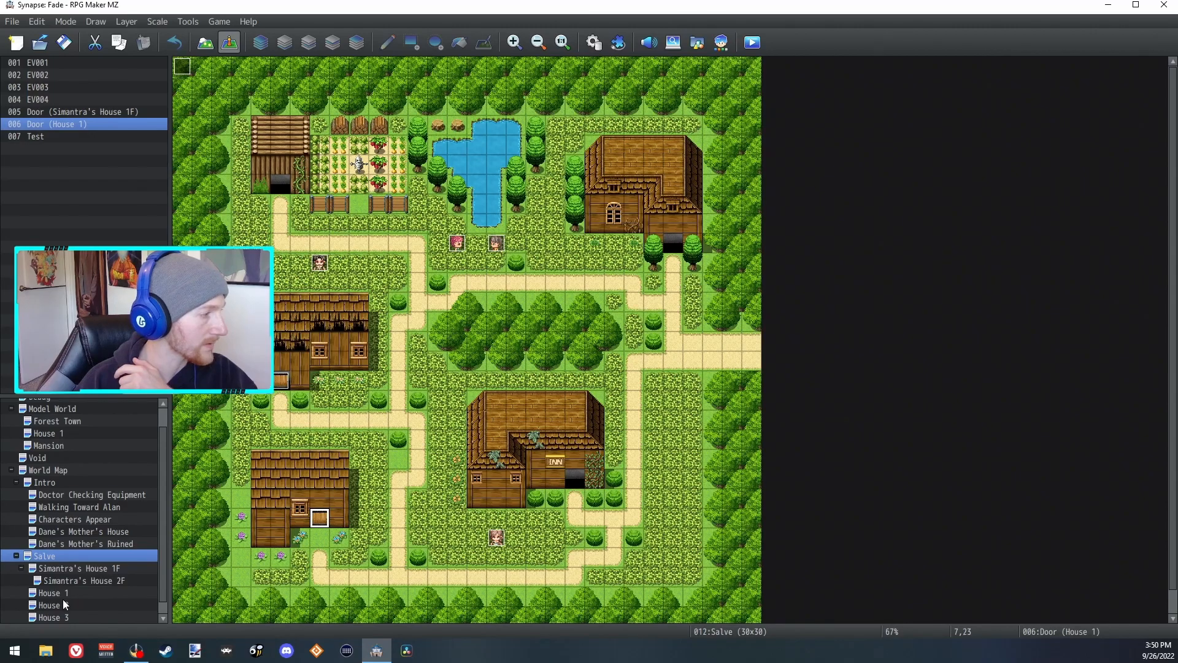
left_click(55, 594)
left_click(77, 557)
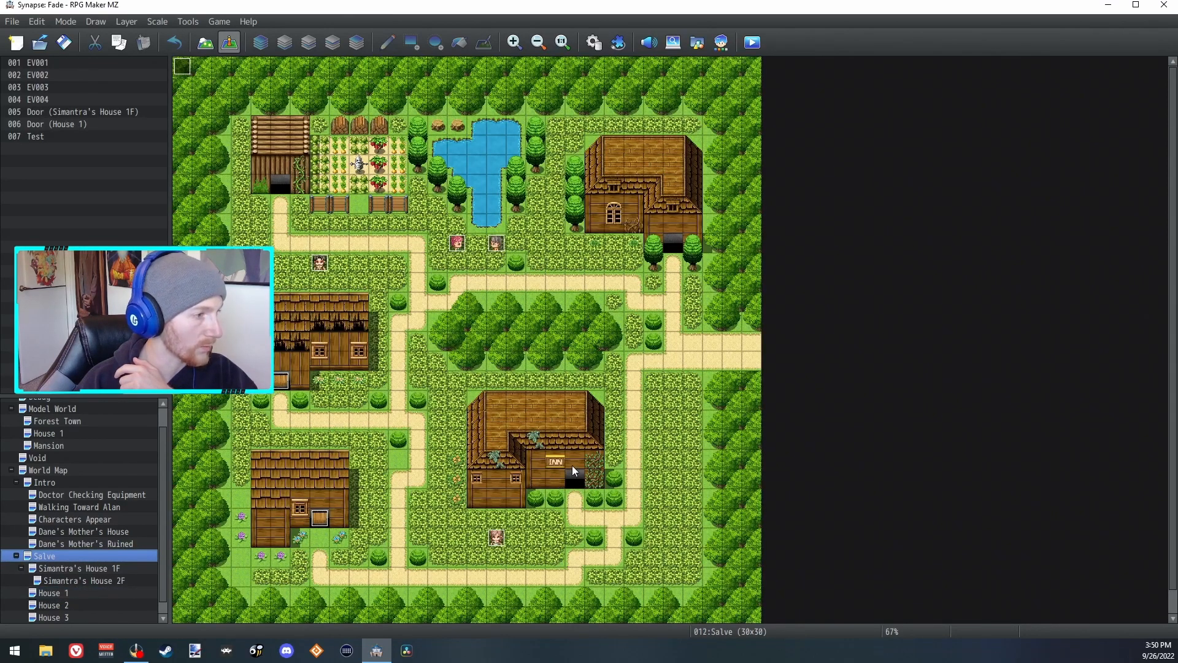
left_click(204, 43)
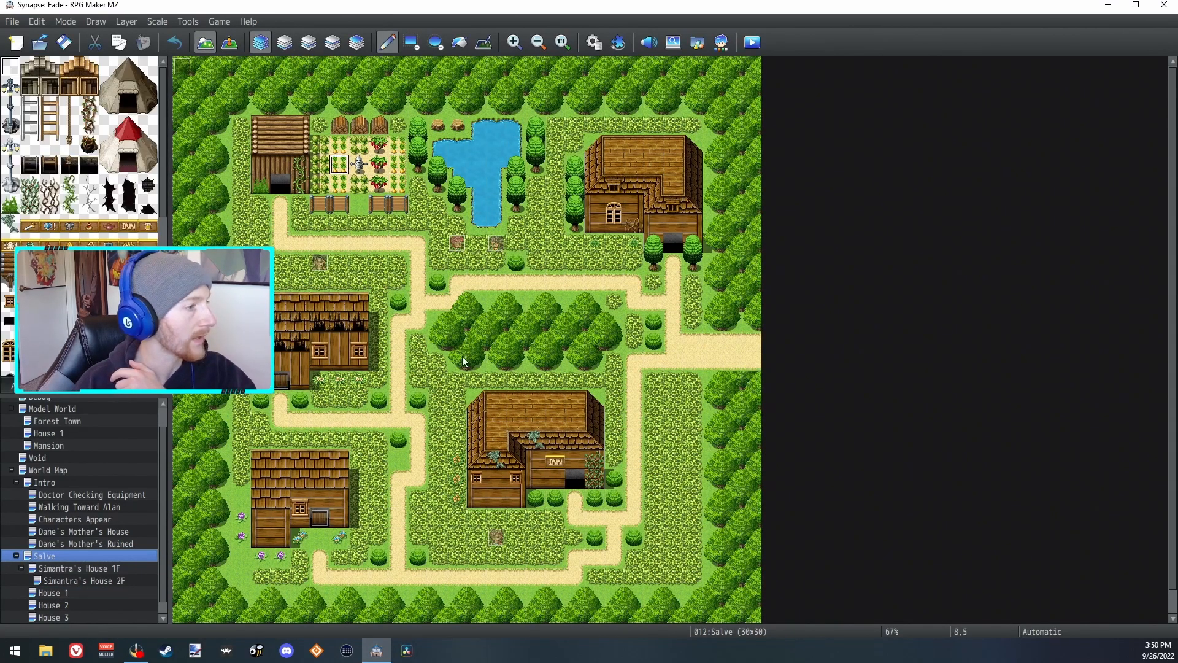
key("F6")
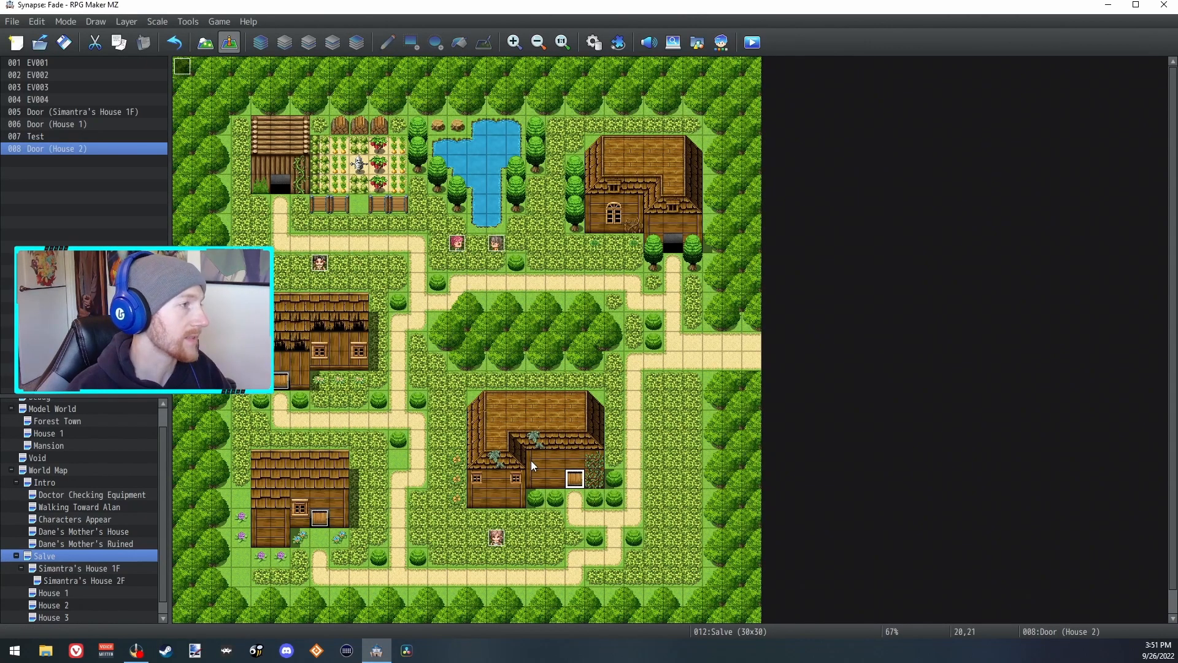
Step: Compare House 3 with Salve, try the Simantra's House 1F door event on the northeast house, and return it to tile 5,16
left_click(49, 617)
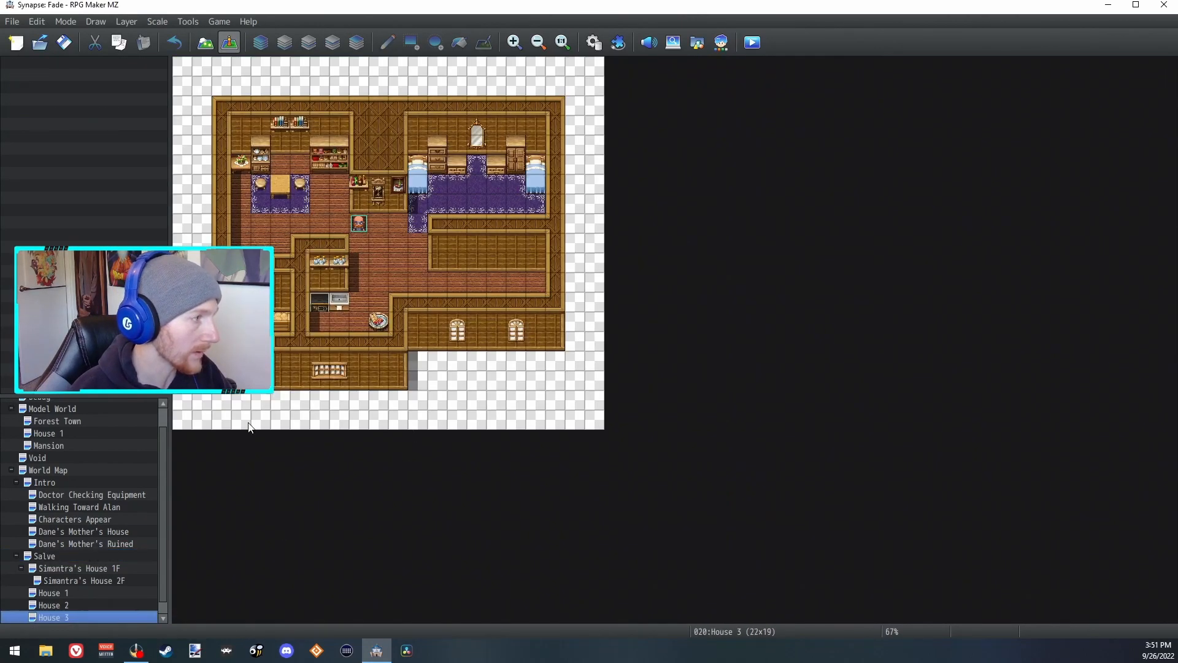
left_click(57, 559)
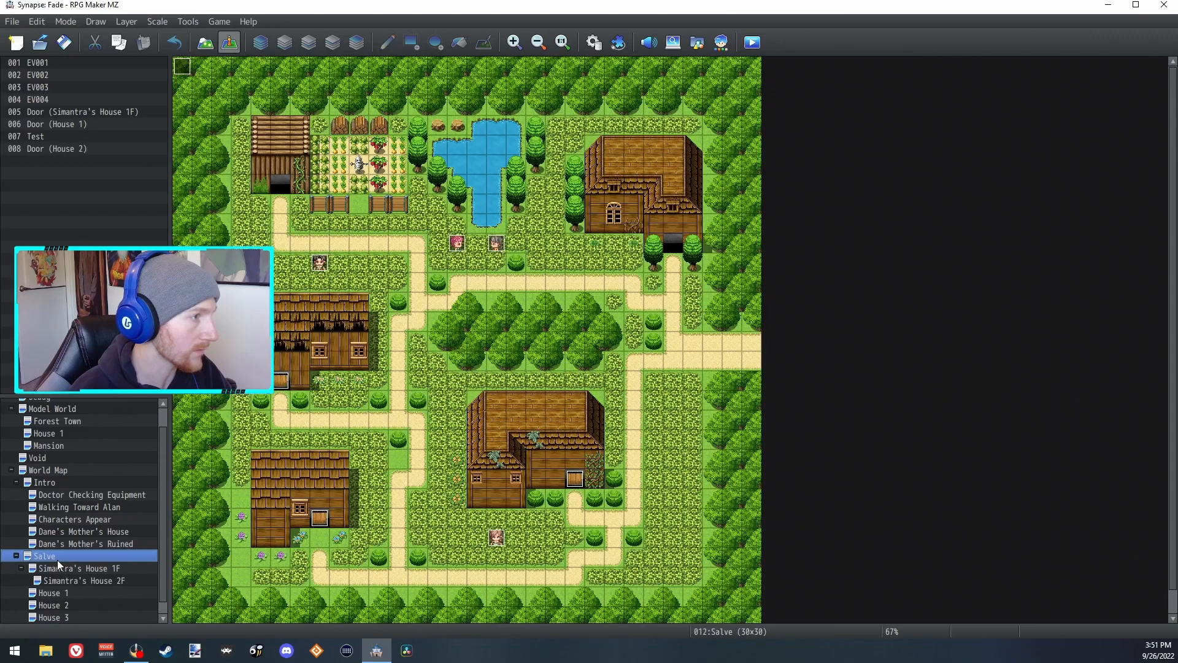
left_click(42, 617)
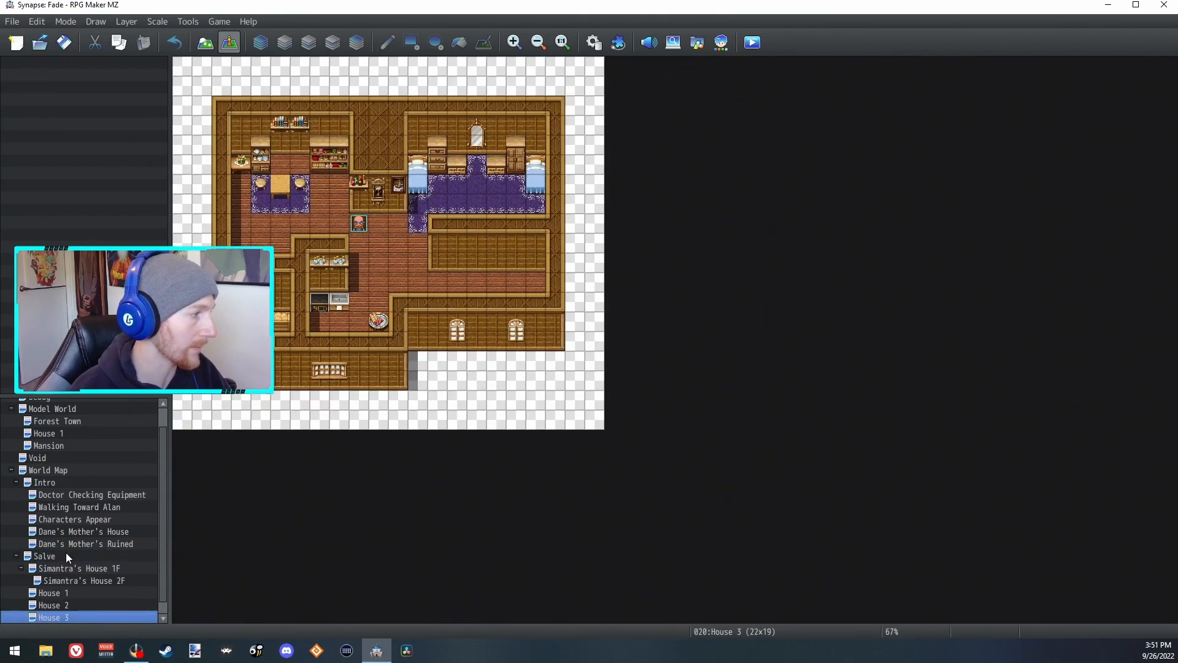
left_click(71, 592)
left_click(49, 555)
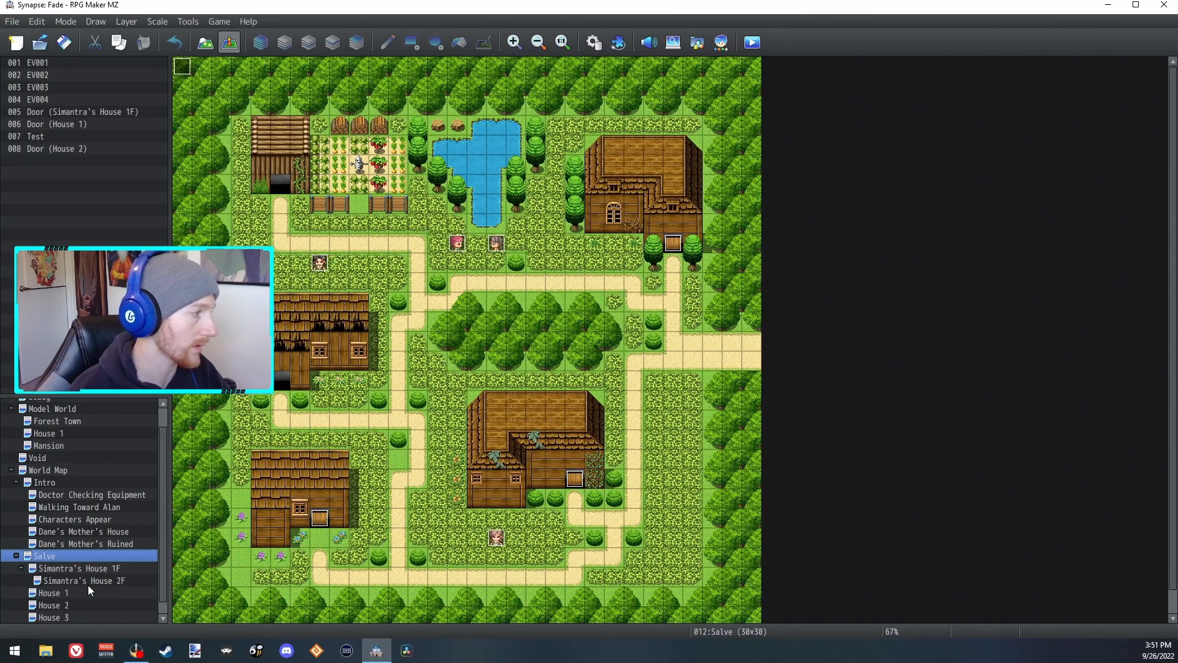
left_click(71, 617)
left_click(66, 557)
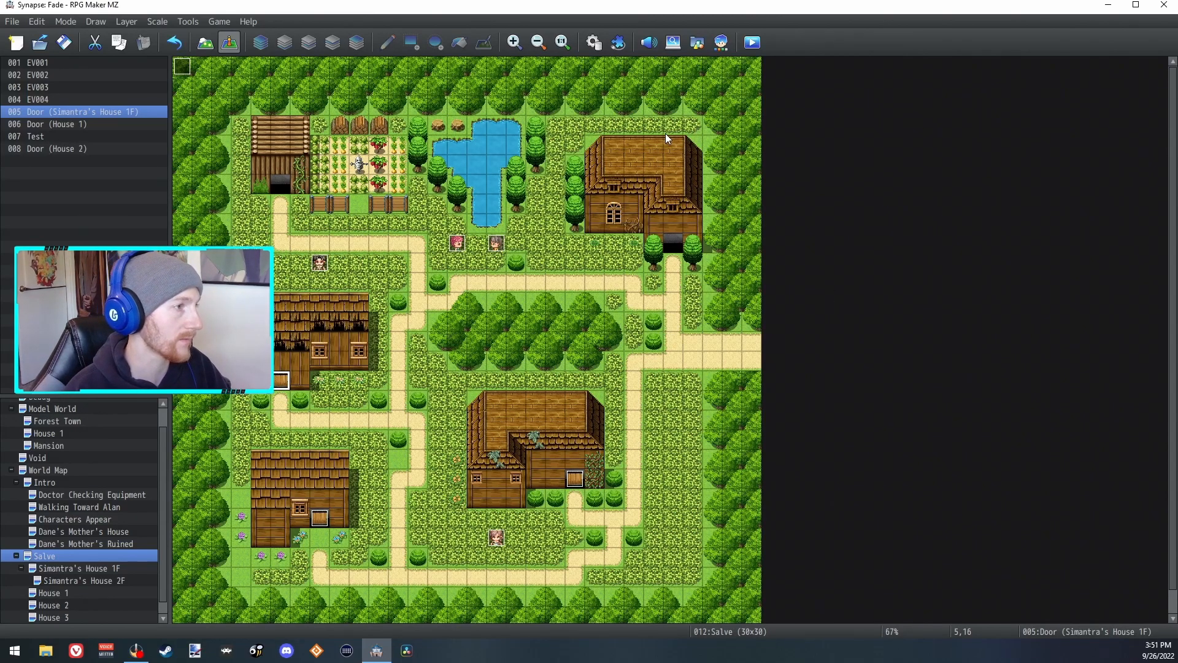
Step: Check House 3's layout and rebuild Salve's northeast house to match, with a plain roof and the entrance on its recessed western part
left_click(49, 617)
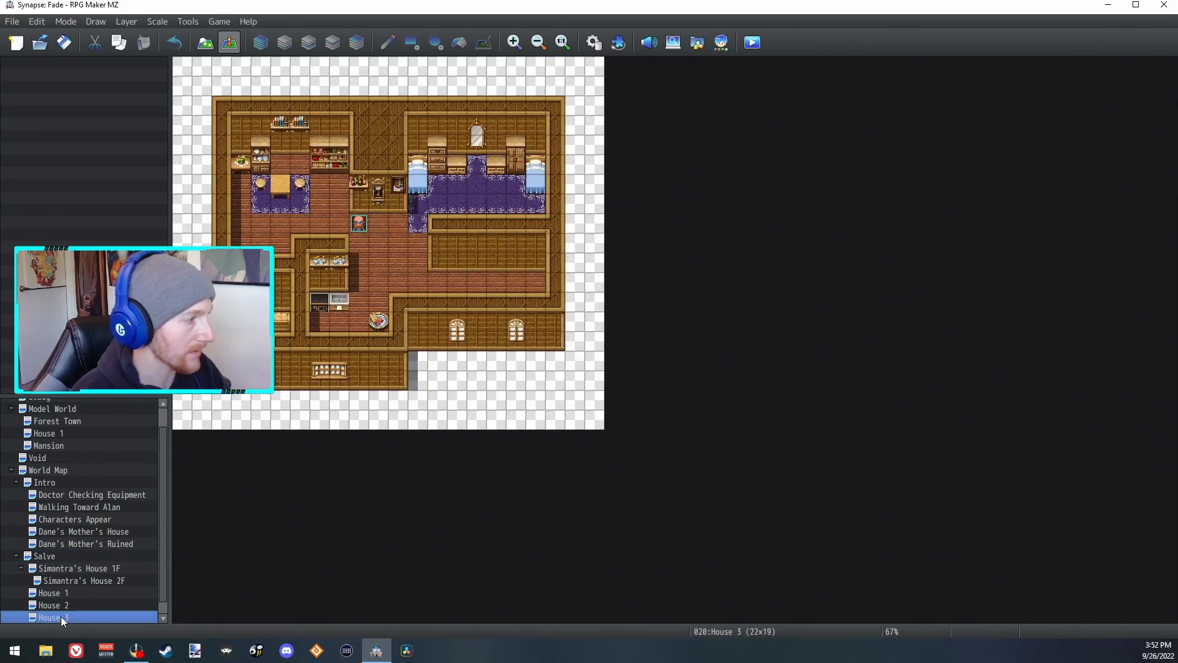
left_click(54, 593)
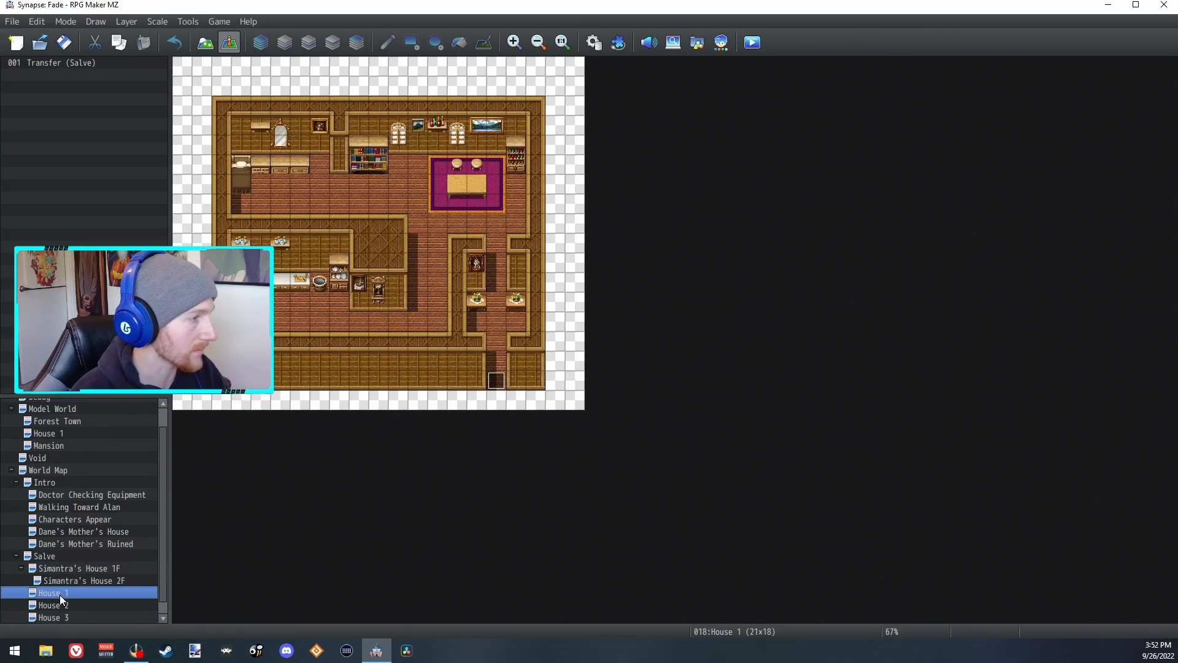
left_click(54, 557)
left_click(207, 43)
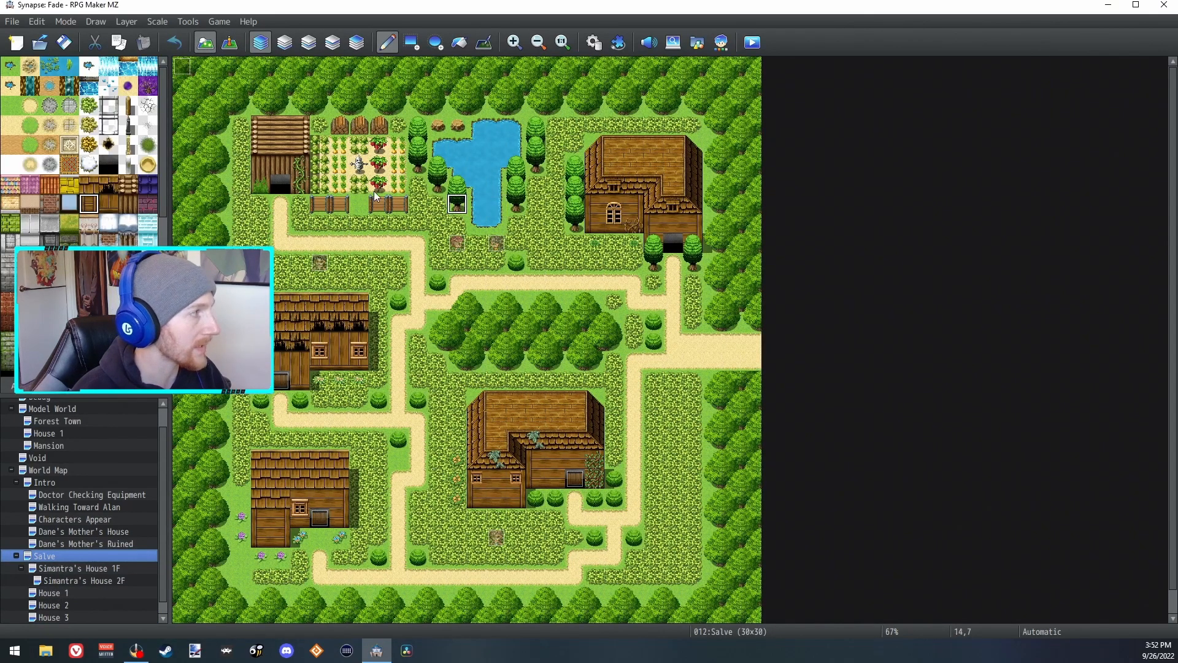
left_click(287, 41)
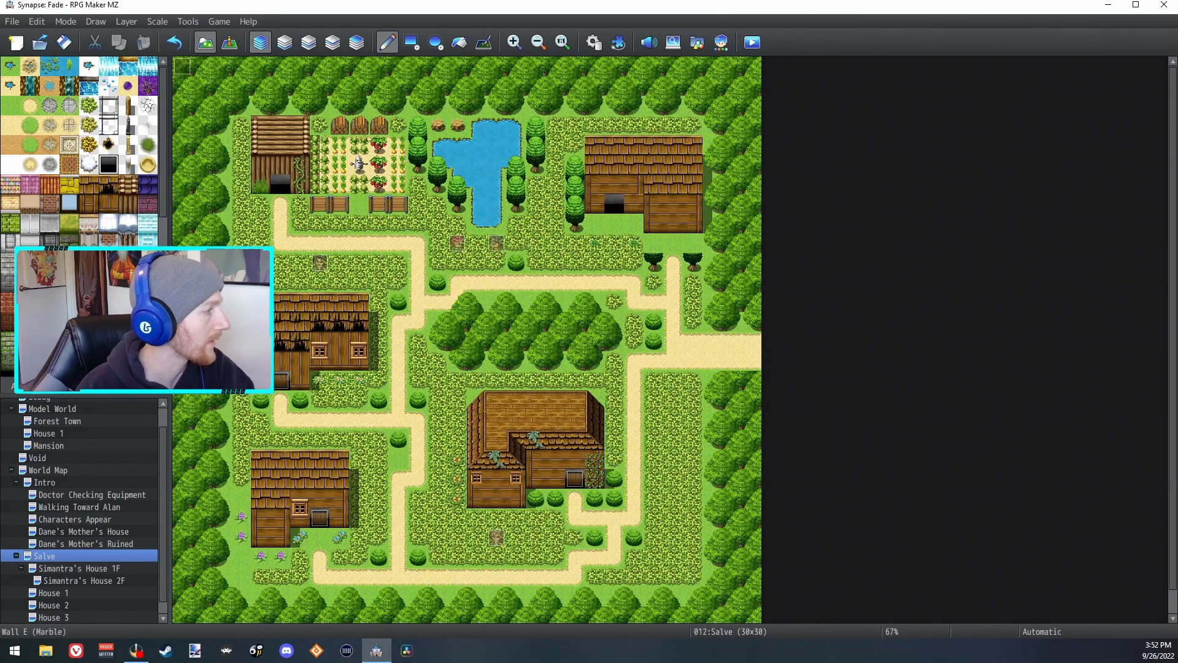
Step: Reroute the dirt path to the northeast house's new entrance and dress its front with a row of trees and three windows
left_click(38, 386)
scroll(80, 154, "down", 5)
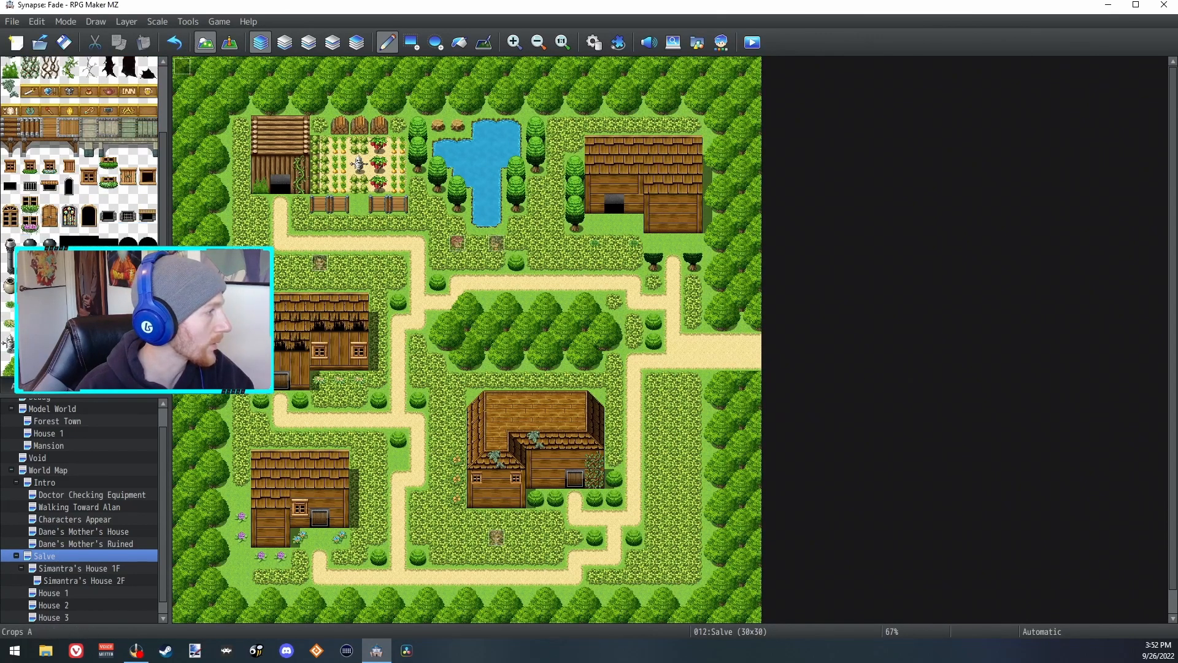
left_click(672, 242)
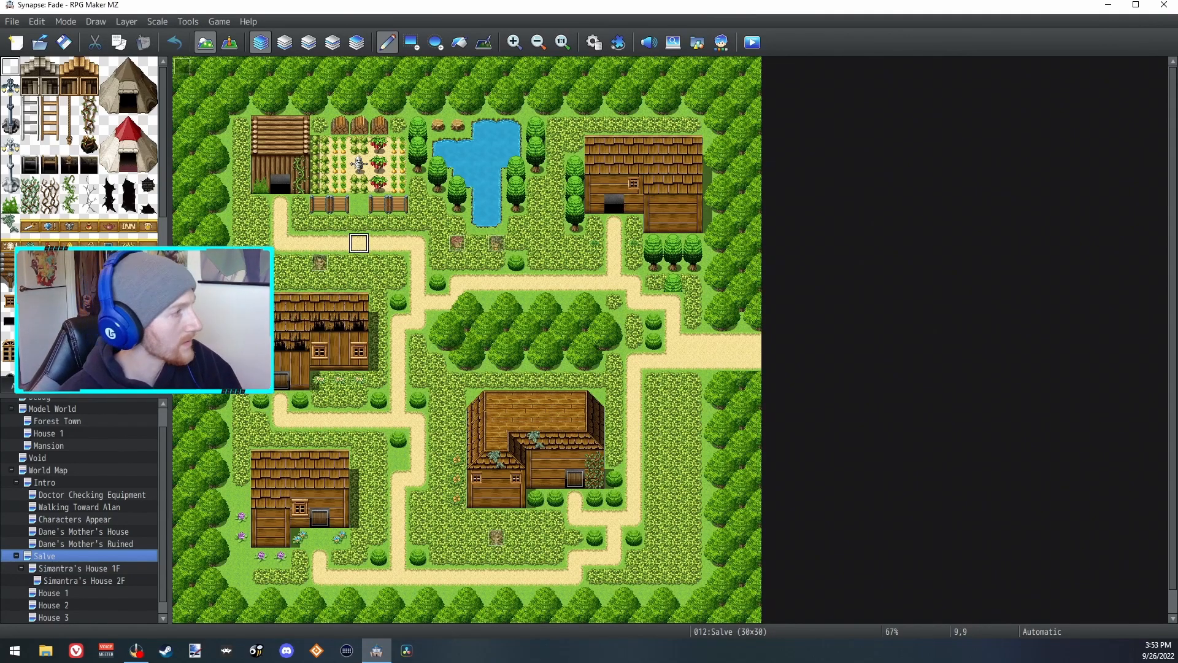
left_click(49, 302)
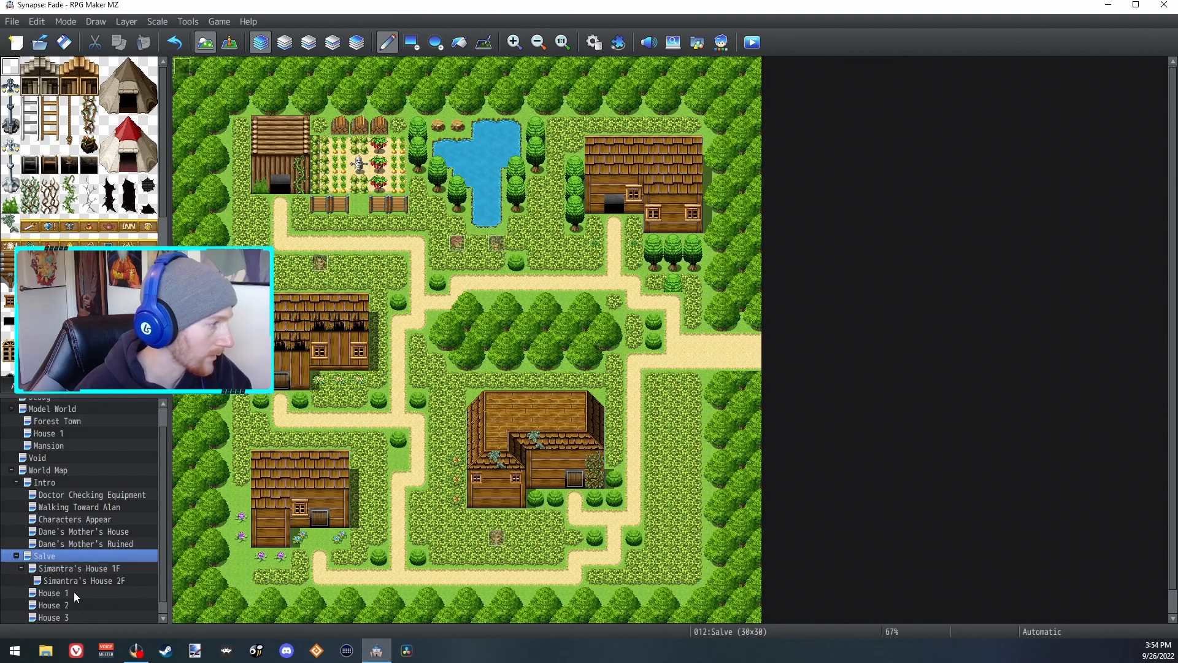
Step: Compare Simantra's House 1F and House 1 with Salve, then enlarge House 1 to 21x19 and lower its western front wall by one tile
left_click(76, 570)
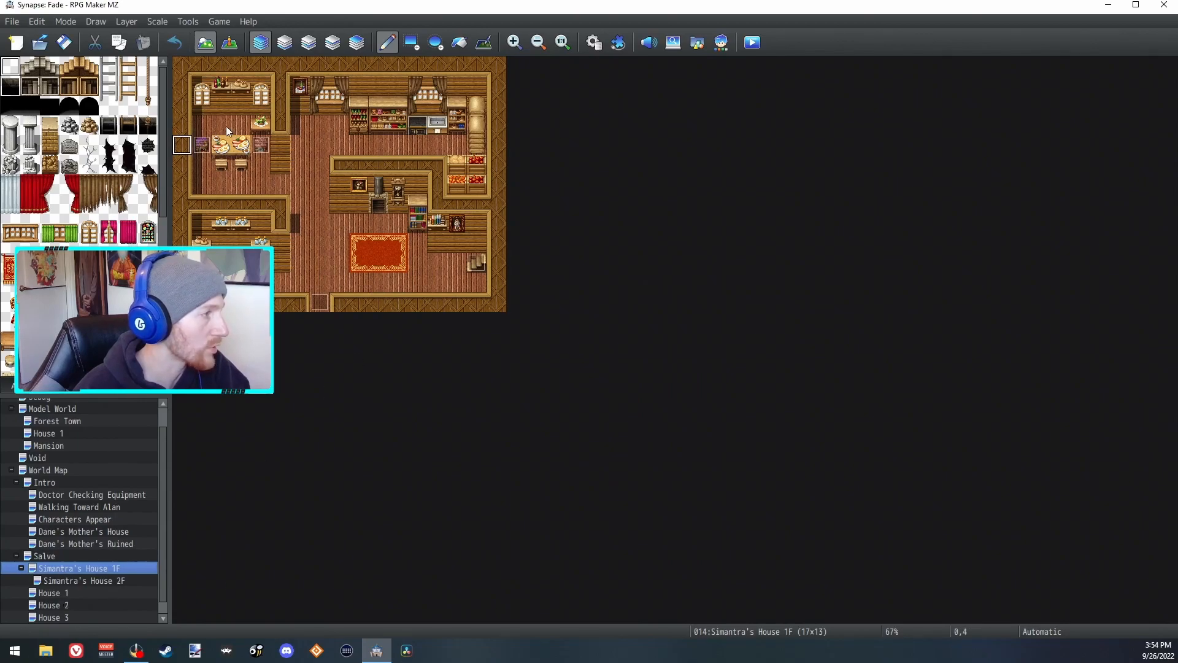
left_click(44, 556)
key("F6")
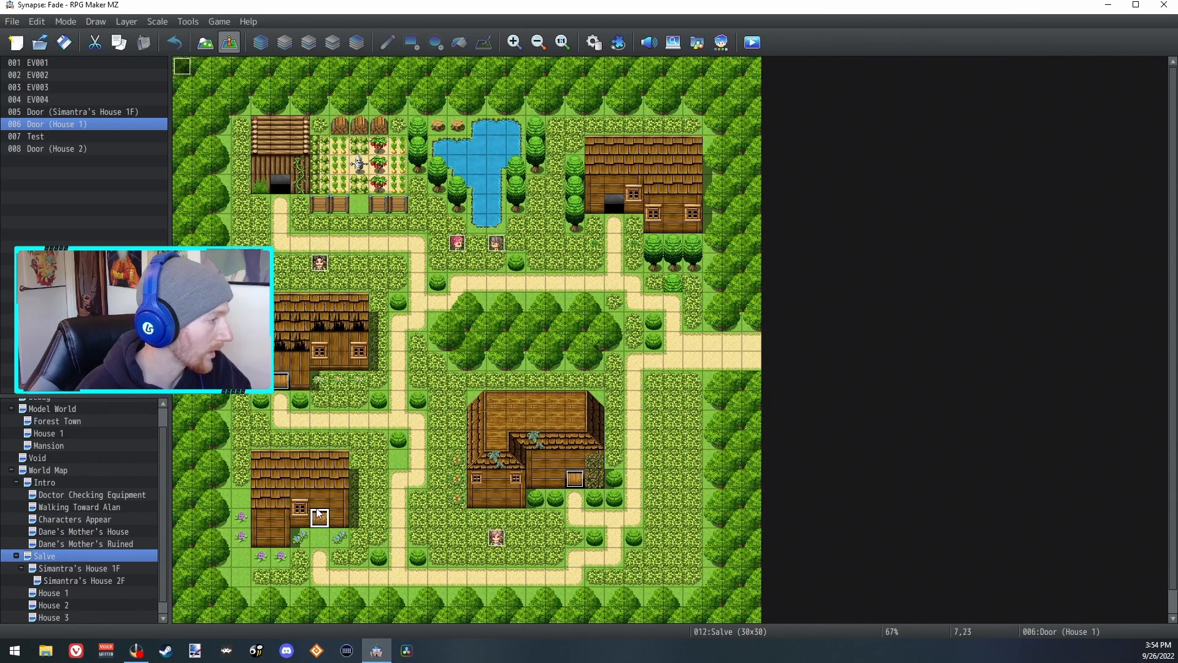
left_click(58, 593)
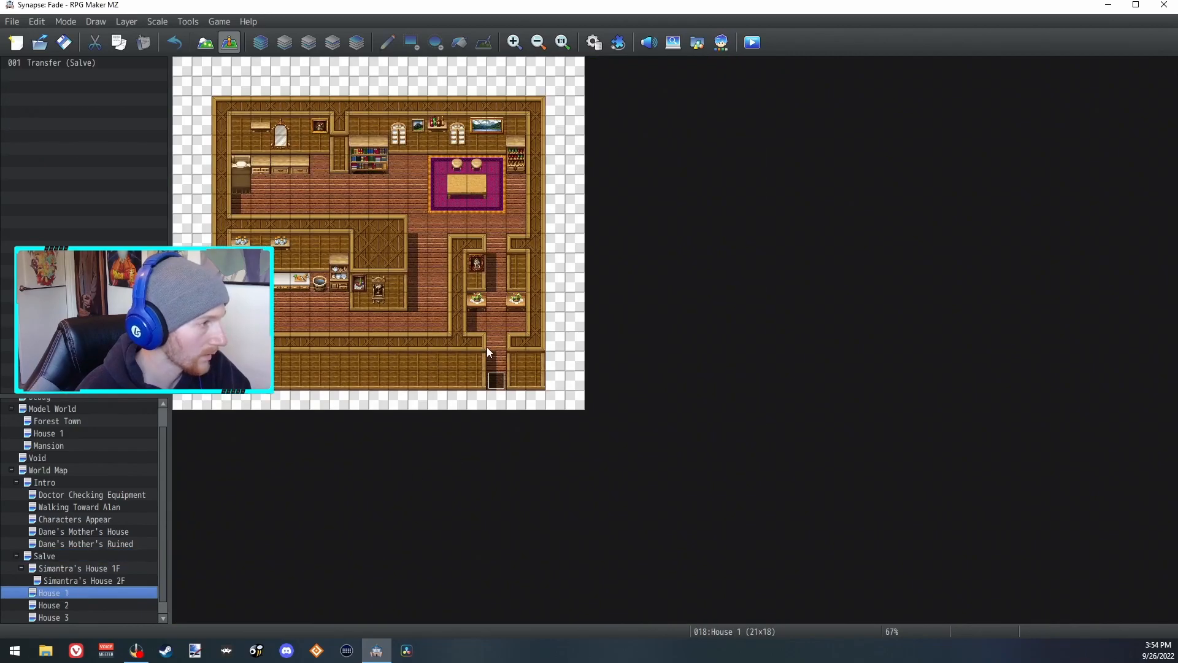
key("F5")
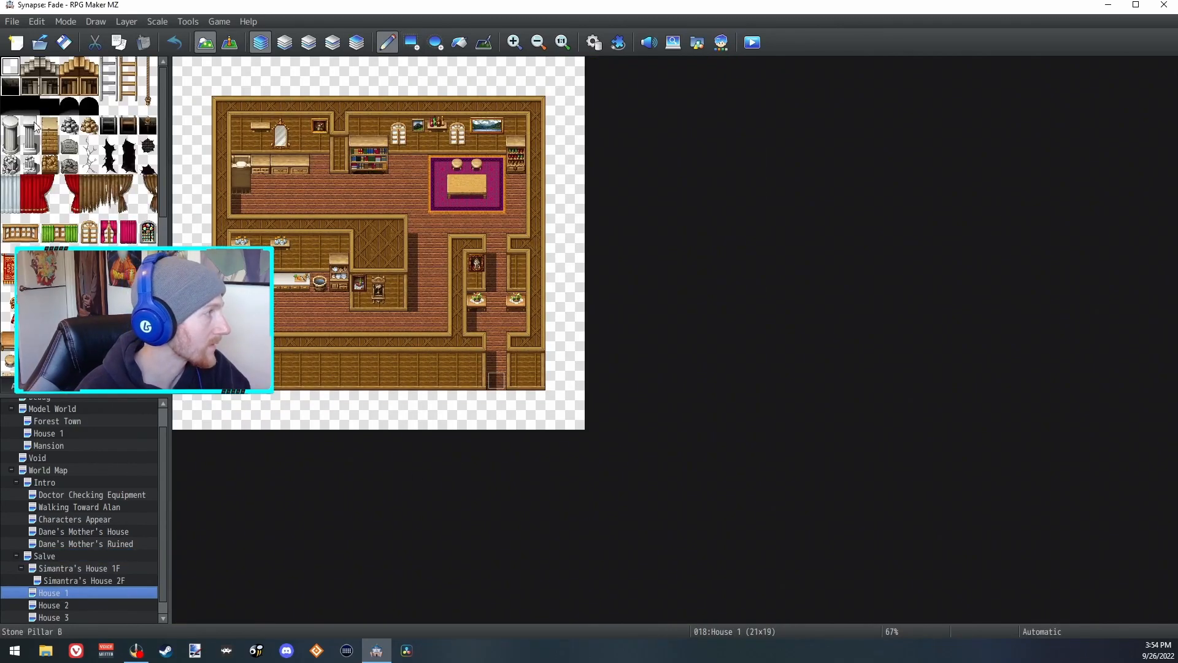
left_click(14, 386)
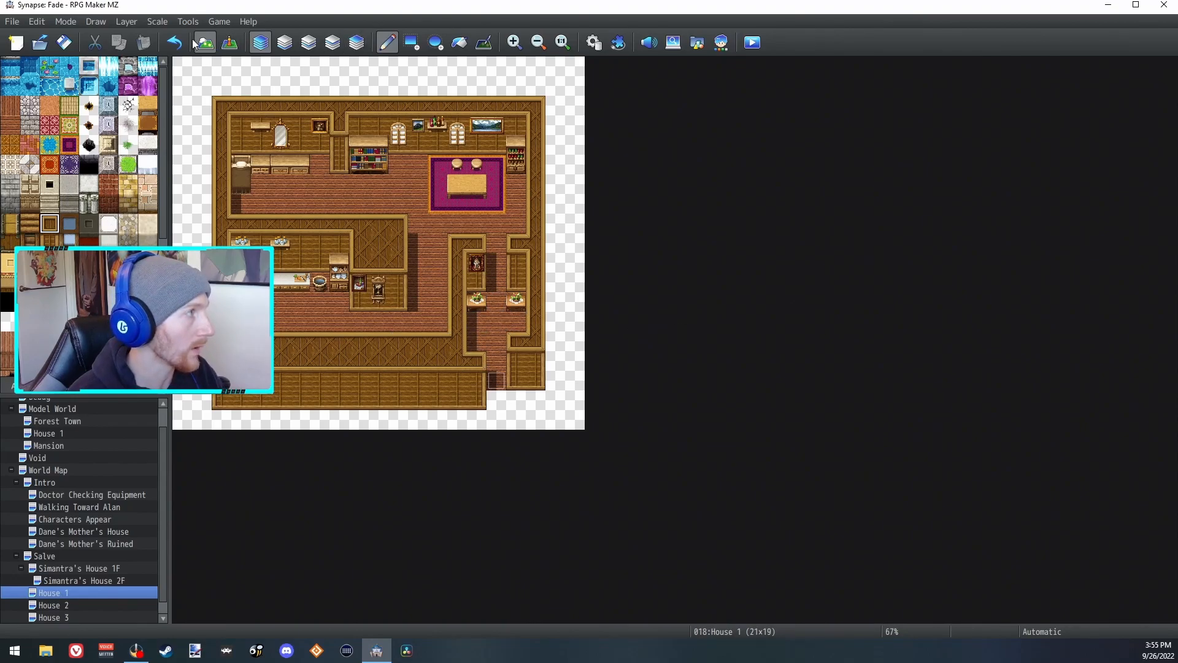
Step: Recess the wall directly west of House 1's entrance, place an arched window there at tile 15,15, and check it against the Salve exterior
left_click(229, 42)
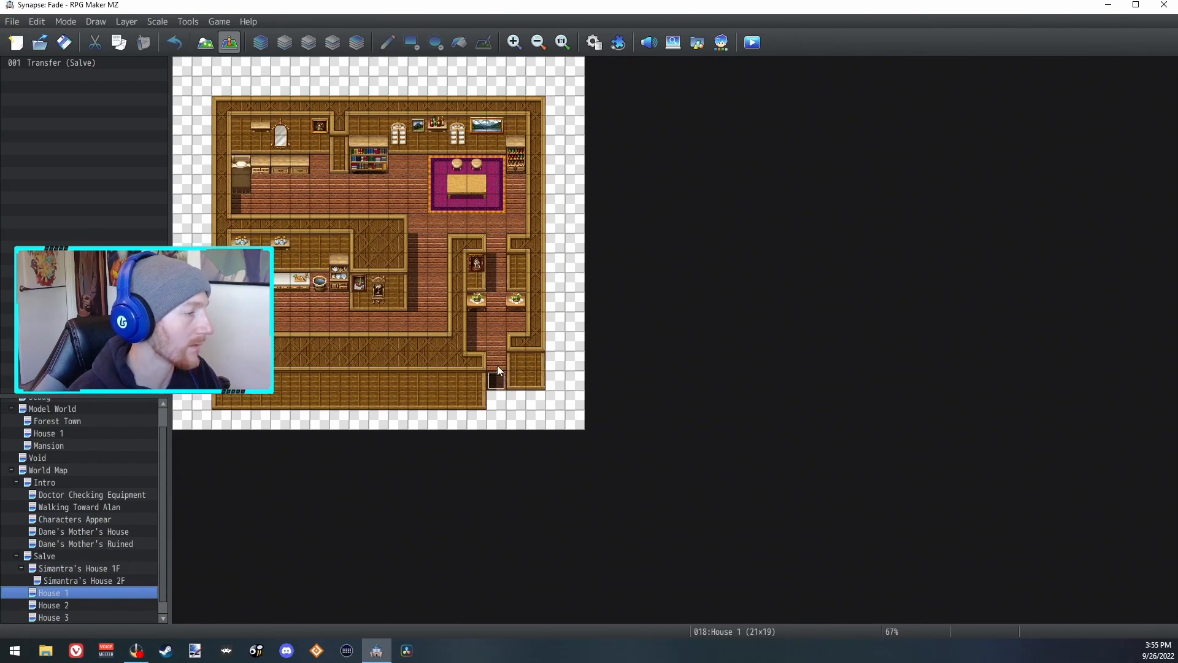
key("F5")
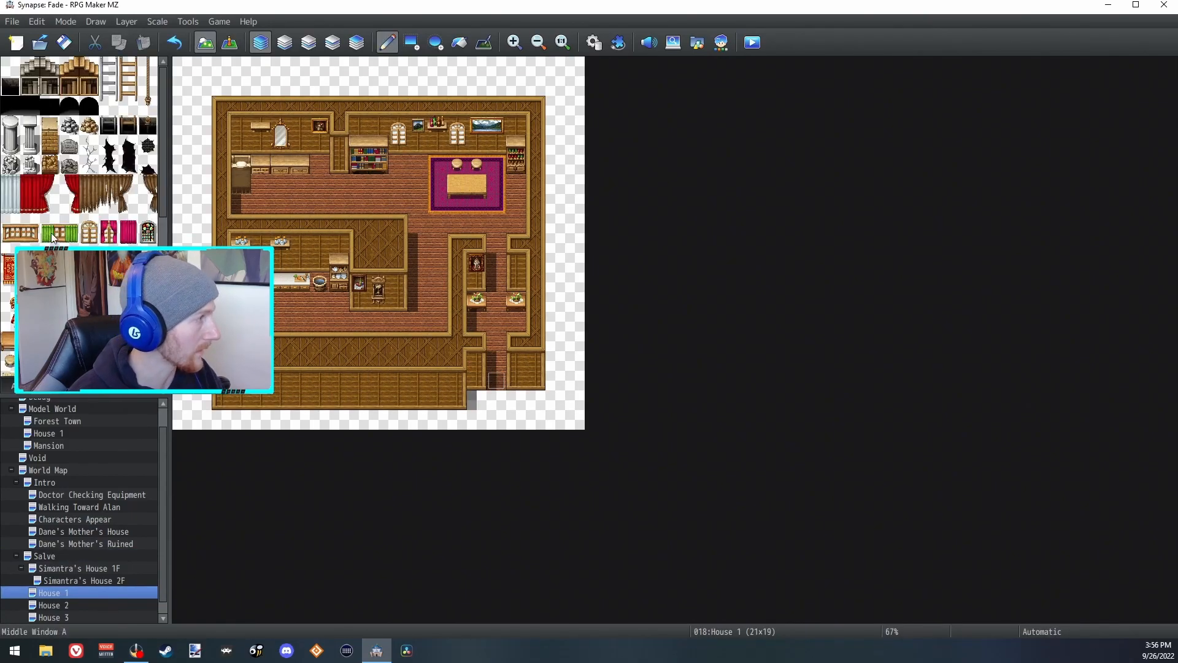
left_click_drag(91, 227, 96, 243)
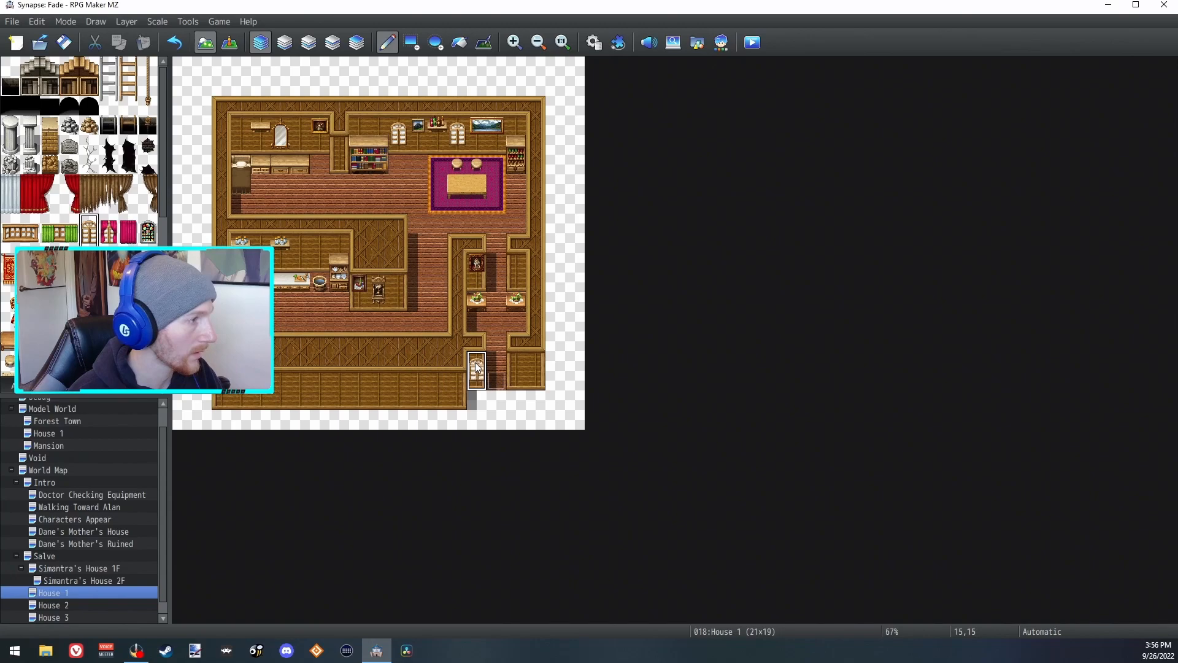
left_click(54, 557)
left_click(62, 595)
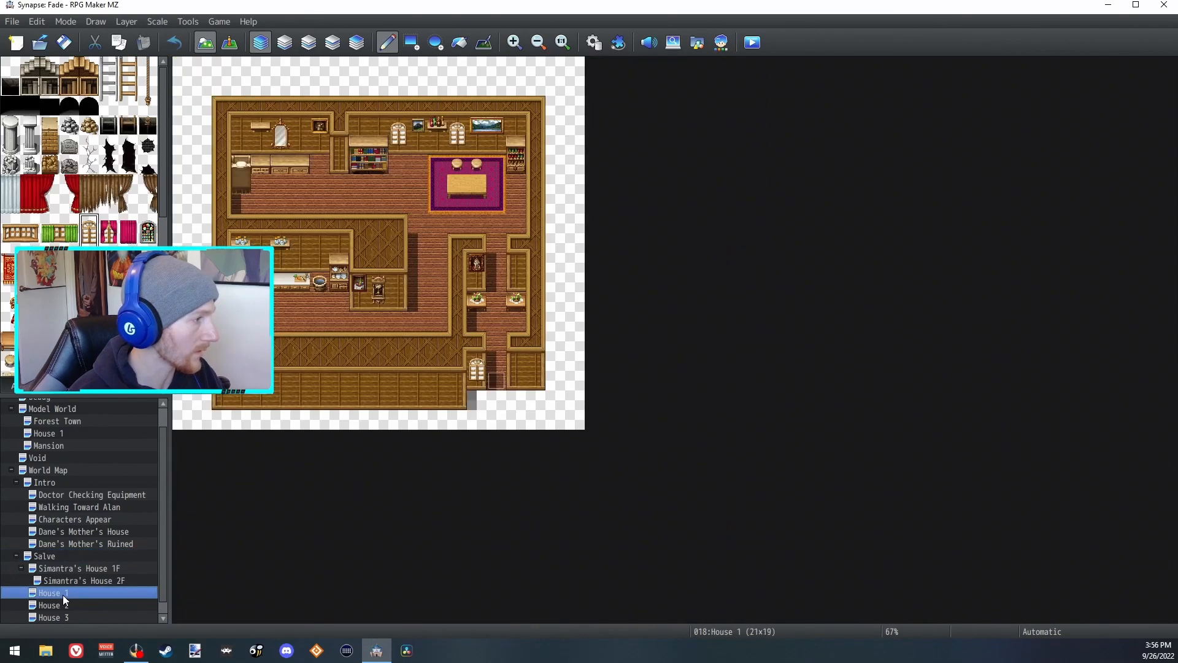
Step: Place an arched window on the projecting front of Salve's southwest house and another in House 1's western front wall at tile 8,16
left_click(15, 225)
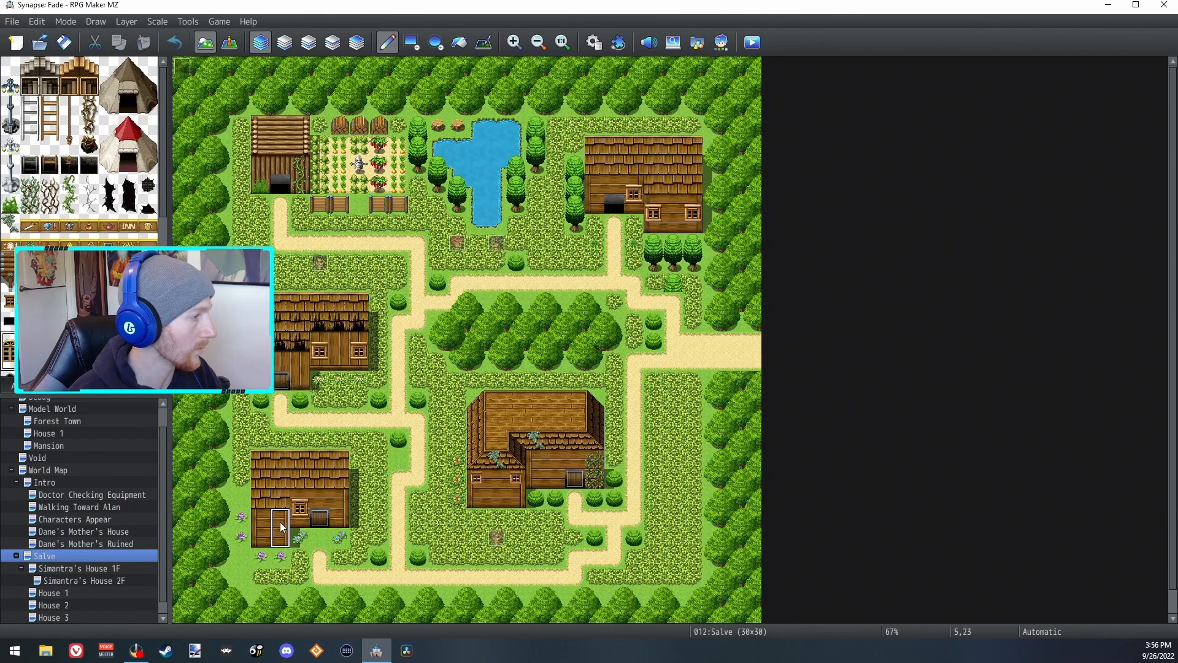
left_click(44, 556)
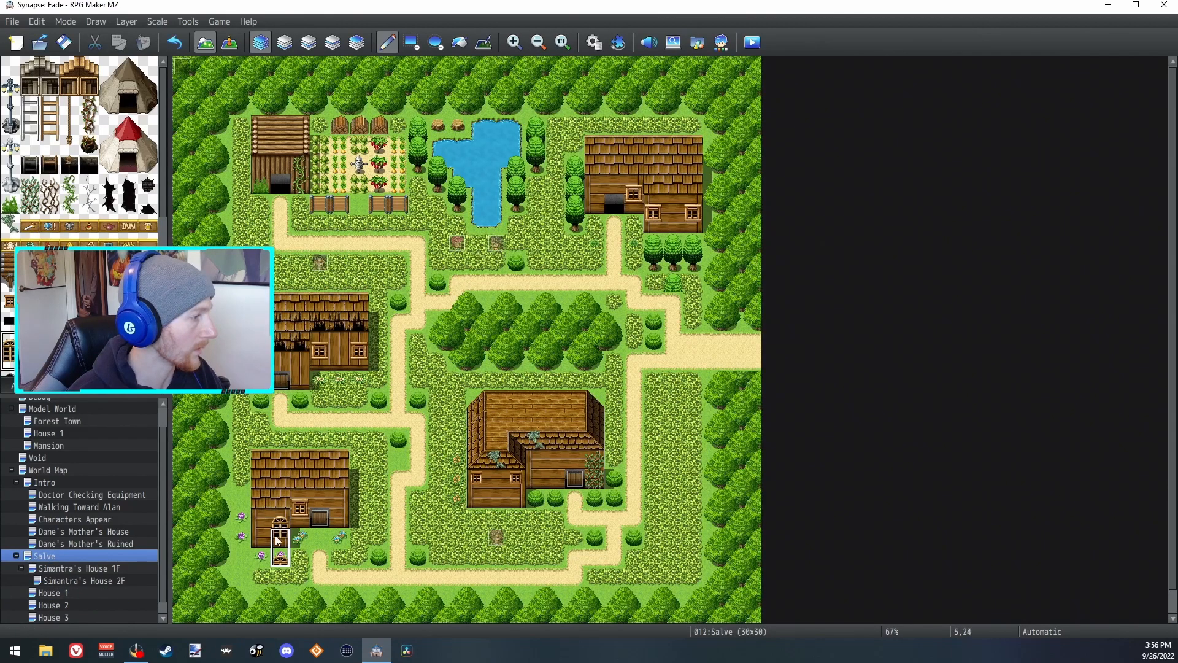
left_click(50, 593)
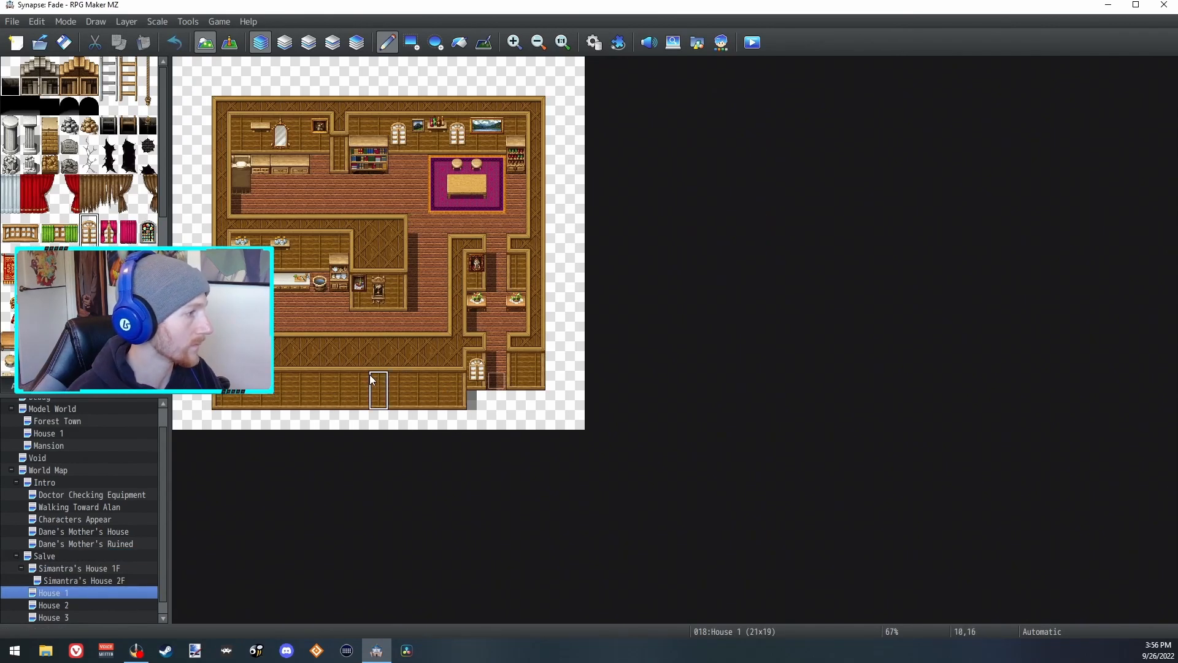
left_click(340, 382)
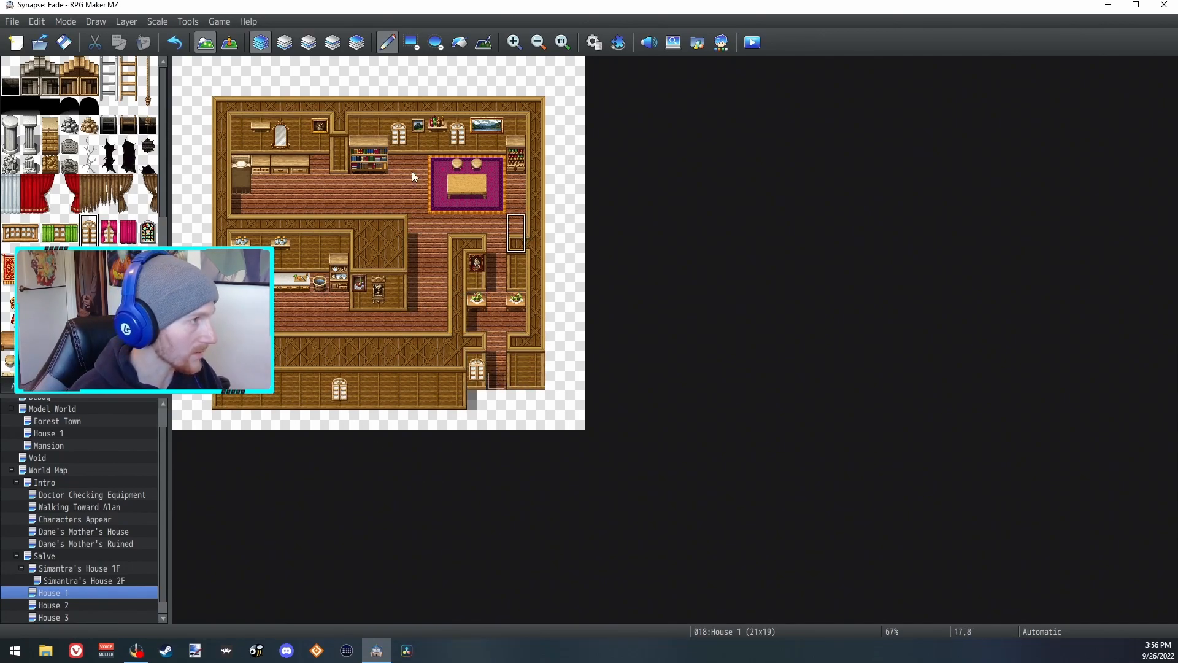
Step: Compare the House 2 and House 3 layouts with the Salve exteriors and the House 2 door event
left_click(65, 605)
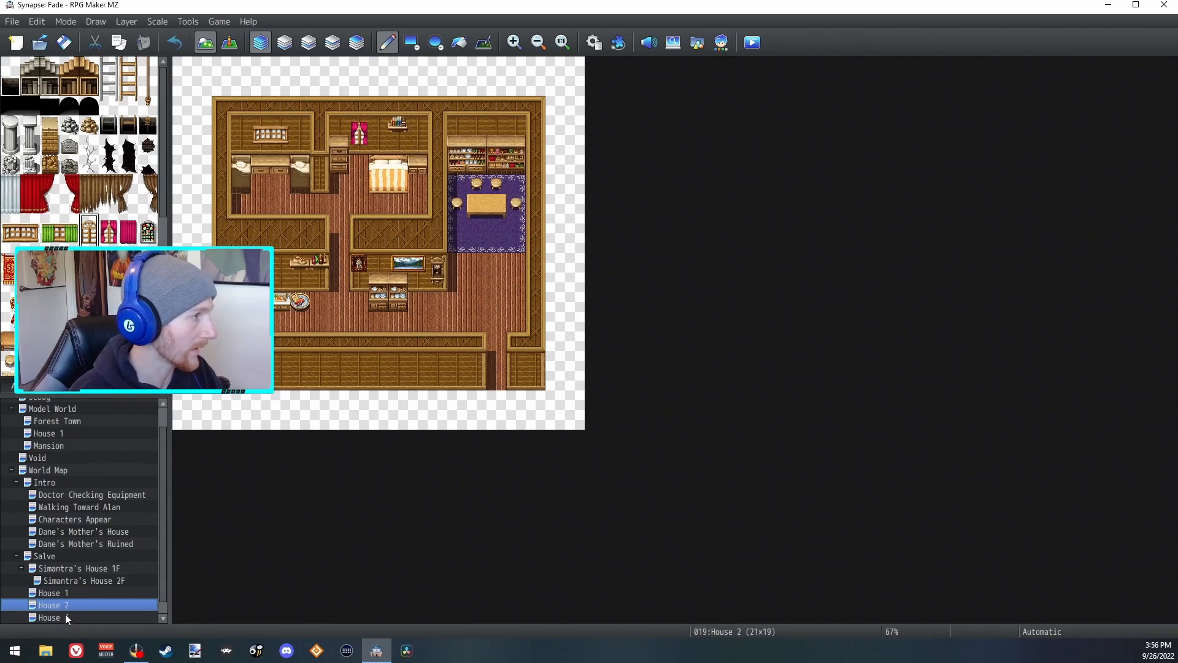
left_click(68, 616)
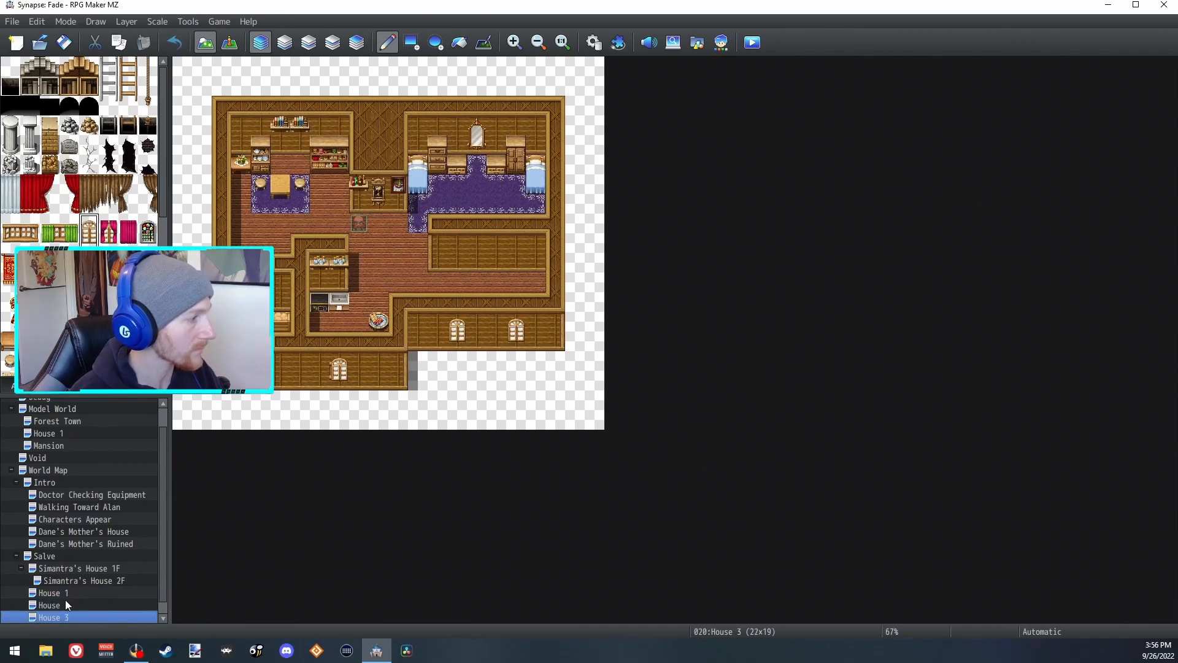
left_click(73, 605)
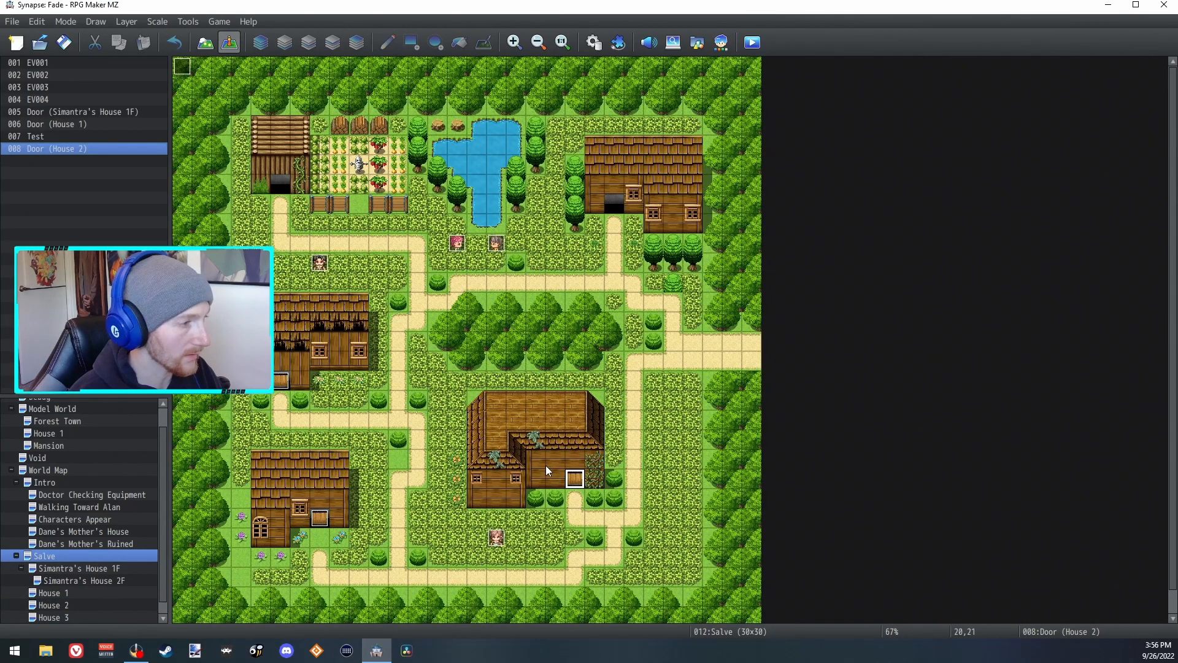
left_click(68, 606)
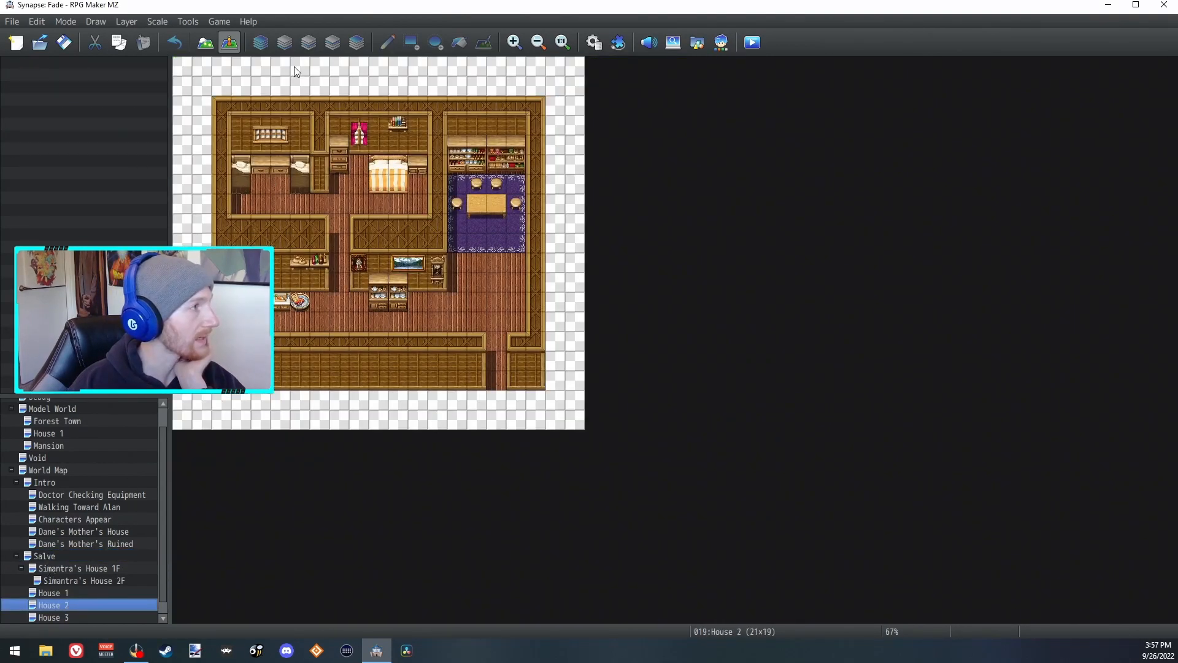
Step: Recess House 2's entrance by one tile, rebuilding the wall tops and walls on both sides and clearing the tiles in front
left_click(205, 42)
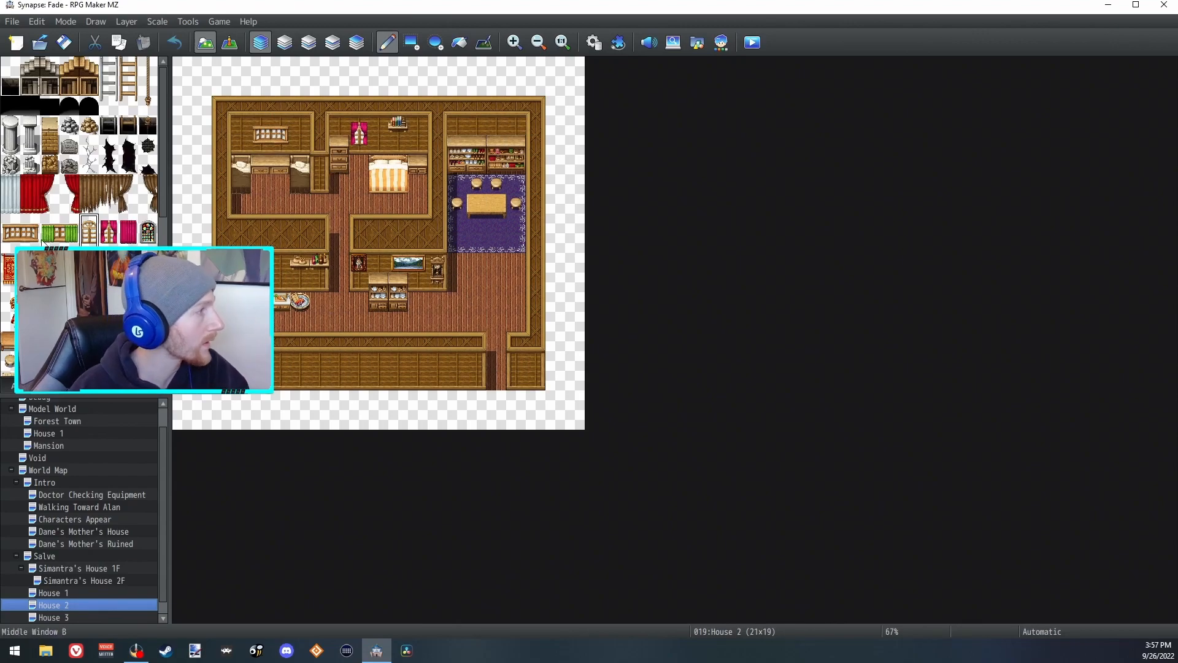
left_click(13, 386)
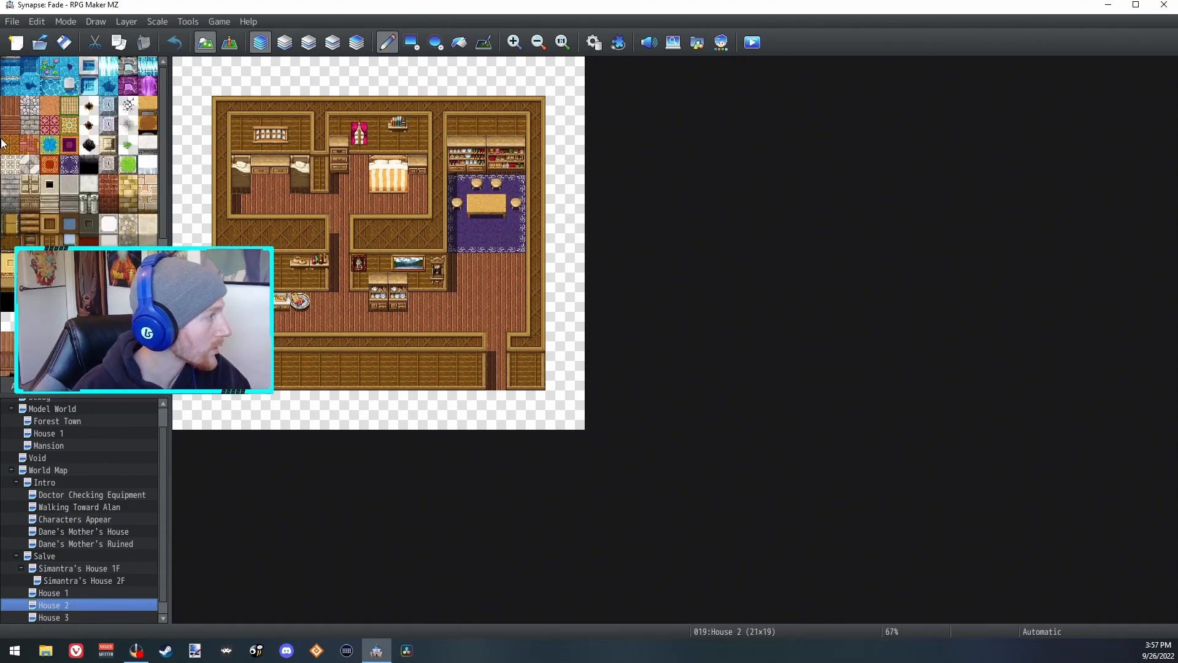
left_click(50, 223)
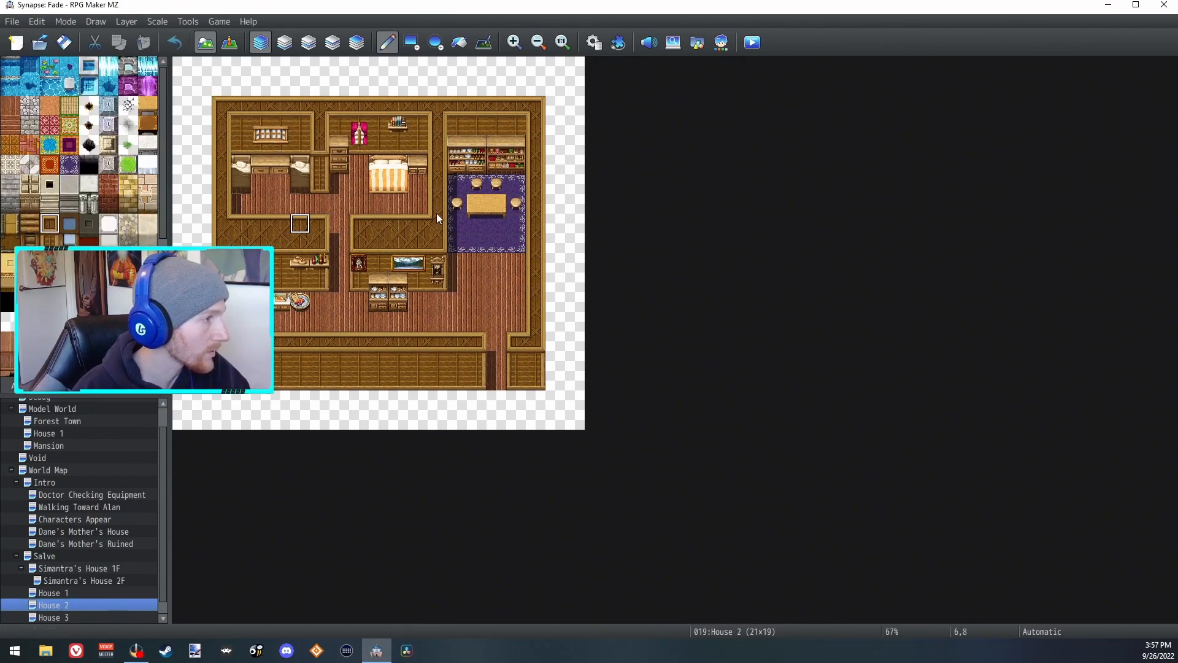
left_click(476, 301)
left_click(517, 302)
left_click(44, 239)
mouse_move(473, 322)
left_mouse_down()
mouse_move(476, 338)
mouse_move(511, 337)
left_mouse_up()
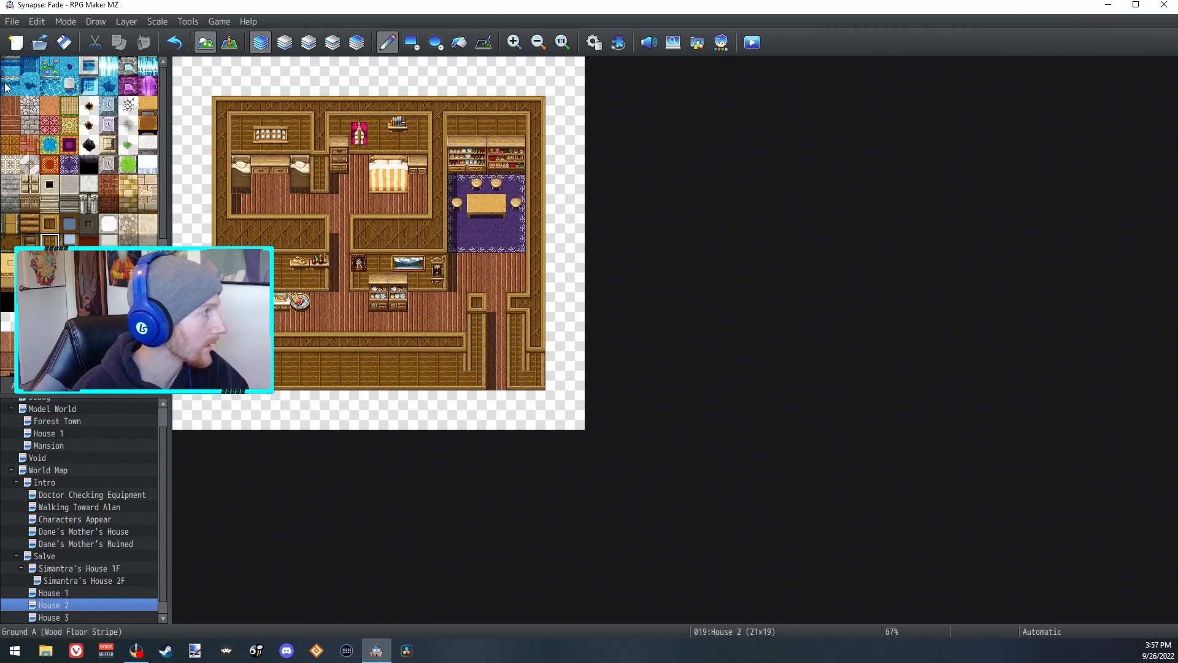
left_click(10, 321)
mouse_move(480, 362)
left_mouse_down()
mouse_move(517, 361)
mouse_move(494, 382)
left_mouse_up()
left_click_drag(494, 382, 478, 381)
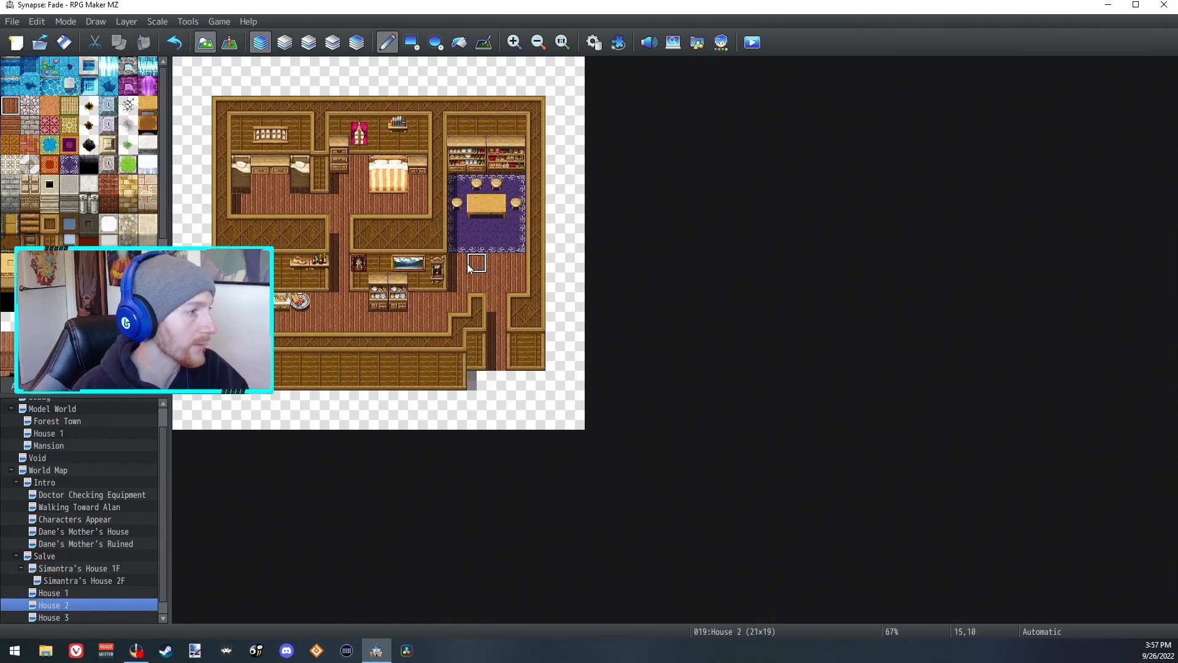
Step: Check House 2's exterior in Salve and add two arched windows to its lower front wall
left_click(44, 555)
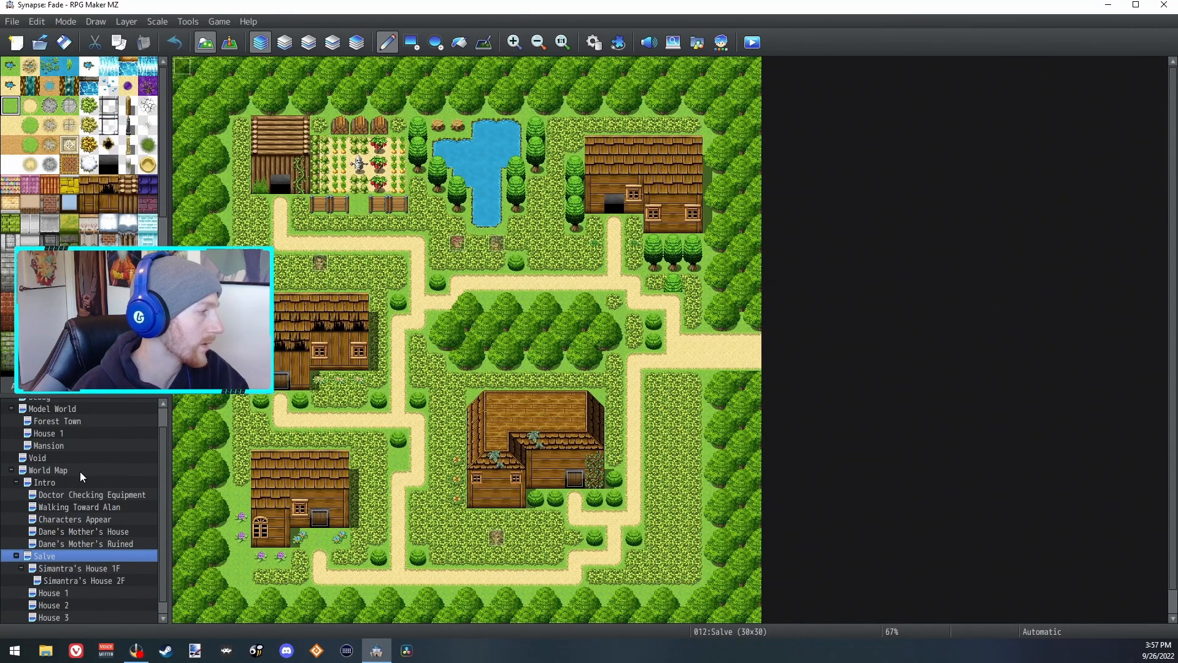
left_click(44, 605)
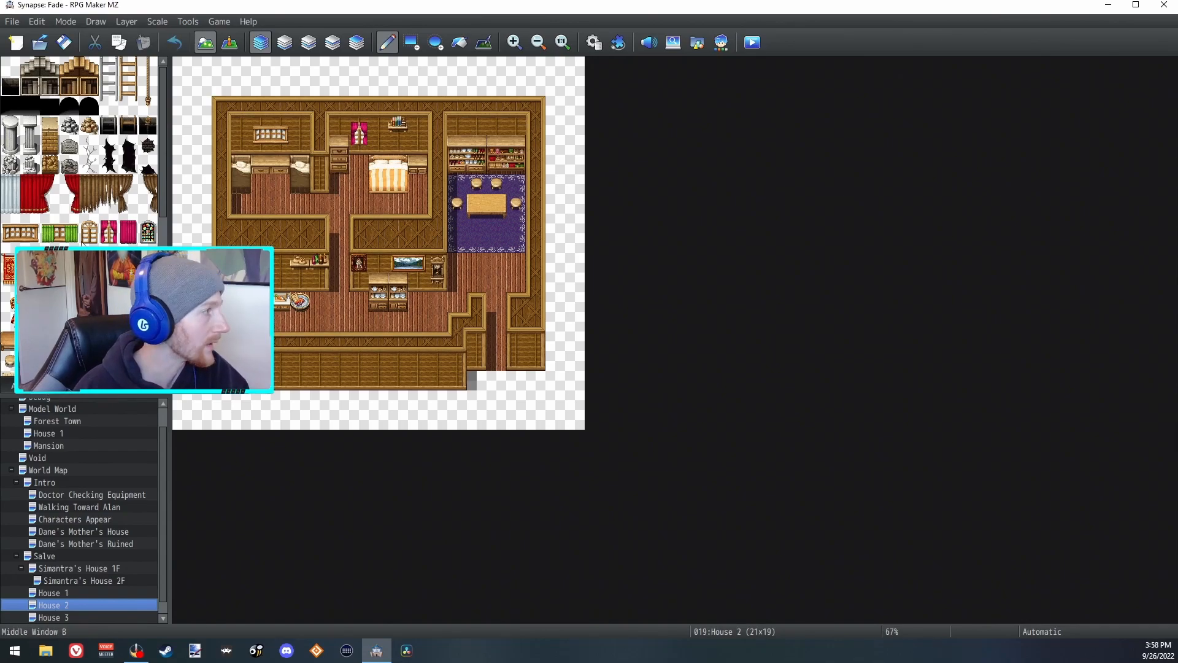
Step: Check House 3, then add its door event to Salve's northeast house and set the player's starting position at 27,15
left_click(79, 615)
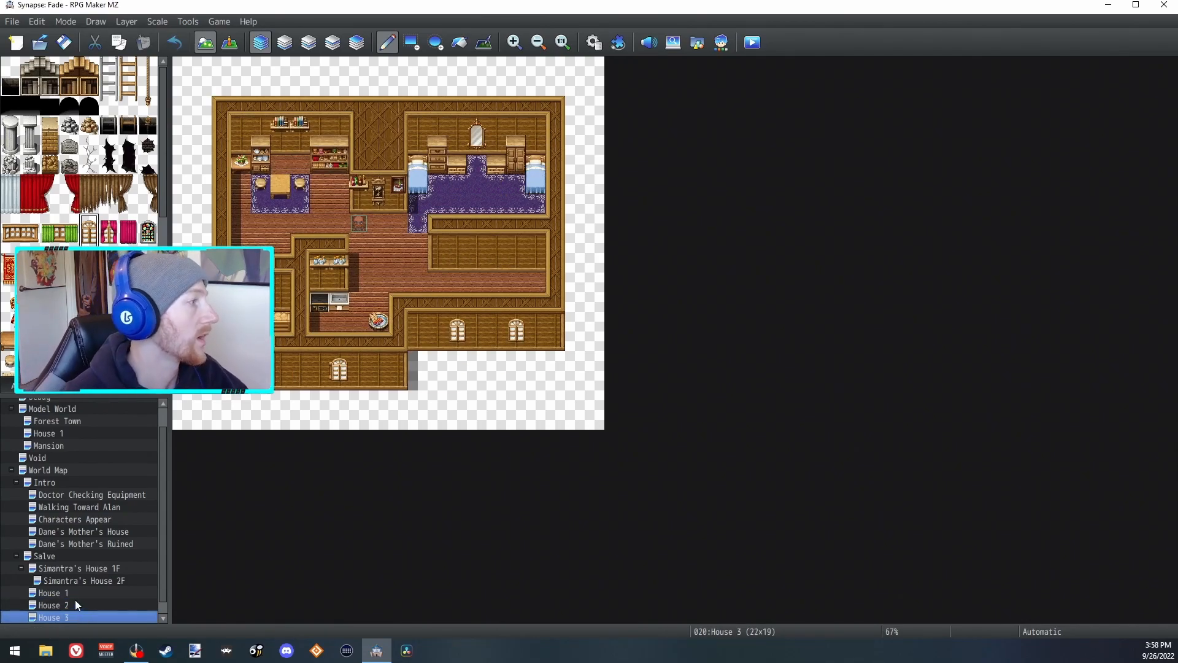
left_click(57, 556)
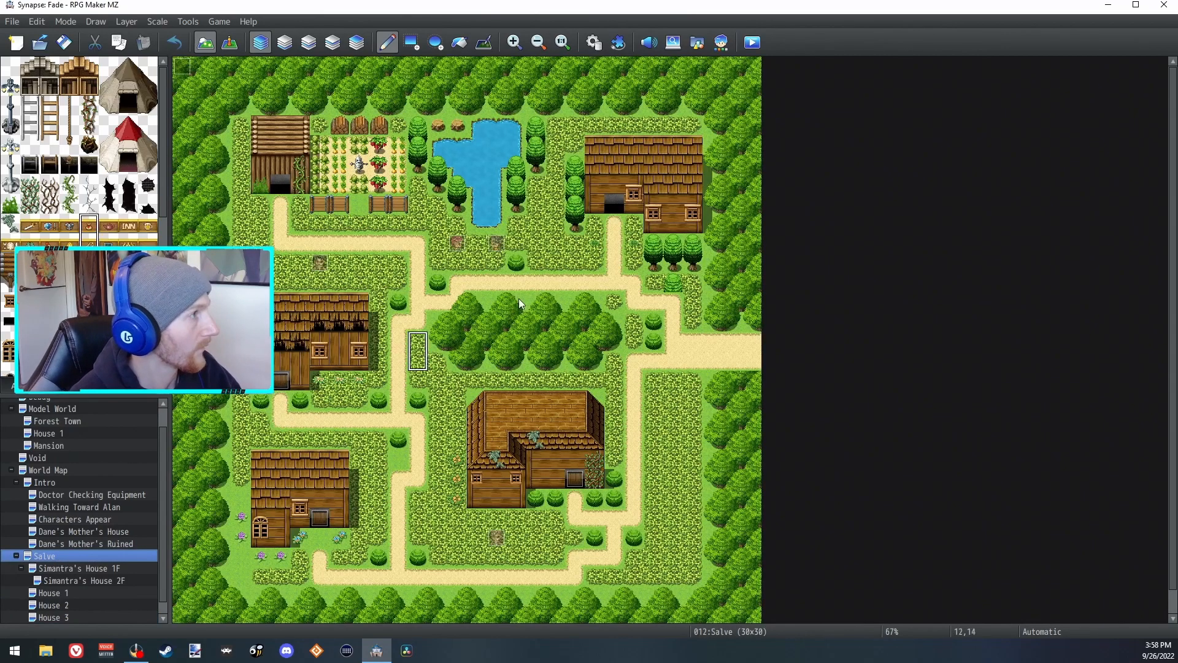
left_click(229, 41)
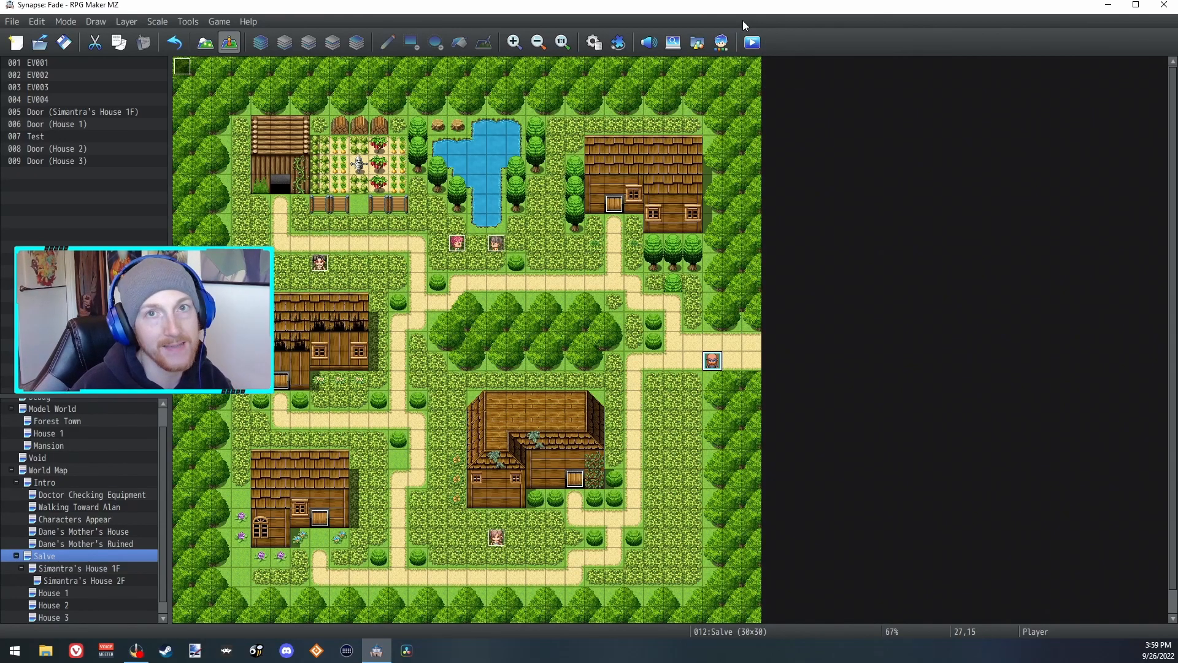
Step: Start a playtest in Salve, enter the northeast house, and walk through House 3 to check its layout
left_click(756, 50)
left_click(556, 340)
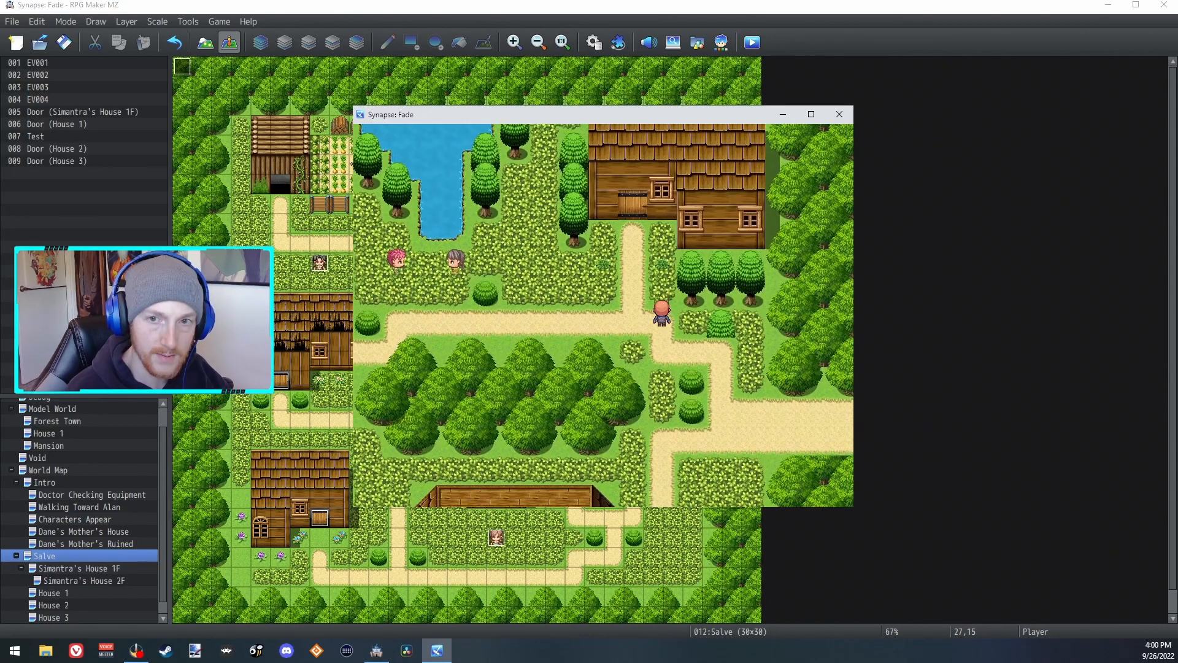
key("Up")
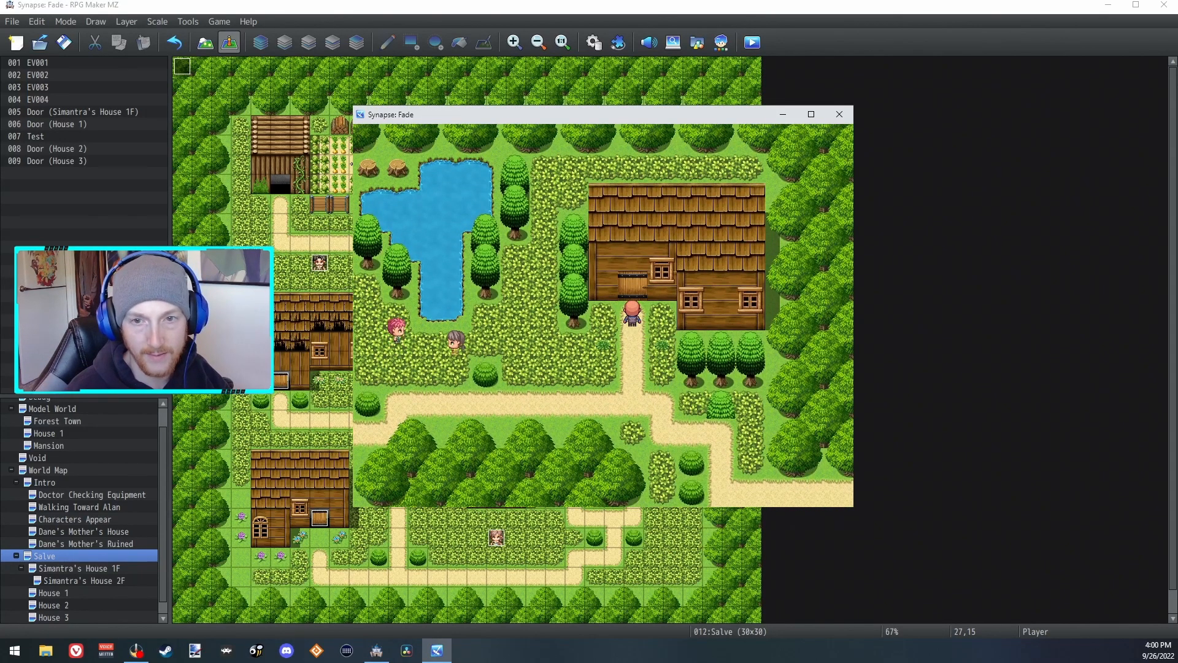
key("Right")
key("Left")
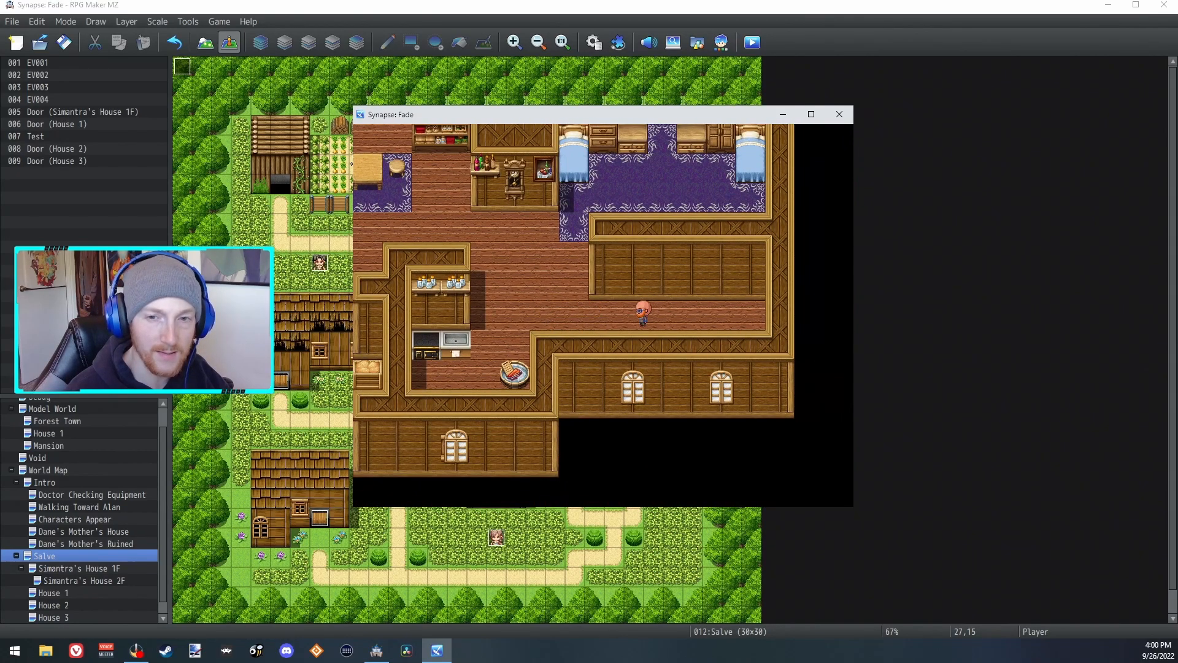
key("Up")
key("Right")
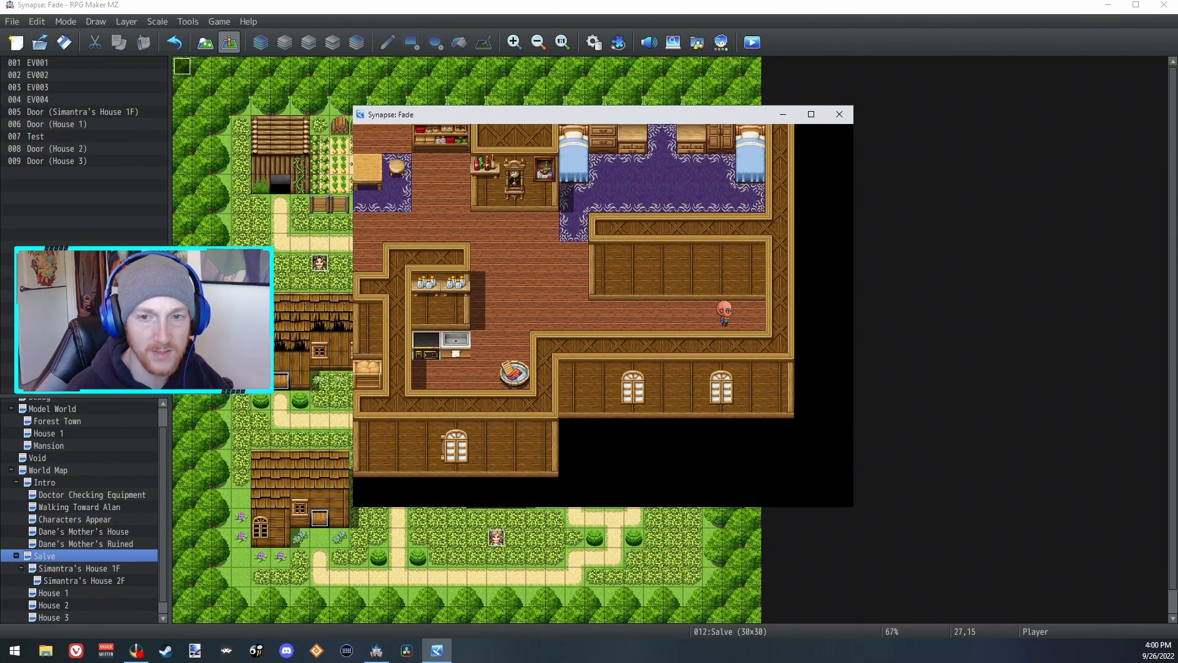
key("Left")
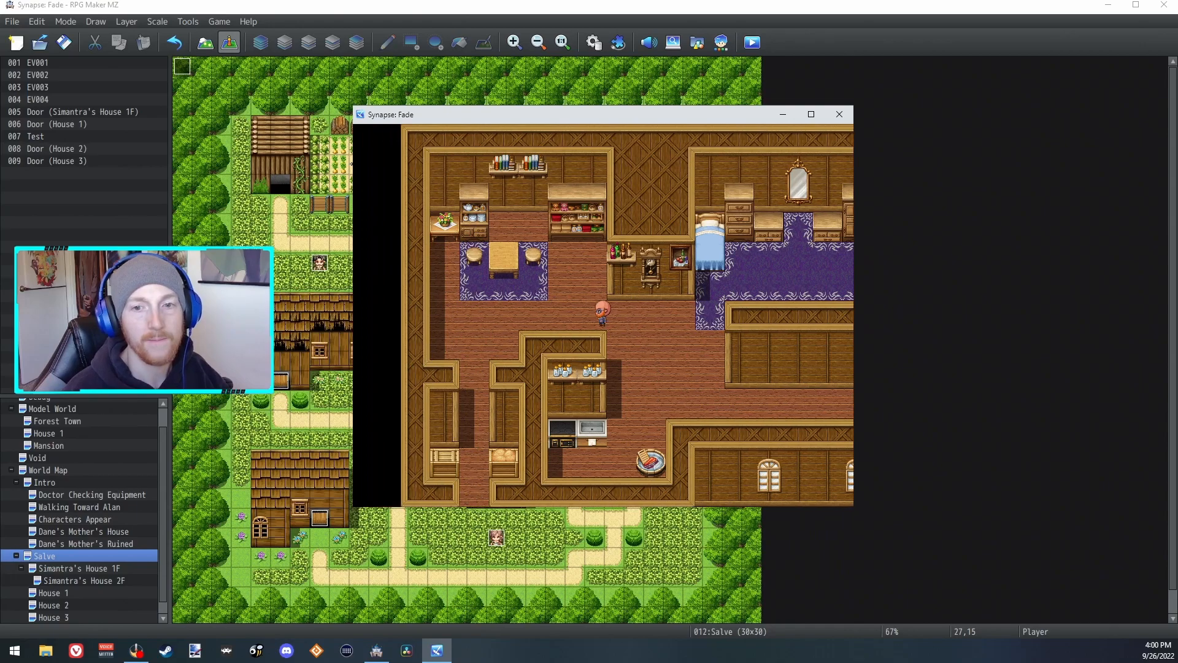
key("Right")
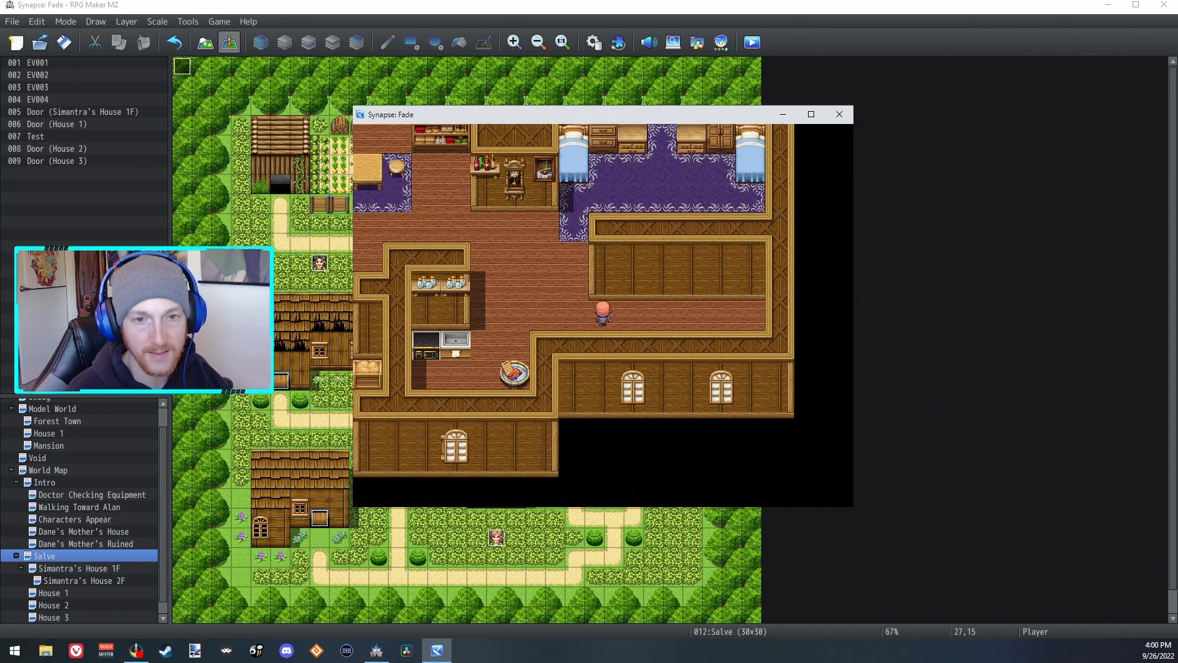
Step: Enter House 2 in the playtest and walk through its hallway and rooms
key("Left")
key("Up")
key("Up")
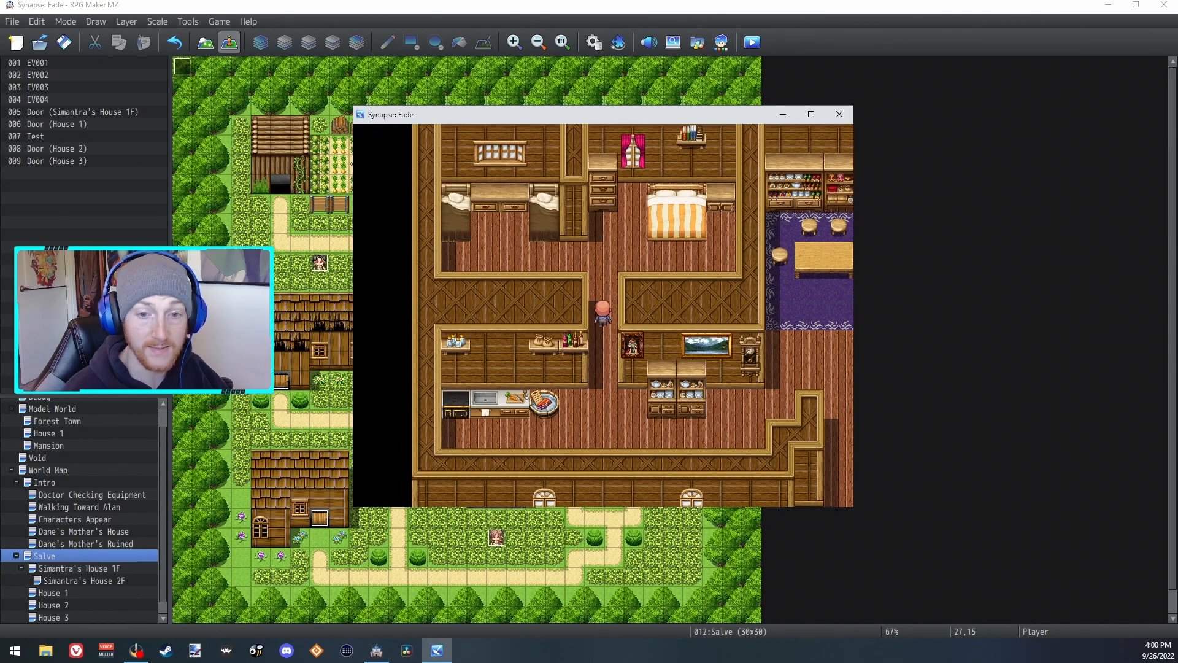
key("Left")
key("Right")
Step: Walk through House 1 in the playtest, including its wall tops and dining area, and exit back to Salve
key("Down")
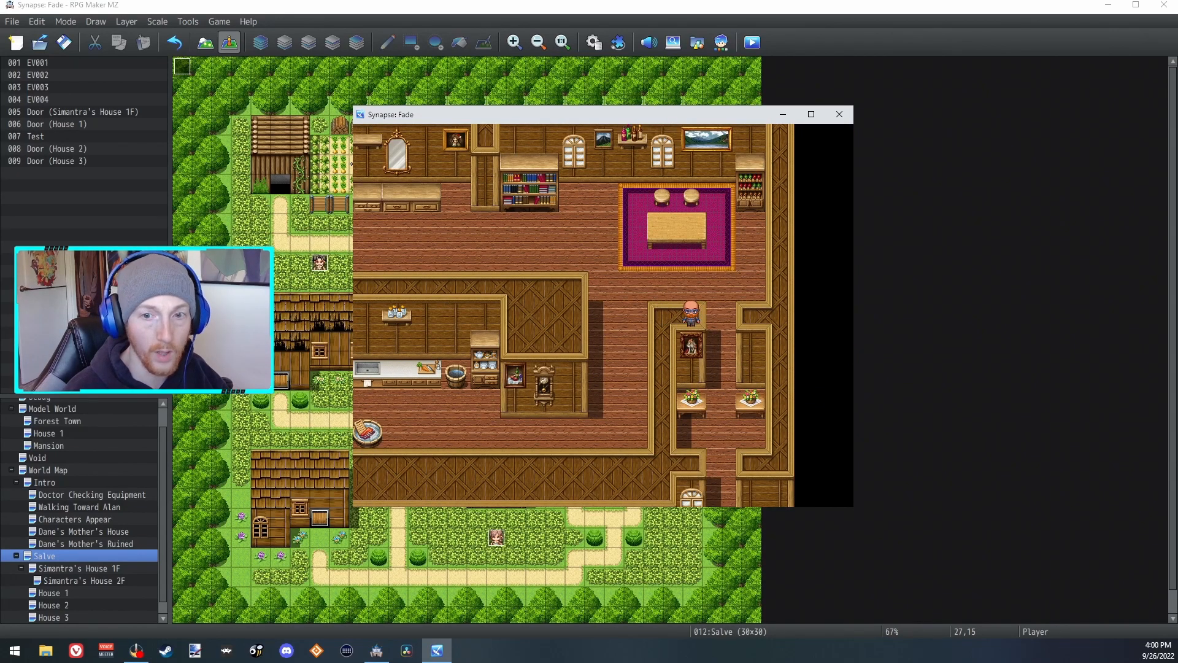
key("Down")
key("Left")
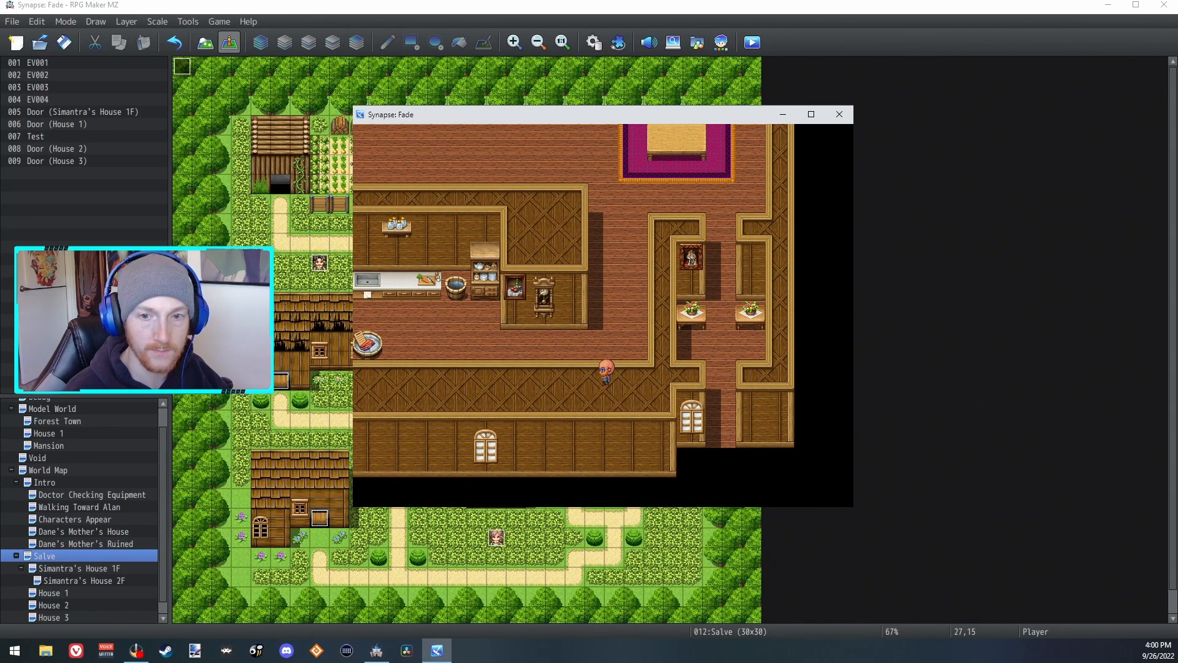
key("Up")
key("Right")
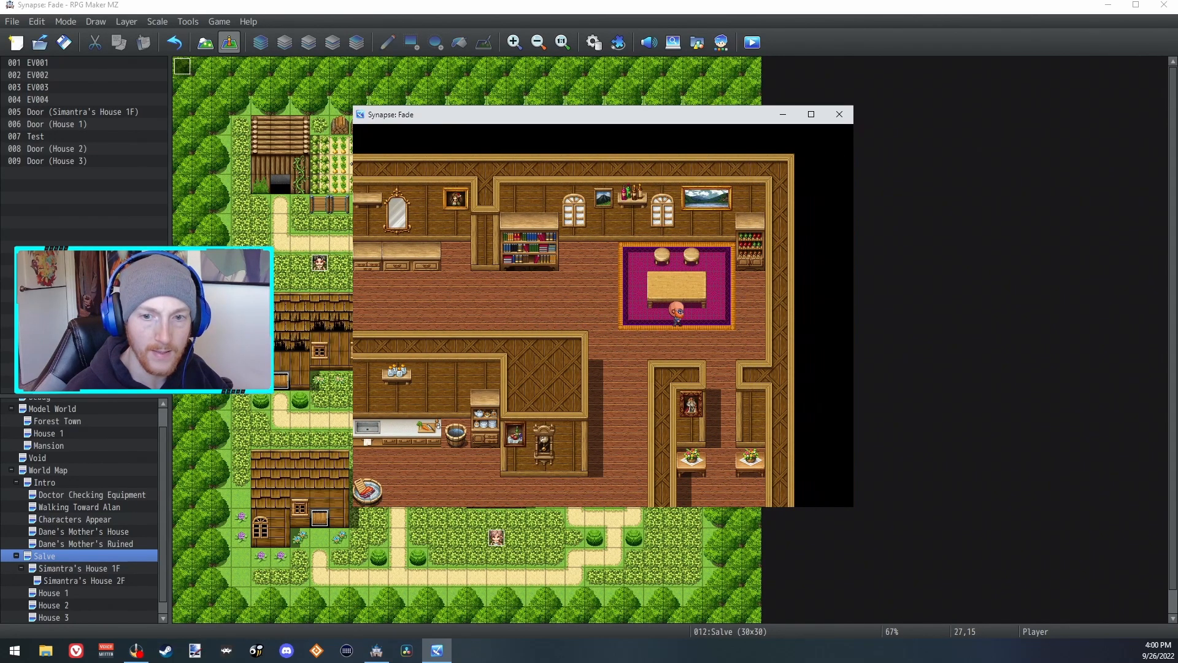
key("Down")
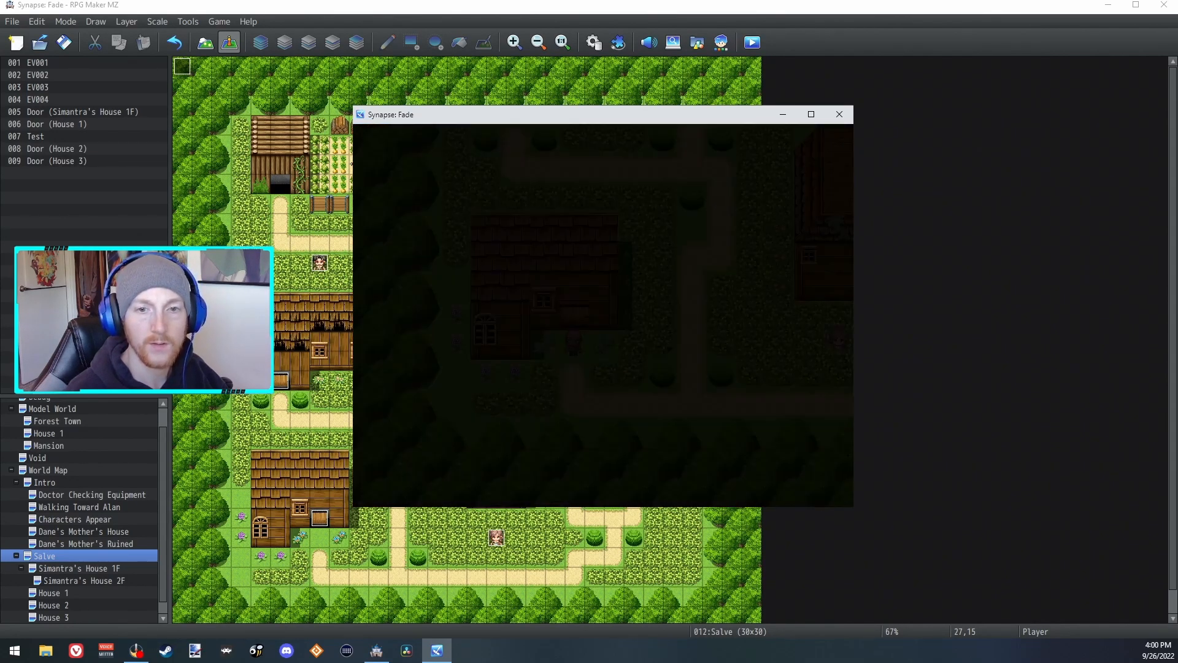
Step: Walk from Salve's southwest house along the dirt path to the northwest shed beside the crop field
key("Left")
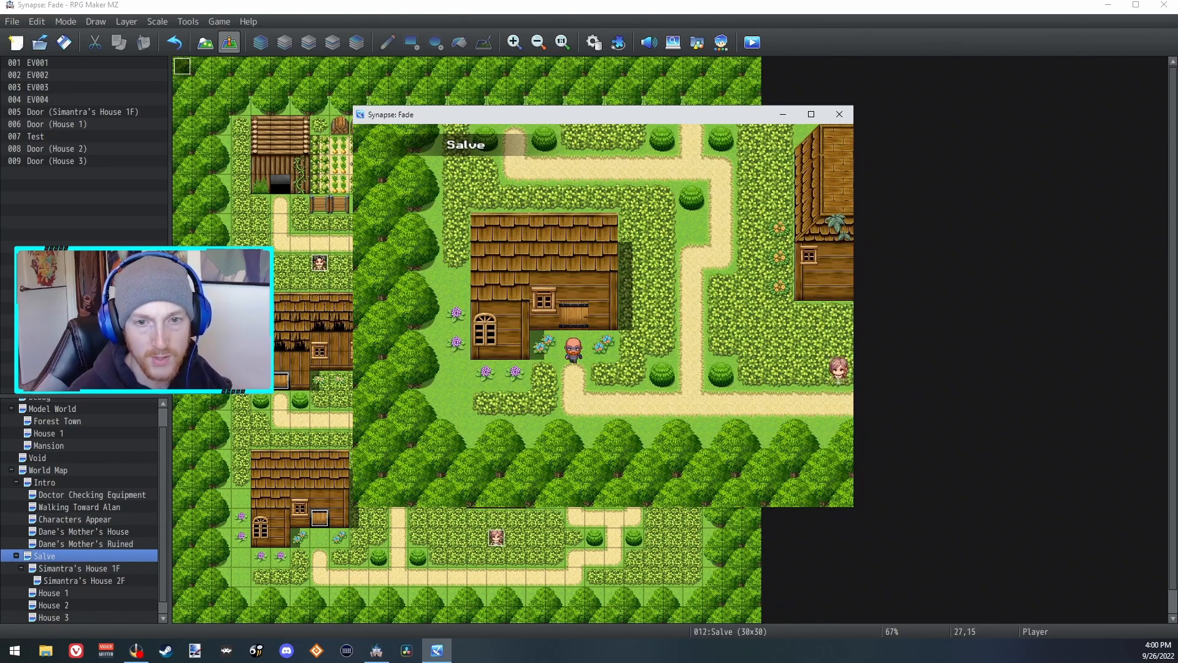
key("Down")
key("Right")
key("Up")
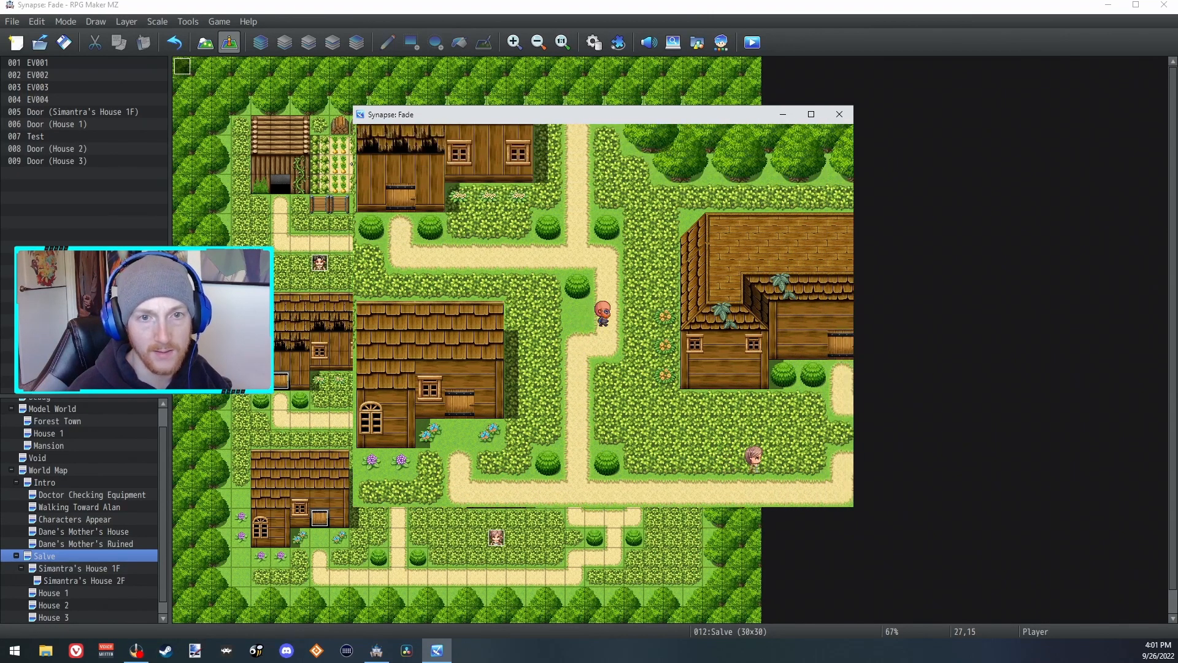
key("Left")
key("Up")
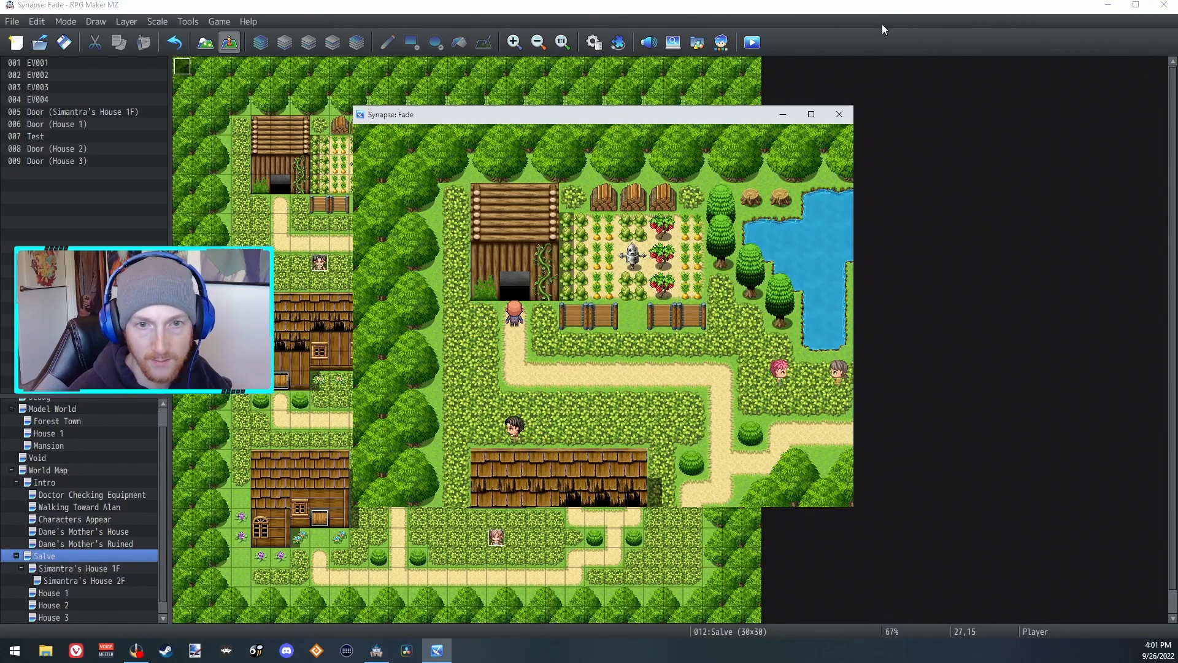
Step: Create a 17x13 map named Shed under Salve
left_click(111, 491)
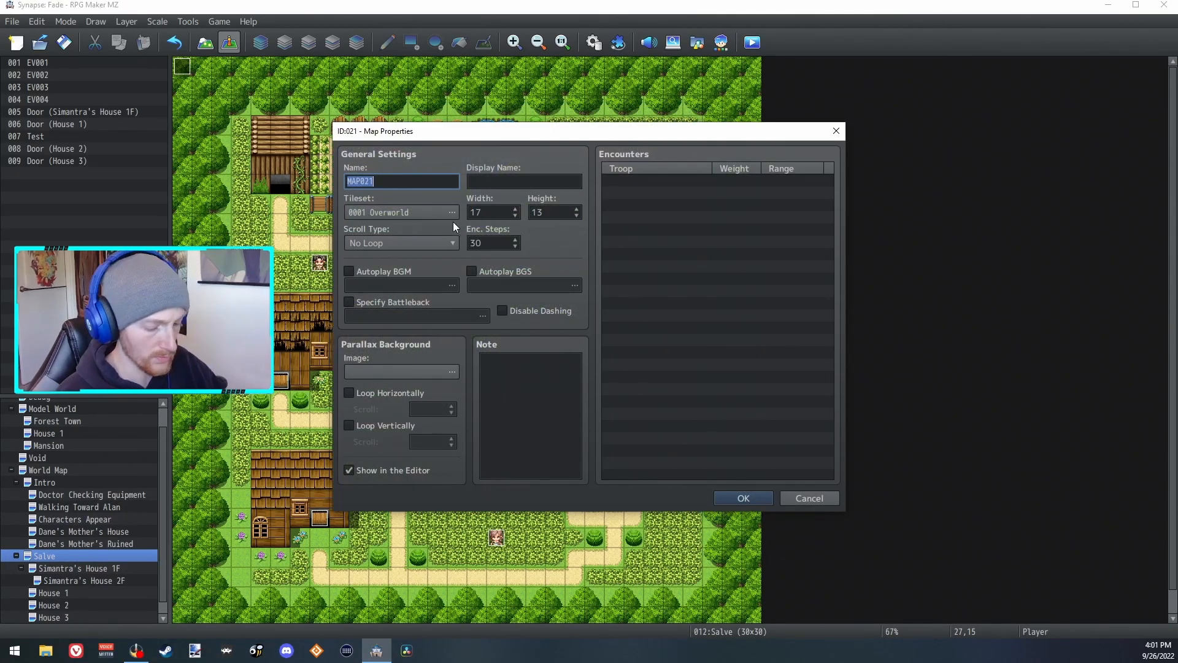
type("Shed")
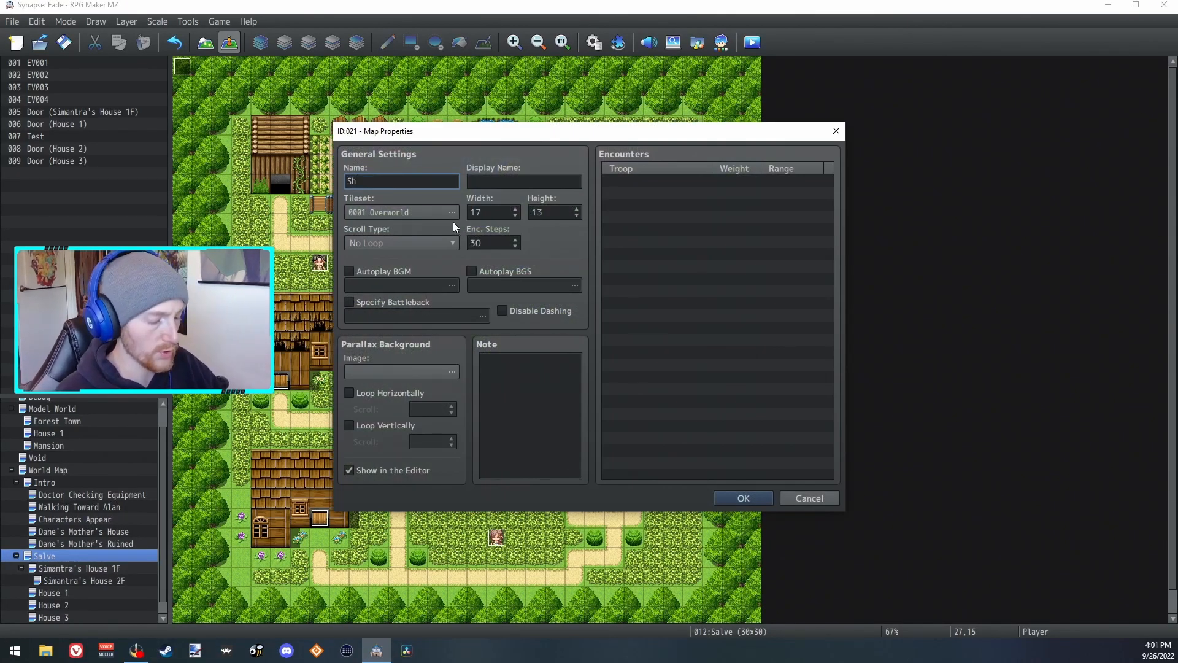
left_click(738, 499)
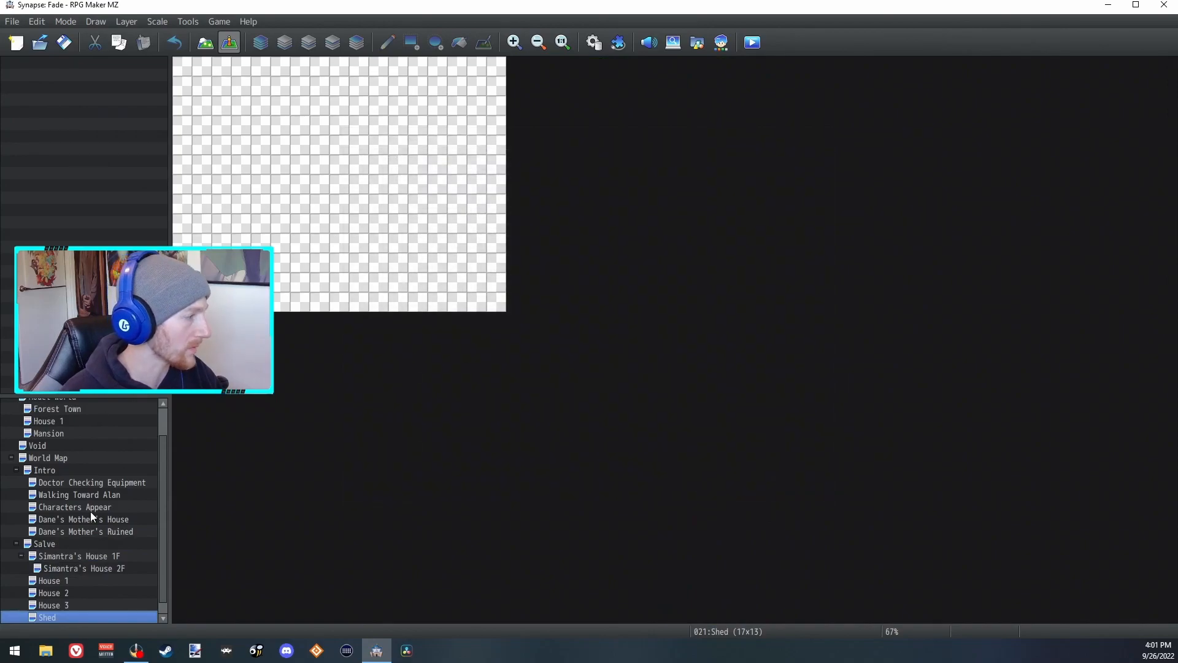
Step: Draw the Shed map's rectangular log-walled room and fill its interior with the orange earthen floor tile
key("F5")
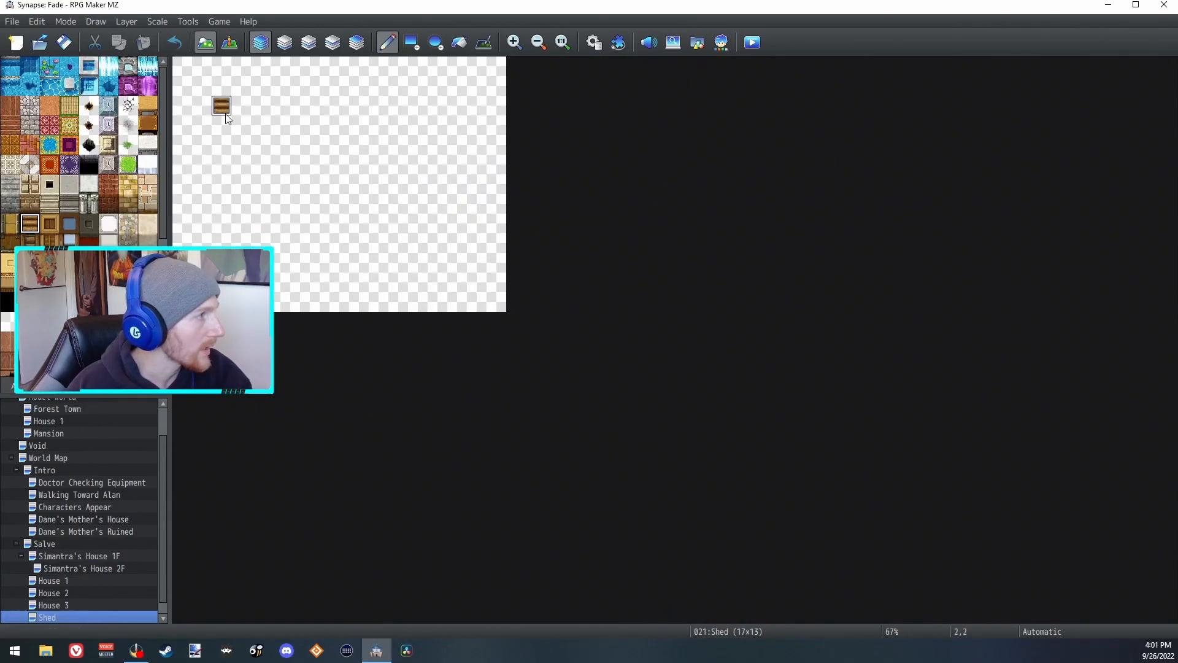
left_click_drag(227, 114, 227, 189)
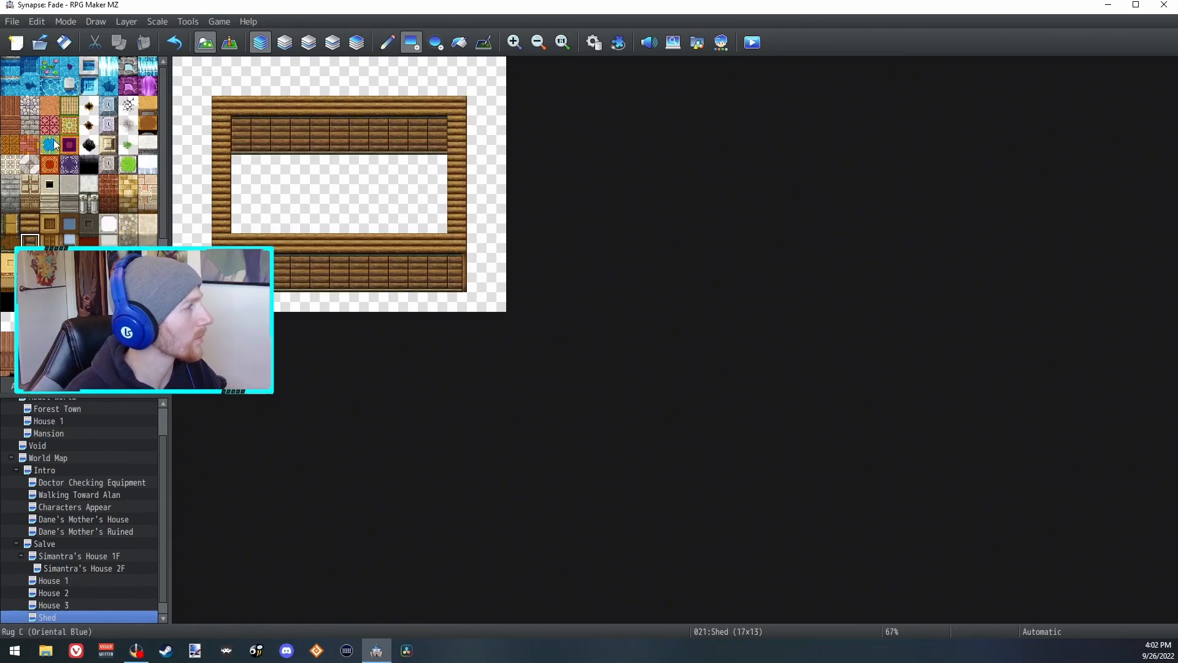
left_click(69, 105)
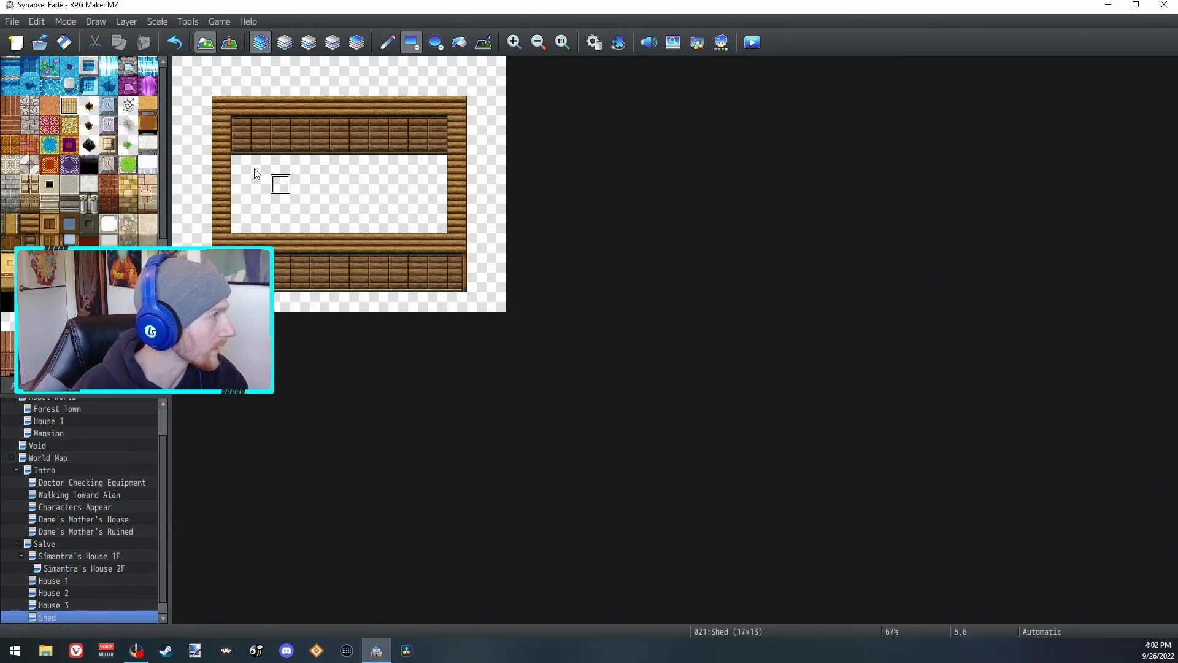
left_click(459, 42)
left_click(300, 164)
left_click(342, 182)
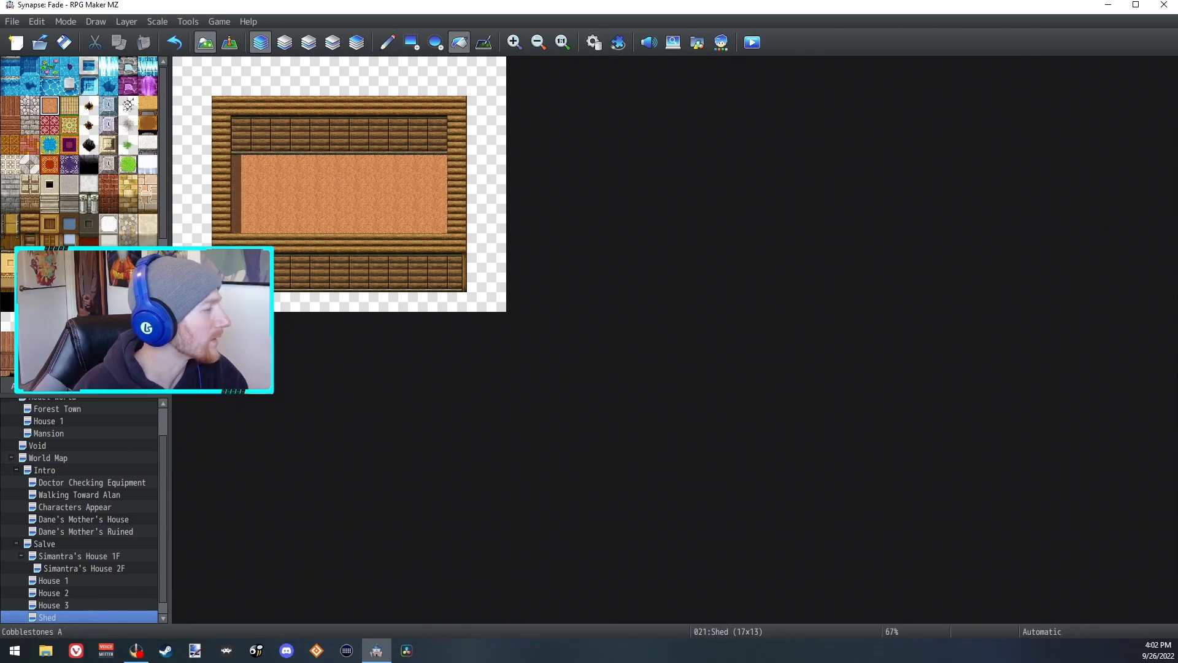
Step: Furnish the shed with sacks, wooden crates and produce crates, and cut a one-tile floor passage through the front wall
scroll(50, 368, "down", 10)
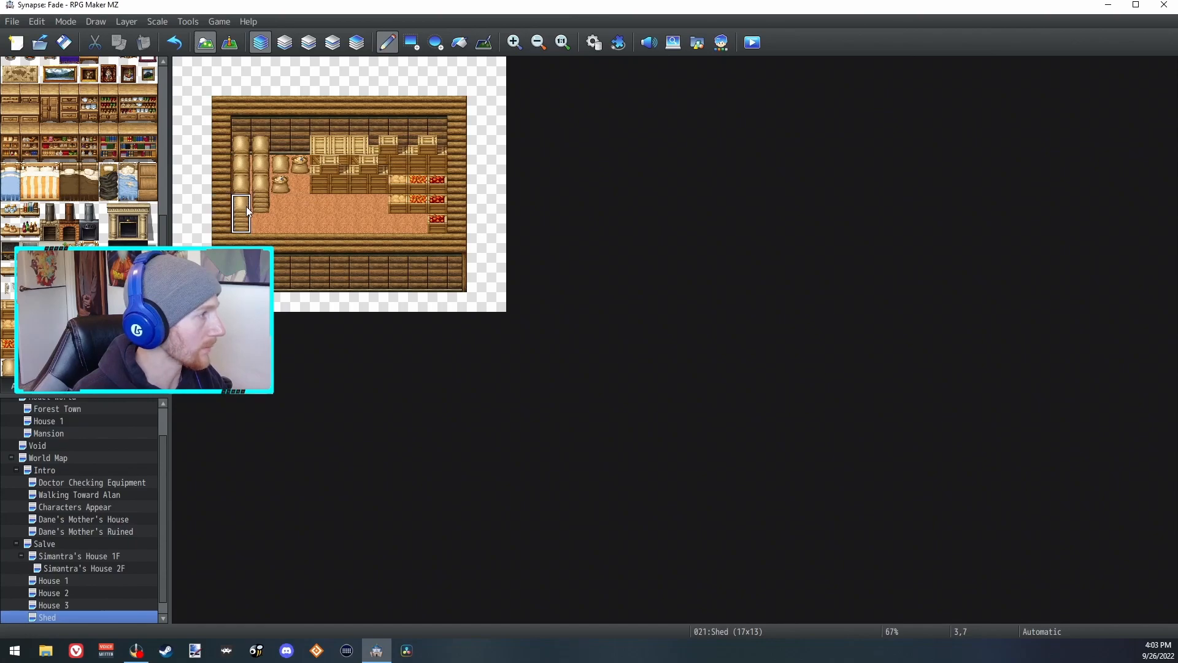
left_click(261, 212)
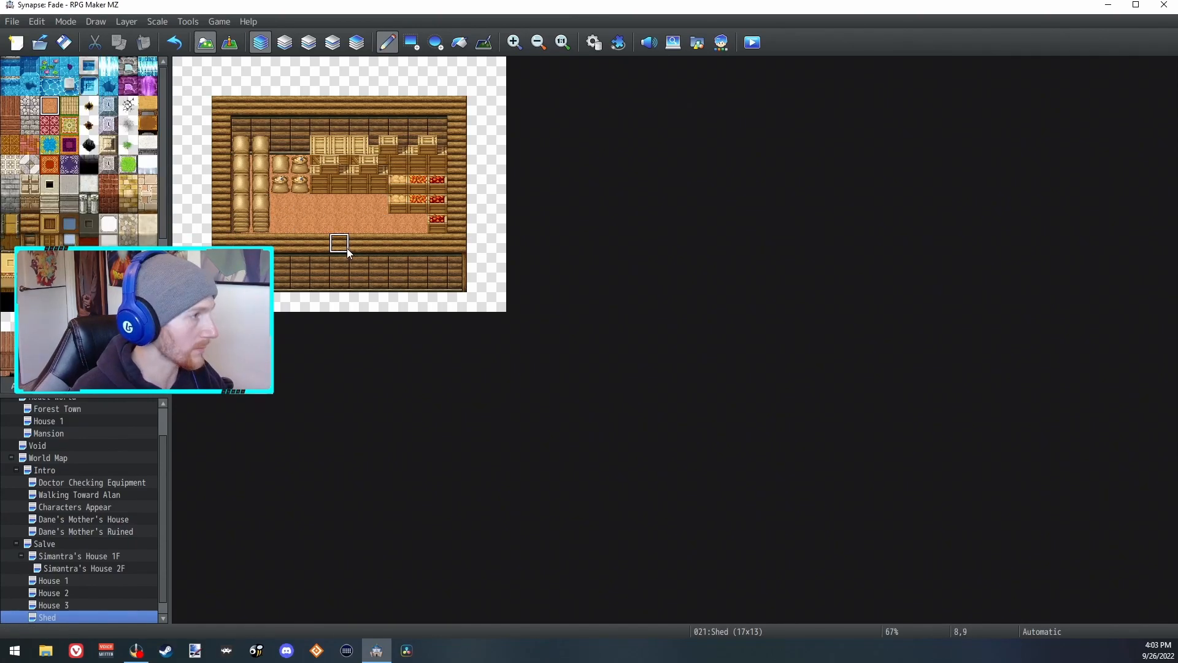
left_click_drag(344, 245, 337, 284)
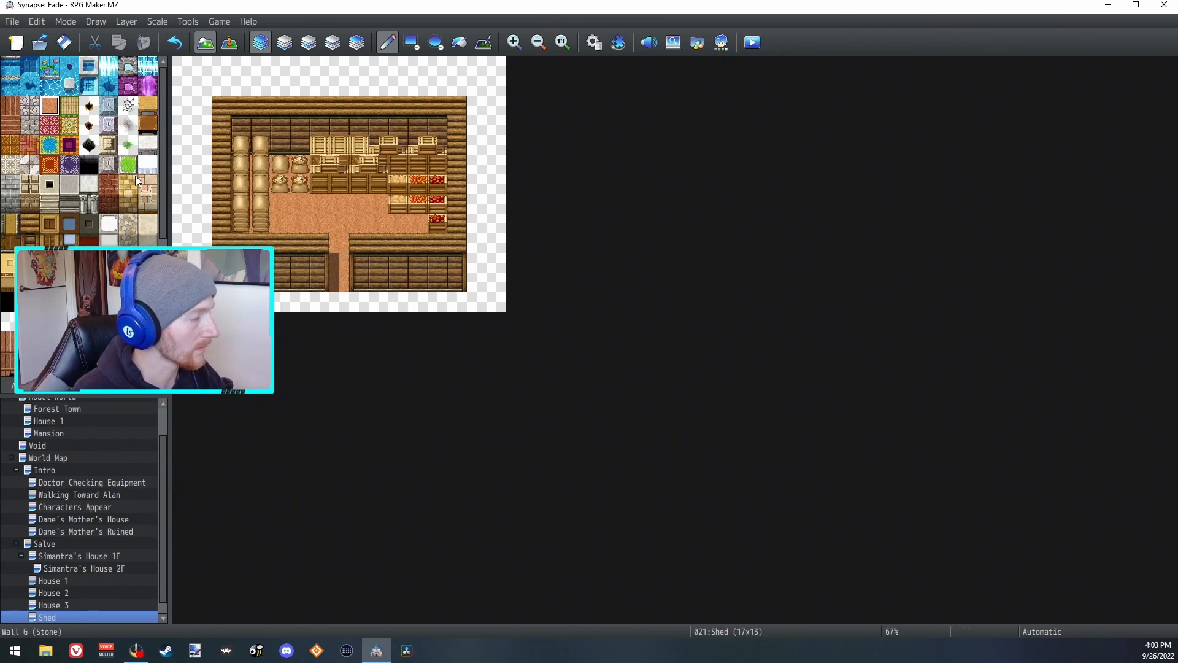
Step: Create a transfer event at the shed passage's outer tile (8,11) leading to Salve (5,7), facing Down
left_click(230, 43)
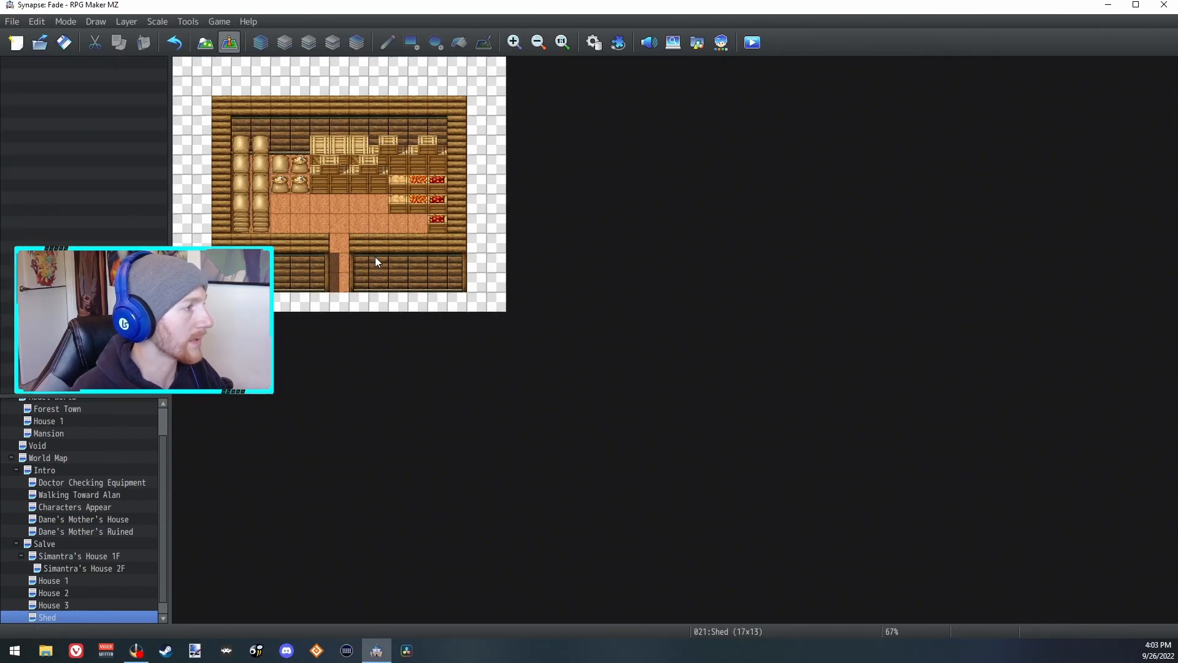
right_click(336, 281)
mouse_move(443, 437)
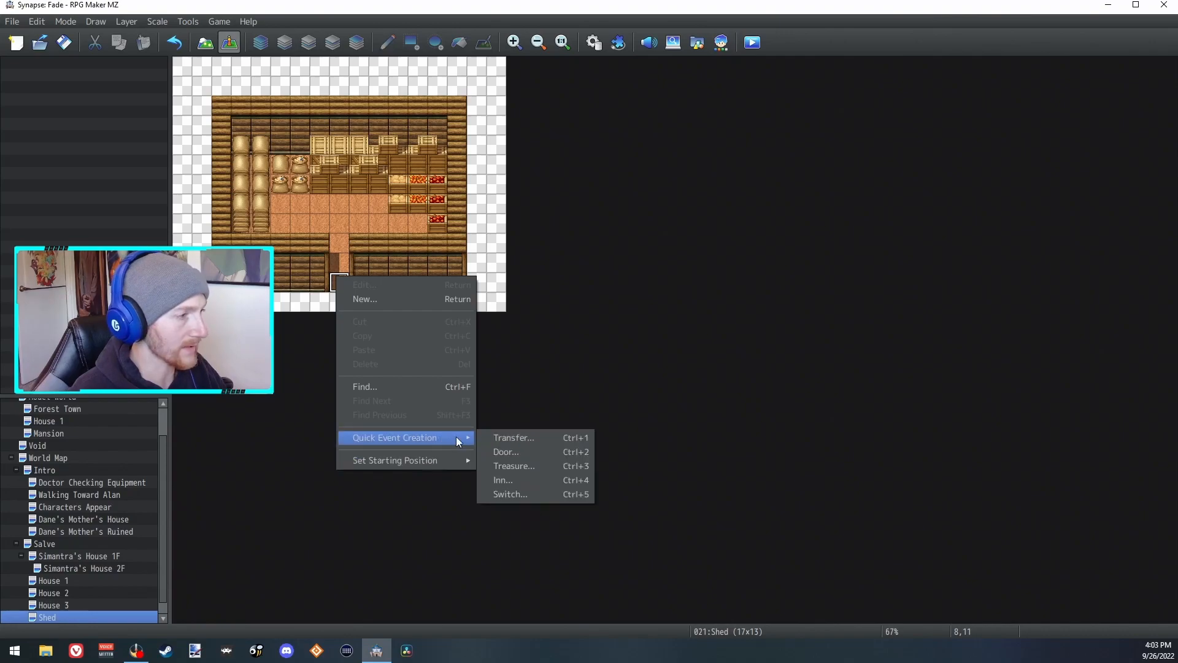
left_click(557, 440)
left_click(582, 323)
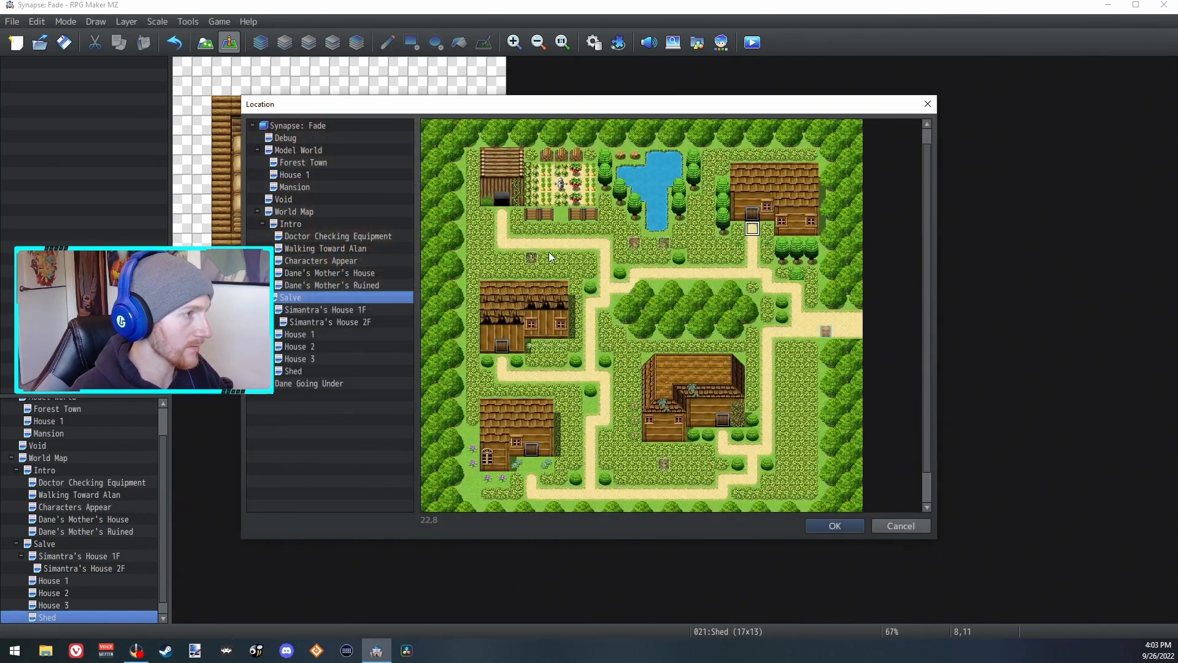
left_click(823, 525)
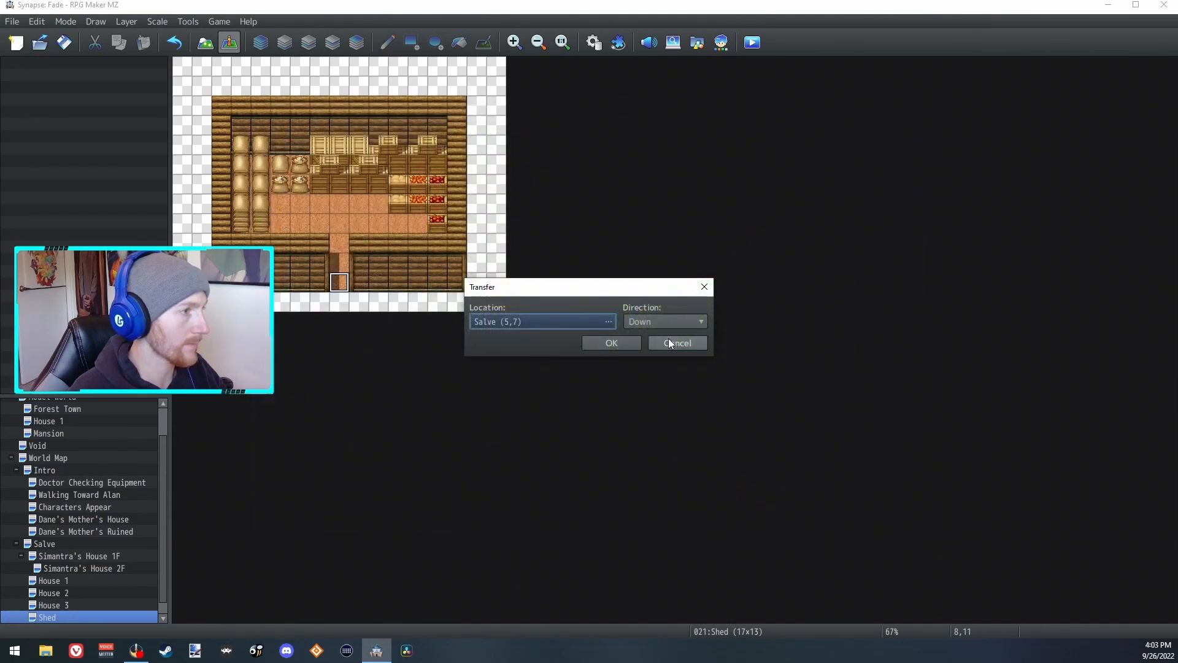
left_click(608, 345)
Step: Add a door event with a dark wooden !Door1 image at Salve's shed entrance leading to Shed, and set the player start at (5,9)
left_click(78, 580)
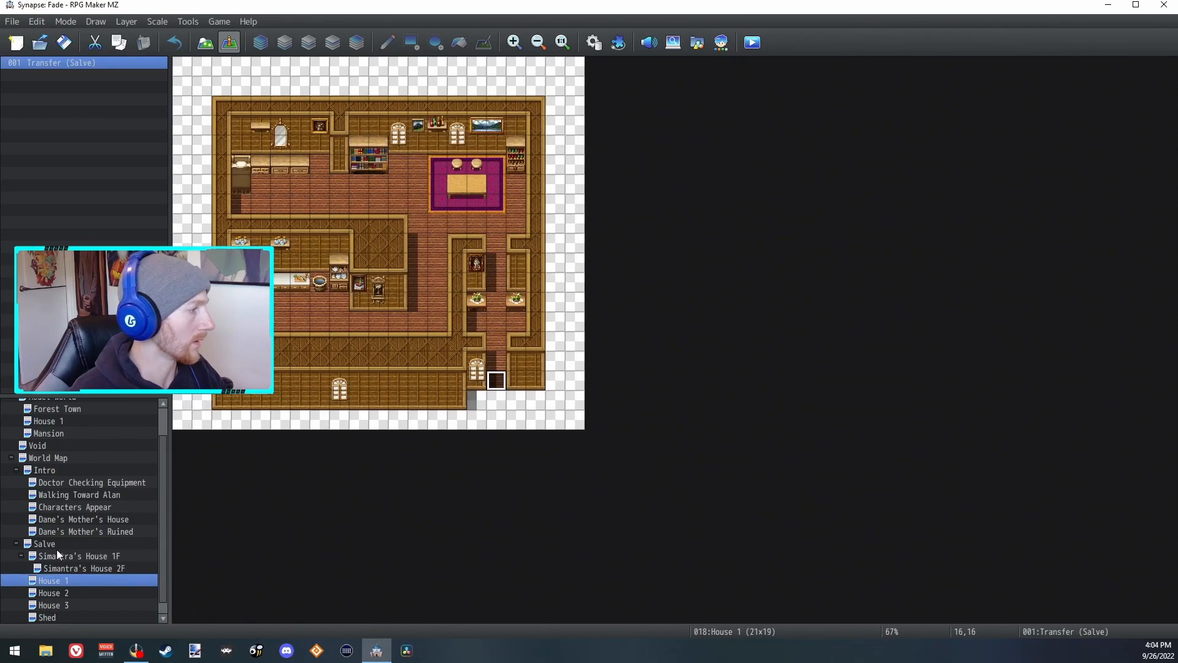
left_click(55, 545)
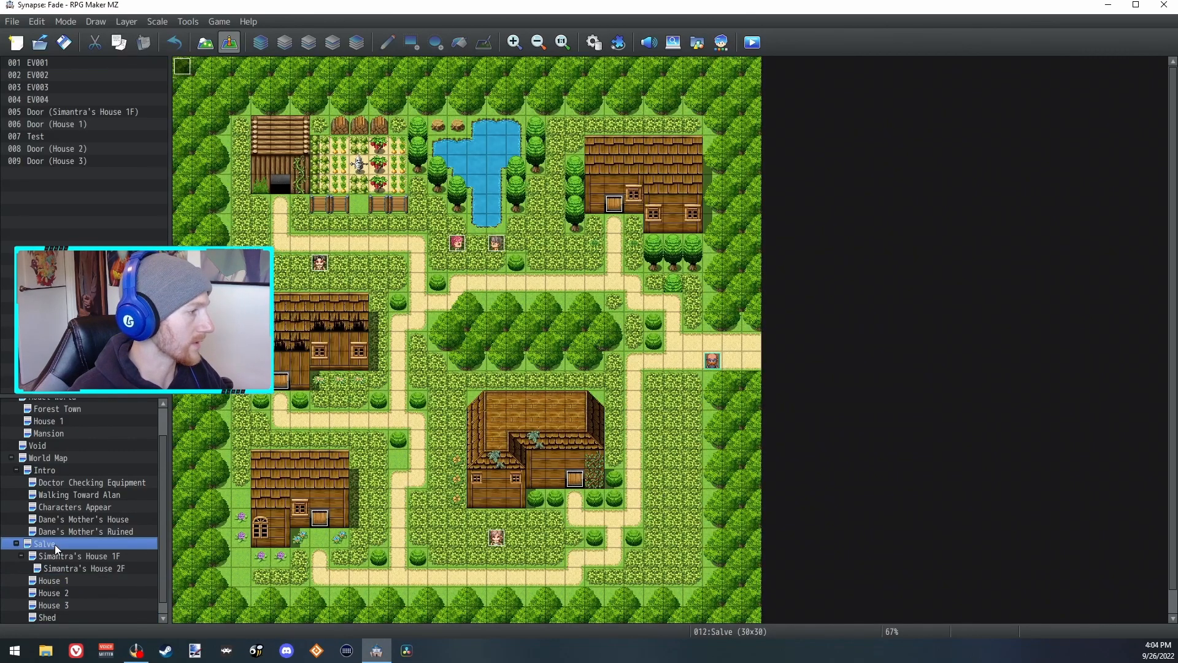
left_click(319, 521)
double_click(281, 184)
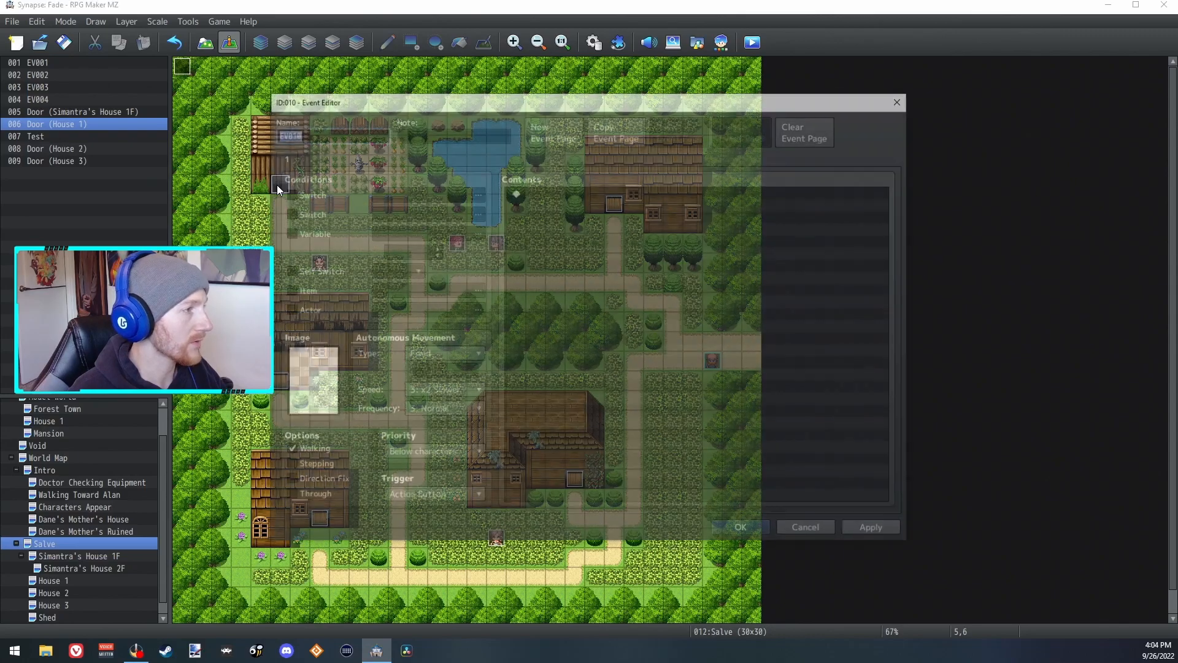
left_click(827, 534)
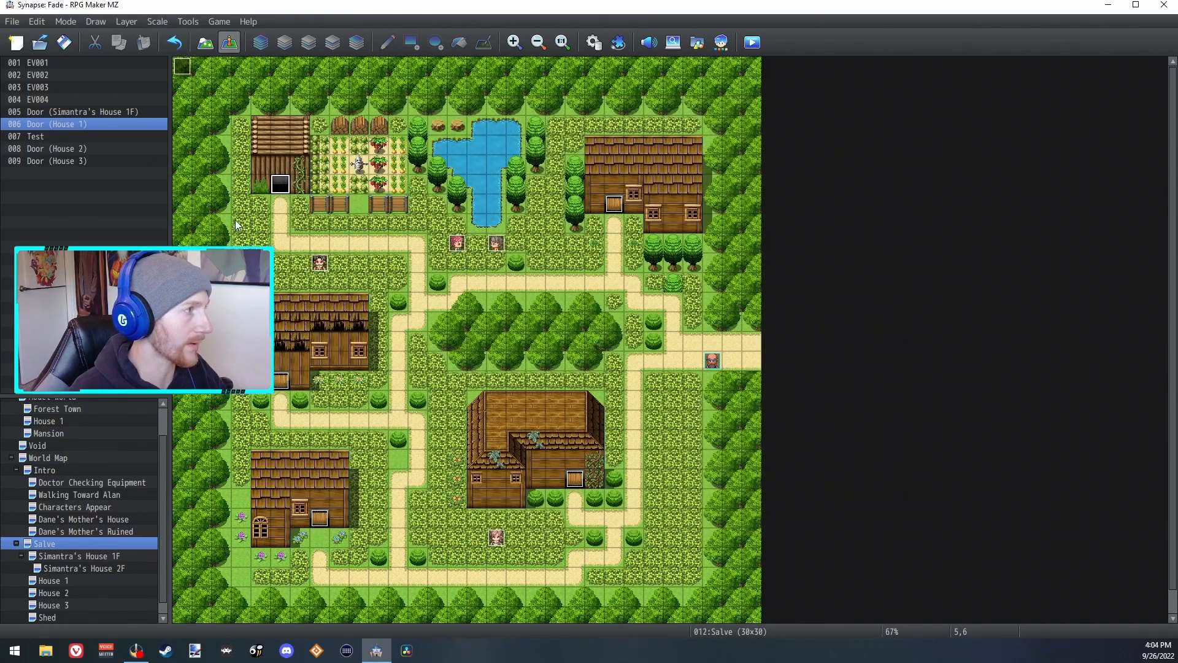
right_click(274, 191)
mouse_move(392, 350)
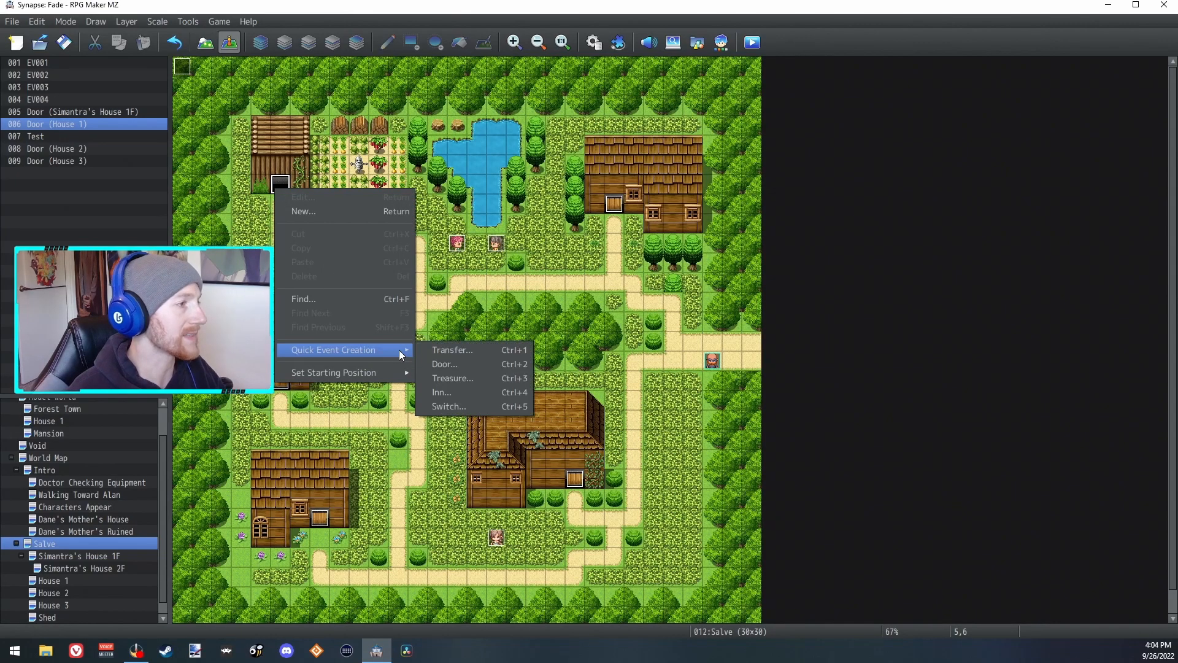
left_click(457, 354)
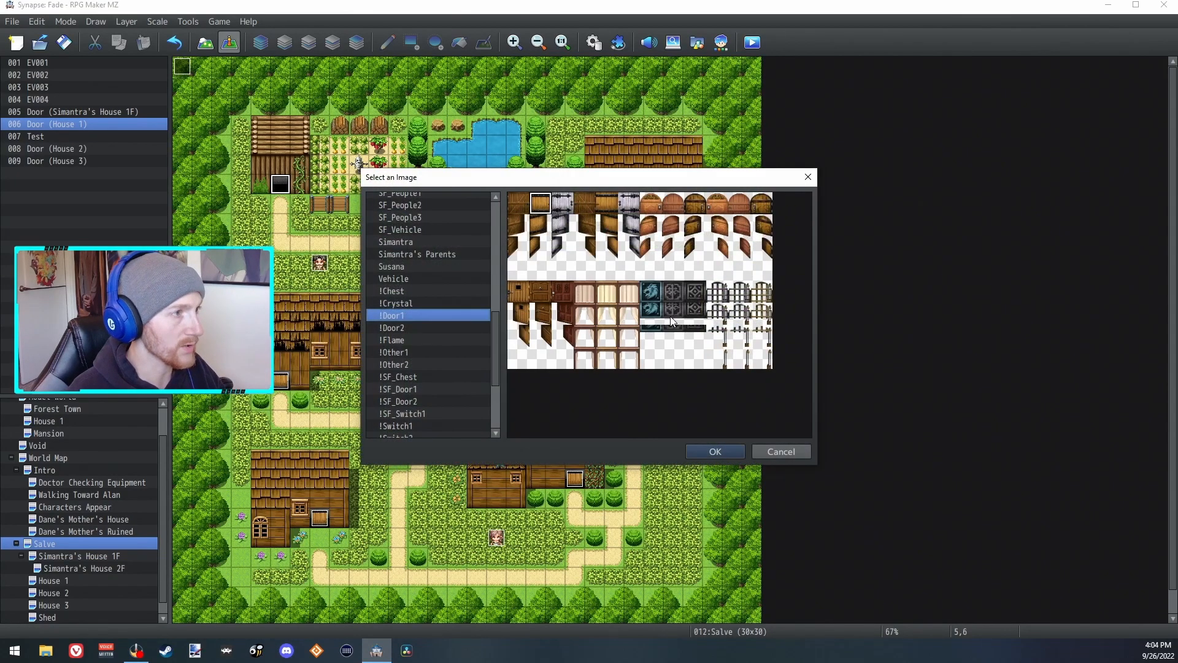
left_click(583, 207)
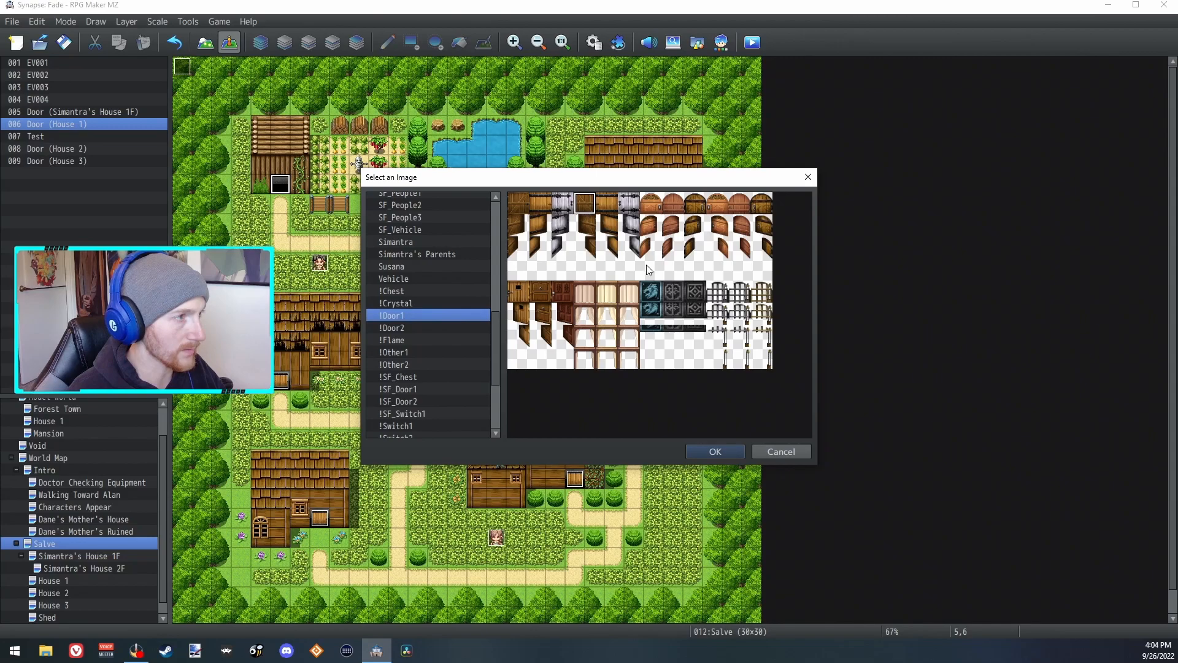
left_click(709, 445)
left_click(590, 291)
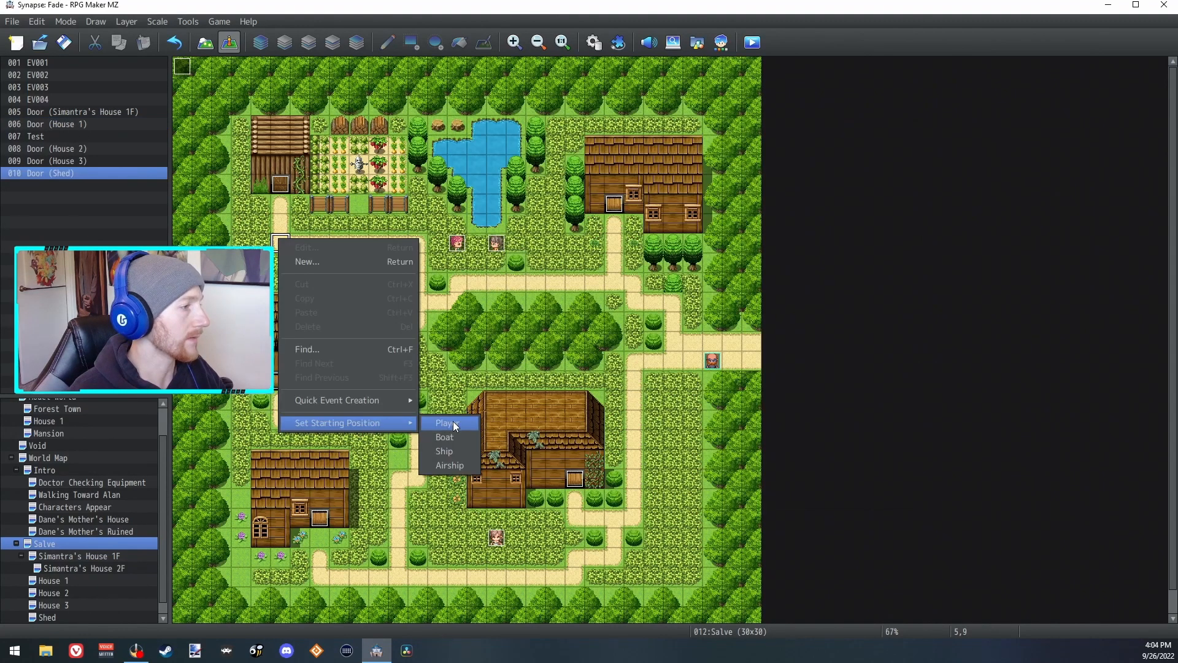
left_click(452, 422)
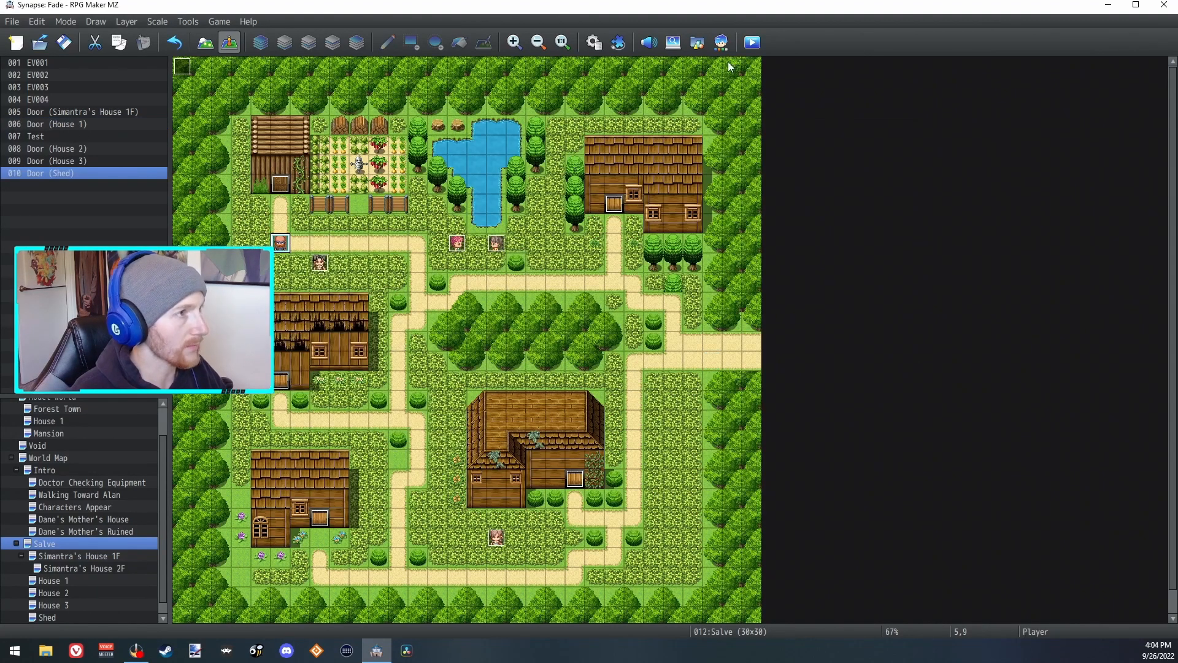
Step: Hang a single landscape painting and a wall map on the wall below the bedroom in House 3
left_click(51, 605)
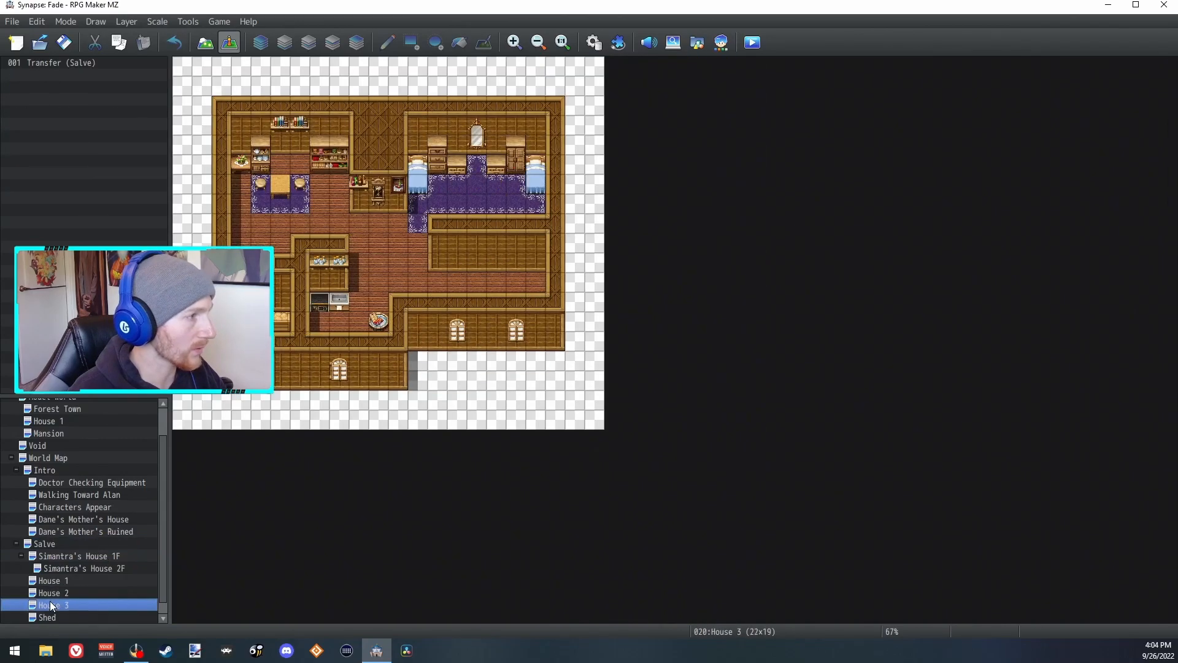
left_click(208, 51)
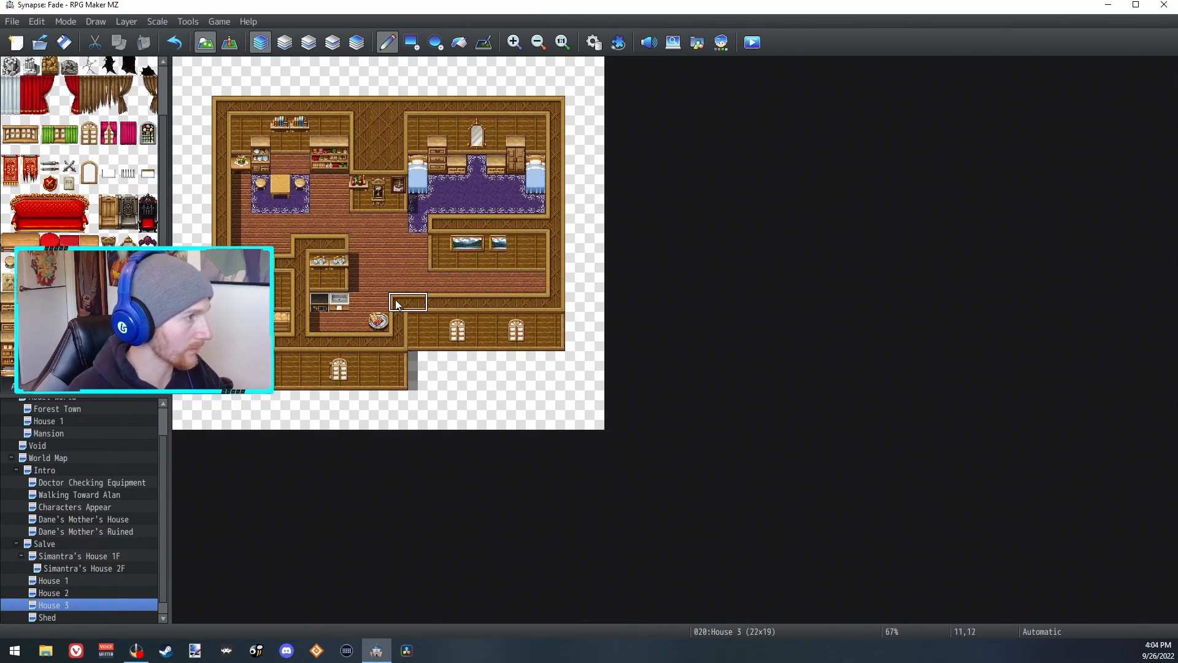
key("ctrl+z")
left_click(461, 246)
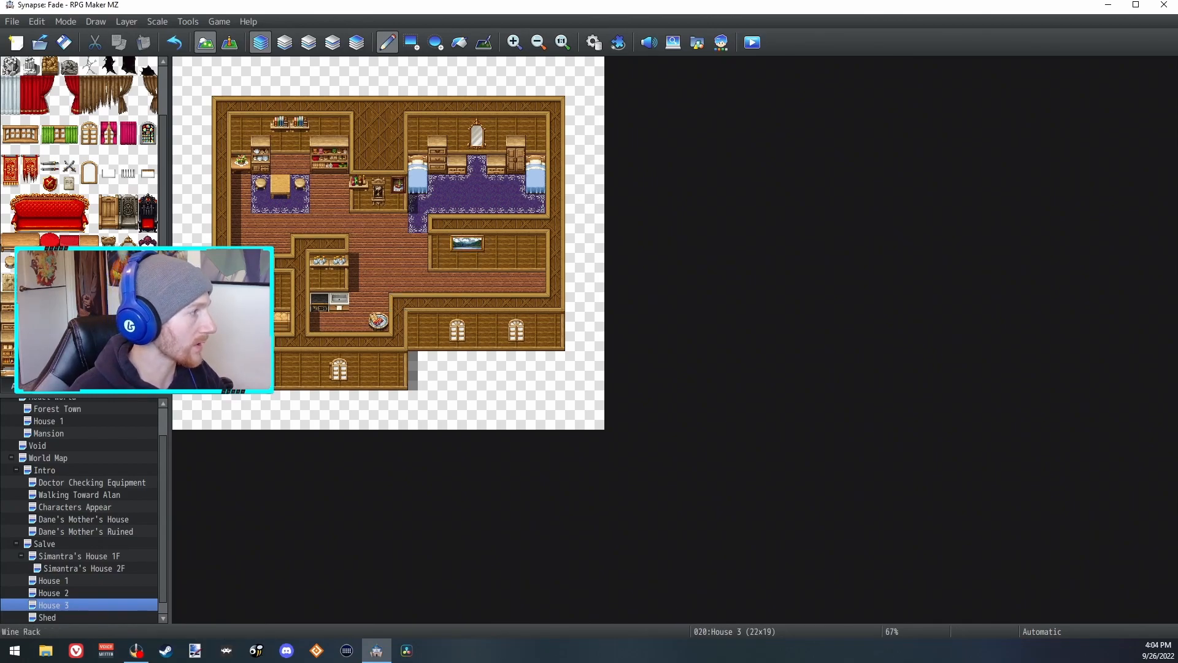
left_click(525, 244)
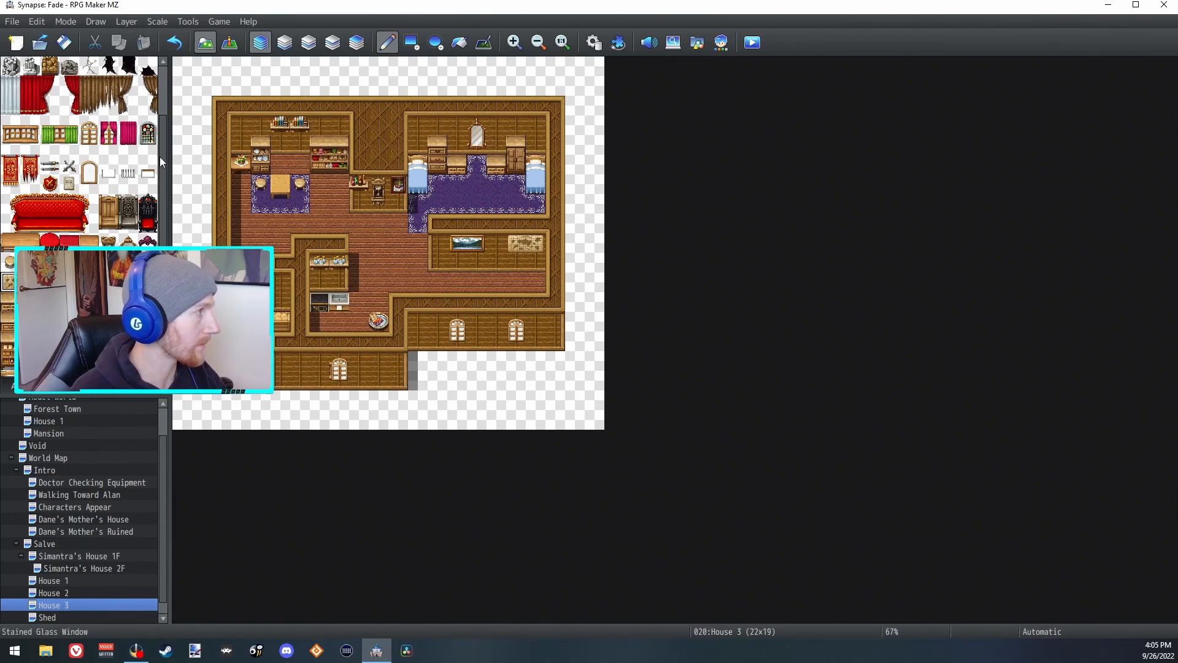
Step: Add a stocked wall shelf beside the landscape painting and a brick fireplace between the painting and the wall map
left_click_drag(161, 127, 163, 210)
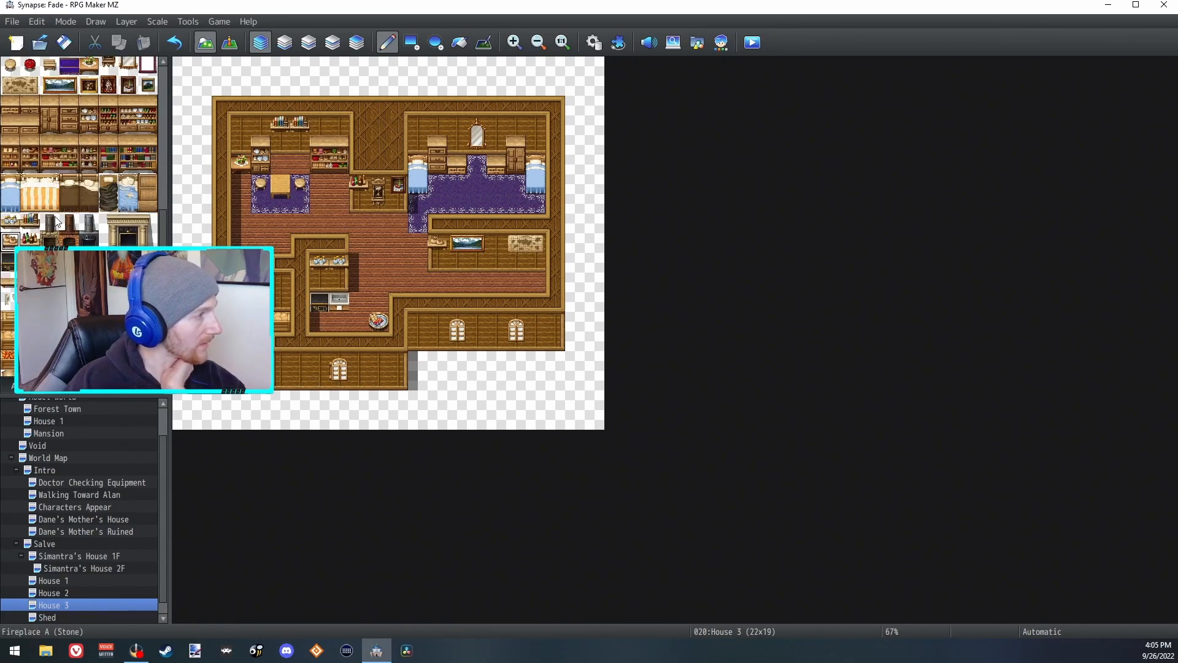
left_click_drag(72, 222, 70, 238)
left_click(496, 245)
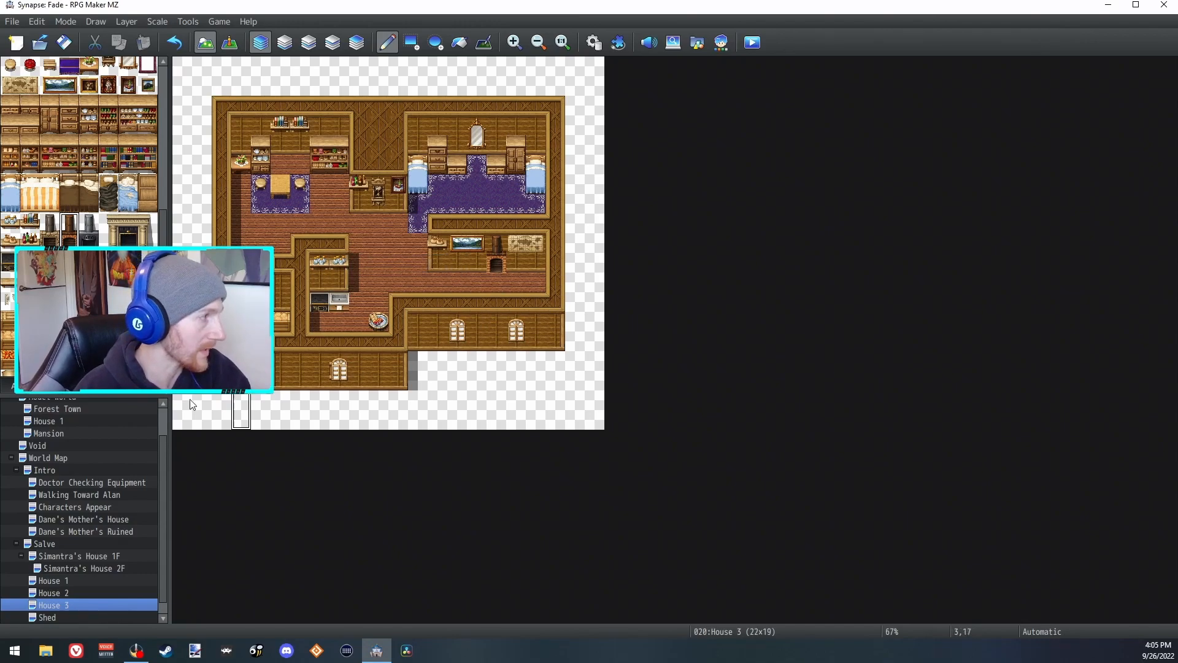
Step: Place a small table with a potted plant at the east end of House 3's corridor, below the wall map
left_click(27, 390)
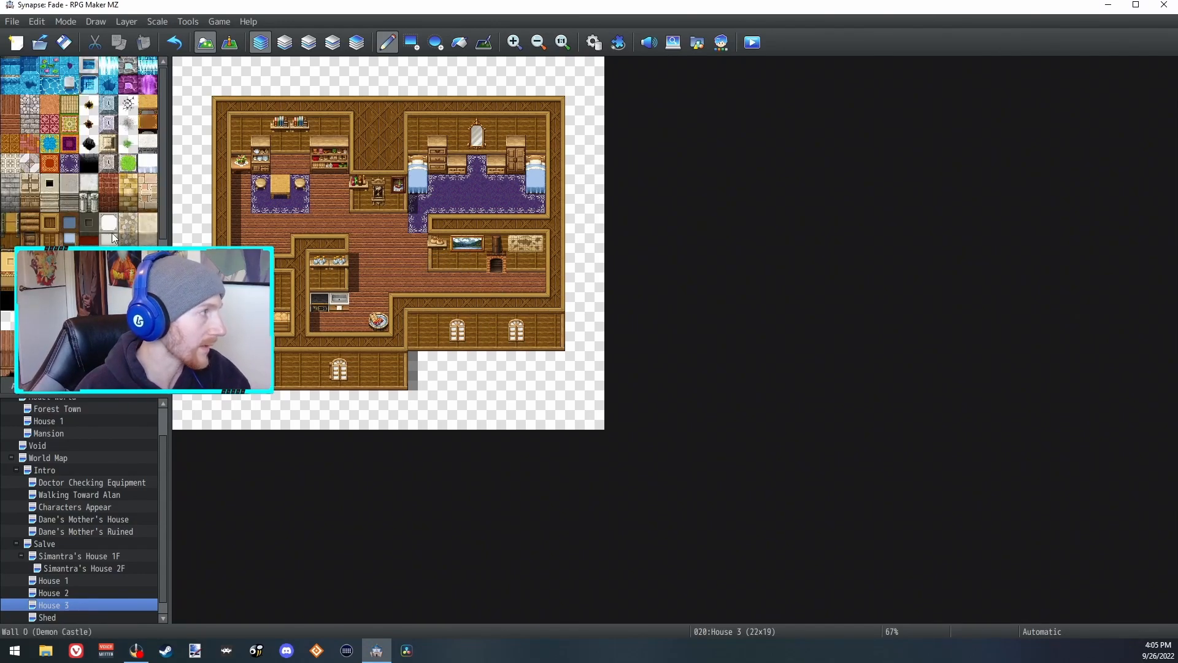
left_click(39, 386)
scroll(17, 238, "up", 5)
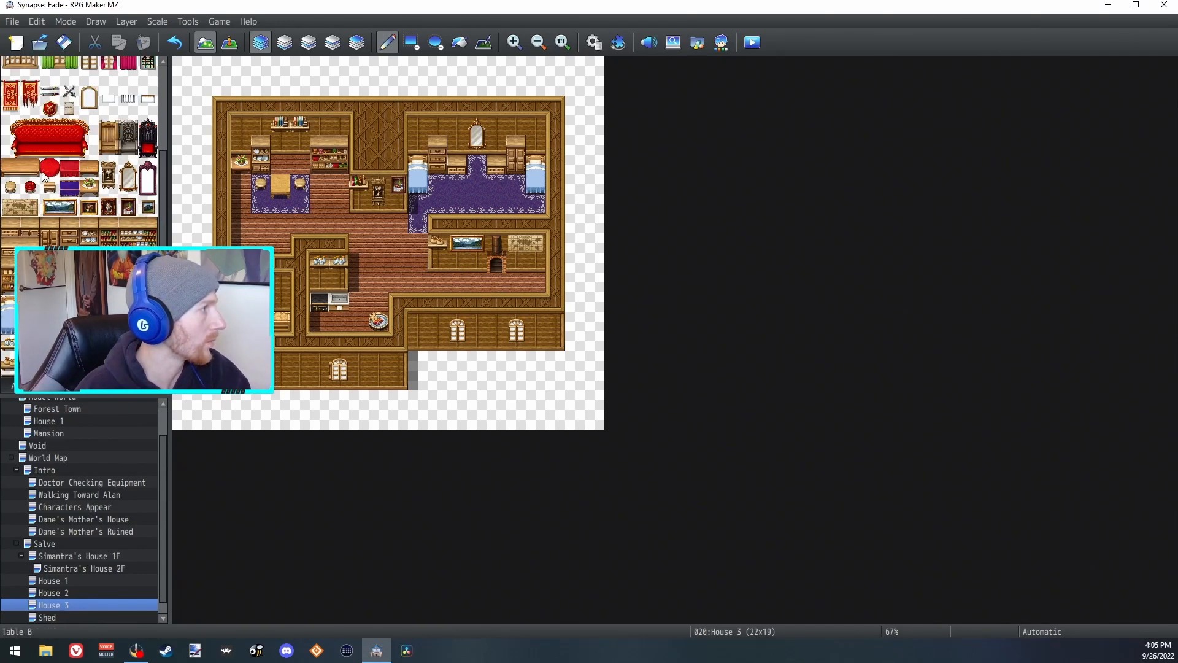
left_click(536, 284)
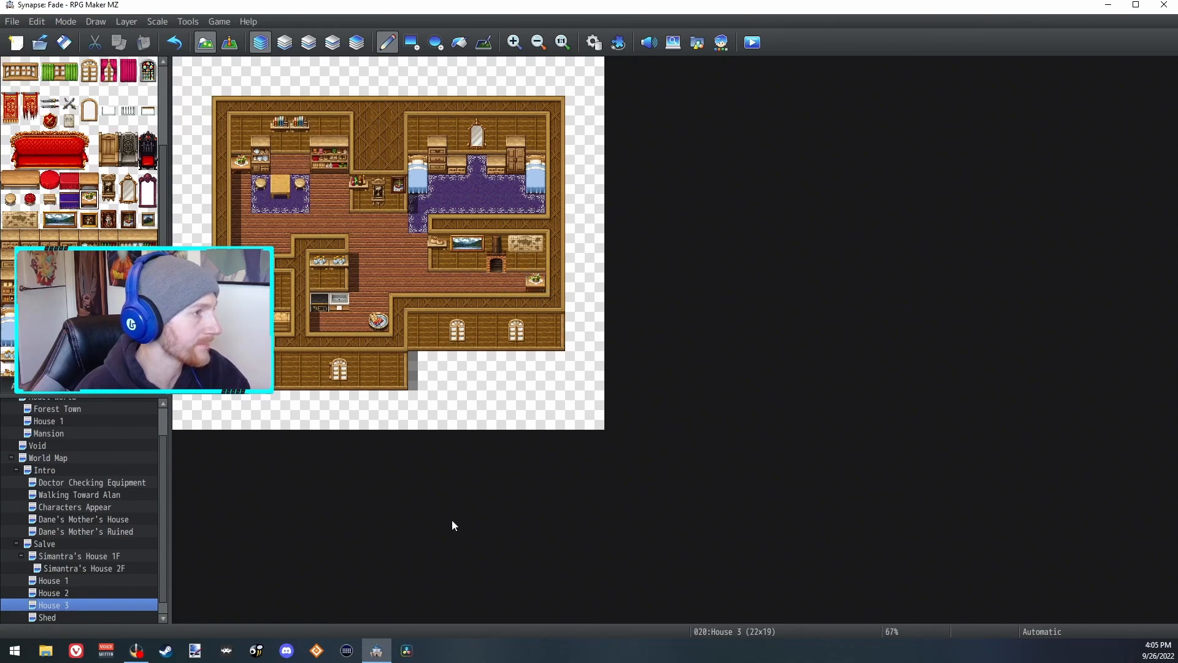
Step: Start a playtest and leave the house with the purple-rug dining room through its front passage
left_click(752, 42)
left_click(555, 345)
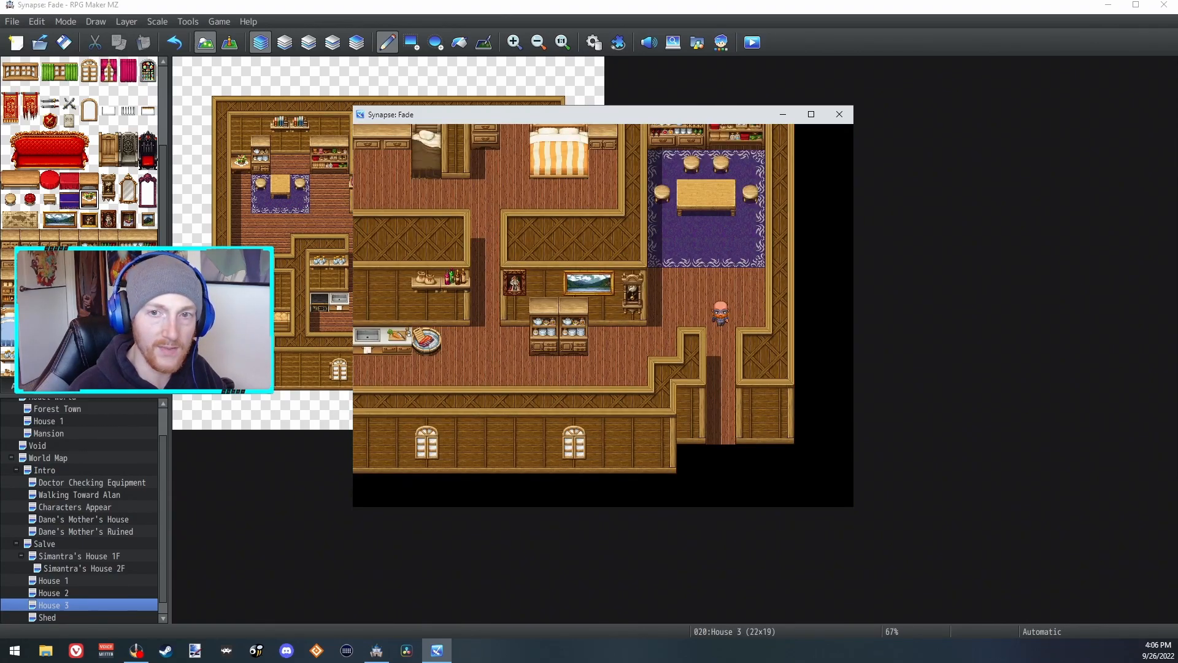
key("Down")
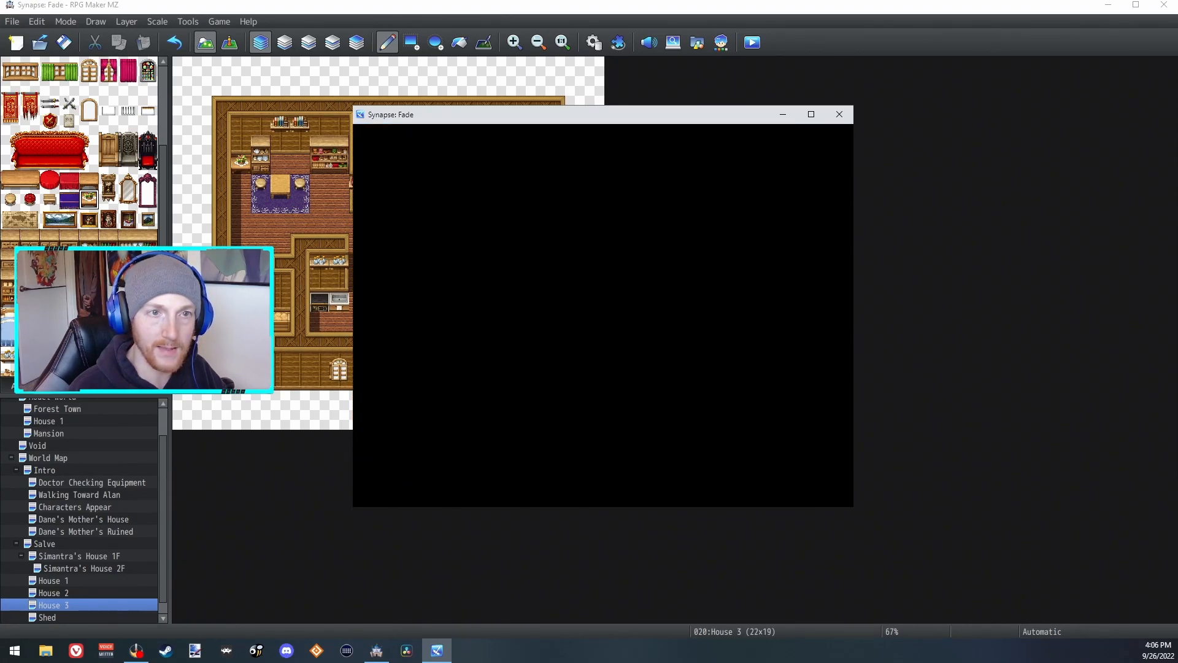
key("Down")
Step: Walk through Salve to the northeast house, enter House 3 and head toward its fireplace corridor
key("Right")
key("Up")
key("Up")
key("Up")
key("Up")
key("Right")
key("Left")
key("Right")
key("Down")
key("Right")
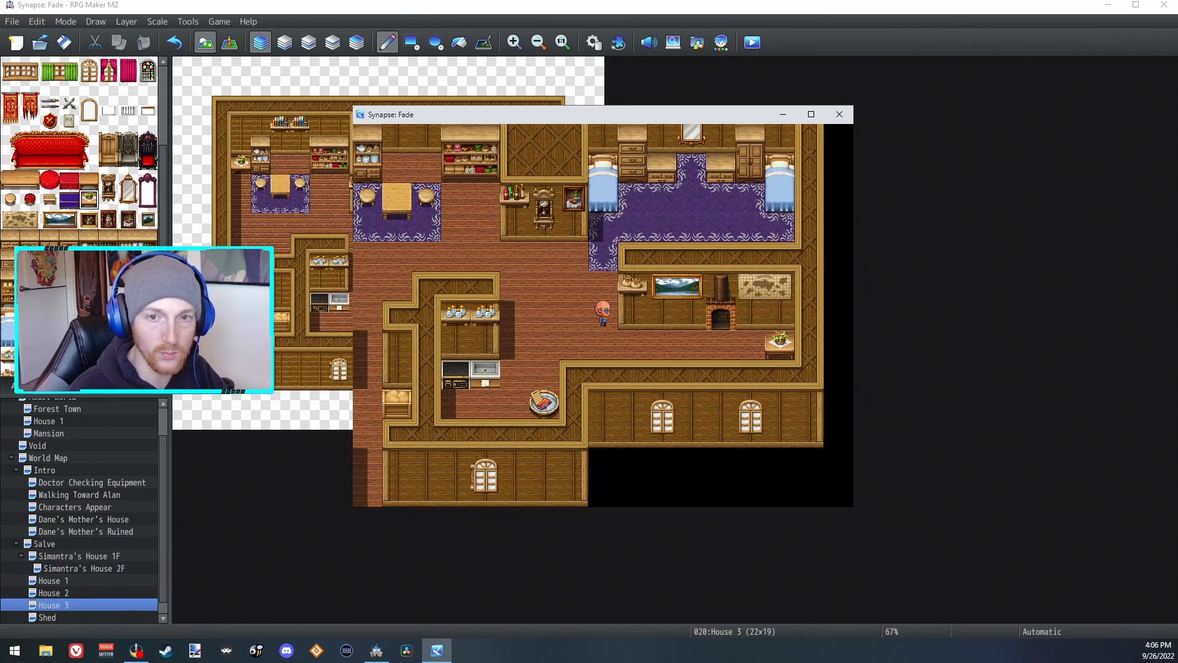
Step: Walk around House 3's rooms in the playtest, exit back to Salve and close the game window
key("Up")
key("Left")
key("Right")
key("Left")
key("Left")
key("Right")
key("Down")
key("Left")
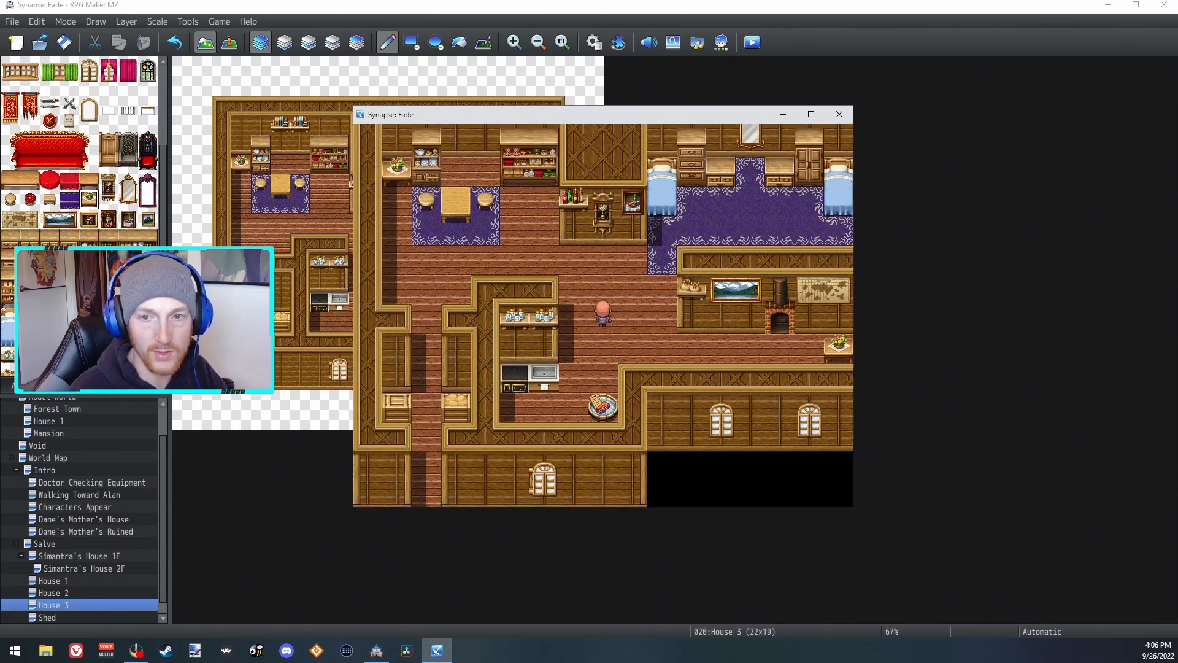
key("Down")
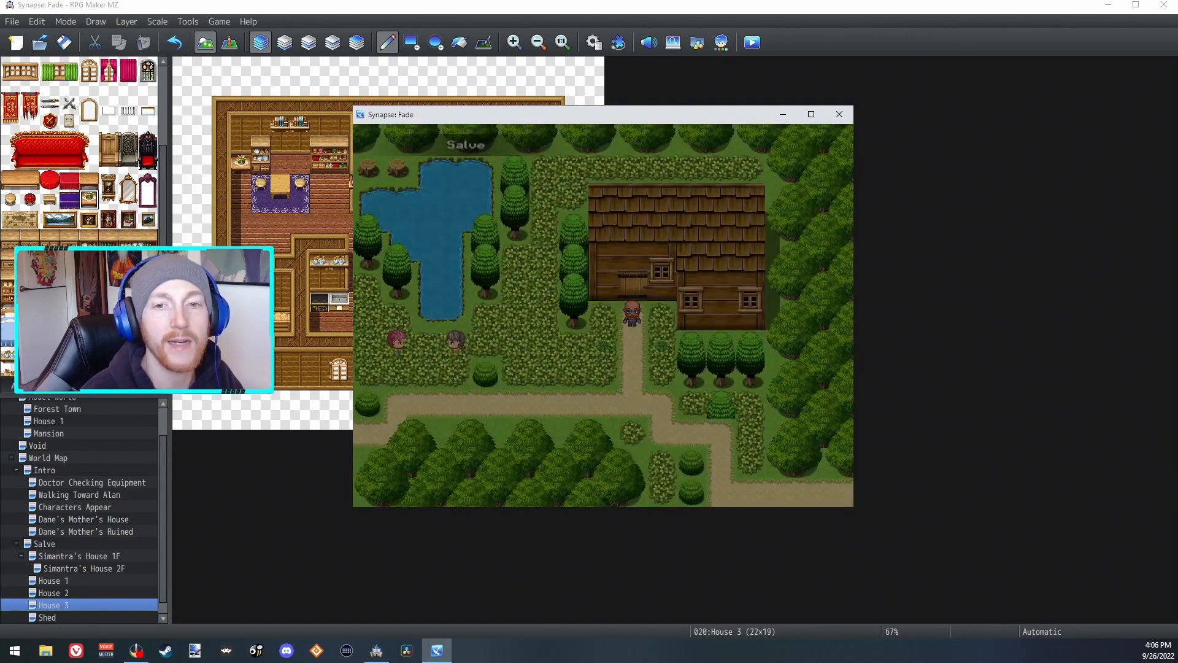
left_click(839, 116)
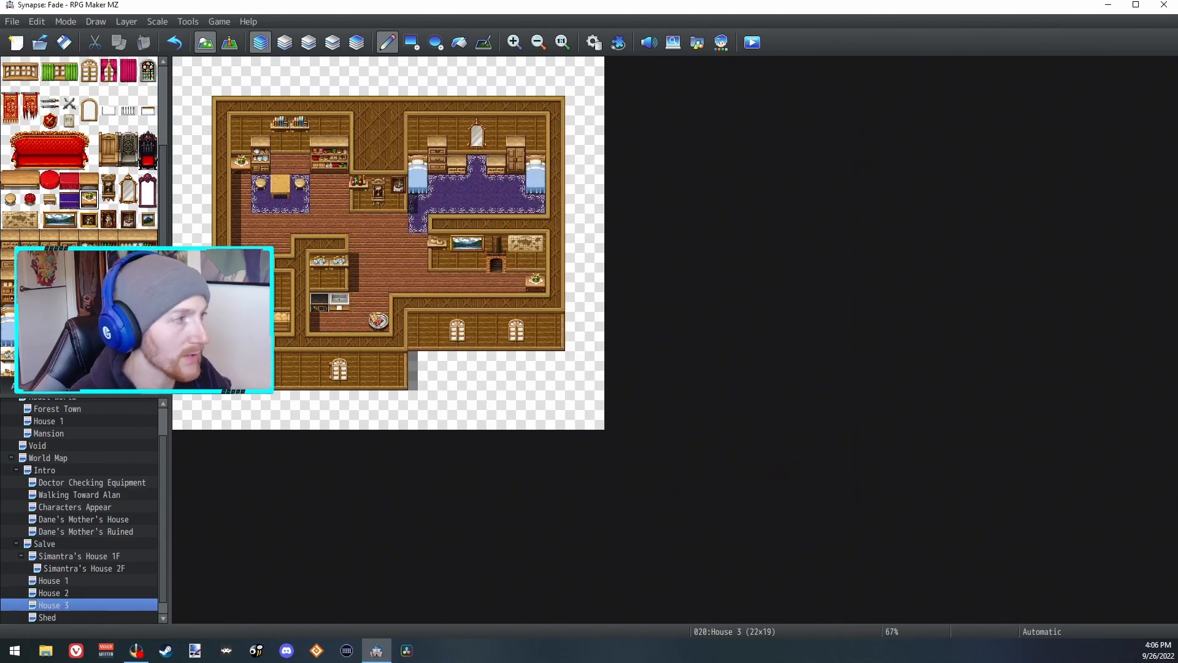
Step: Enlarge the Simantra's House 1F map to a width of 21 and a height of 19 tiles
left_click(76, 556)
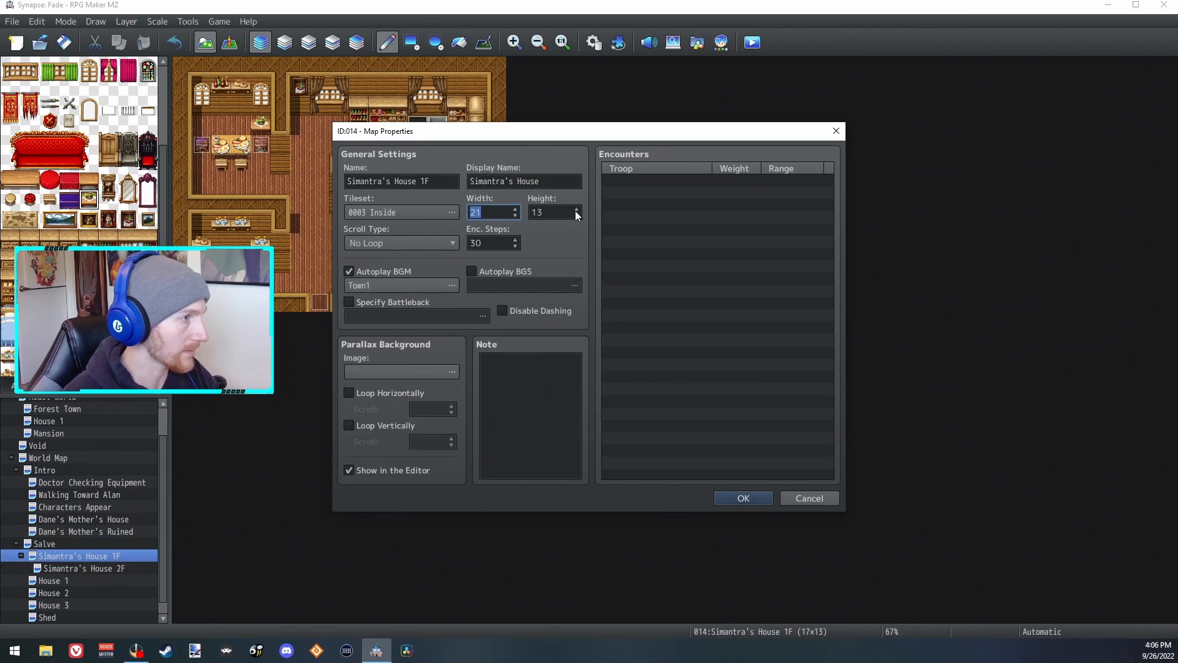
left_click(576, 210)
left_click(576, 210)
left_click(577, 210)
left_click(576, 210)
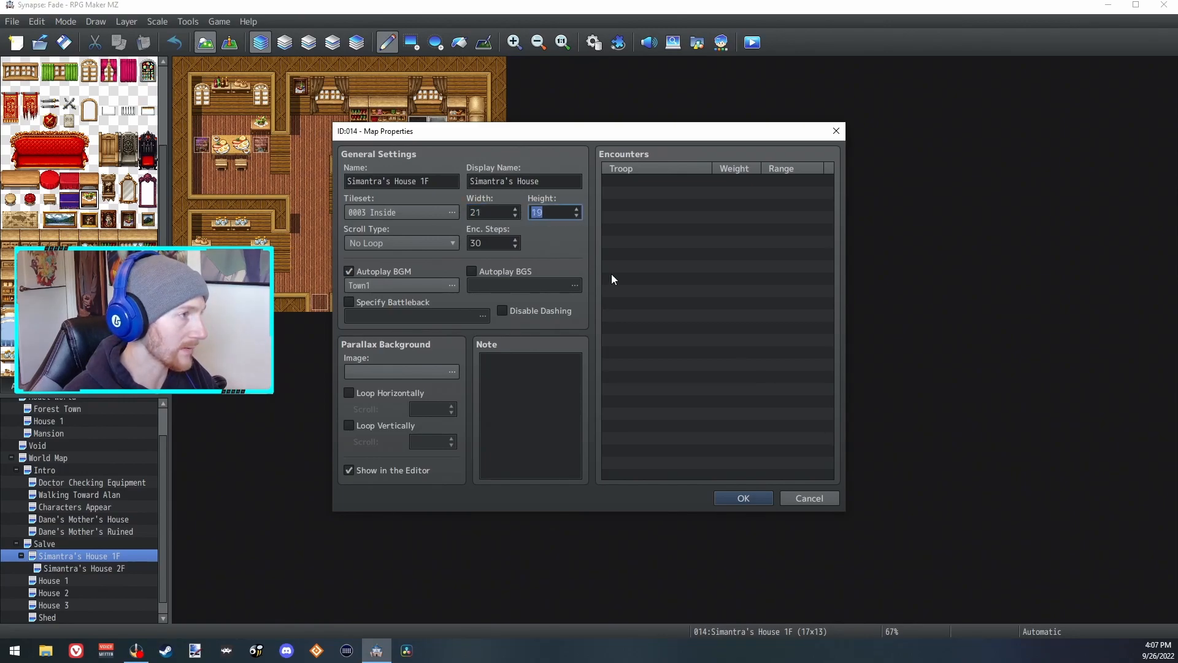
key("Return")
Step: Shift the Simantra's House 1F map contents by an offset of X 2 and Y 2
right_click(123, 555)
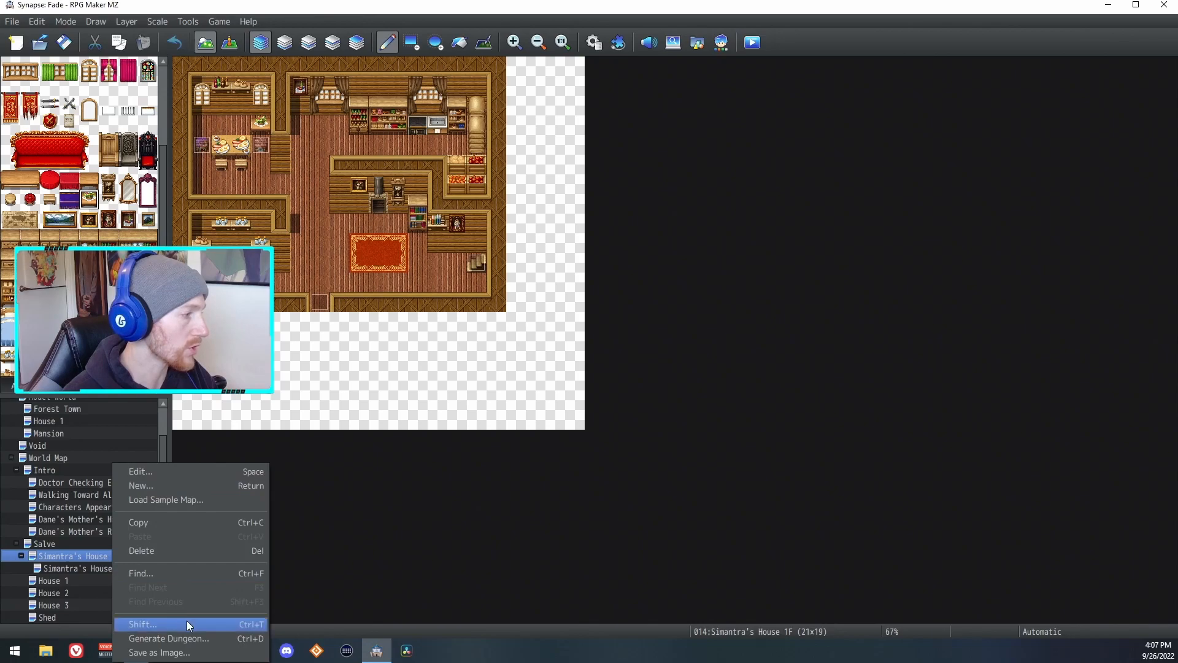
left_click(187, 621)
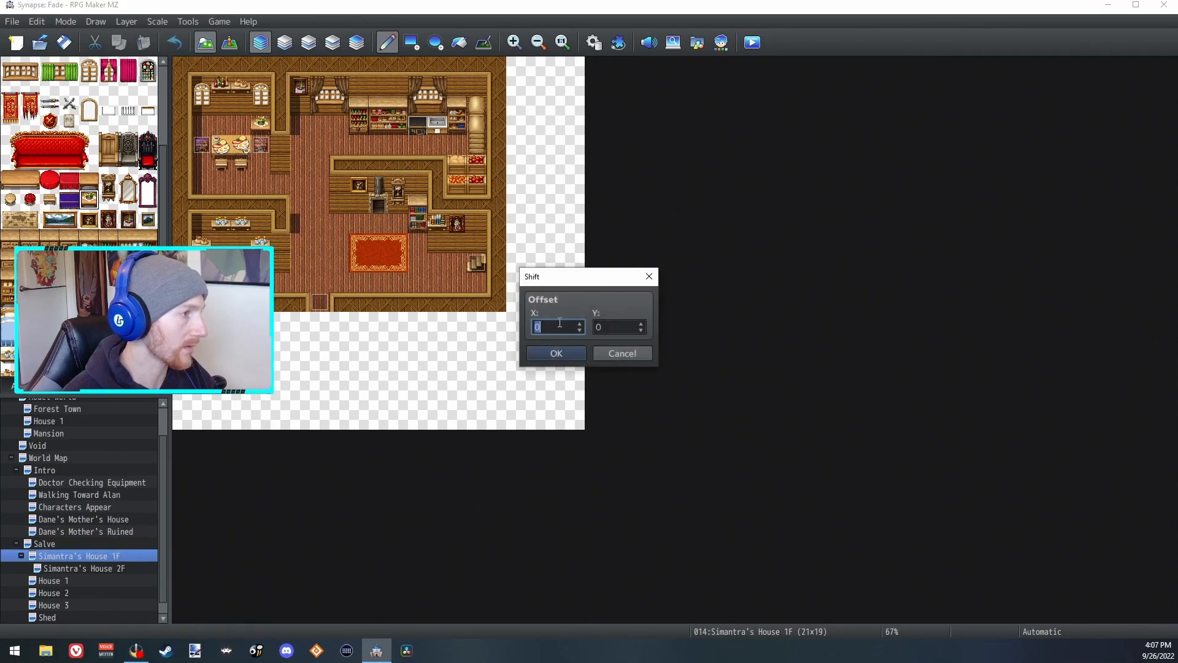
left_click(641, 323)
left_click(641, 323)
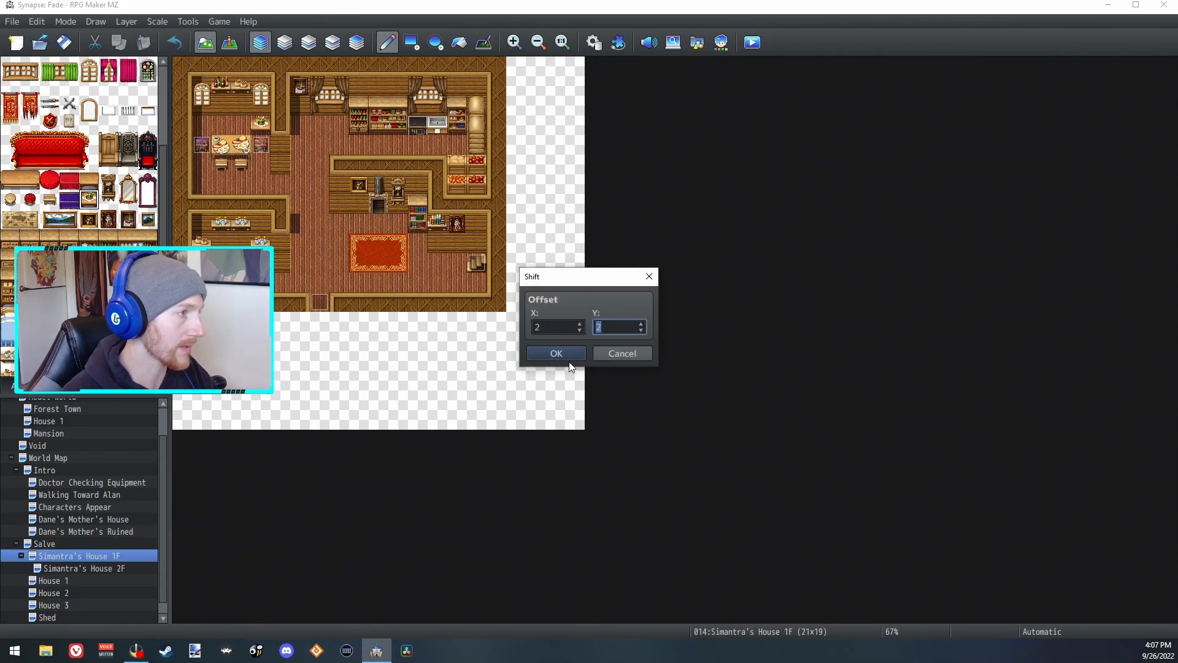
left_click(569, 353)
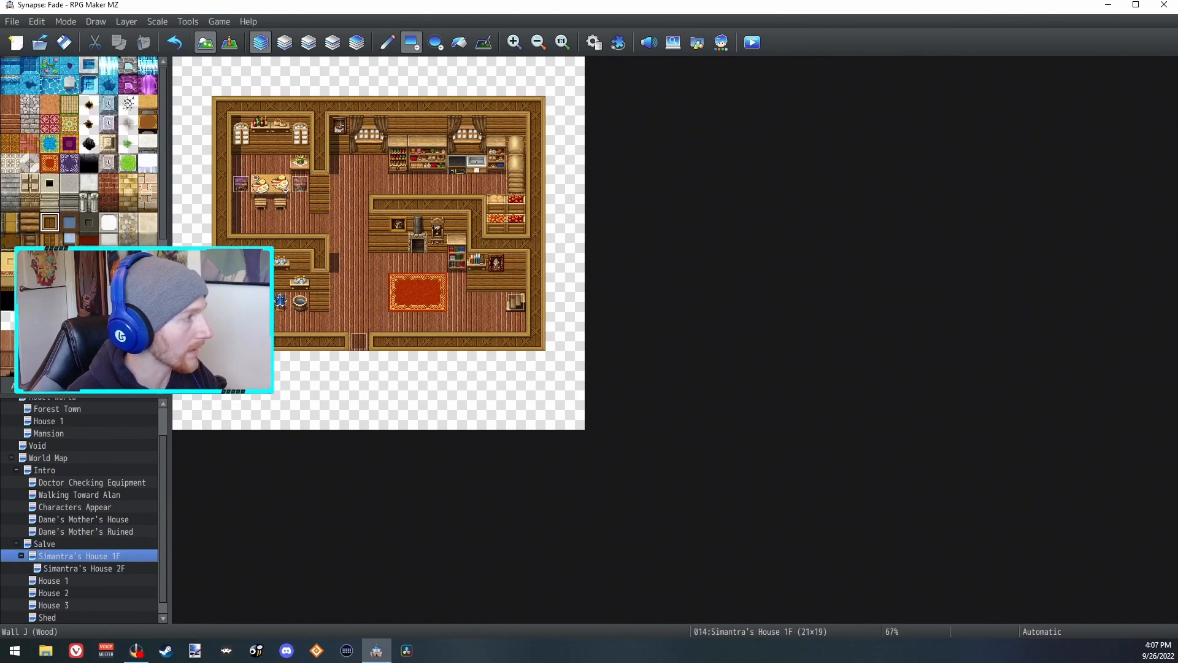
Step: Paint a two-row wooden outer wall below Simantra's House 1F and extend the wood floor through its doorway gap
mouse_move(222, 361)
left_mouse_down()
mouse_move(336, 387)
mouse_move(535, 379)
left_mouse_up()
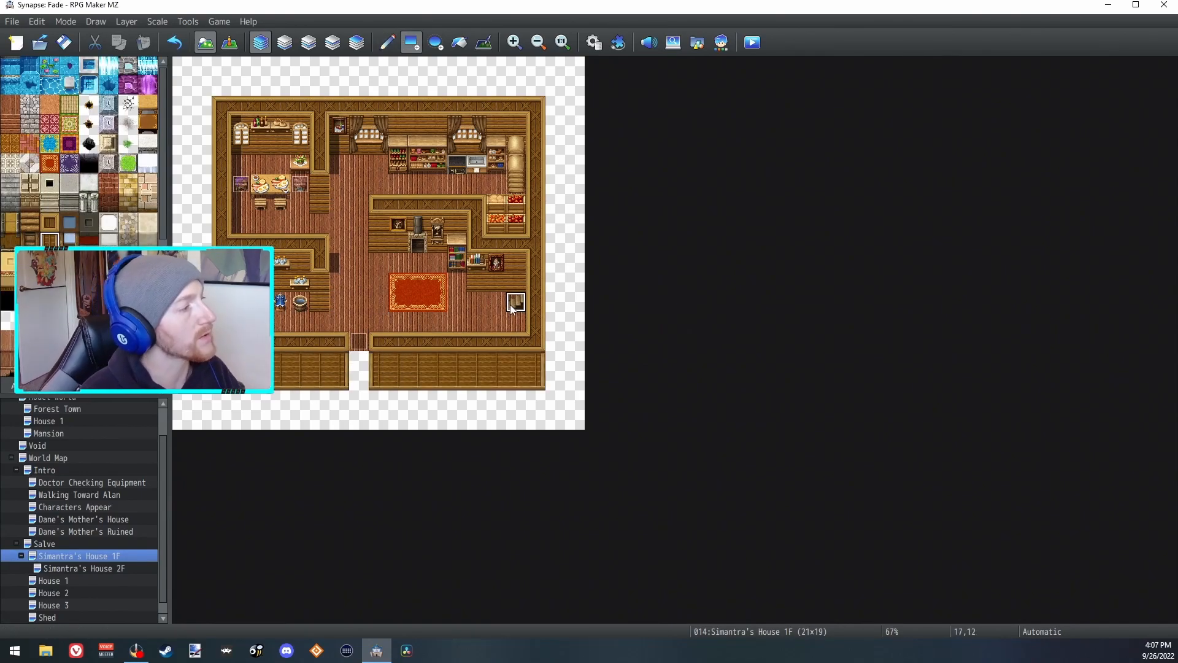
left_click(82, 569)
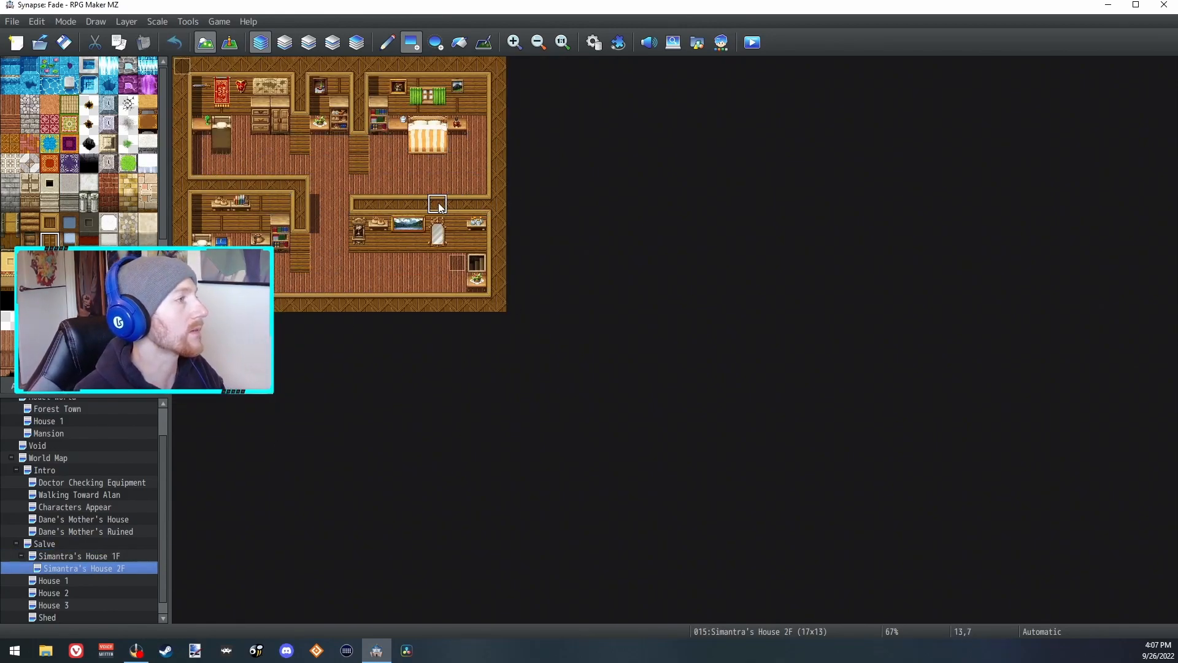
left_click(101, 556)
left_click(9, 104)
left_click_drag(359, 359, 359, 382)
Step: Move the Salve transfer event to the outer end of the new passage and open the town's Simantra's House 1F door event
left_click(230, 44)
left_click(355, 348)
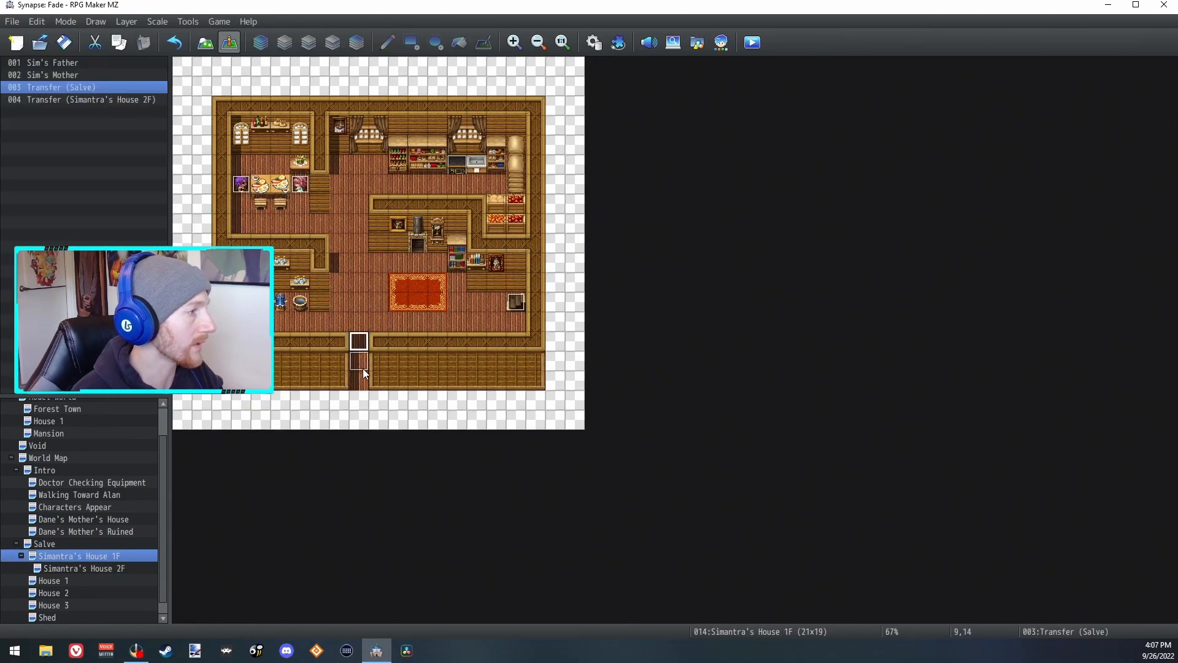
left_click(73, 544)
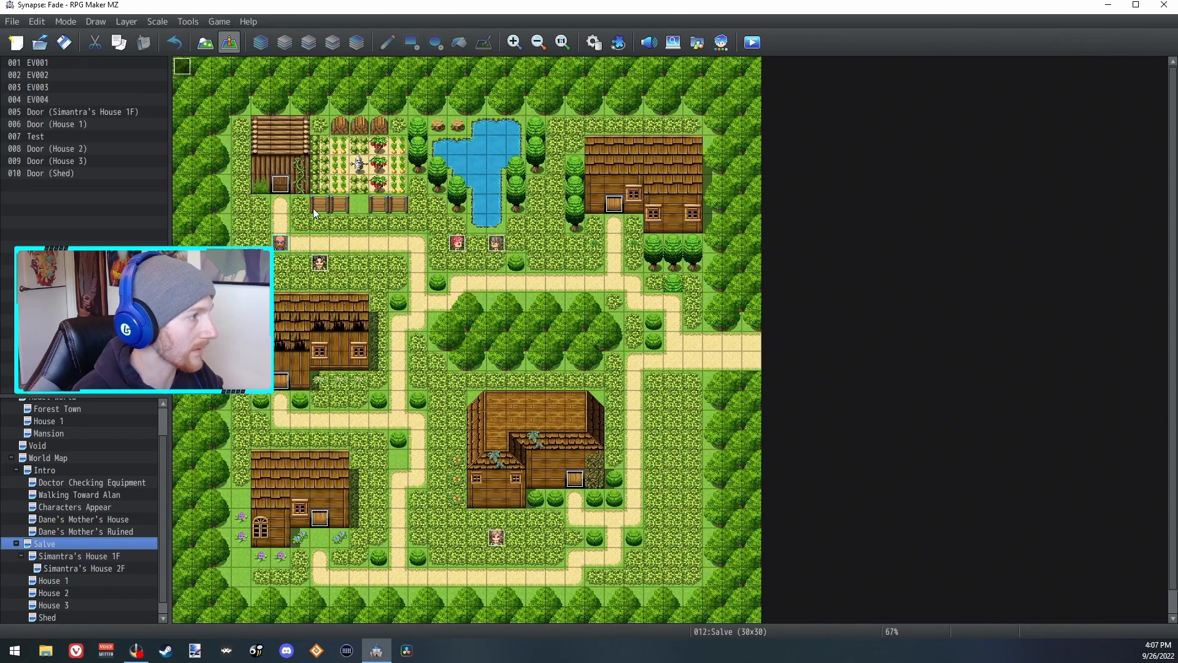
double_click(280, 380)
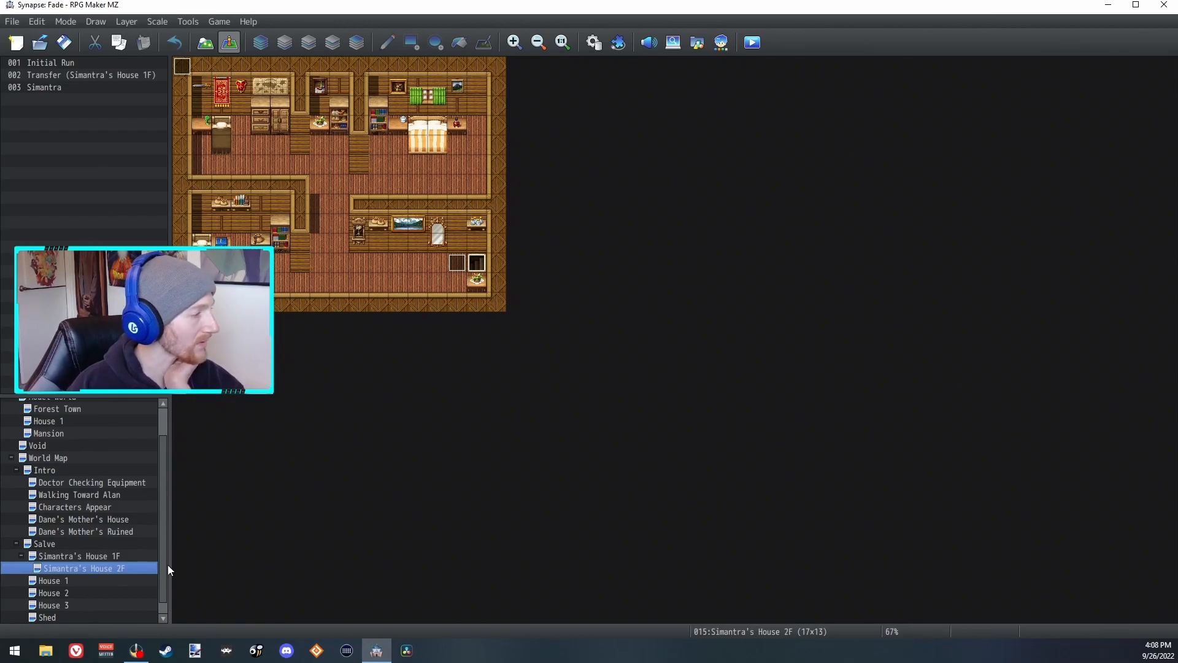
Step: Enlarge Simantra's House 2F to 21 by 19 tiles, shifted 2 tiles right and down, with a wooden outer wall below
right_click(123, 567)
left_click(214, 472)
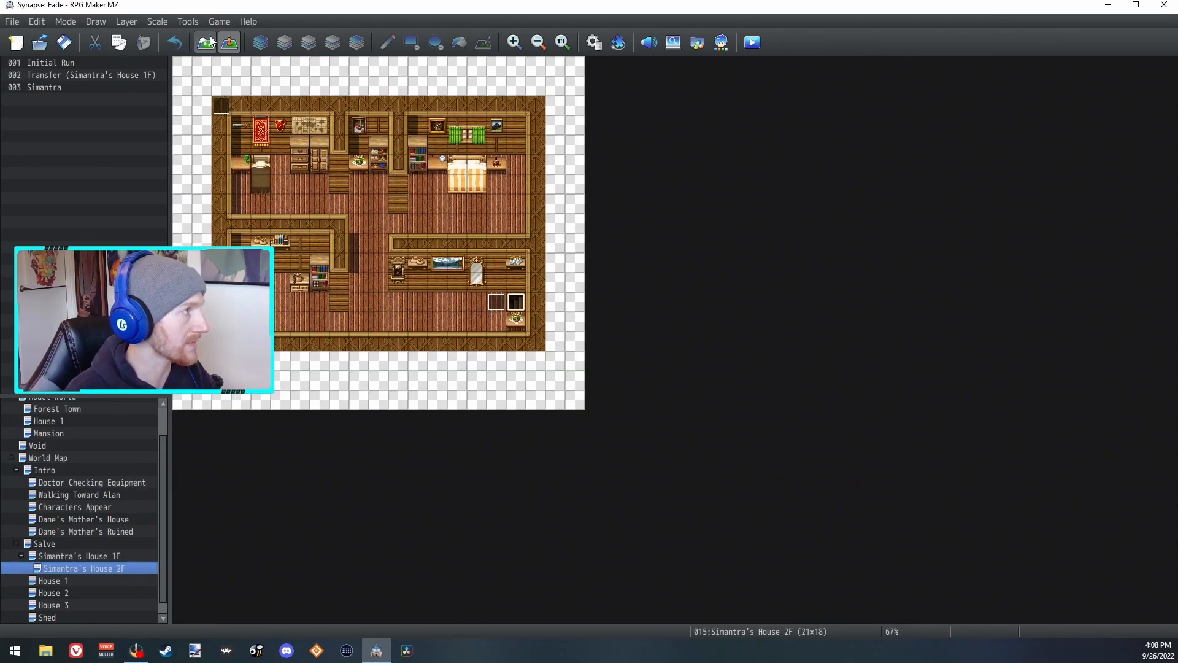
left_click(206, 41)
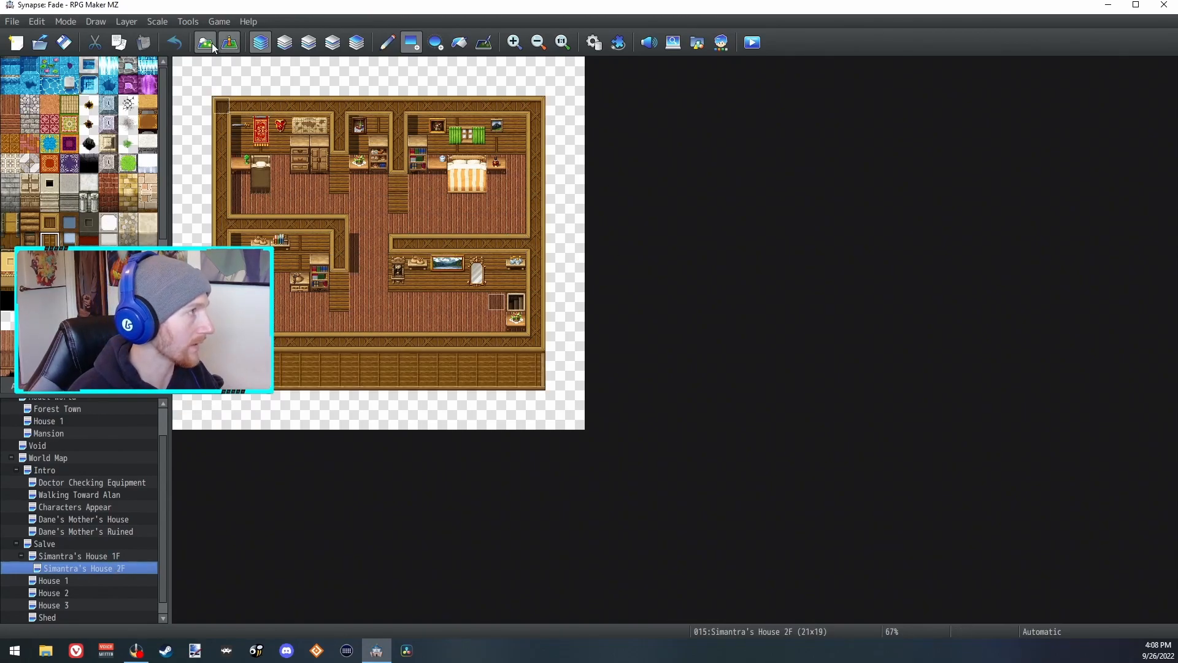
Step: Check the landing tile beside the 2F stairs and open the Transfer Player command of the 1F stair event
left_click(230, 42)
left_click(503, 300)
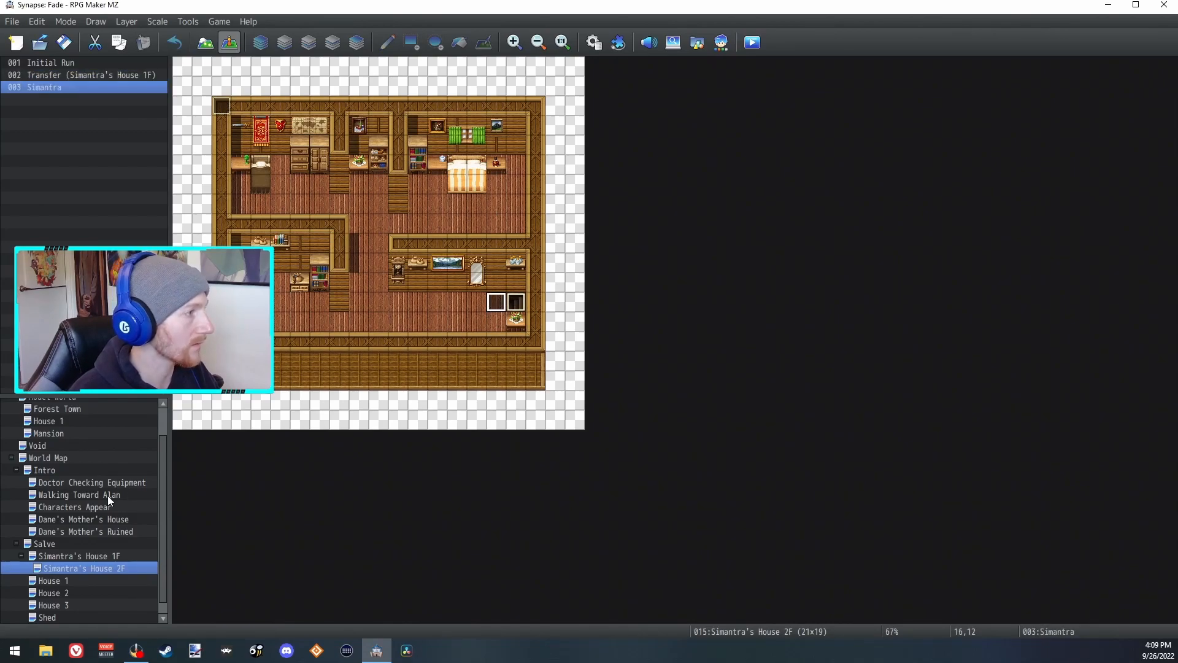
left_click(79, 556)
double_click(518, 303)
left_click(603, 204)
double_click(603, 204)
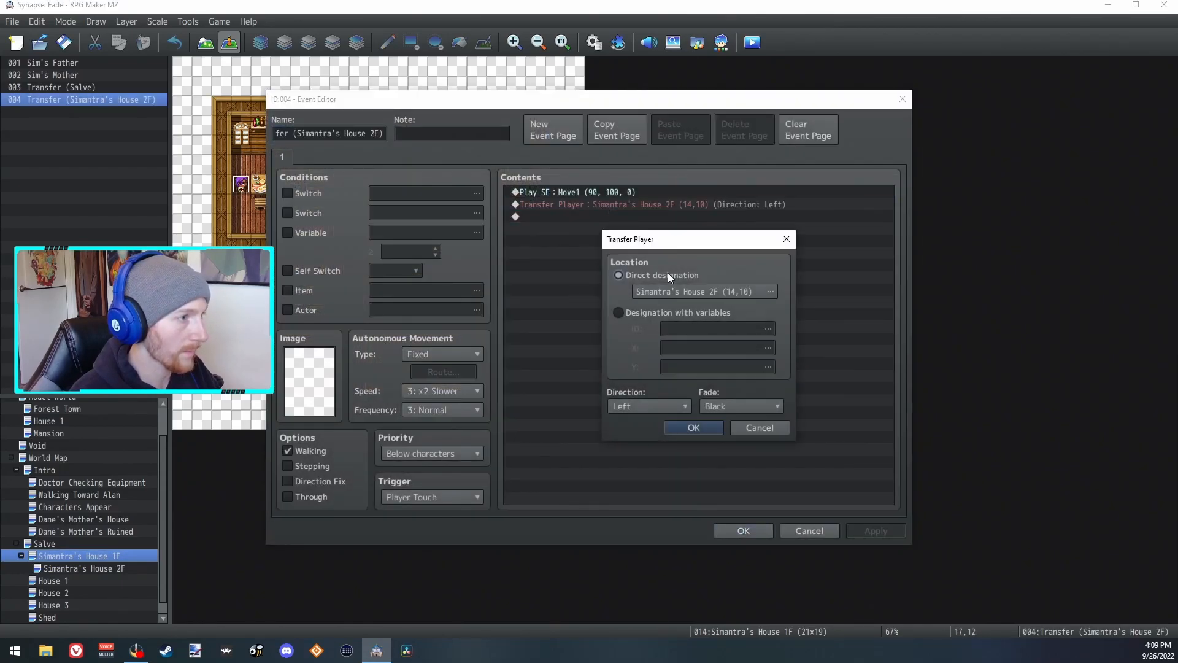
Step: Review the Shed, Simantra's House 1F, House 1, House 2 and House 3 maps against the Salve town map
left_click(75, 603)
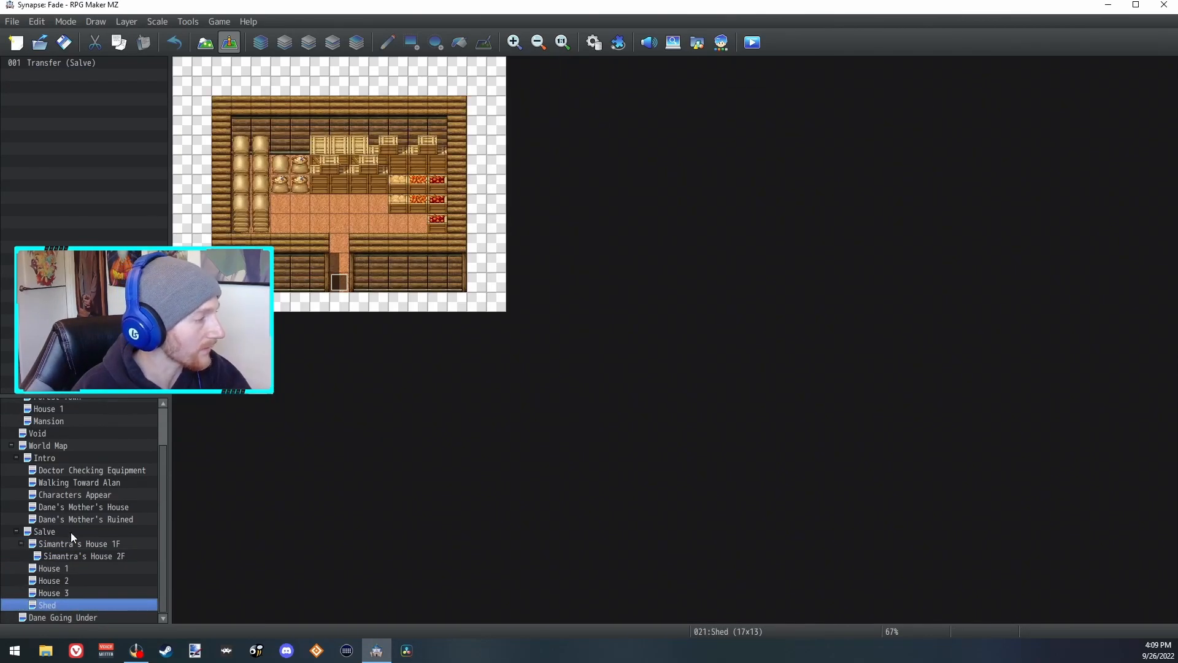
left_click(72, 530)
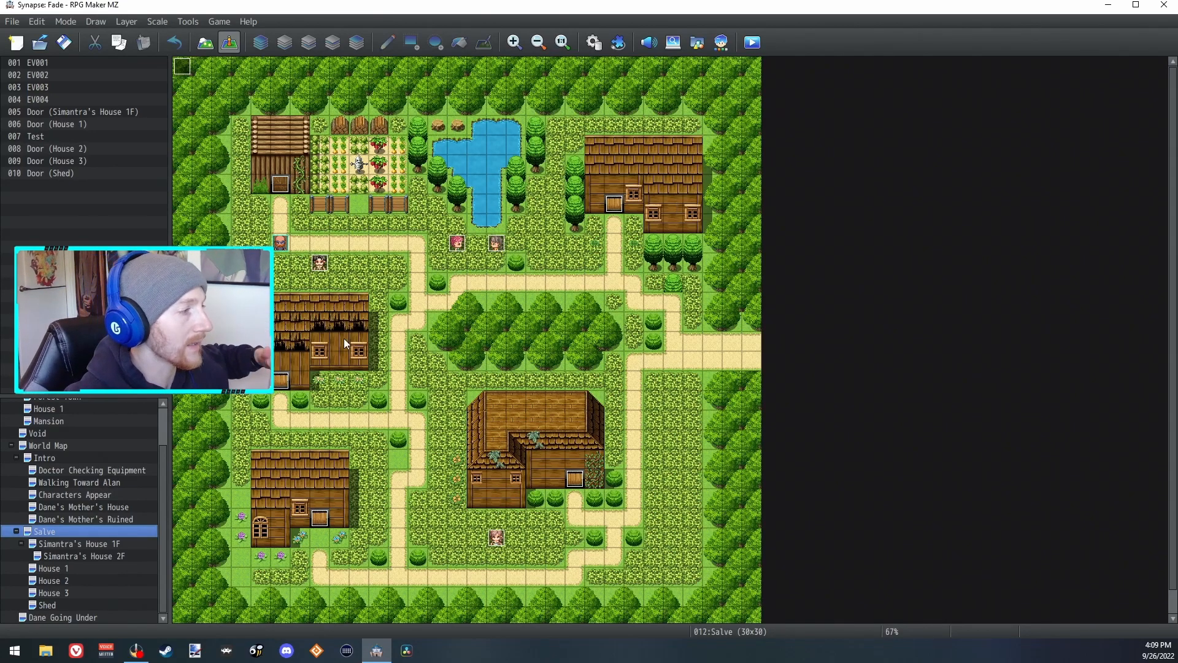
left_click(75, 543)
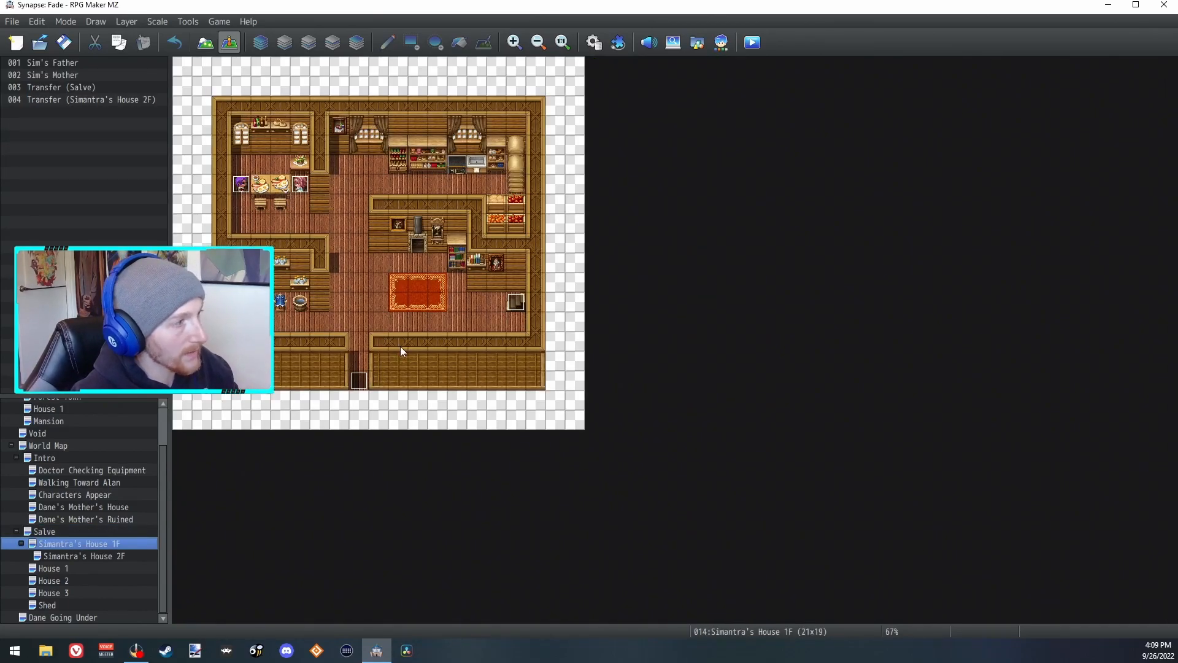
left_click(65, 569)
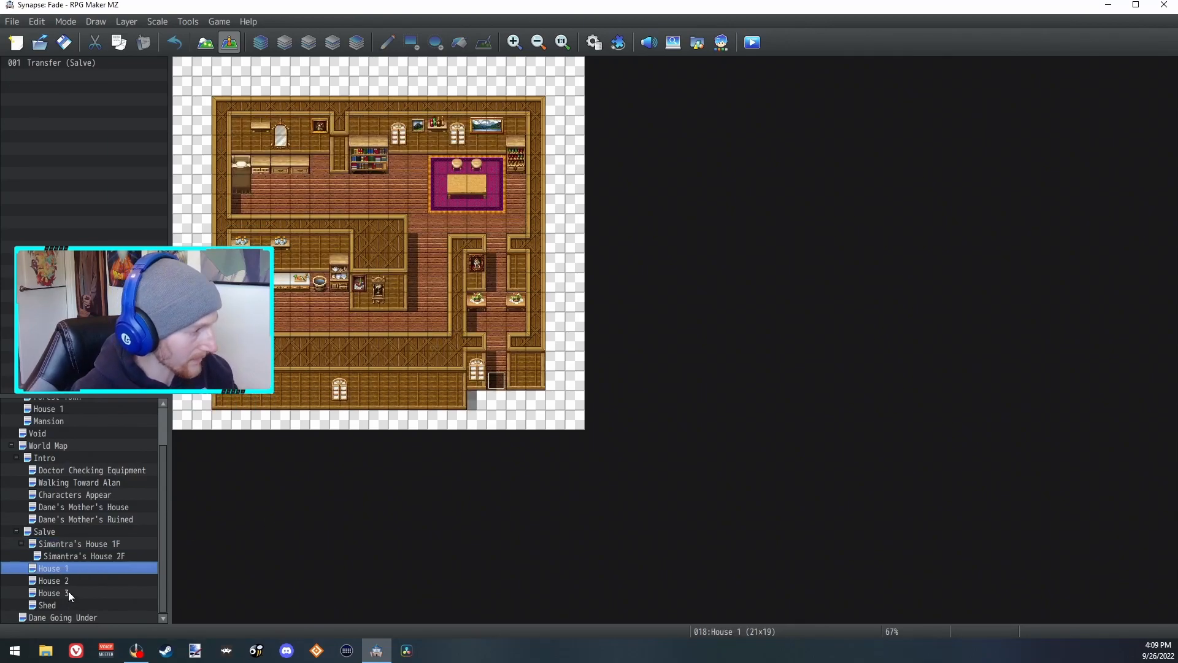
left_click(89, 574)
left_click(95, 596)
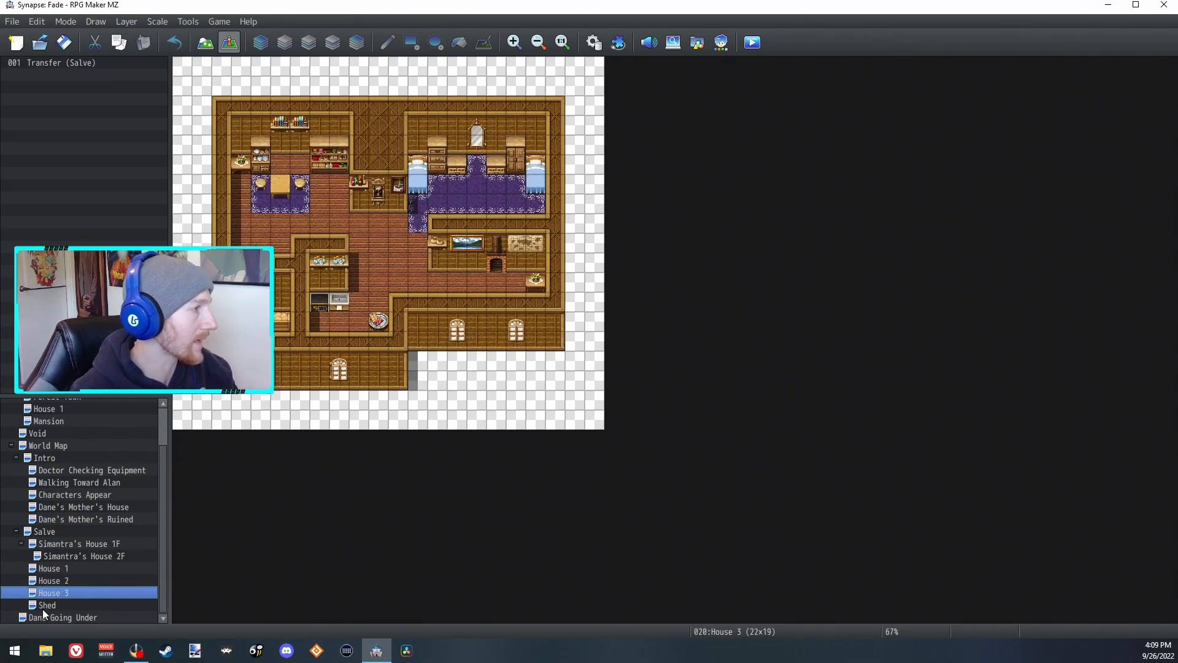
left_click(40, 606)
left_click(68, 533)
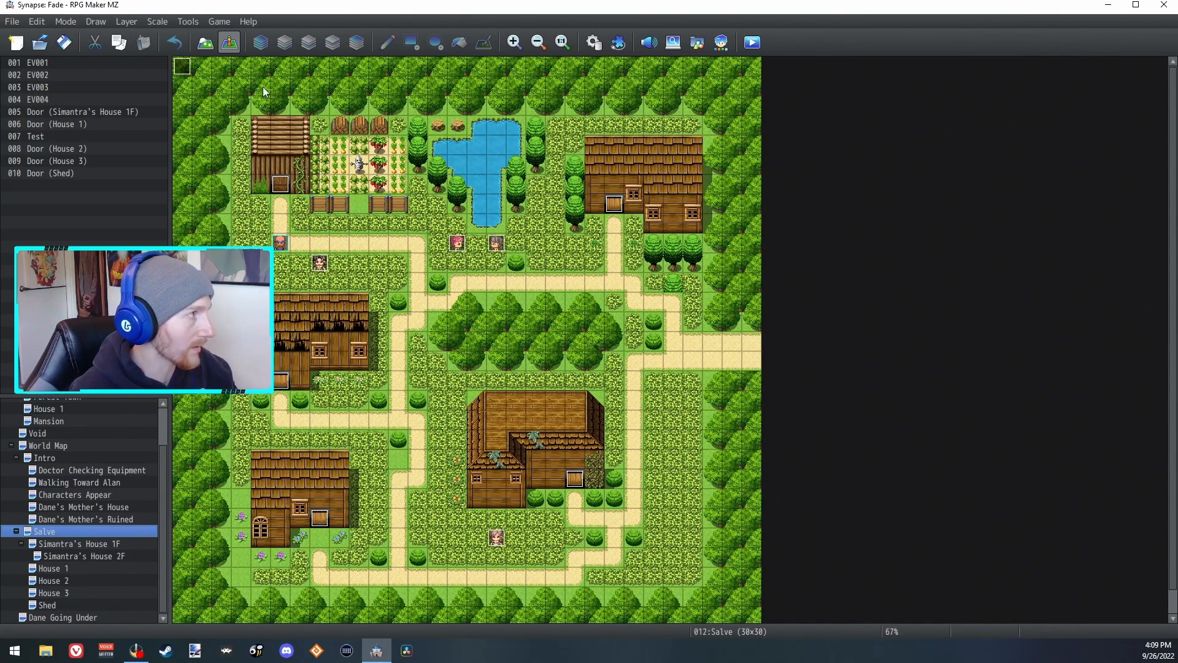
Step: Try filling Salve's open grass area east of the southeastern path with forest trees
left_click(208, 41)
scroll(80, 337, "down", 3)
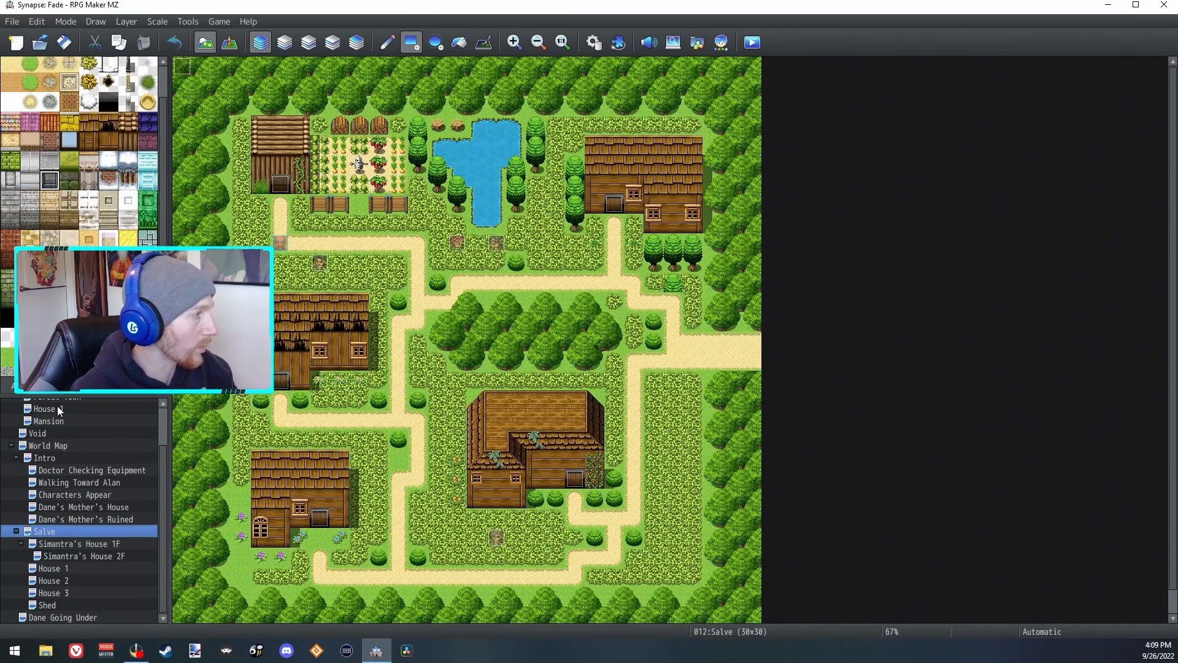
left_click(39, 386)
mouse_move(703, 410)
left_mouse_down()
mouse_move(730, 412)
mouse_move(729, 556)
left_mouse_up()
key("ctrl+z")
left_click_drag(652, 379, 707, 588)
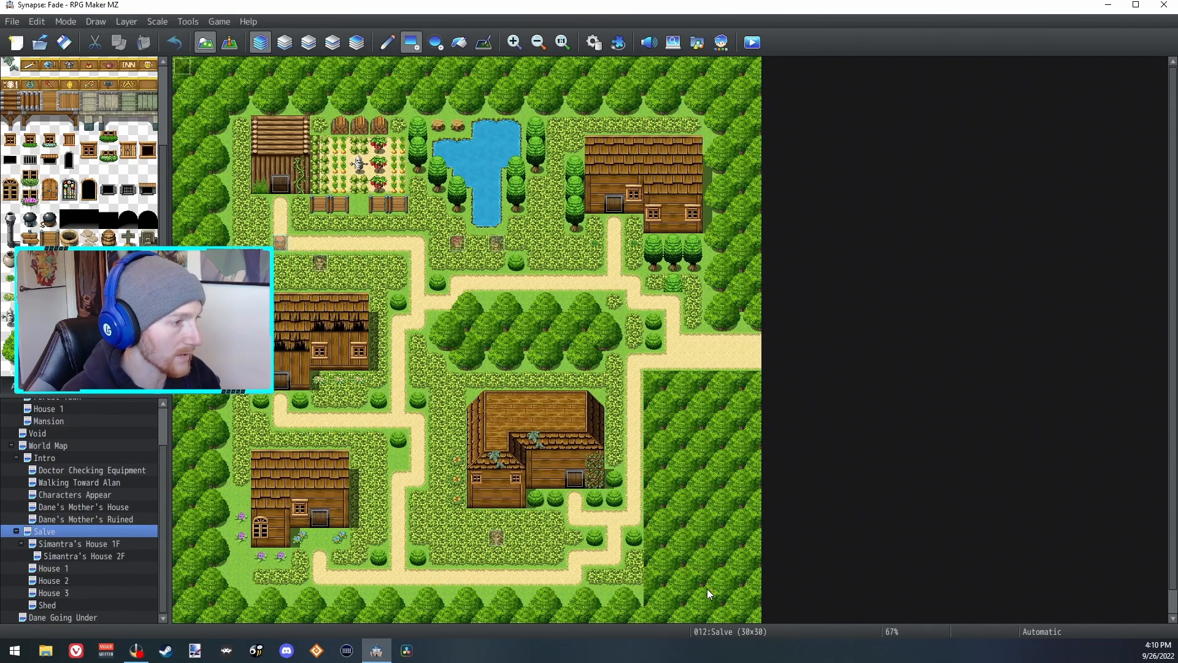
Step: Try adding treetops along the new forest's upper edge below the east road, and undo all the forest painting
left_click(12, 338)
mouse_move(728, 361)
left_mouse_down()
mouse_move(749, 370)
mouse_move(736, 360)
left_mouse_up()
left_click(718, 359)
key("ctrl+z")
key("ctrl+z")
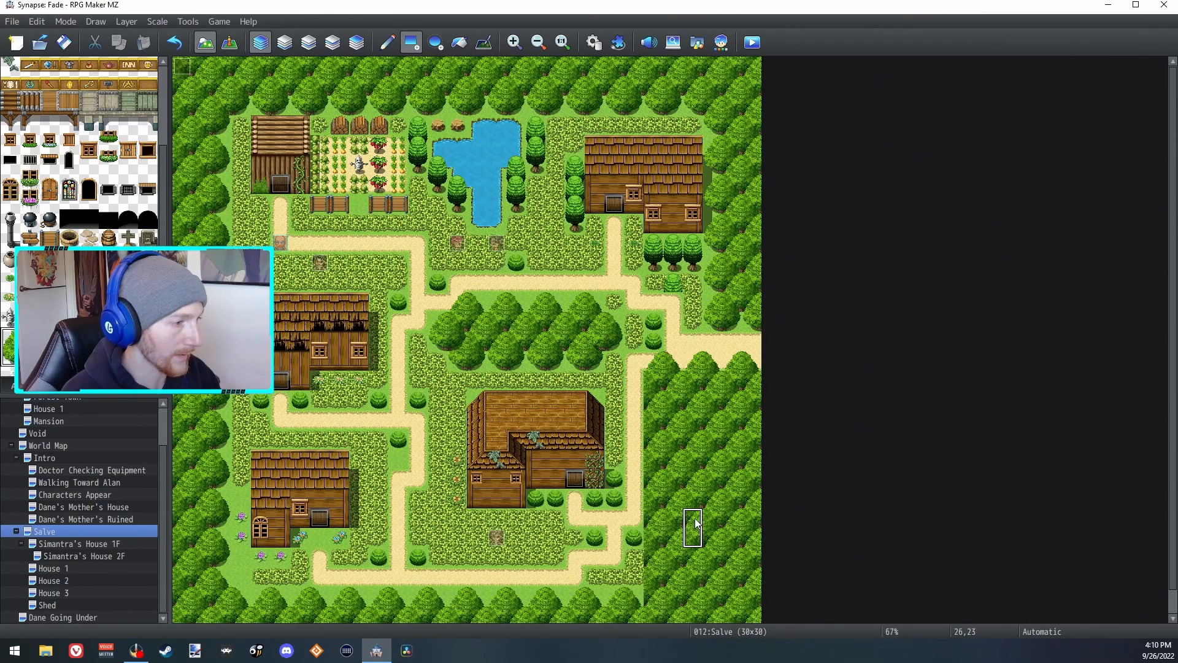
key("ctrl+z")
key("ctrl+z")
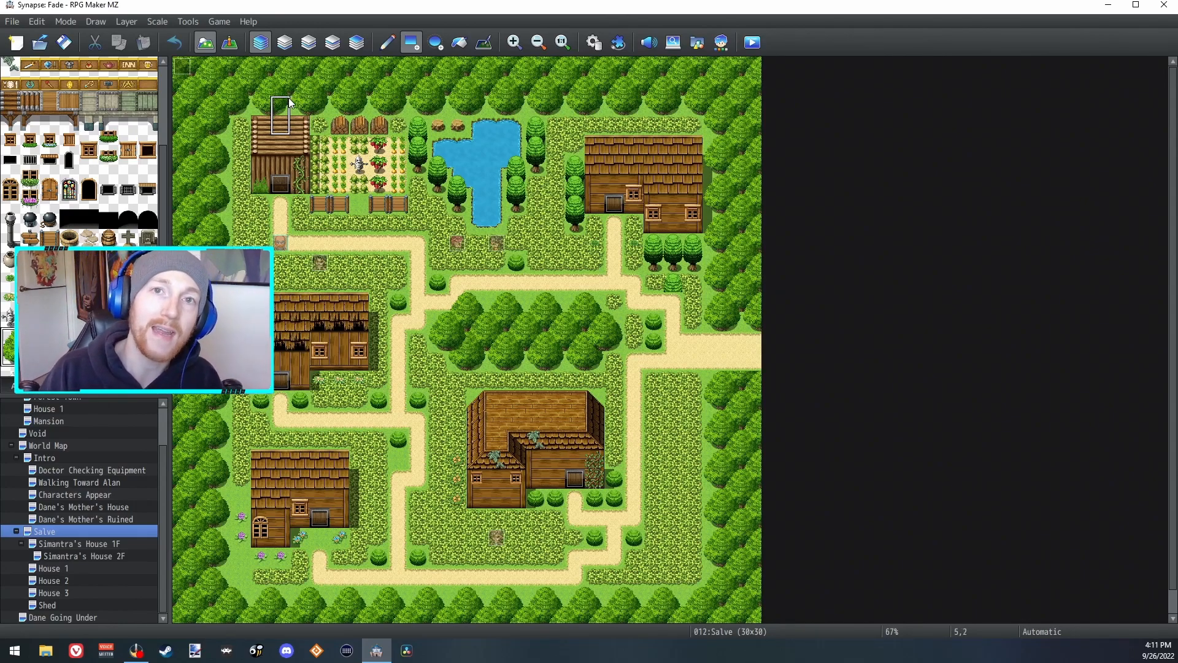
Step: Look through the database categories down to the Enemies list and close the database without changes
left_click(593, 41)
left_click(280, 220)
left_click(283, 206)
left_click(279, 220)
left_click(286, 203)
left_click(285, 240)
left_click(286, 200)
left_click(291, 226)
left_click(287, 240)
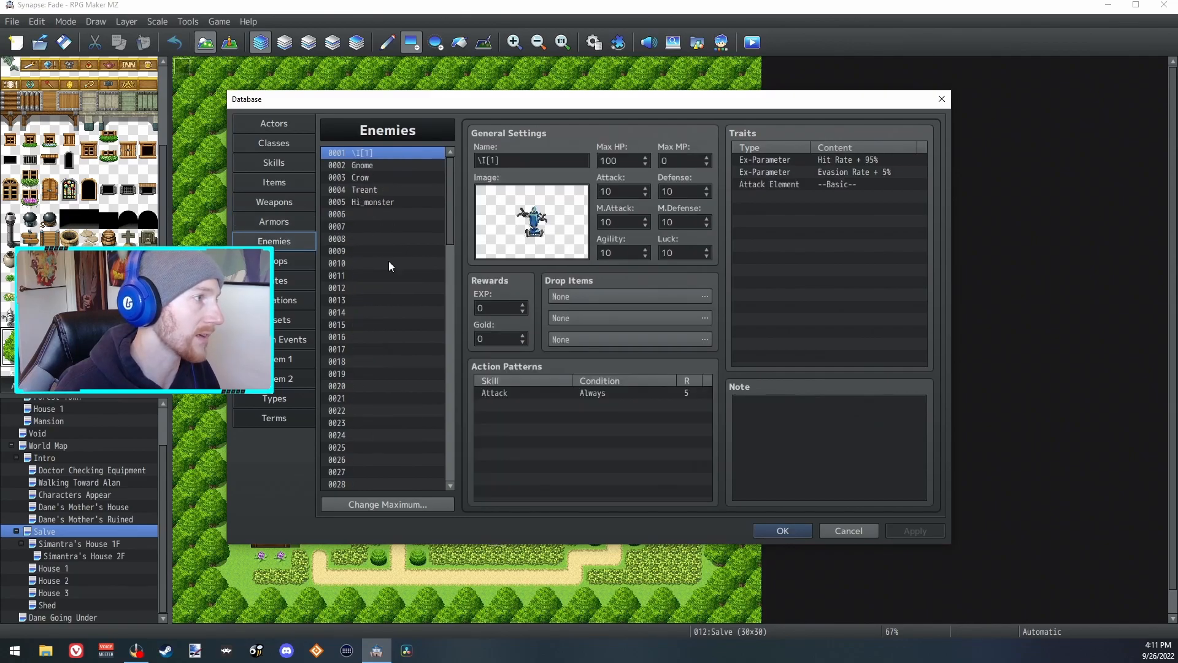
left_click(843, 530)
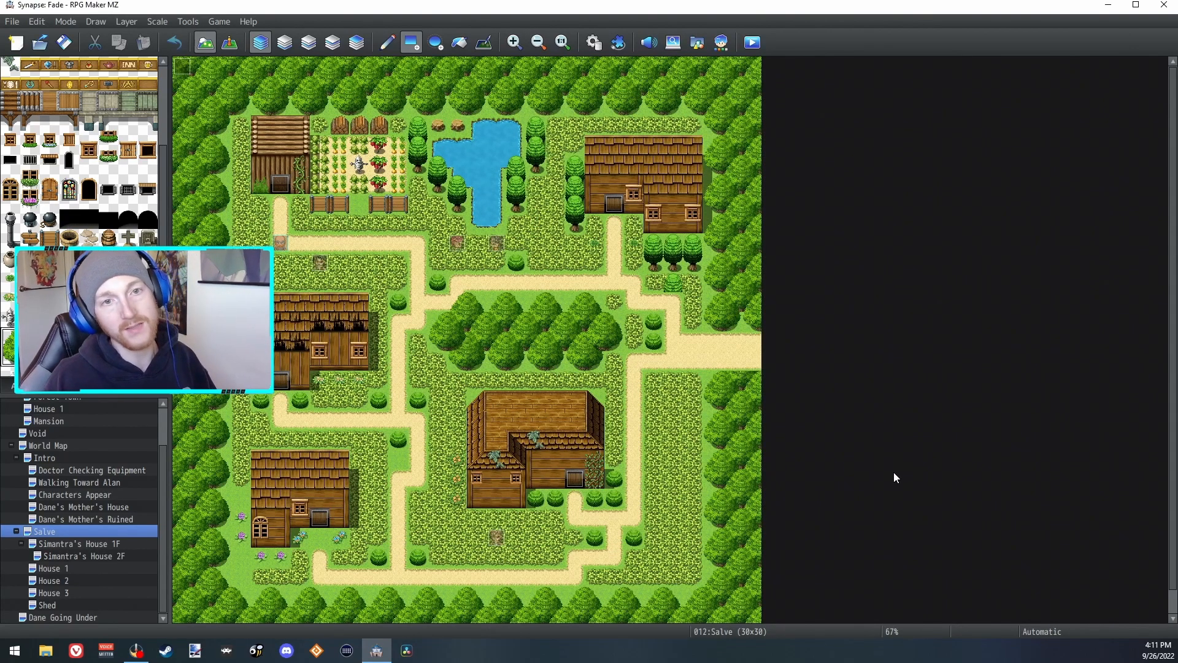